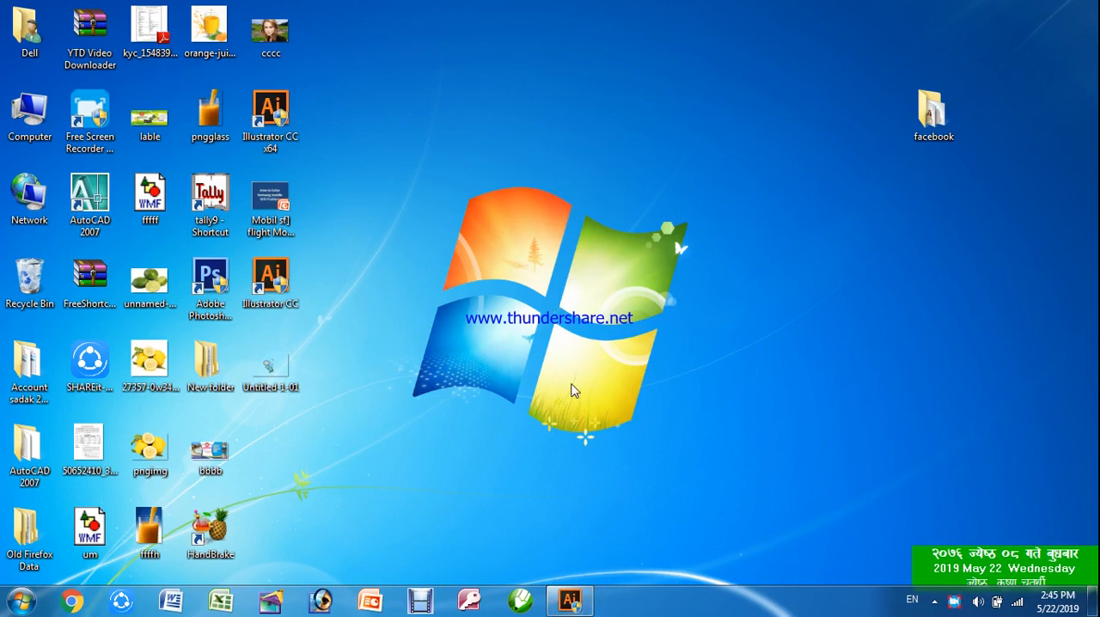
Switch to Illustrator and start a new document with the A4 size, keeping the units in inches
click(569, 600)
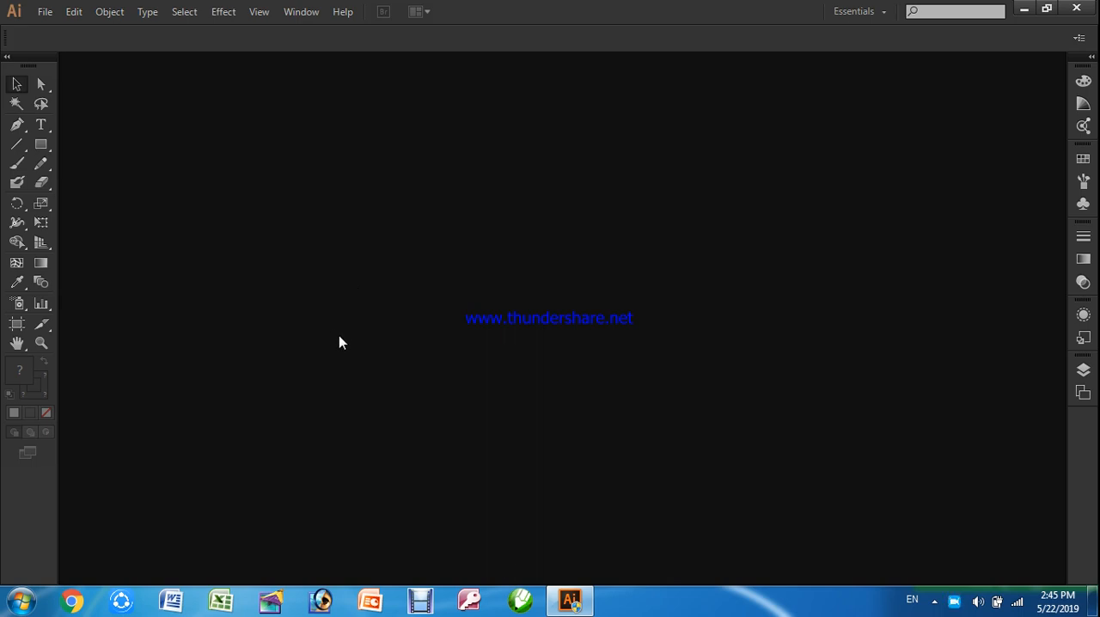
click(45, 12)
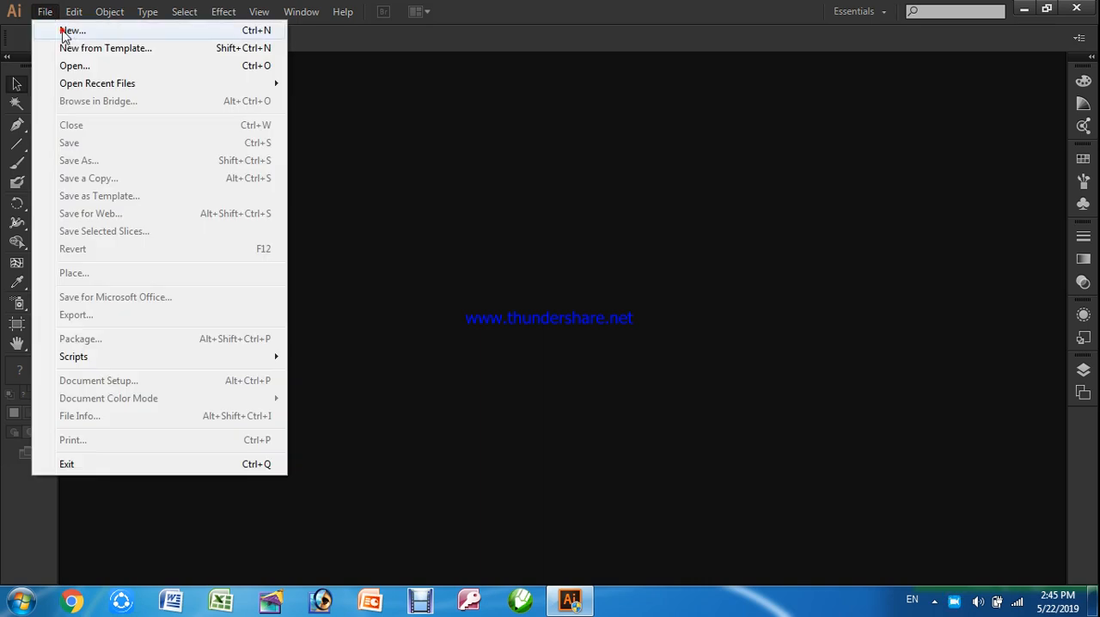
click(68, 31)
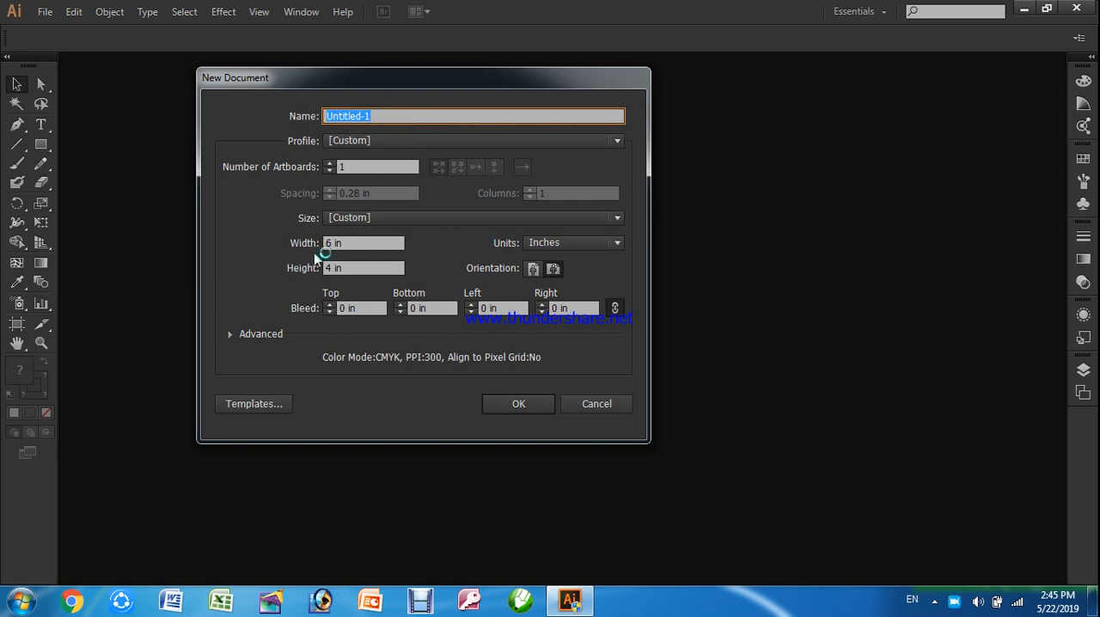
click(355, 243)
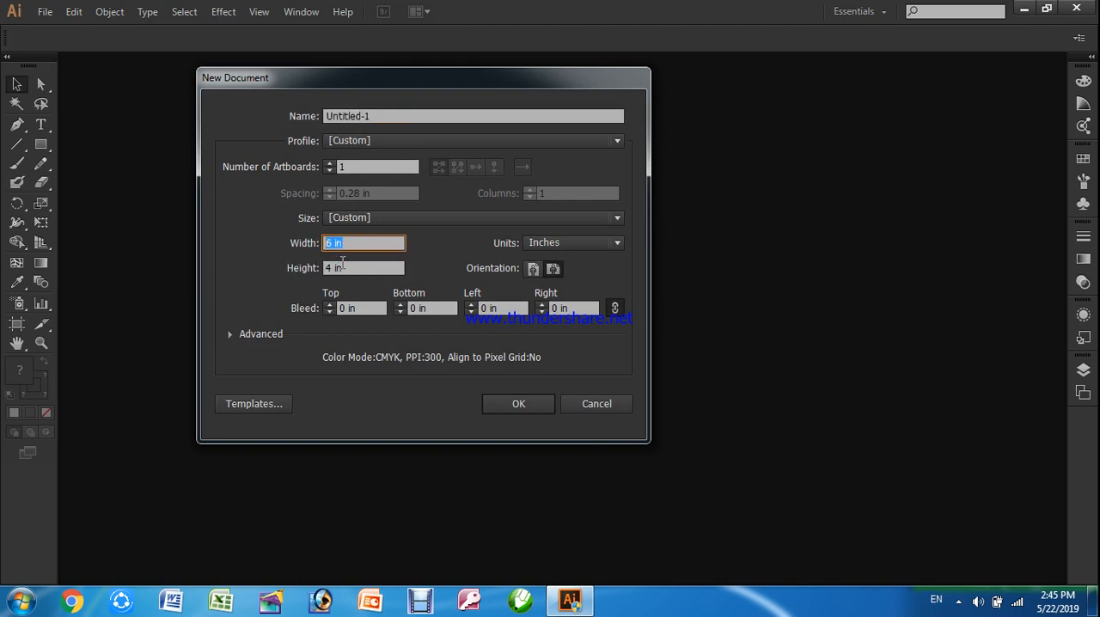
click(339, 268)
click(560, 244)
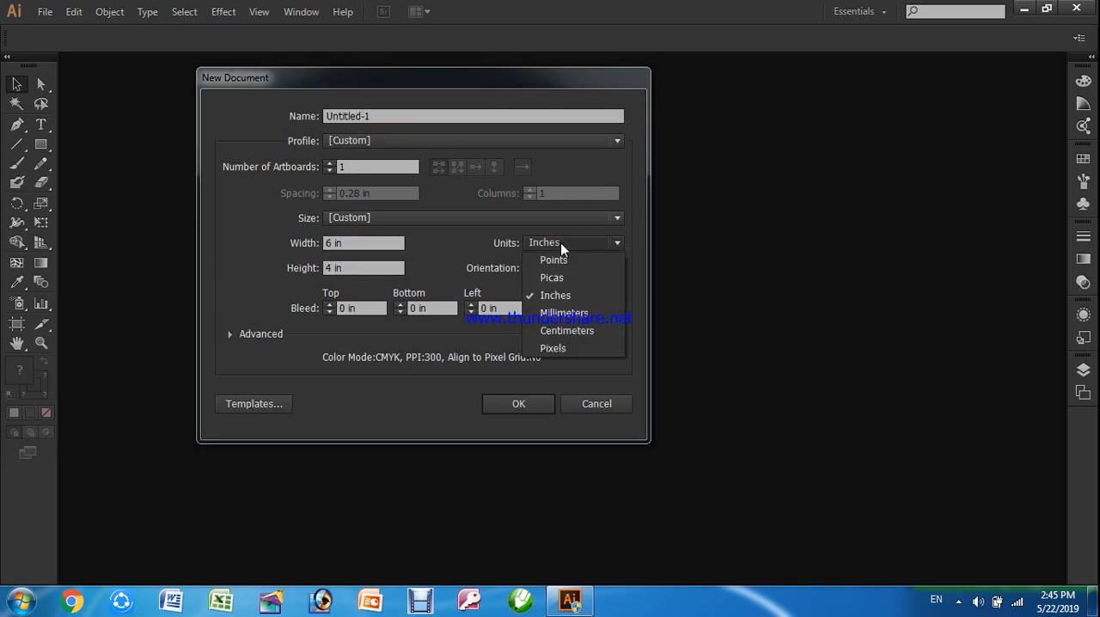
click(560, 245)
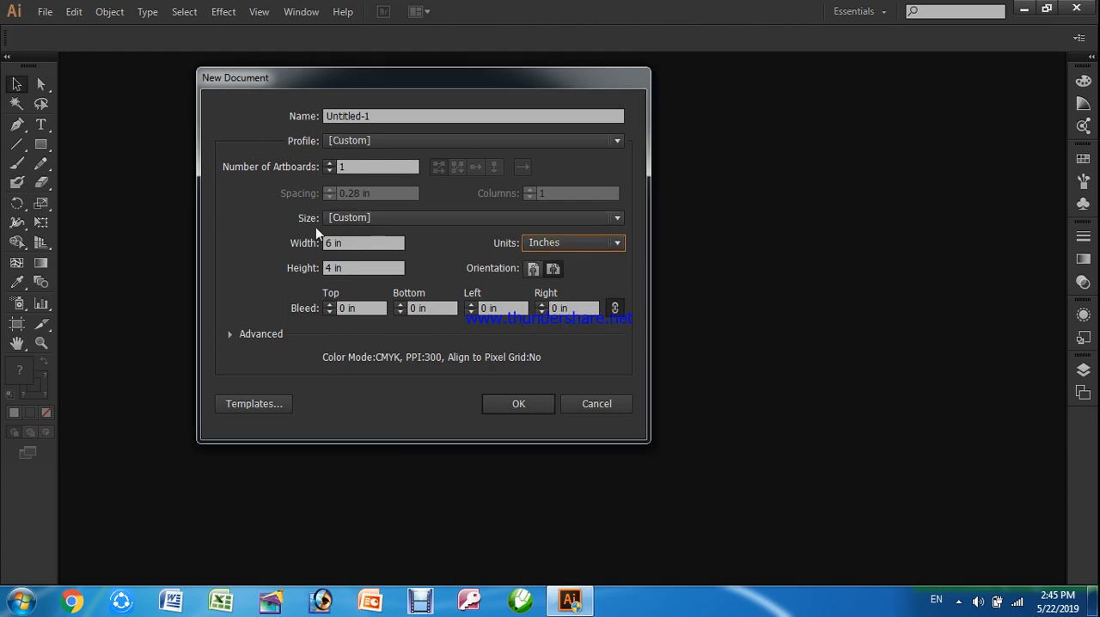
click(349, 220)
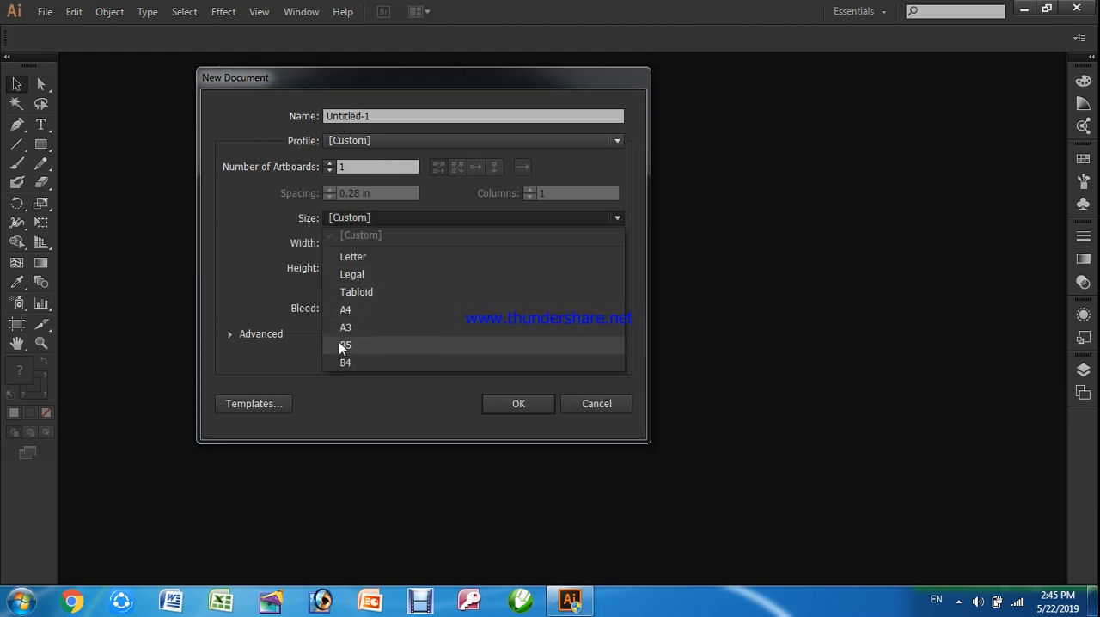
click(344, 310)
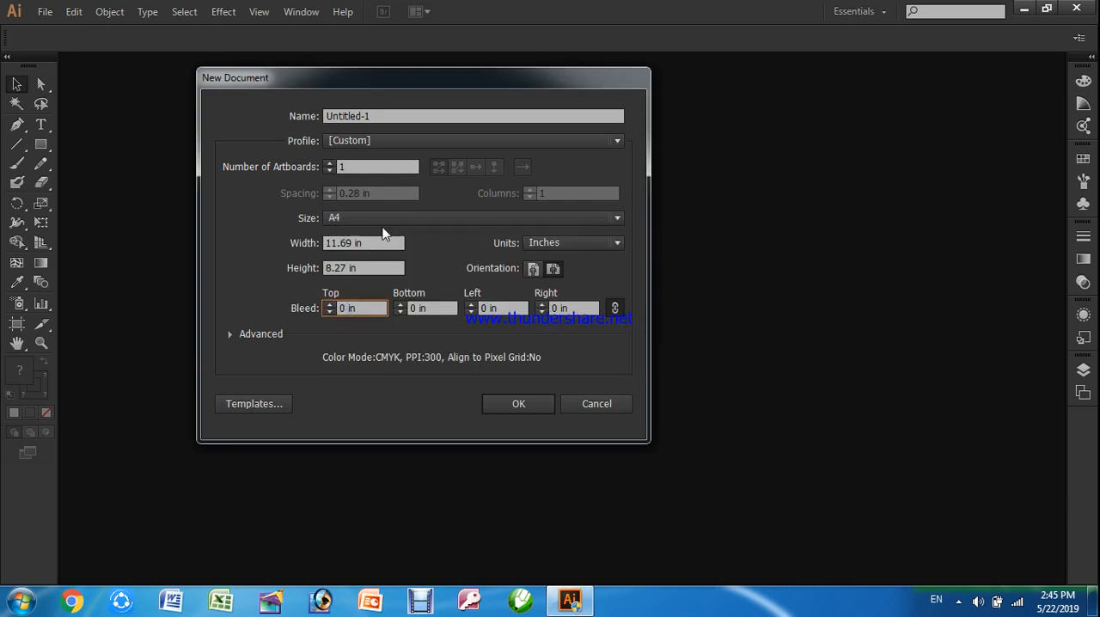
Set the new document's orientation to landscape and create it
click(533, 269)
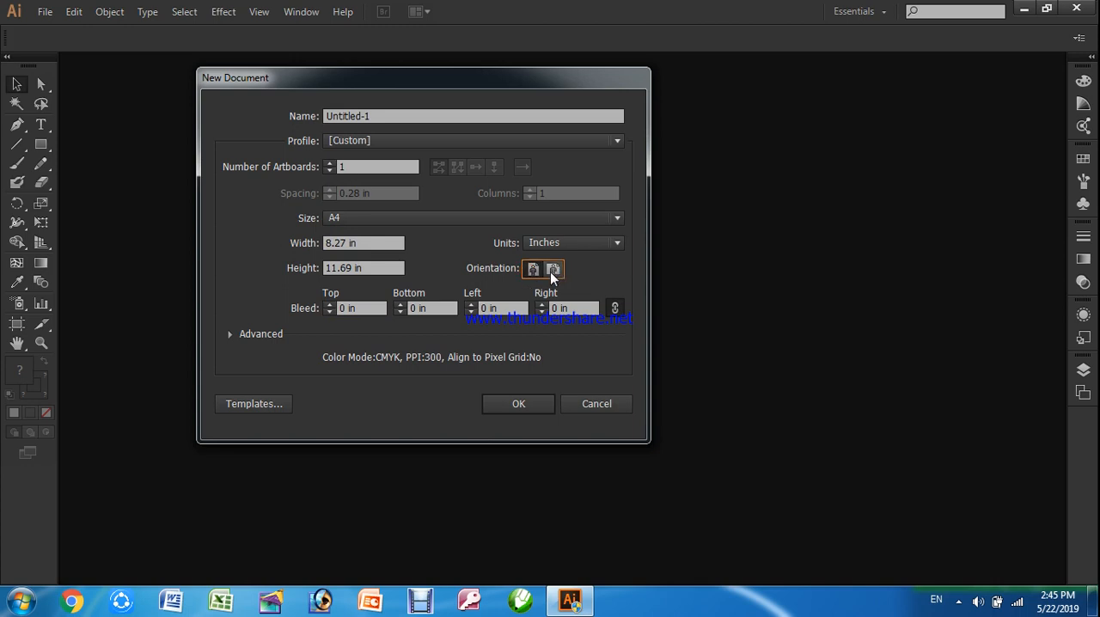
click(553, 269)
click(532, 270)
click(554, 269)
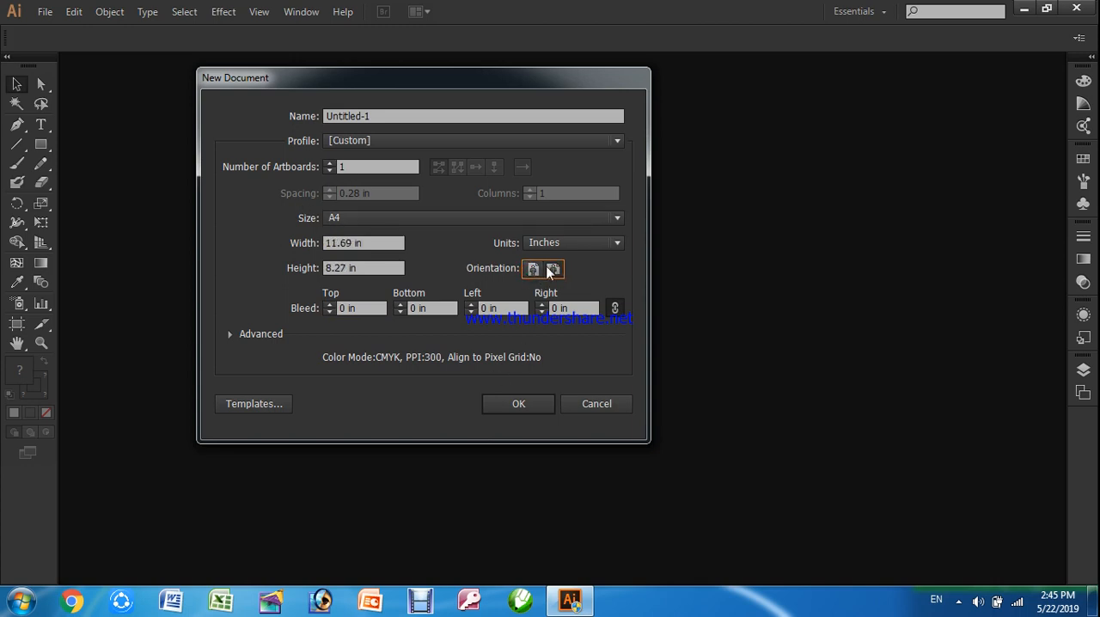
click(515, 404)
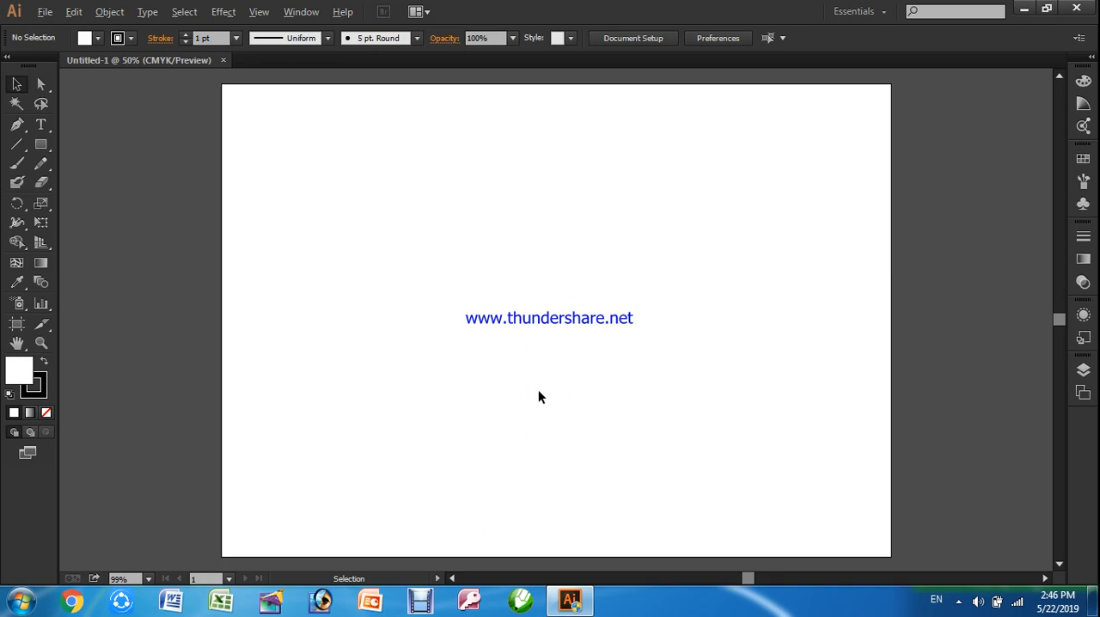
Zoom the blank artboard out to 33.33% and back in to 100% to inspect it at different magnifications
scroll(550, 336, down, 5)
scroll(543, 367, up, 4)
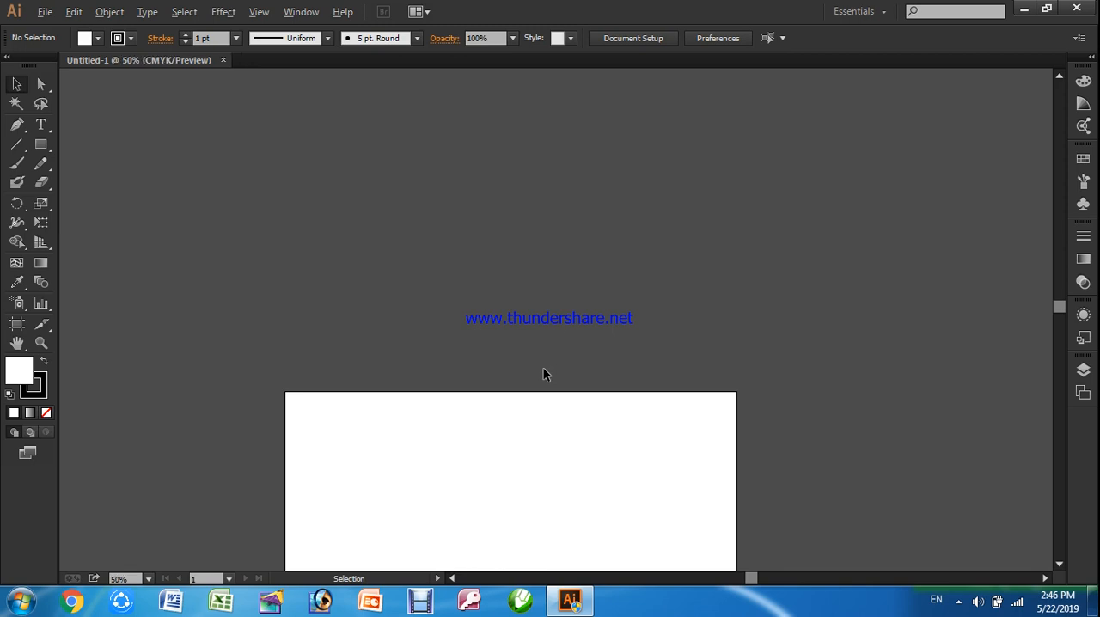
scroll(543, 368, down, 1)
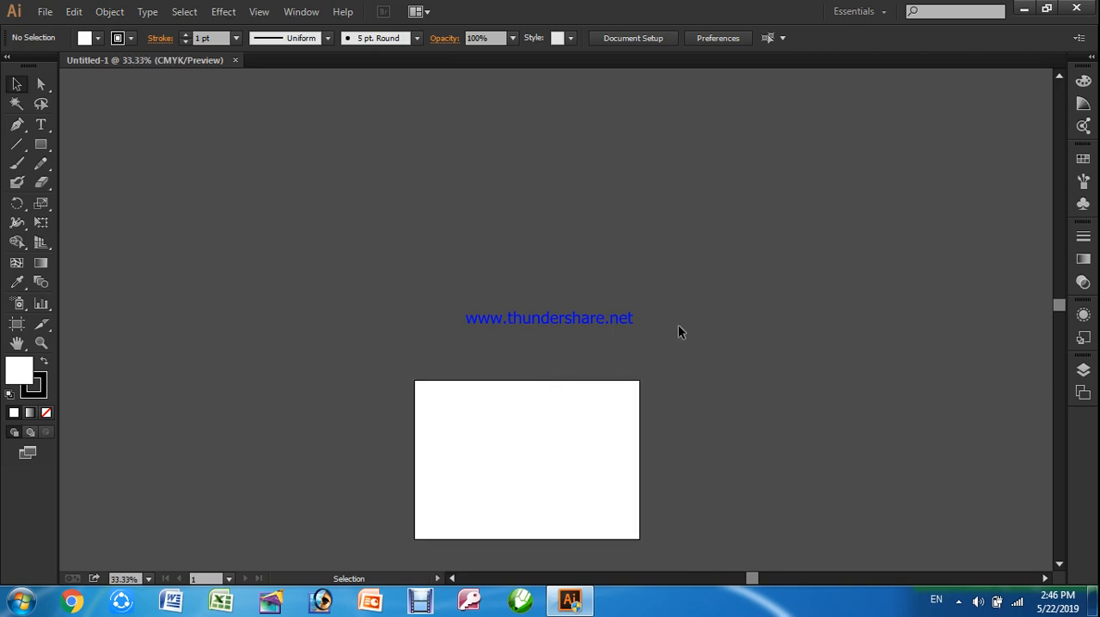
click(1058, 564)
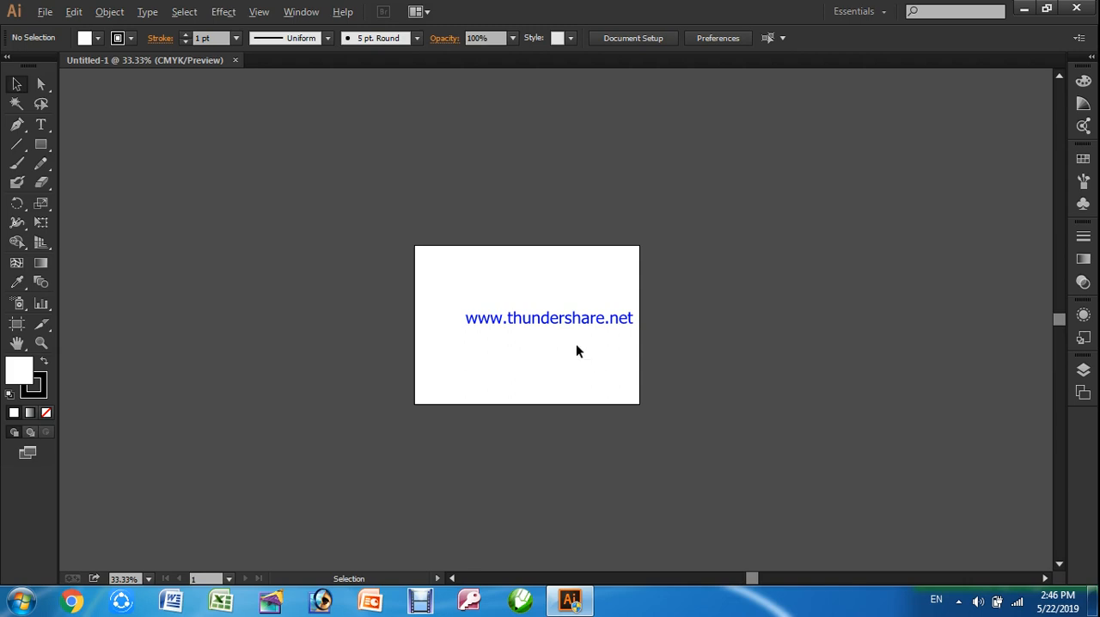
scroll(576, 344, down, 2)
scroll(574, 342, up, 2)
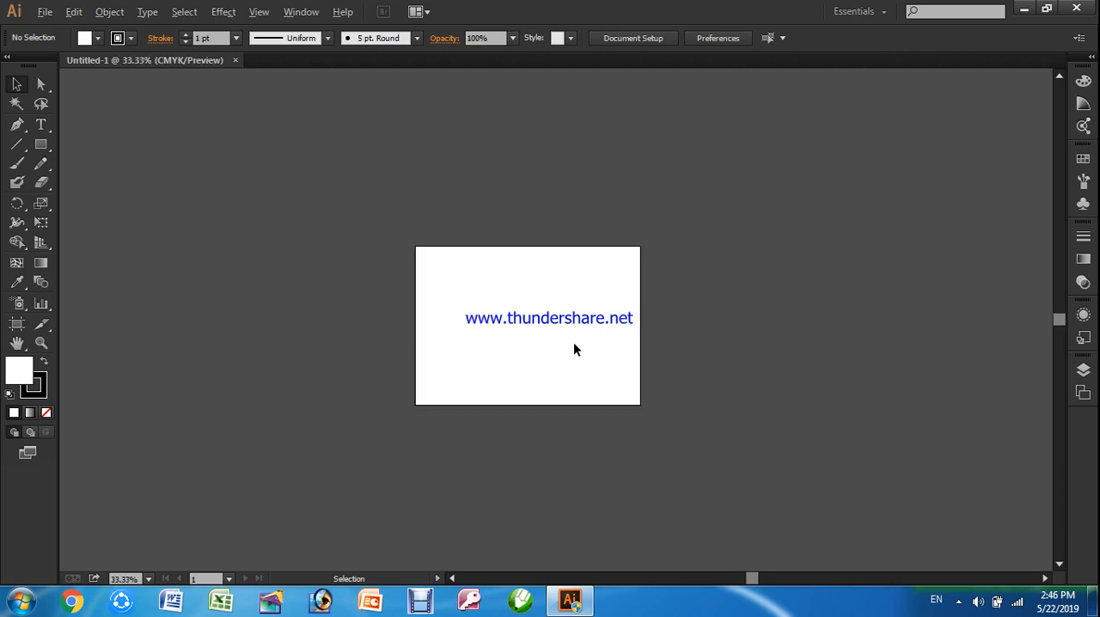
scroll(574, 343, up, 1)
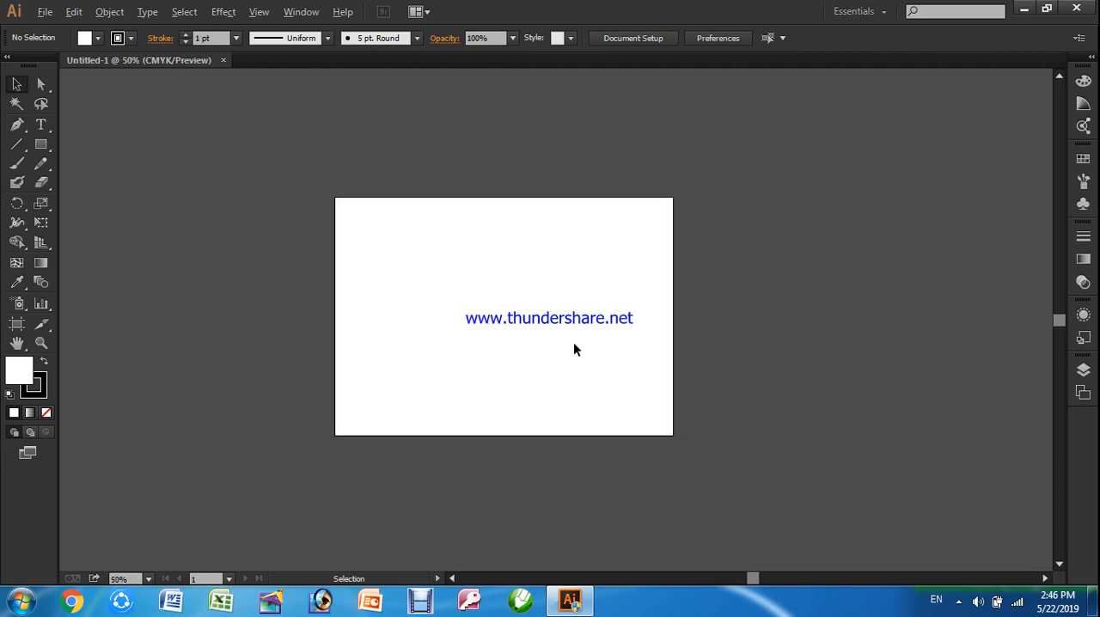
scroll(574, 348, up, 1)
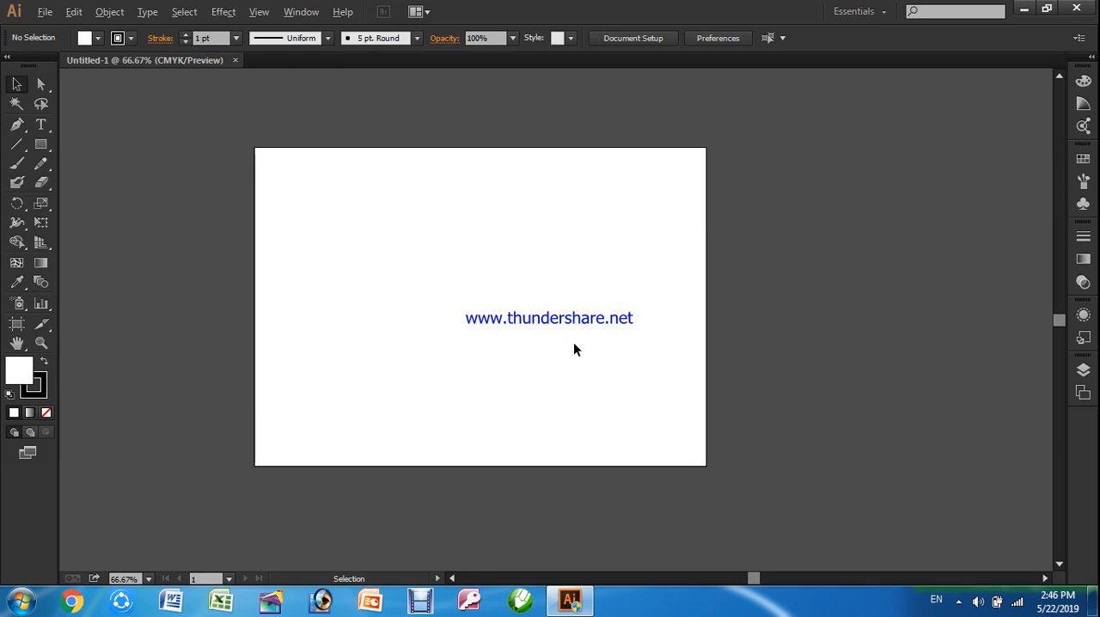
scroll(574, 348, up, 1)
scroll(575, 348, down, 1)
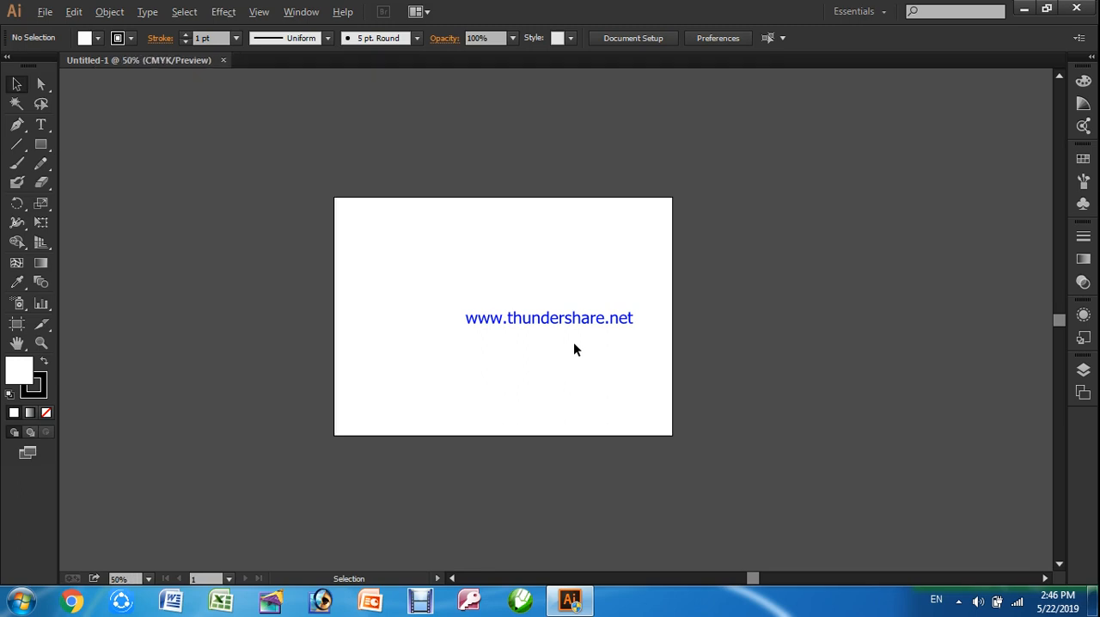
scroll(573, 348, up, 1)
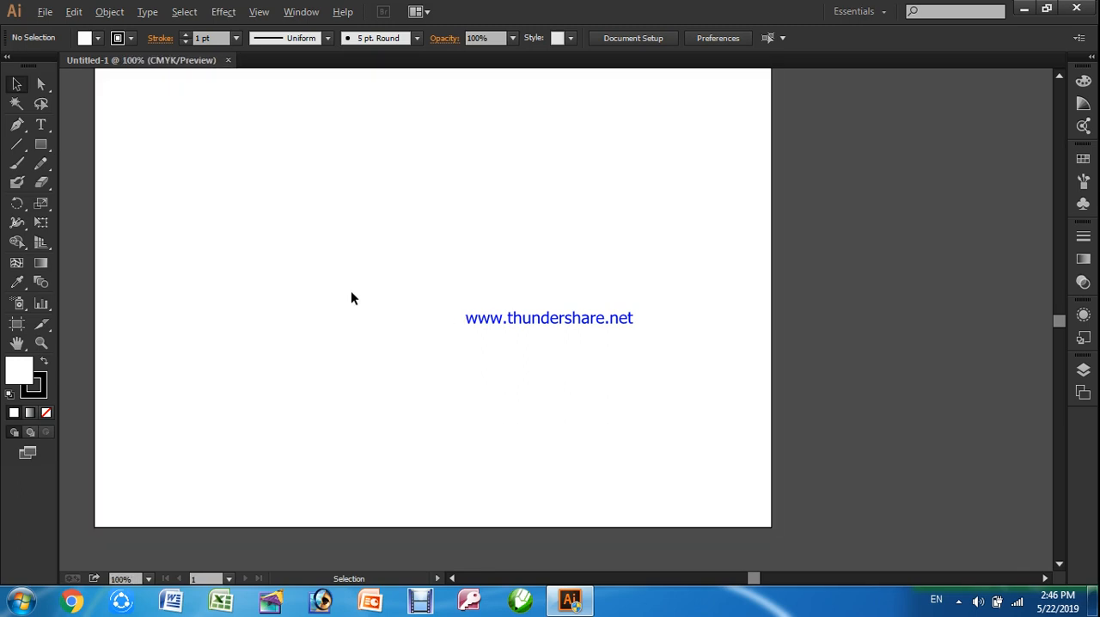
Pan across the blank artboard horizontally and vertically, and bring the whole page back into view
key(space)
drag(314, 250, 489, 267)
drag(413, 229, 661, 224)
drag(771, 216, 506, 198)
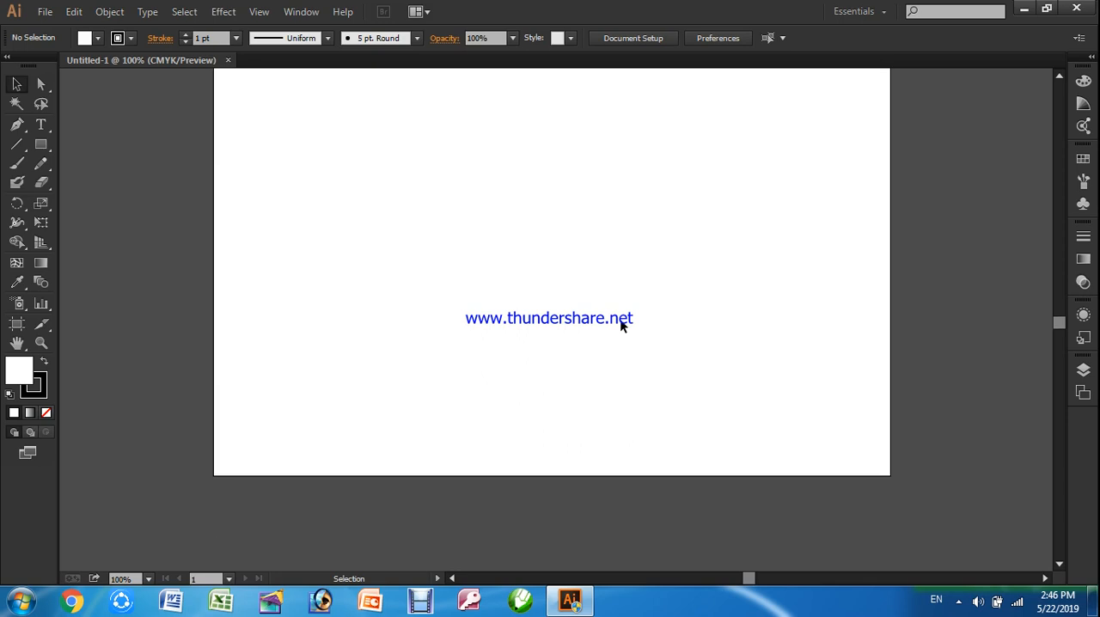
scroll(617, 316, right, 3)
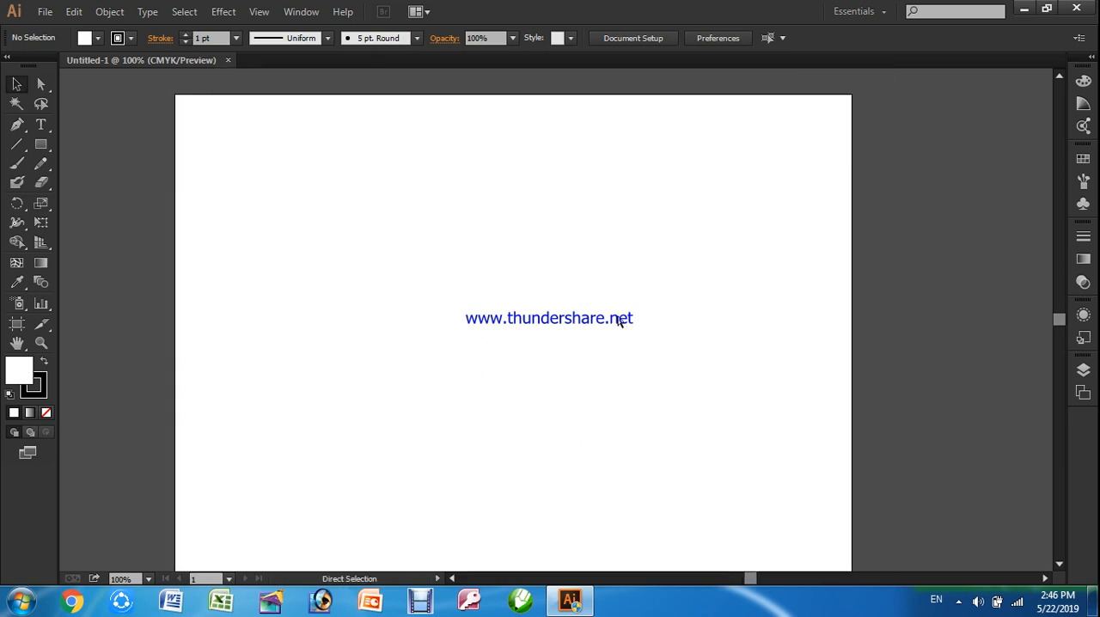
scroll(619, 320, left, 3)
scroll(619, 320, right, 4)
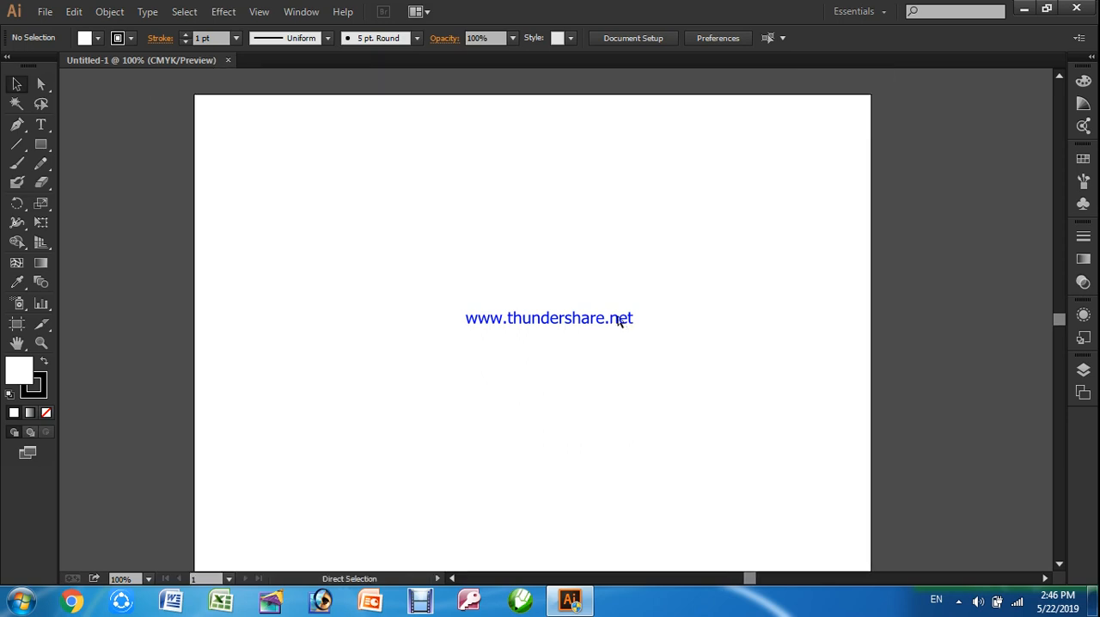
scroll(620, 319, left, 5)
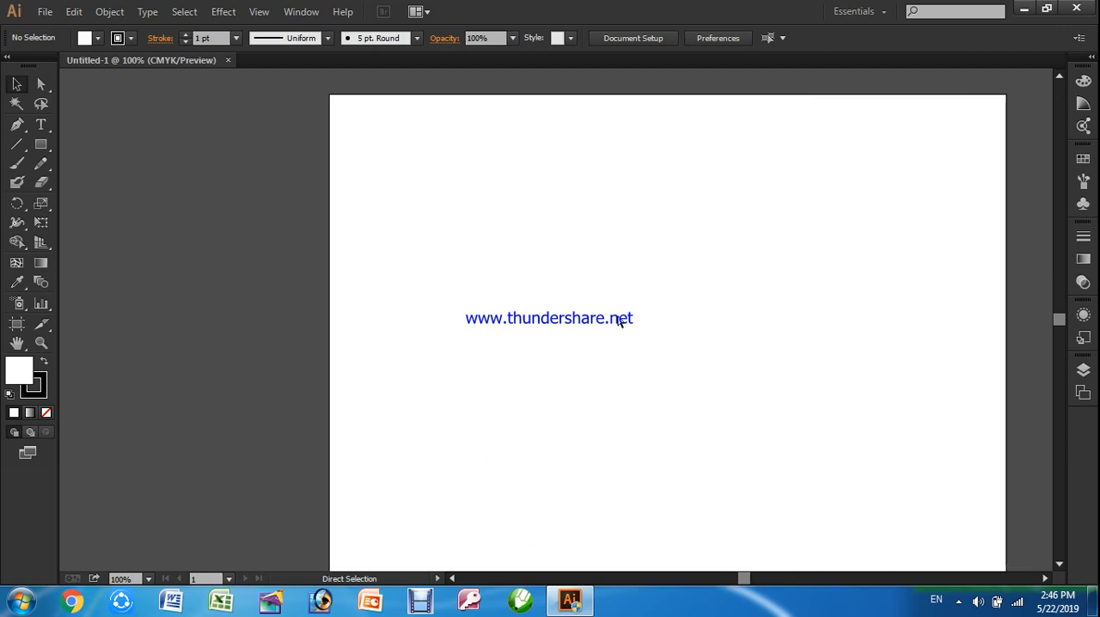
scroll(619, 320, down, 2)
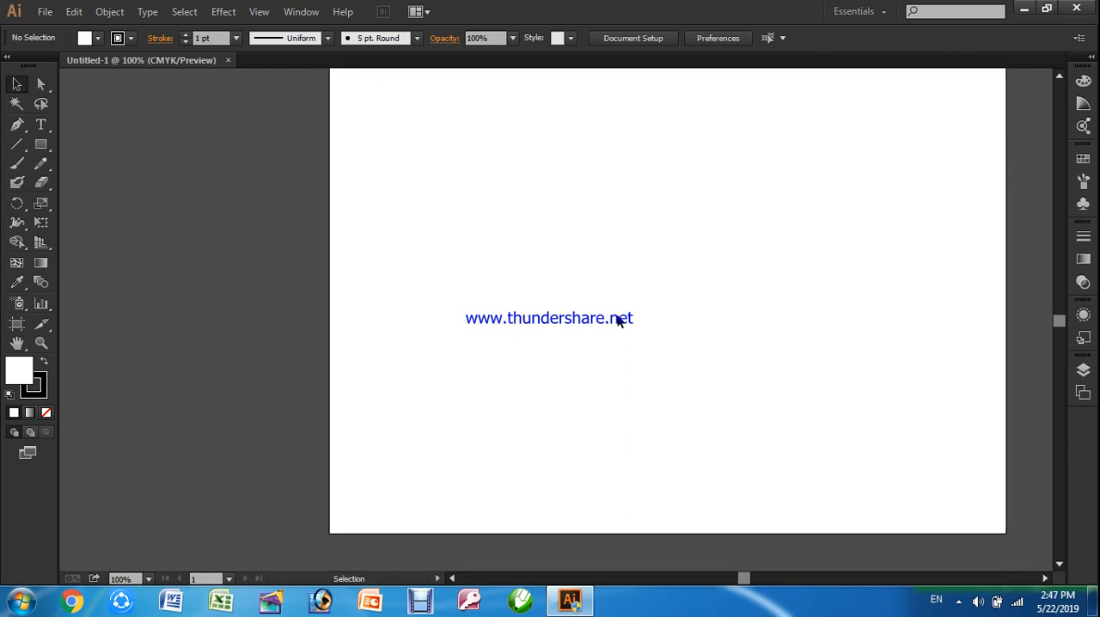
scroll(619, 320, up, 3)
key(space)
drag(552, 295, 521, 278)
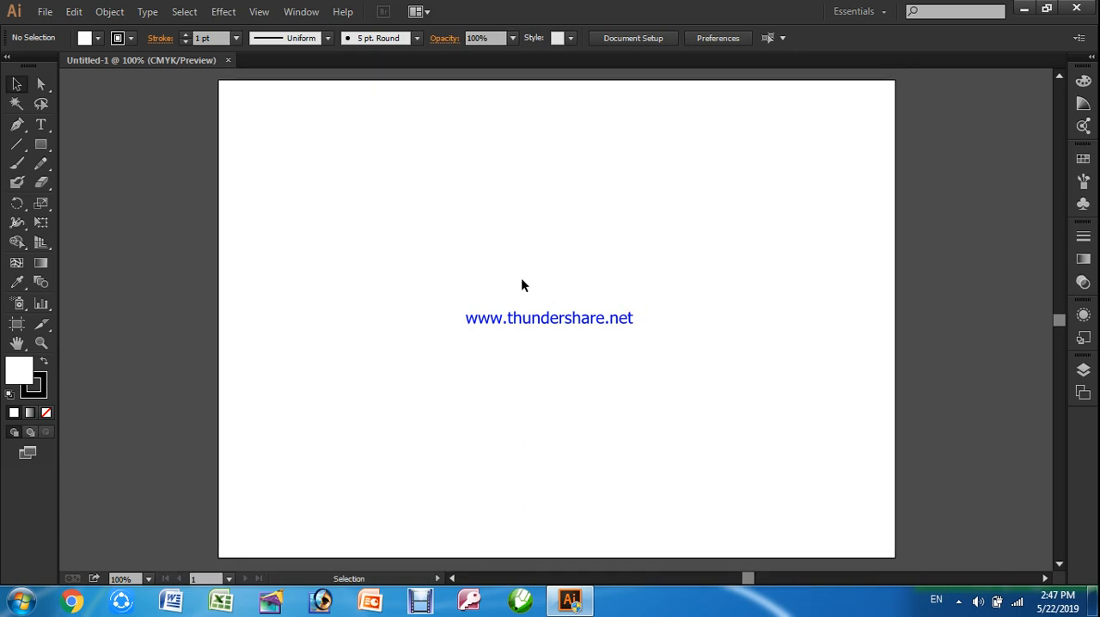
View the artboard at 33.33% zoom and return to 100%
scroll(531, 280, down, 3)
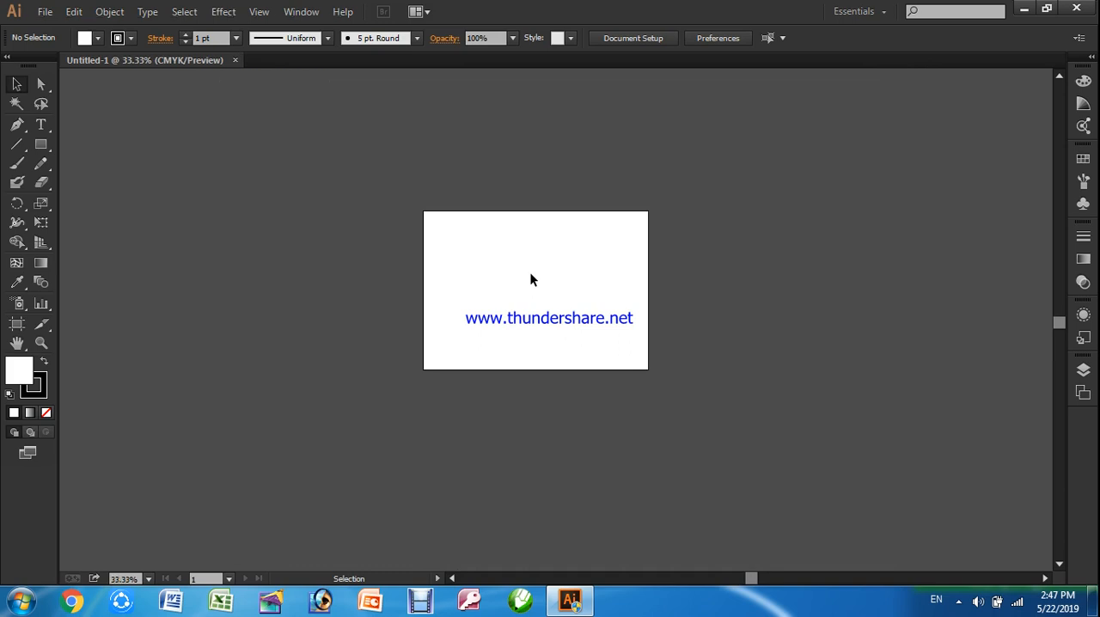
scroll(530, 273, up, 2)
scroll(530, 274, up, 1)
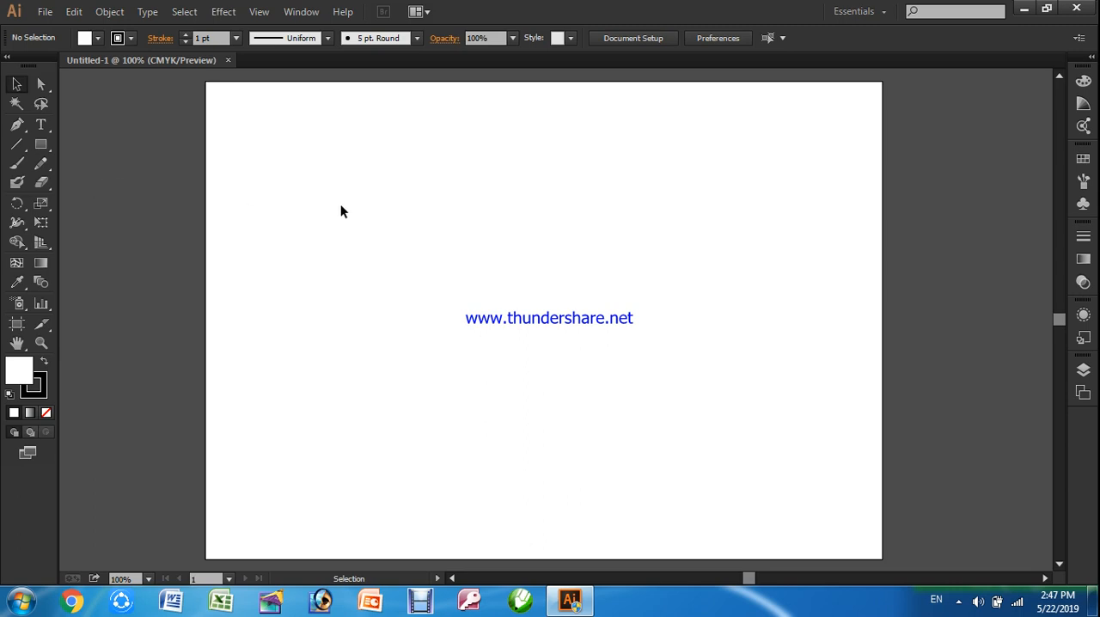
Draw a wide rectangle near the artboard's upper-left corner with the Rectangle tool
click(49, 150)
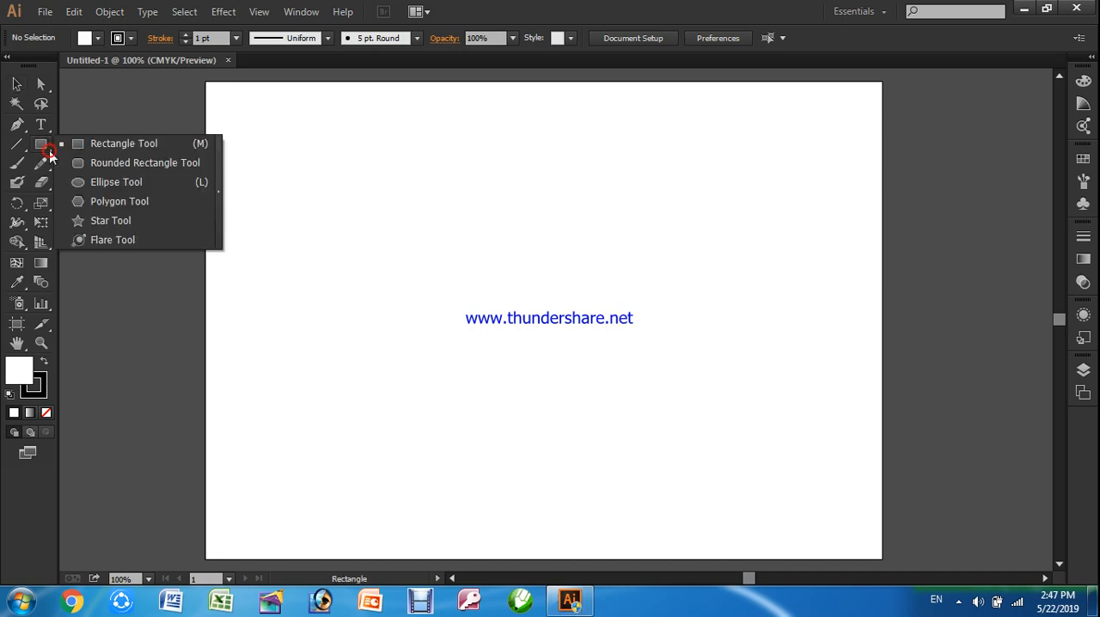
click(103, 145)
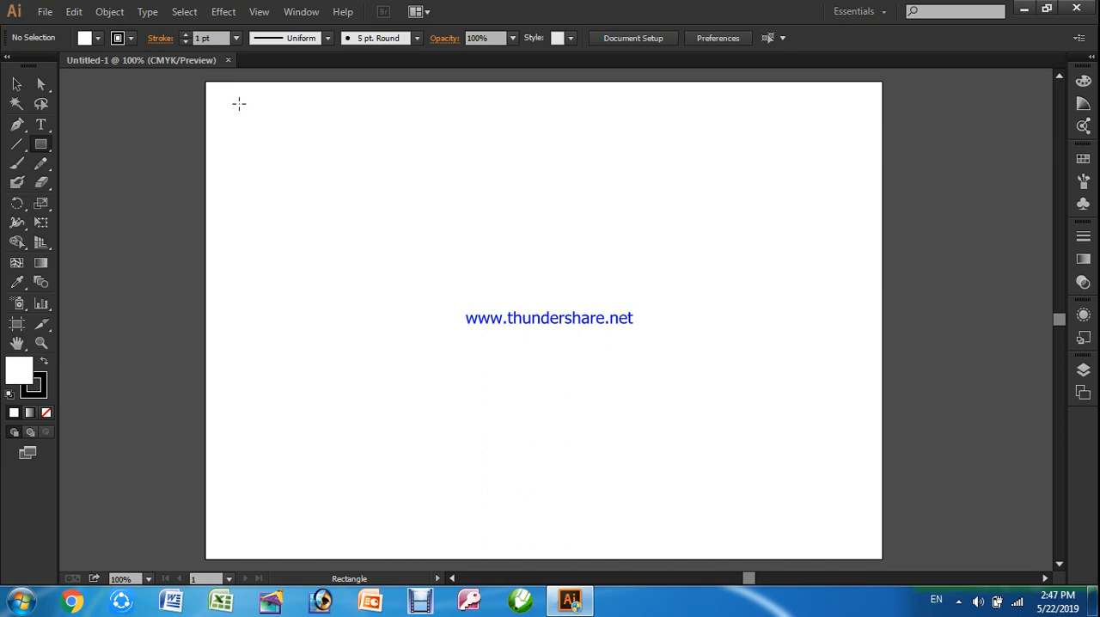
drag(239, 104, 539, 213)
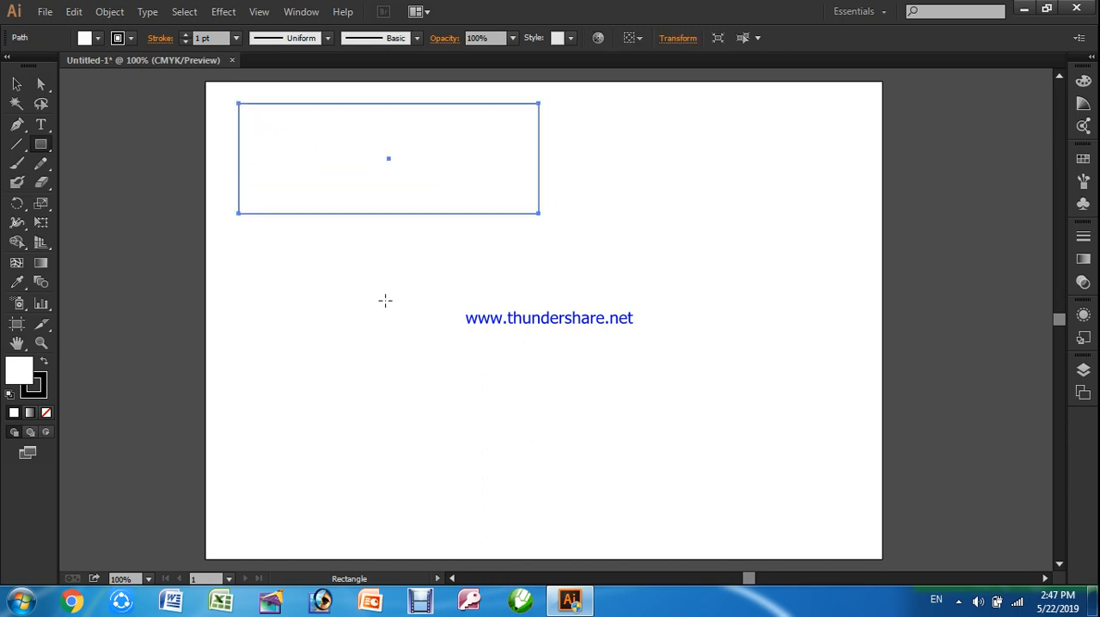
Draw a square below the rectangle and undo it
drag(349, 278, 520, 392)
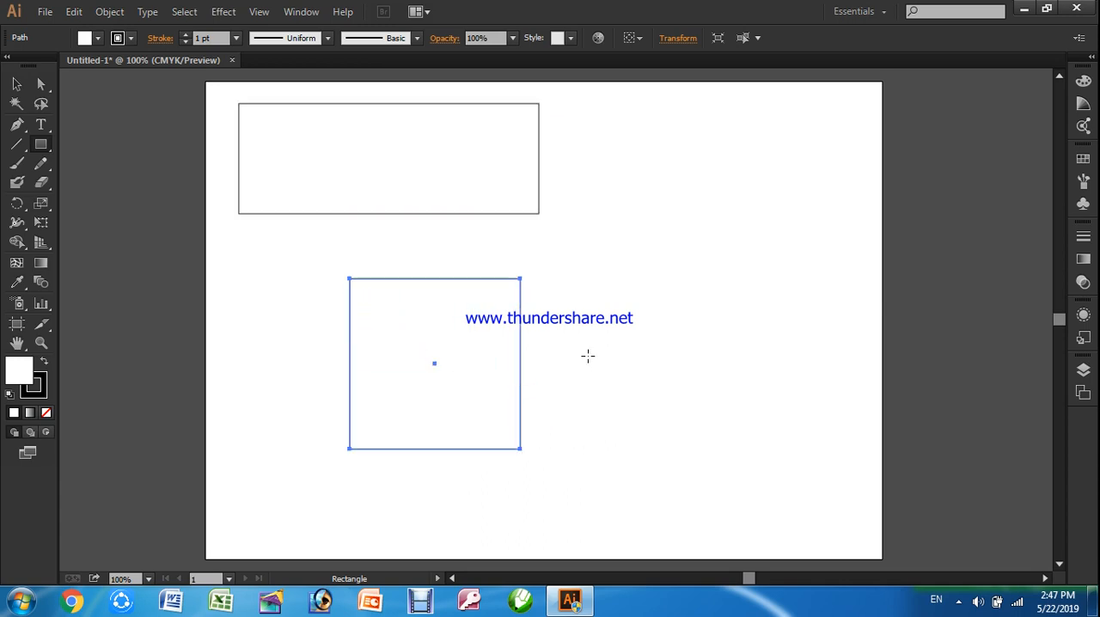
key(ctrl)
key(ctrl+z)
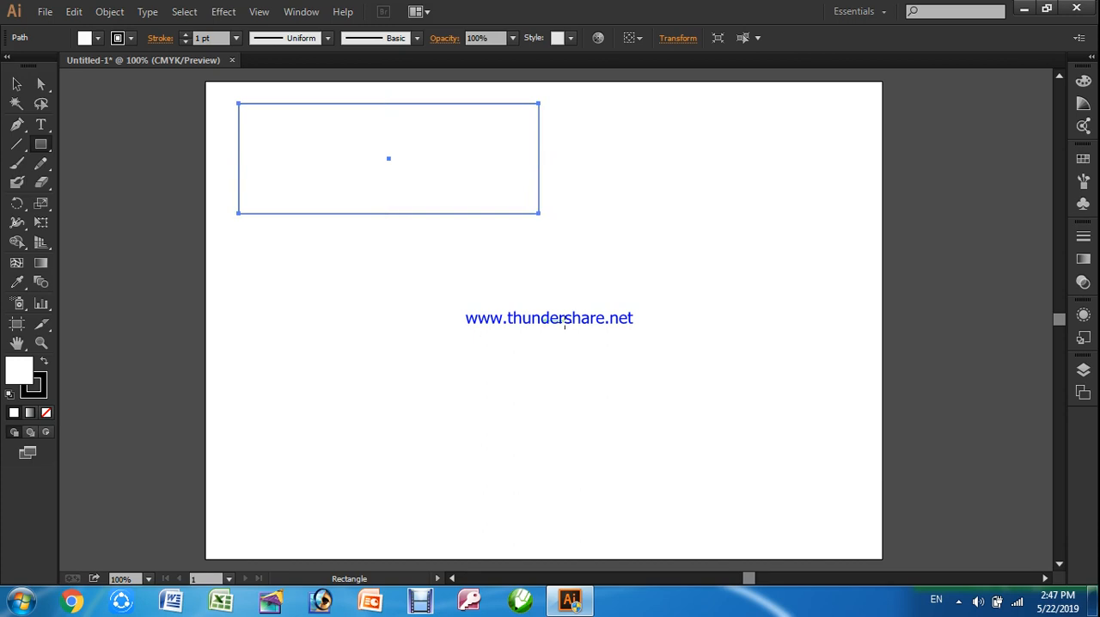
Move the rectangle toward the upper middle of the artboard and resize it to be taller and slightly narrower
click(17, 86)
drag(411, 164, 497, 185)
drag(492, 255, 492, 323)
mouse_move(641, 232)
mouse_down()
mouse_move(562, 232)
mouse_move(631, 232)
mouse_up()
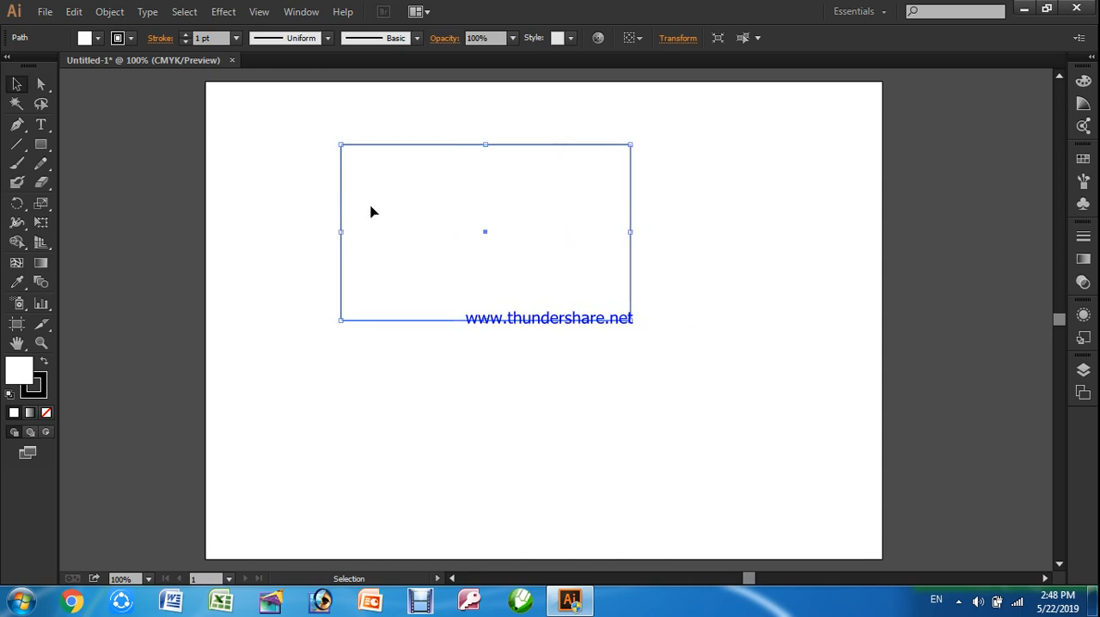
drag(462, 190, 466, 210)
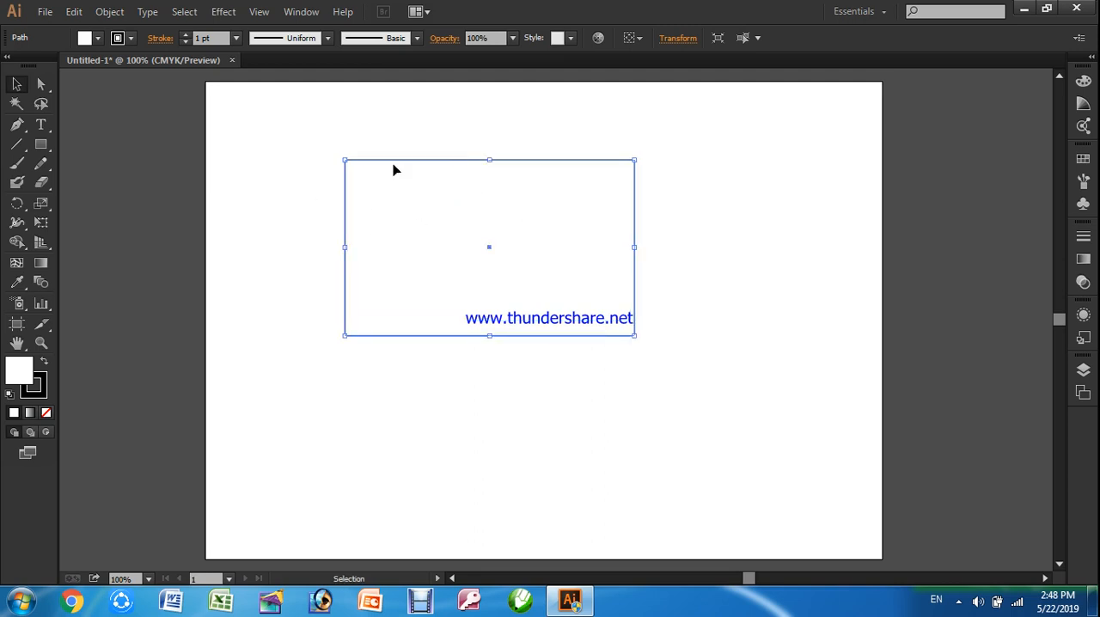
drag(457, 216, 468, 219)
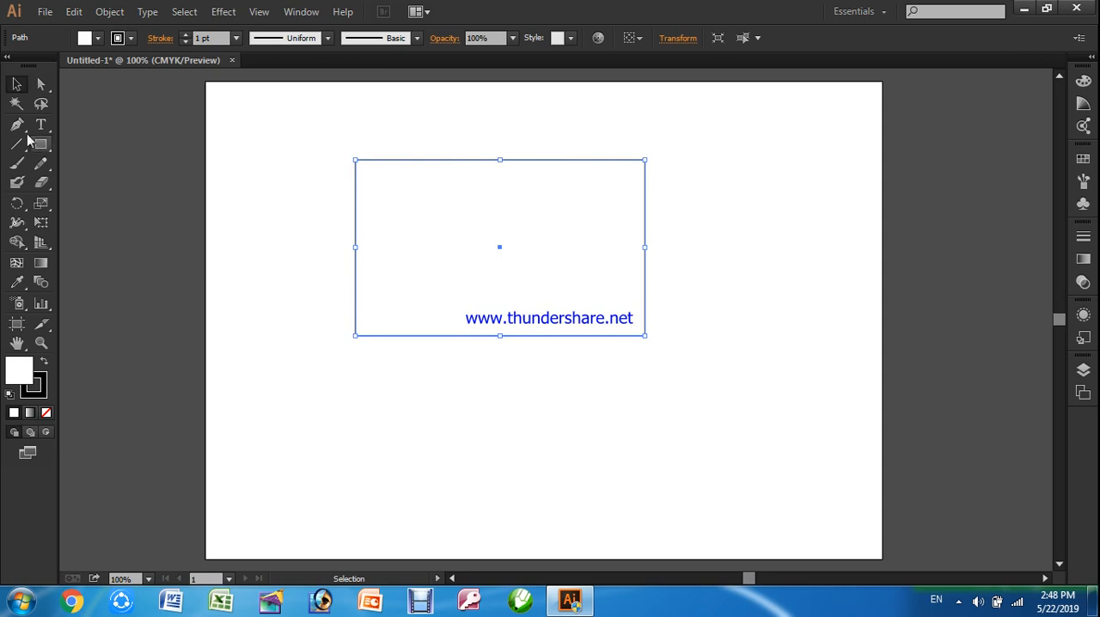
Widen the rectangle slightly and reposition it in the upper-left part of the artboard
click(19, 86)
drag(433, 209, 508, 253)
drag(597, 245, 562, 222)
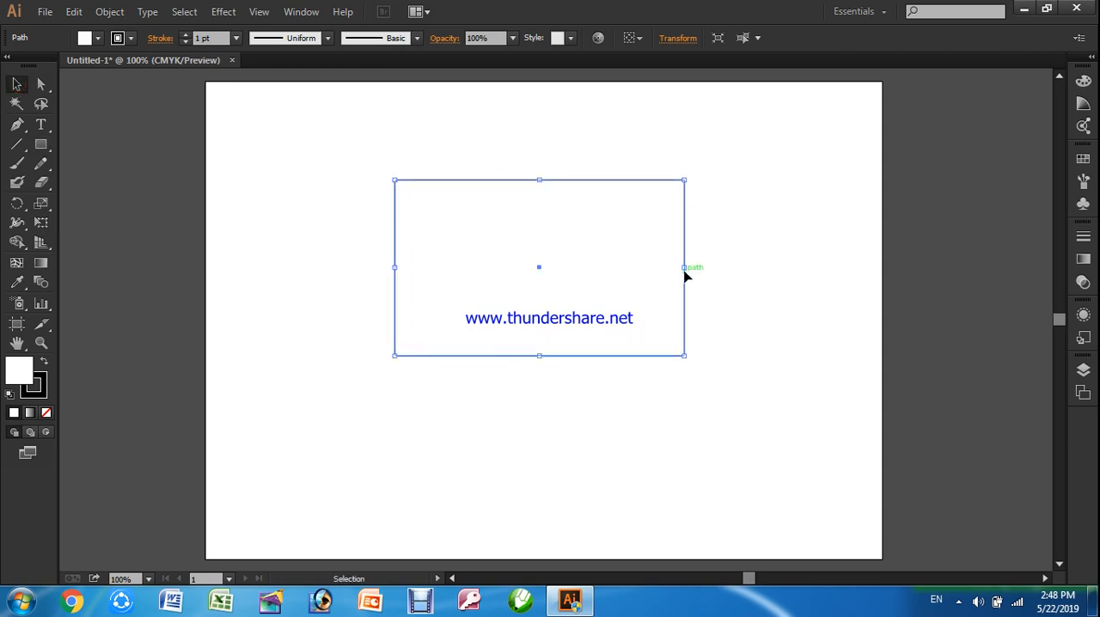
mouse_move(688, 267)
mouse_down()
mouse_move(729, 270)
mouse_move(707, 267)
mouse_up()
drag(621, 266, 533, 232)
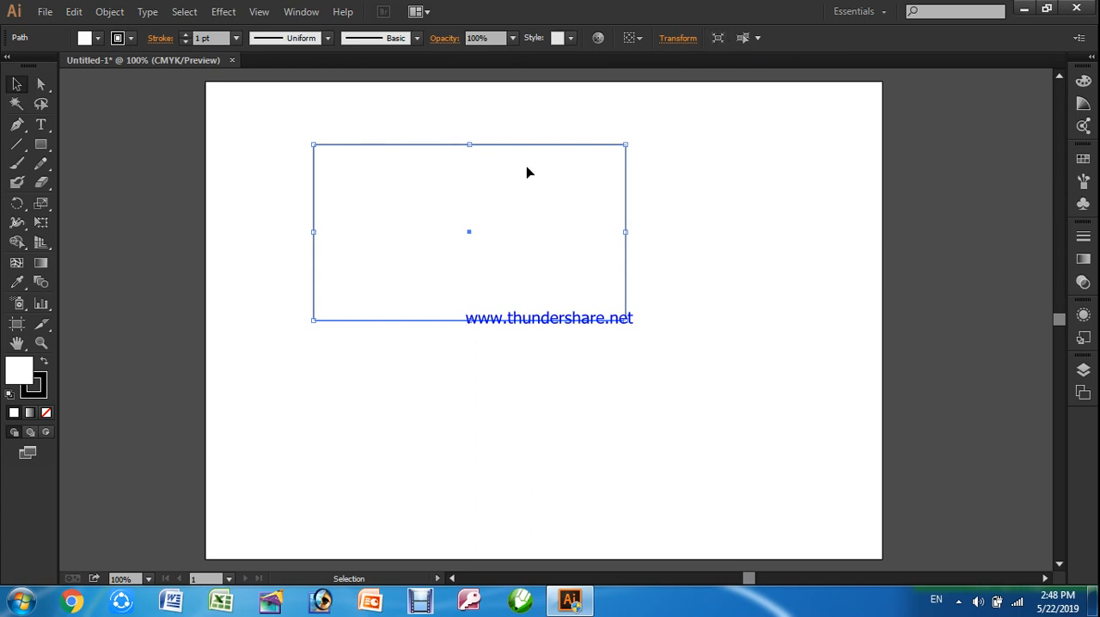
Try a yellow-orange gradient, green (C=75 M=0 Y=100 K=0) and orange-red swatches as the rectangle's fill
click(88, 39)
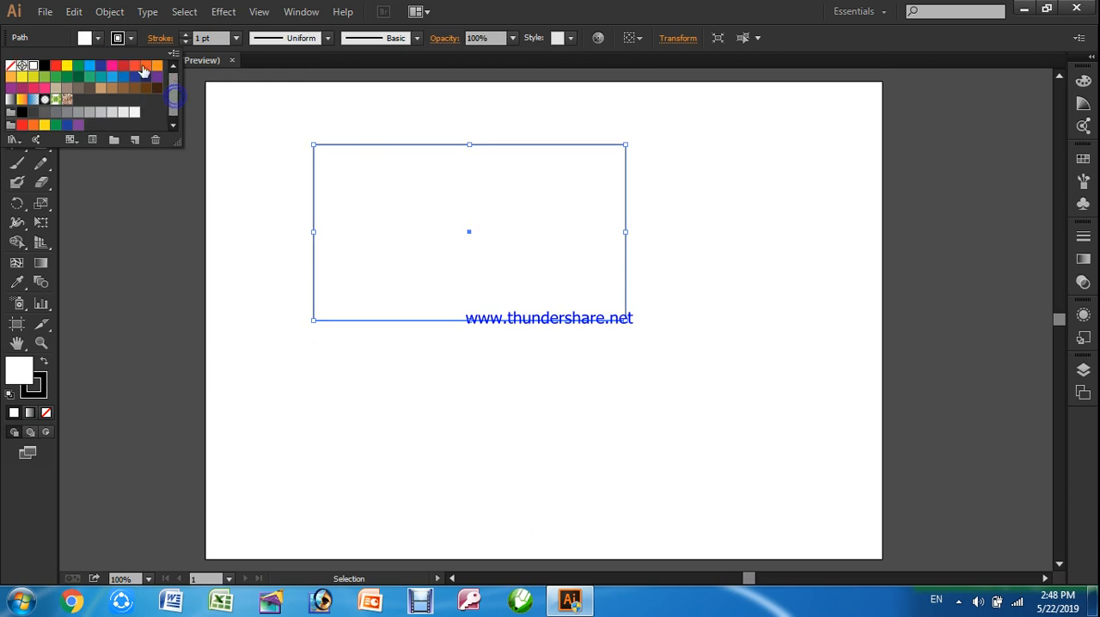
click(22, 100)
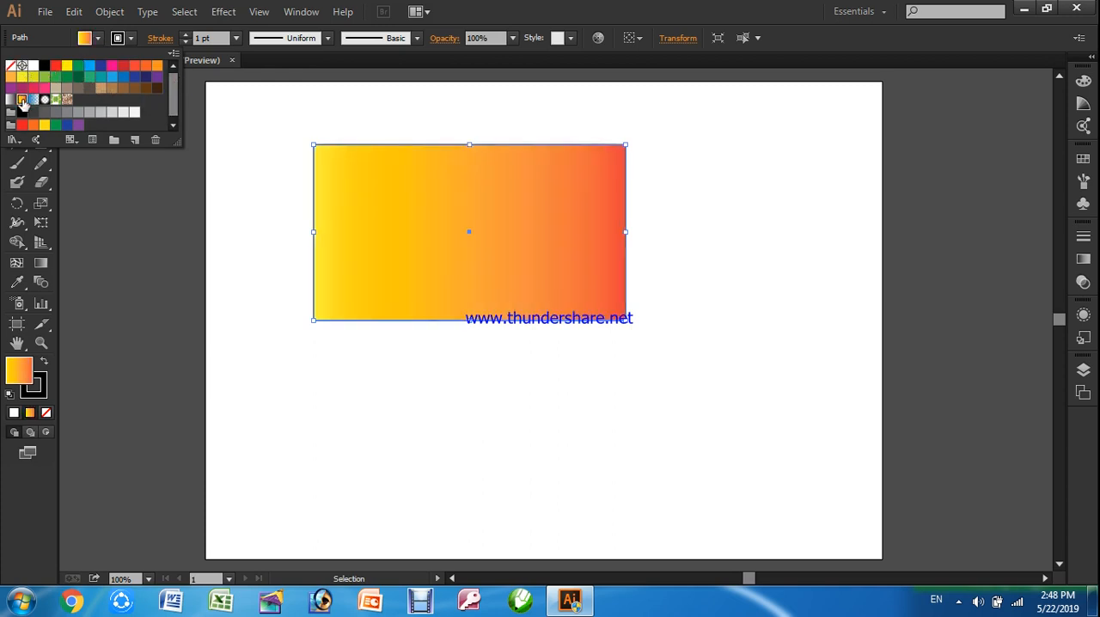
click(53, 78)
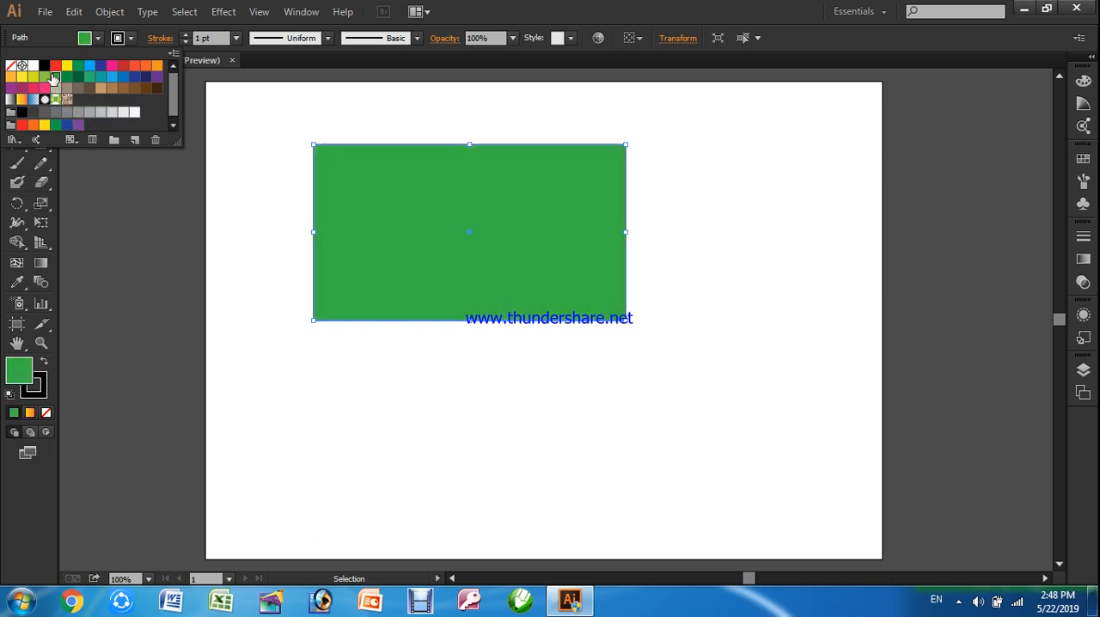
click(98, 38)
click(98, 38)
click(134, 67)
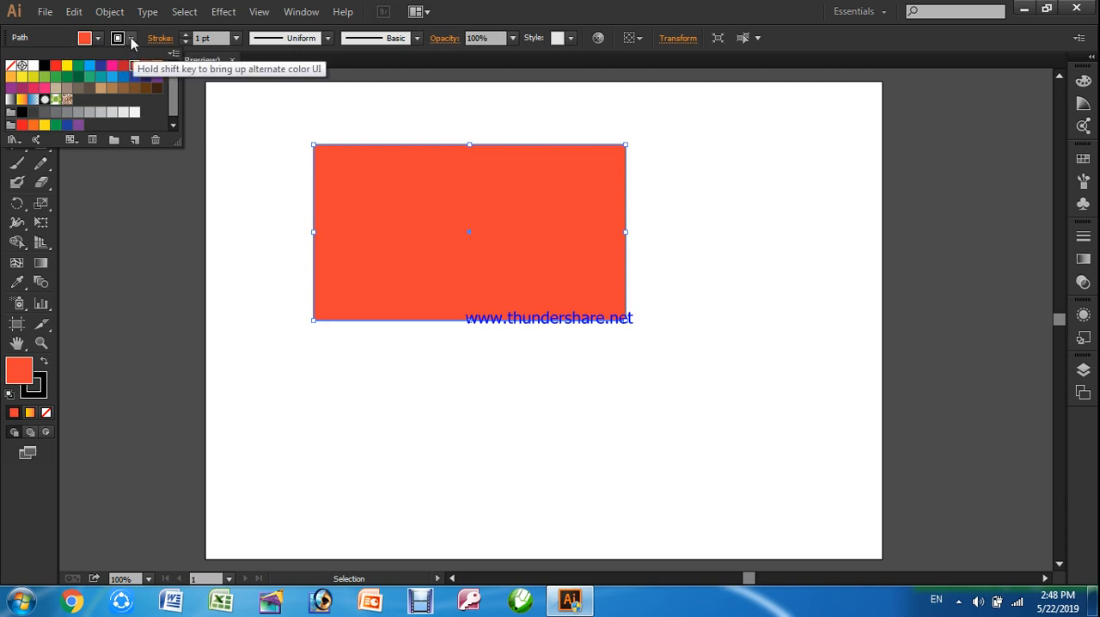
click(305, 132)
click(473, 344)
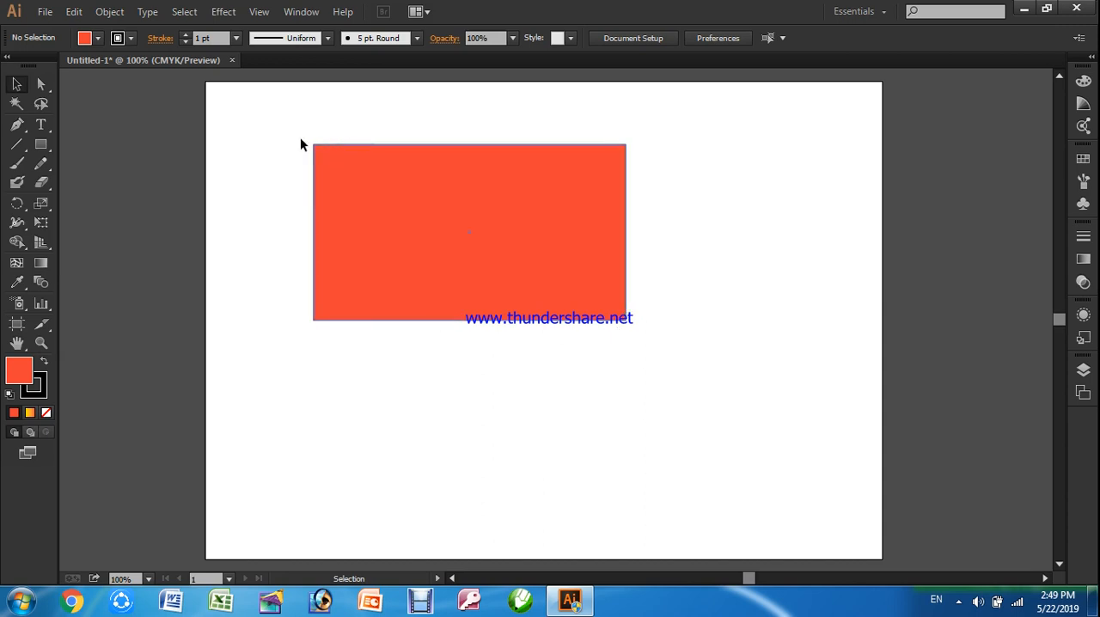
click(131, 40)
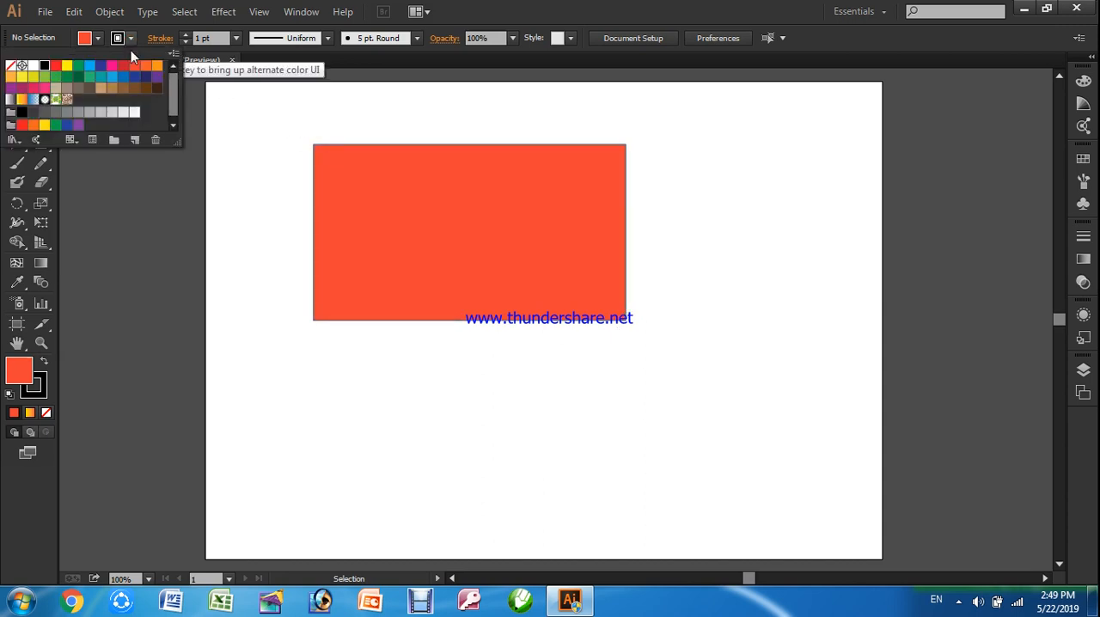
click(100, 38)
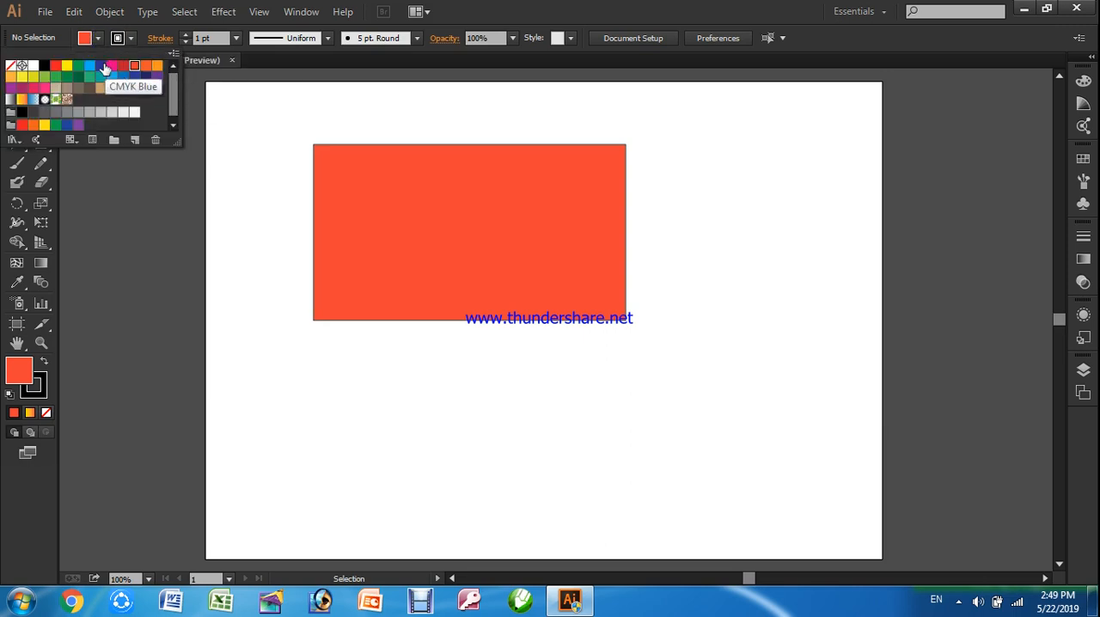
click(102, 66)
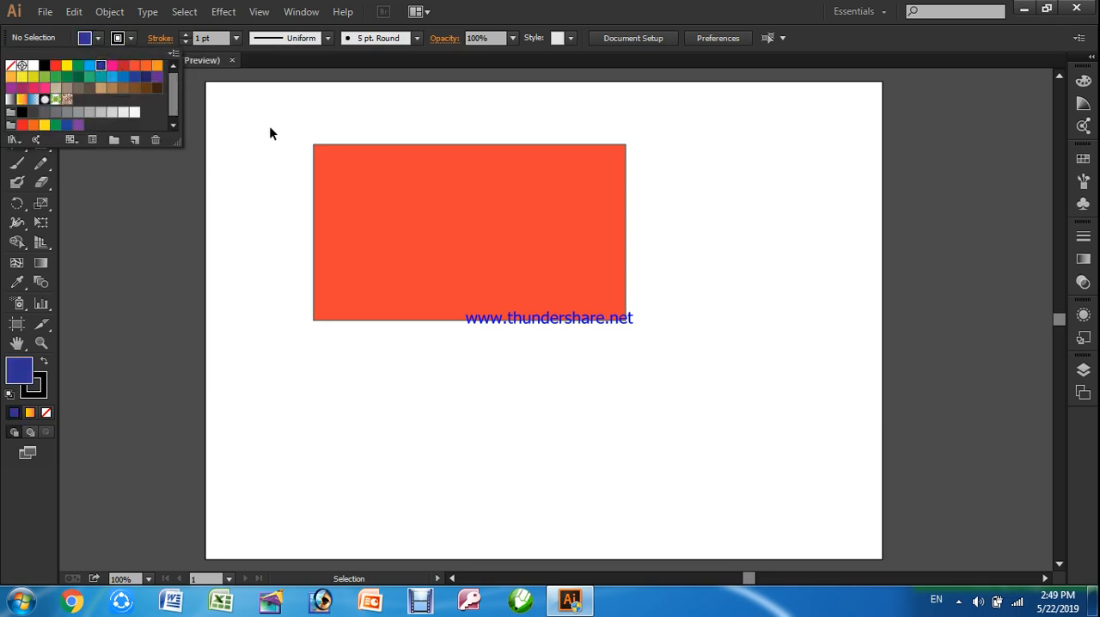
click(200, 165)
Fill the rectangle with the CMYK Blue swatch
click(344, 155)
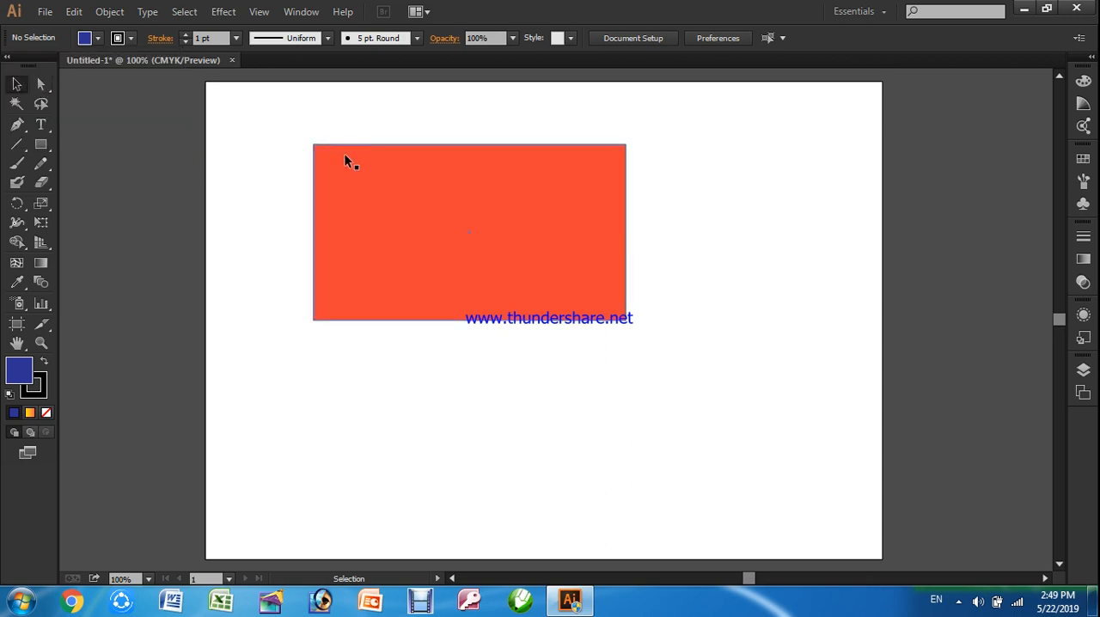
click(96, 38)
click(101, 66)
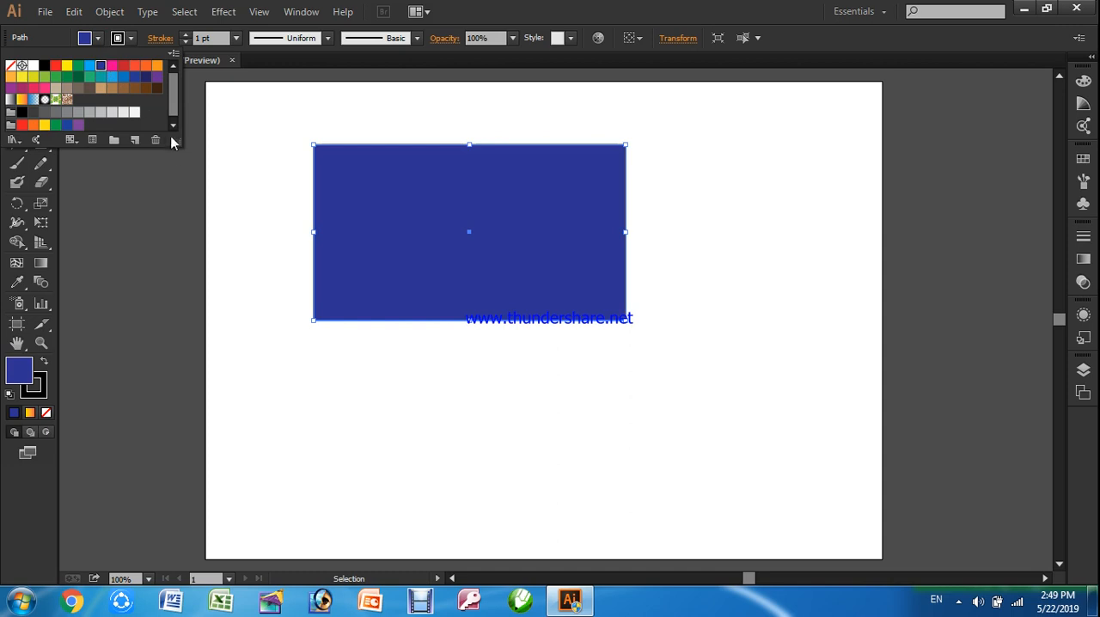
click(219, 184)
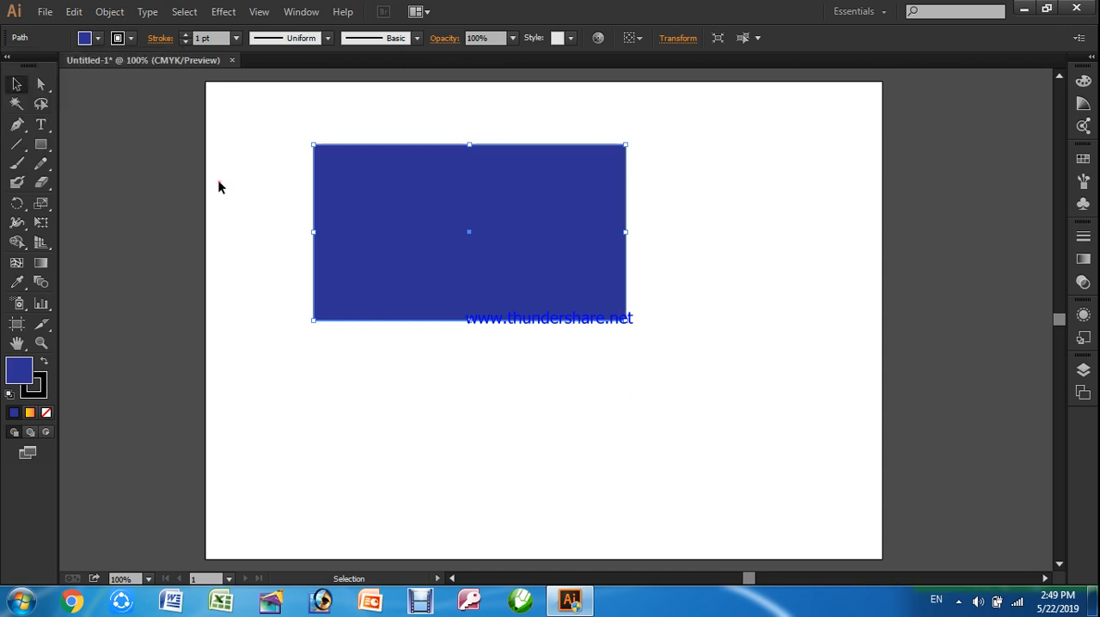
Set the rectangle's stroke colour to CMYK Magenta and deselect it
click(131, 39)
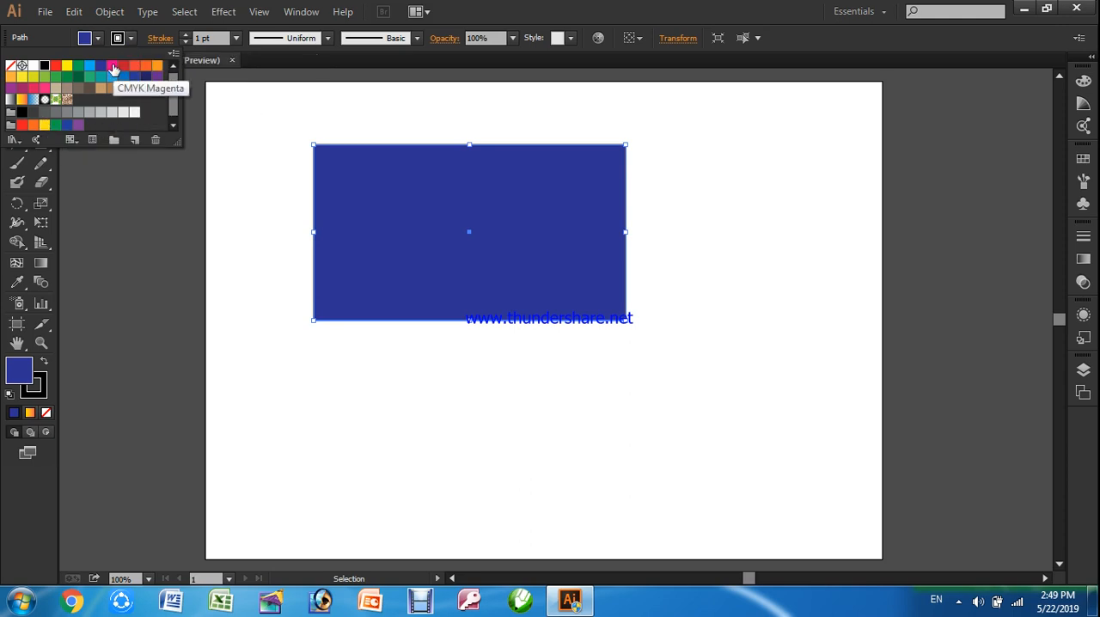
click(112, 67)
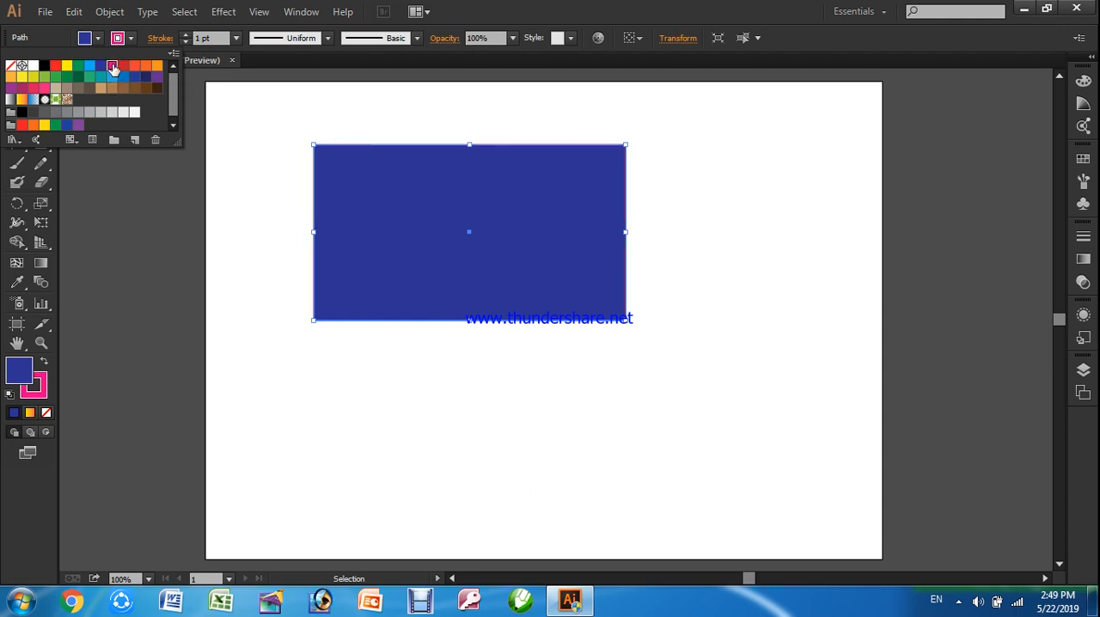
click(510, 375)
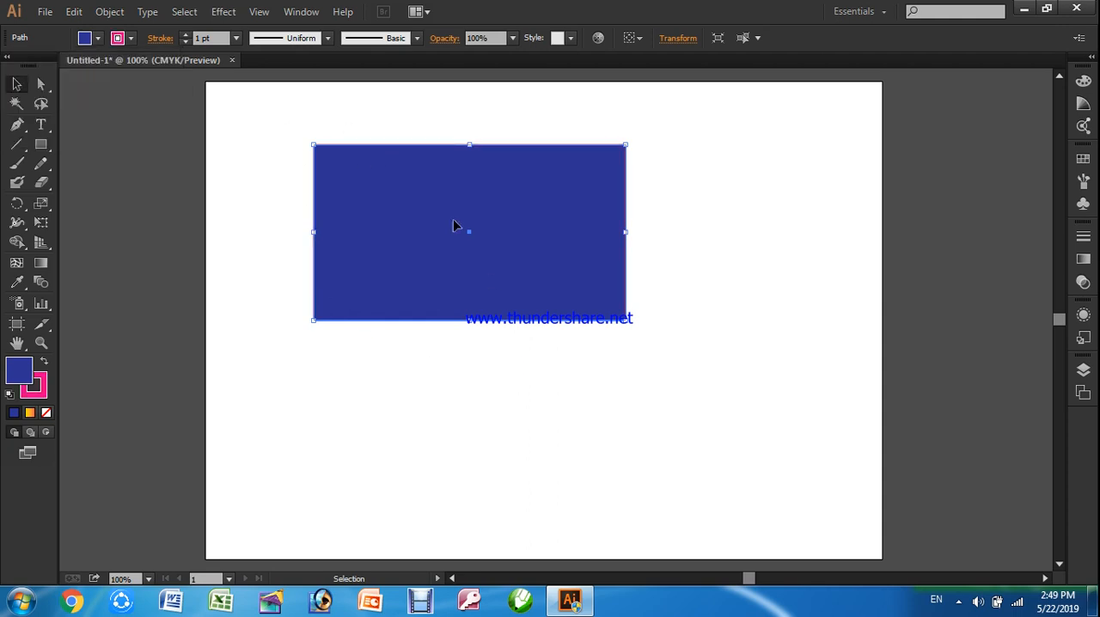
click(724, 231)
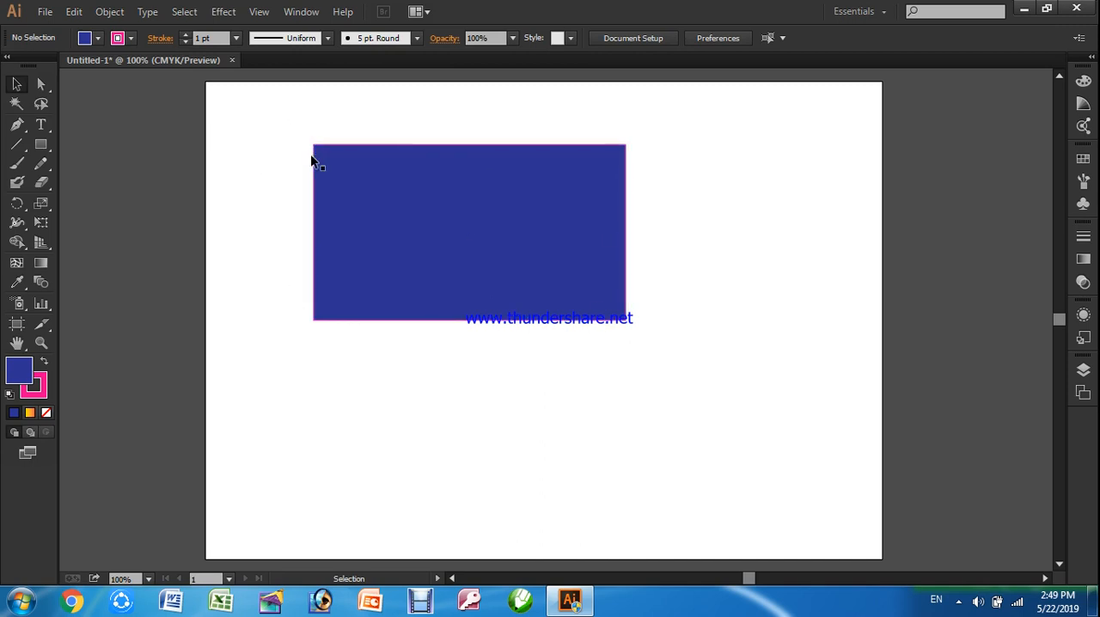
Set the blue rectangle's stroke weight to 5 pt and deselect it
click(373, 203)
click(221, 38)
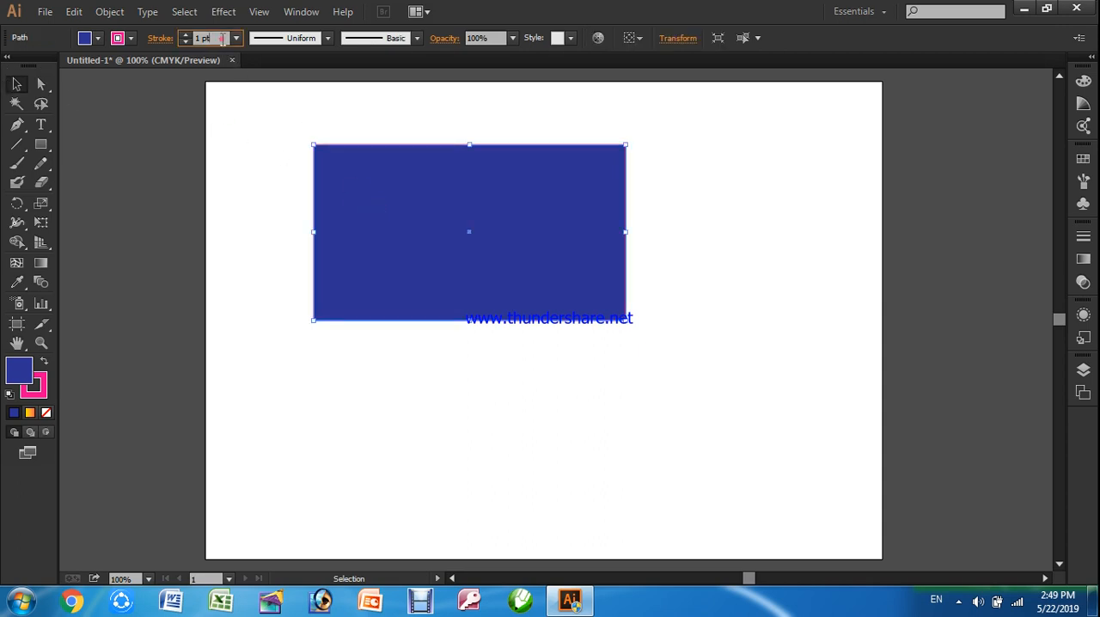
text(5)
key(Return)
click(427, 358)
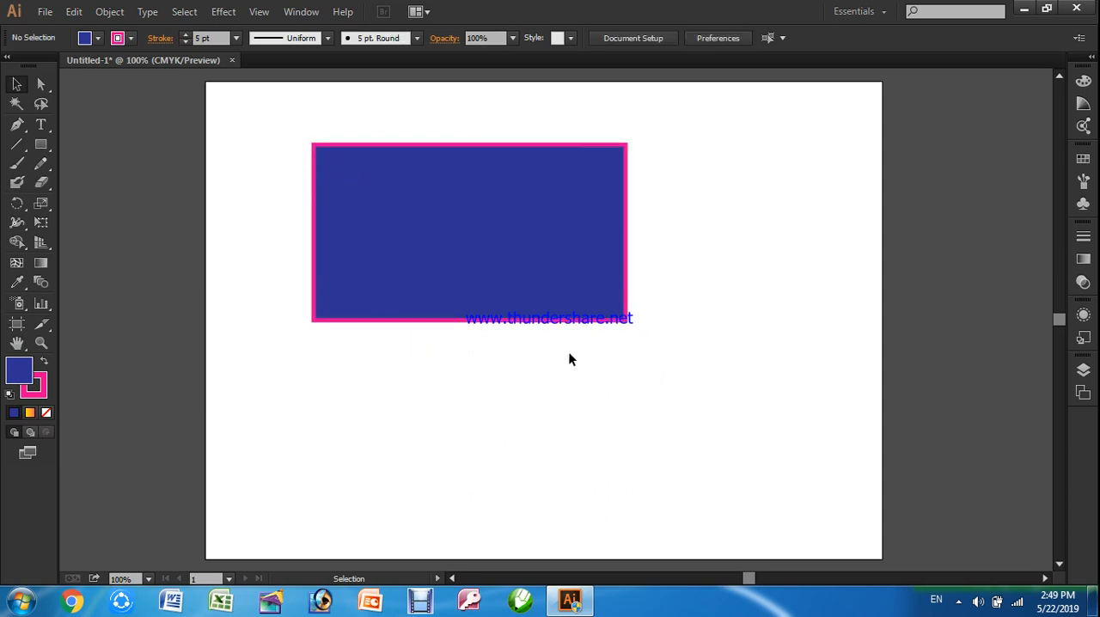
Move the rectangle slightly down and to the right on the artboard with the Selection tool
click(516, 282)
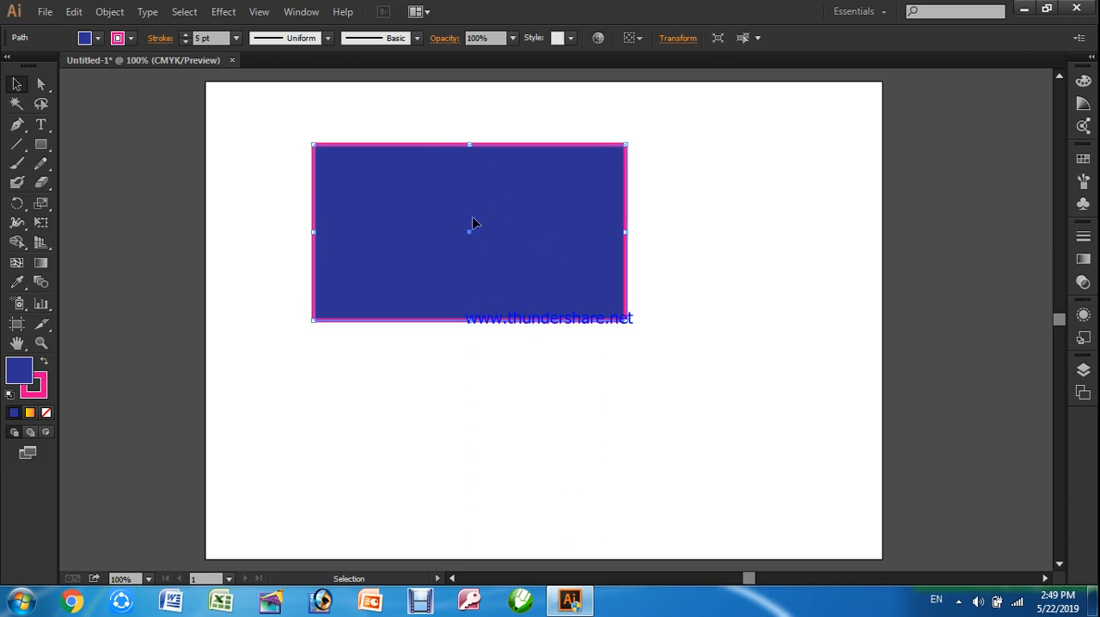
drag(343, 195, 371, 222)
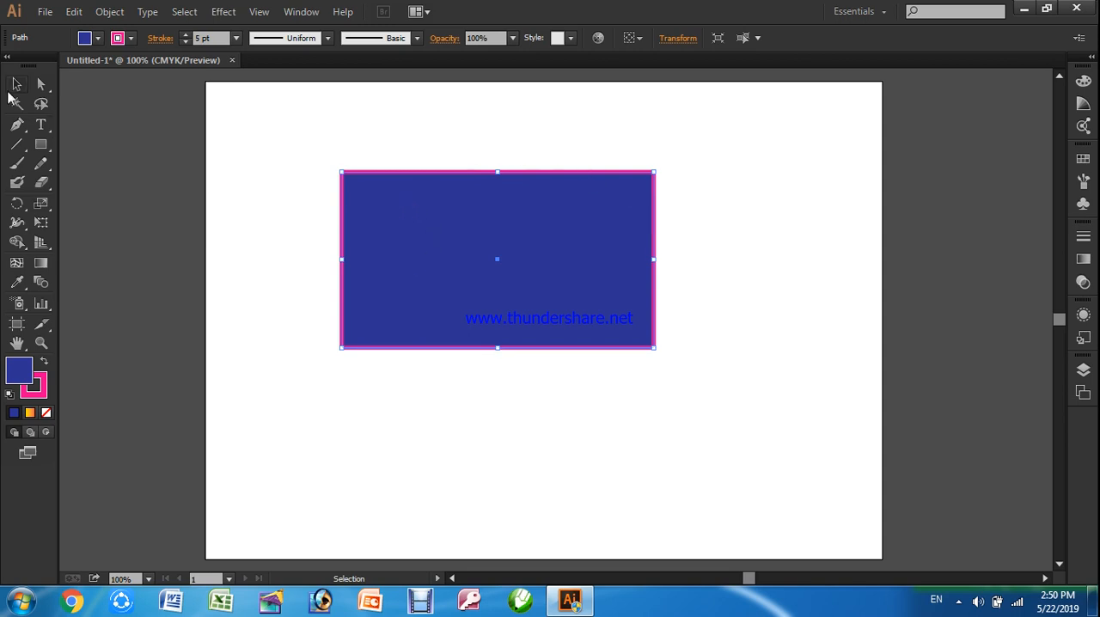
click(13, 86)
click(222, 12)
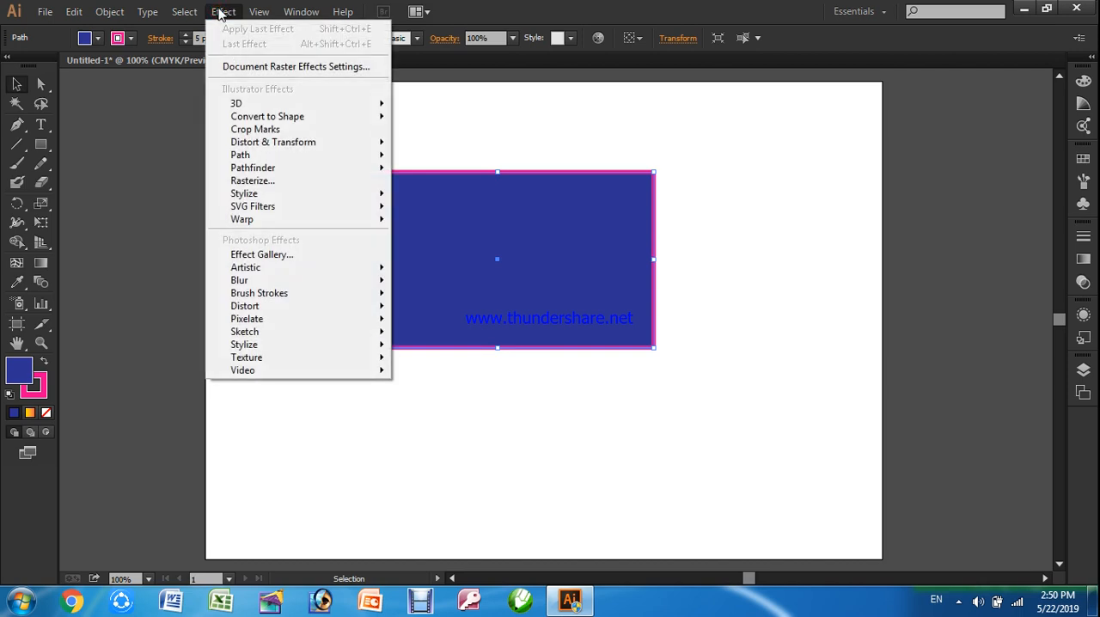
mouse_move(252, 196)
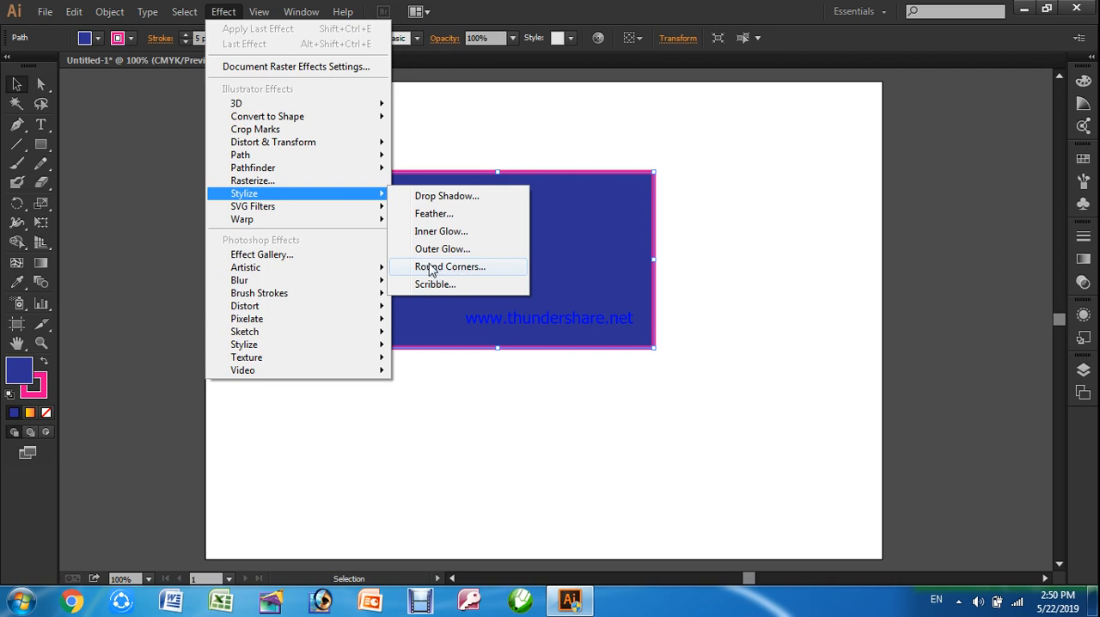
click(512, 144)
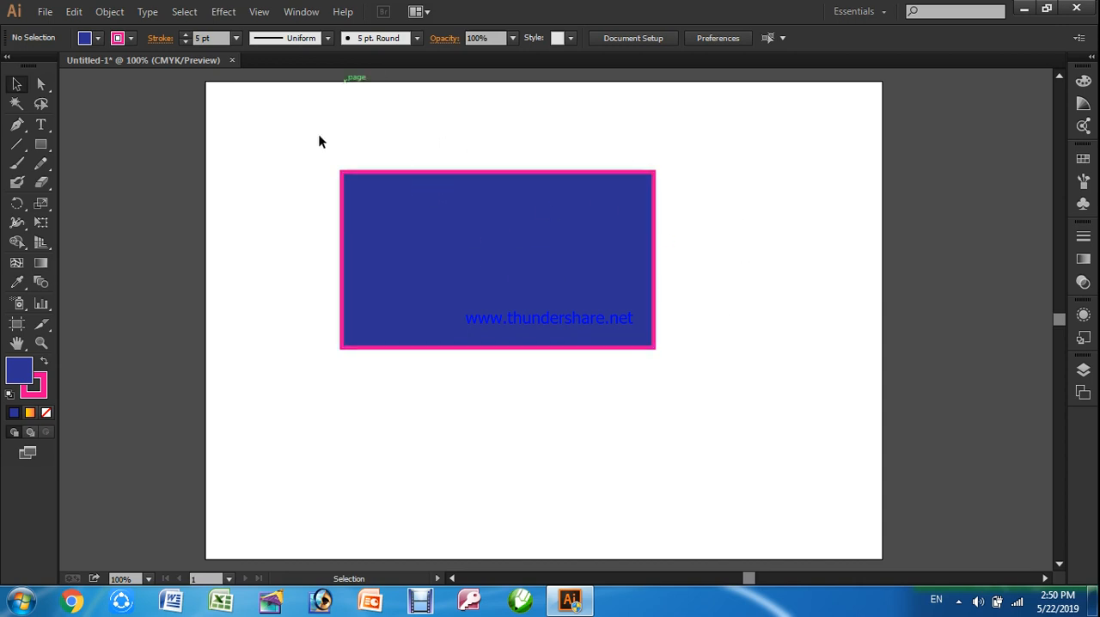
Start the Stylize Round Corners effect on the blue rectangle and preview it with a 0.3 in radius
click(507, 246)
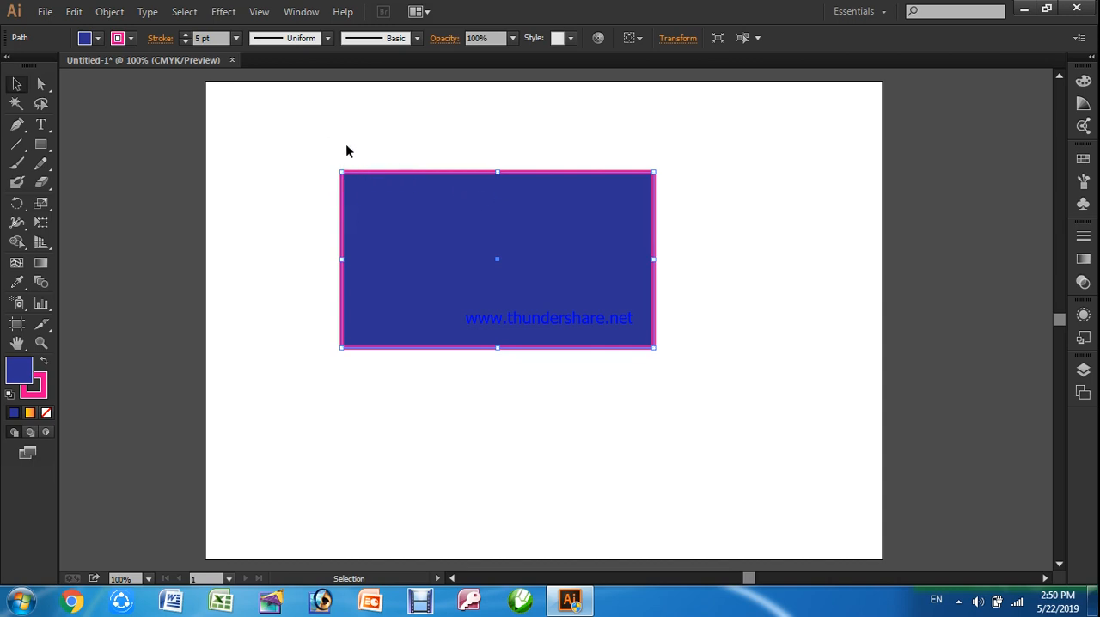
click(224, 12)
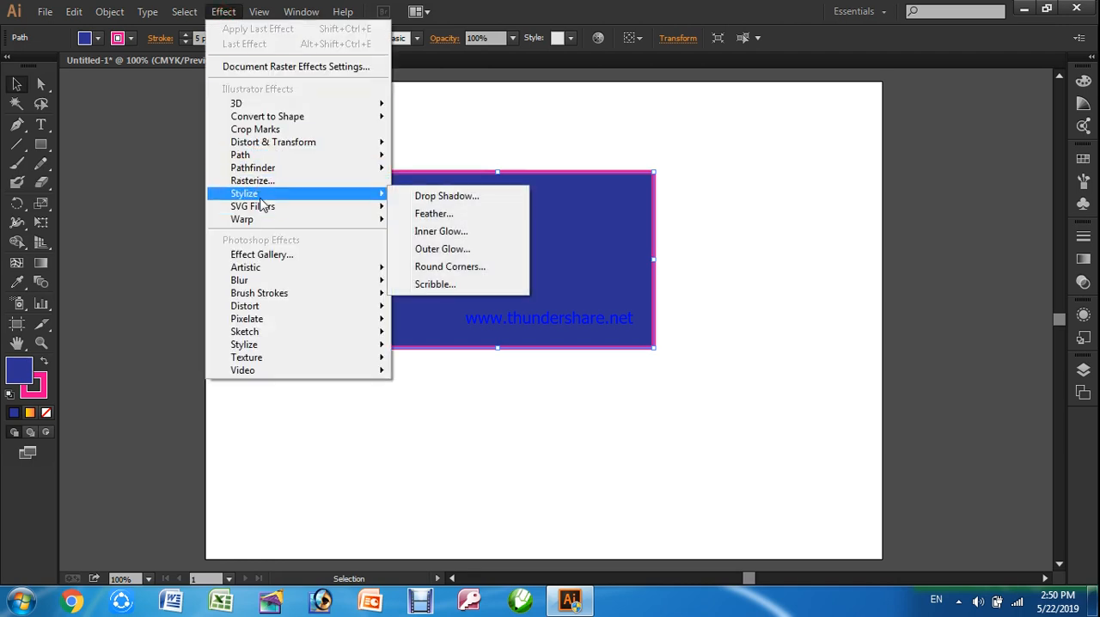
click(445, 271)
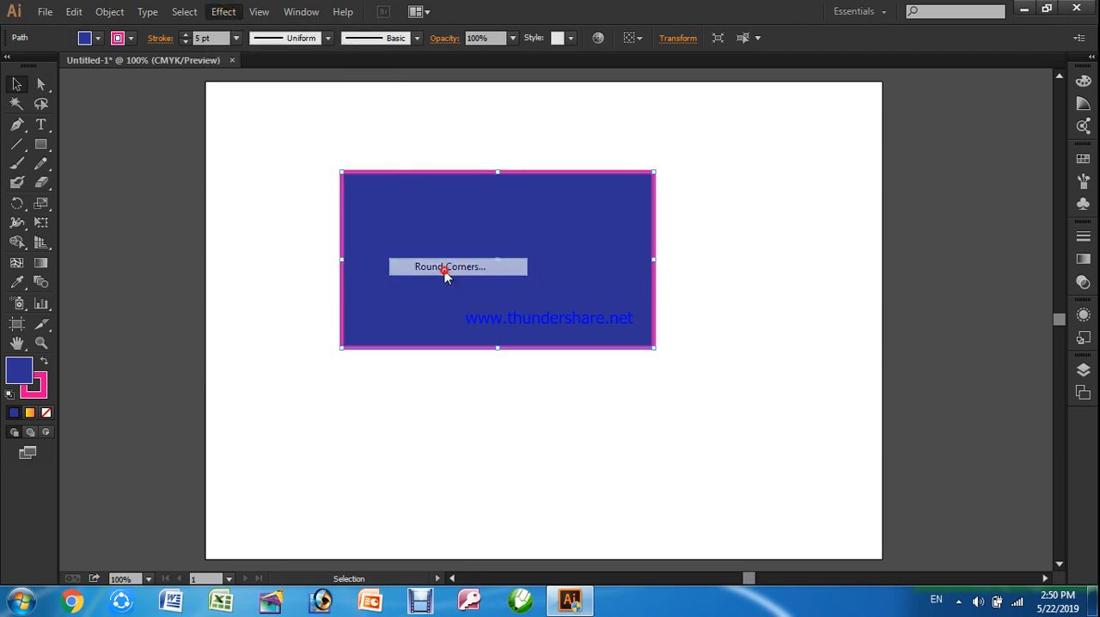
drag(658, 238, 824, 148)
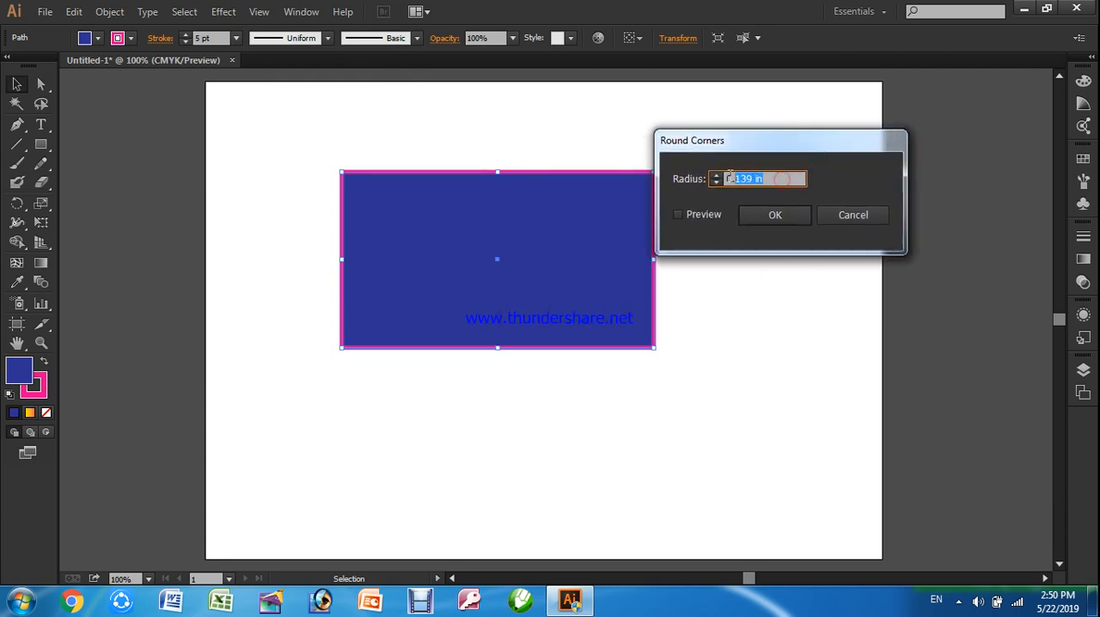
text(0.3)
click(701, 217)
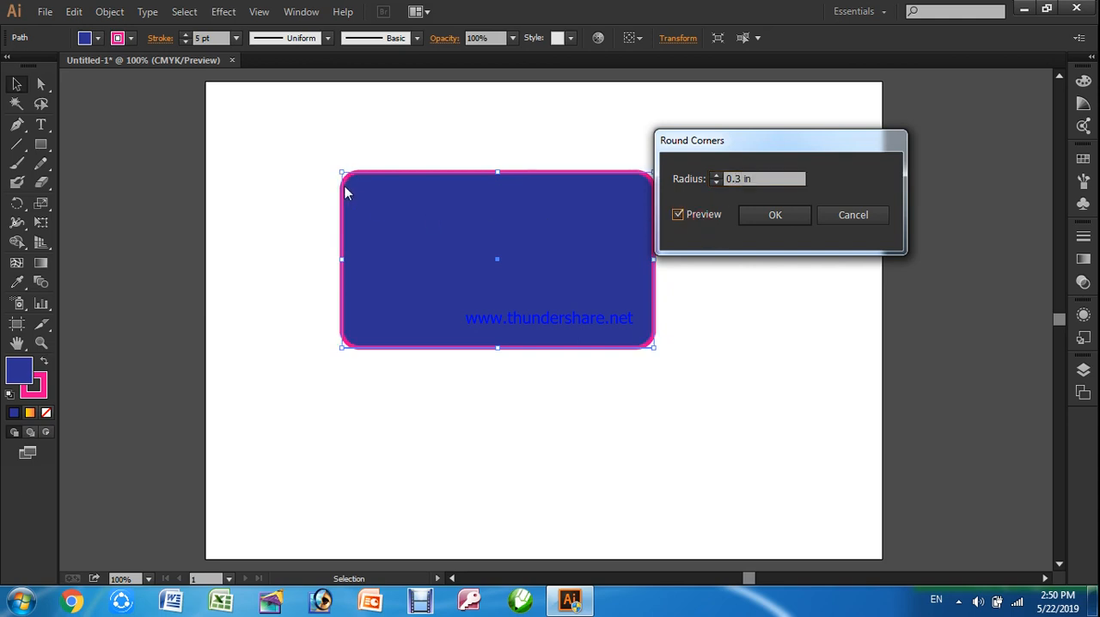
Set the corner radius to 0.5 in, apply the Round Corners effect and deselect the rectangle
click(760, 179)
text(0.5)
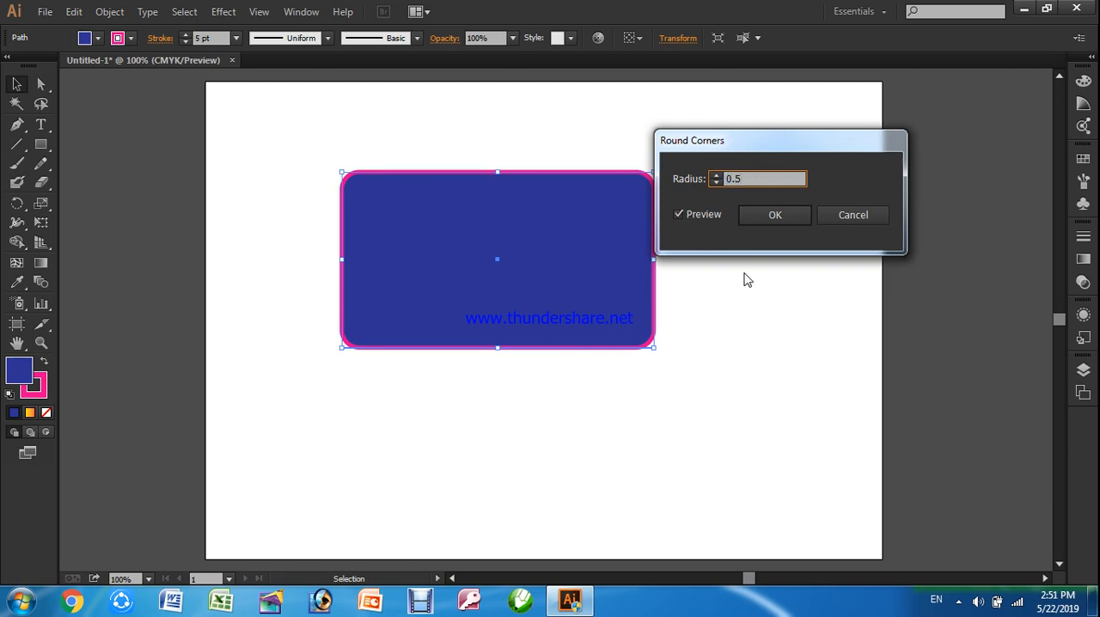
click(705, 222)
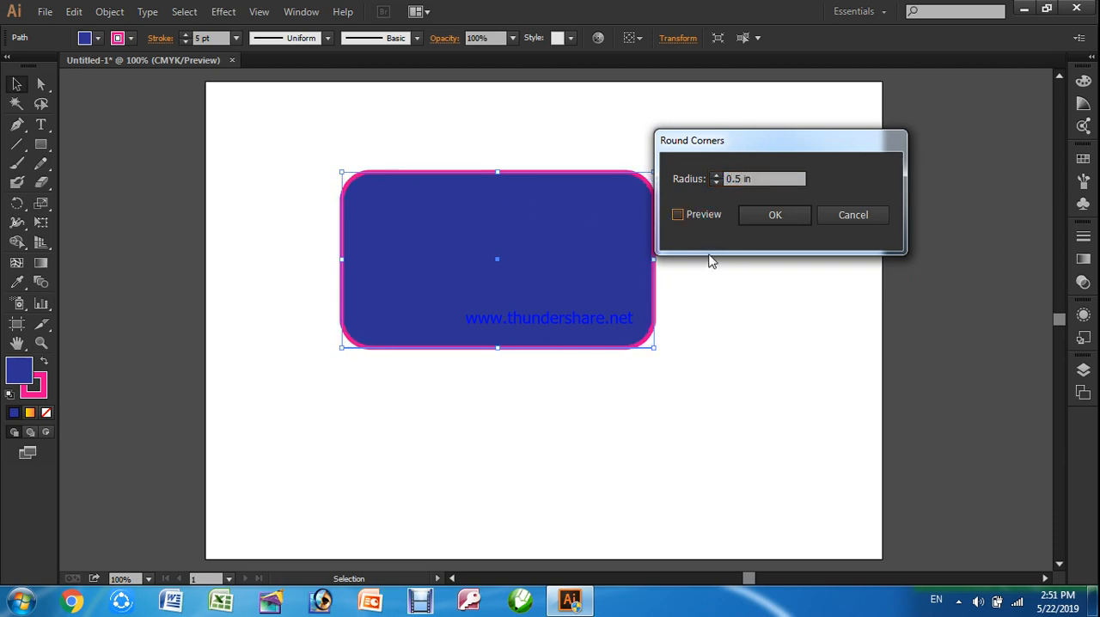
click(780, 221)
click(755, 298)
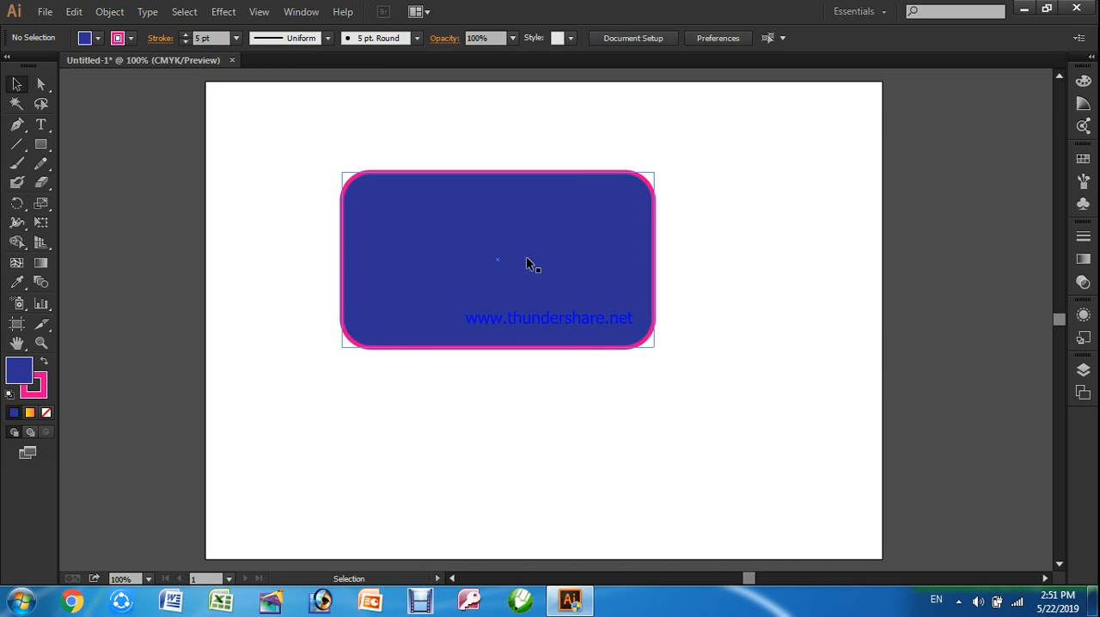
Move the rounded rectangle to the artboard's upper-right corner and shrink it proportionally to a little over half its size
drag(526, 263, 724, 200)
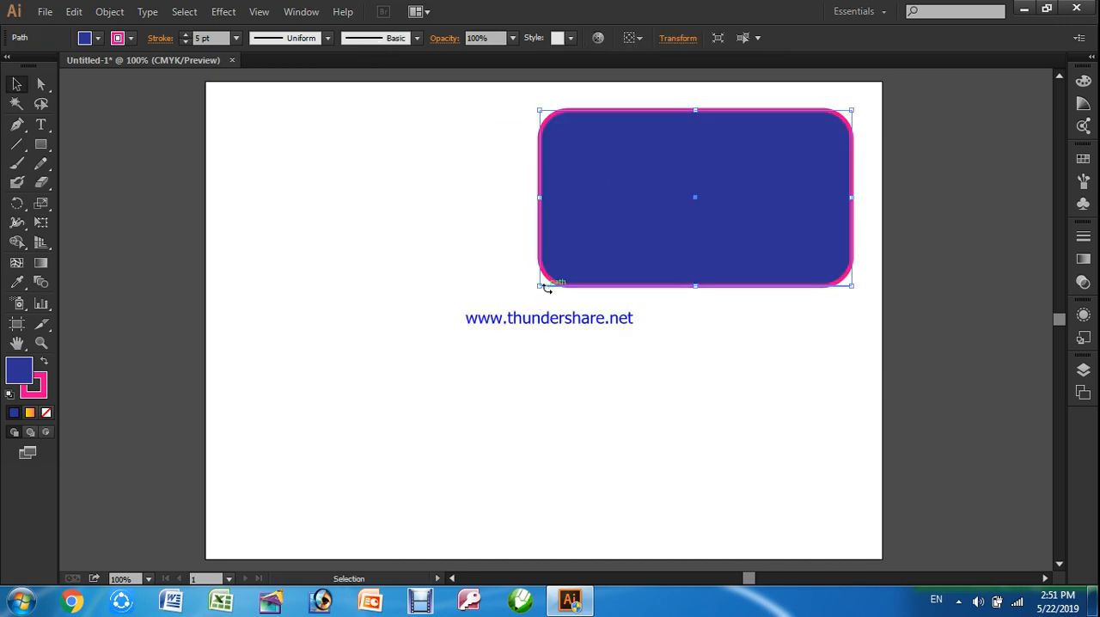
drag(541, 287, 675, 223)
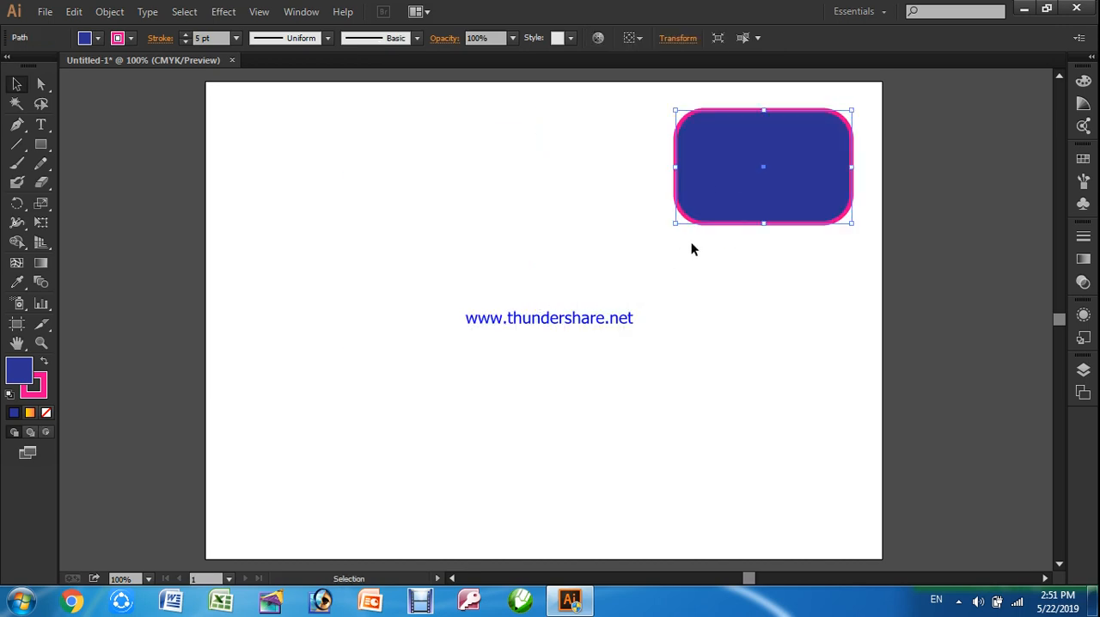
click(577, 265)
Draw a second blue rectangle left of the rounded one, with its upper-left corner at about X 2.17 in, Y 1.67 in
click(40, 145)
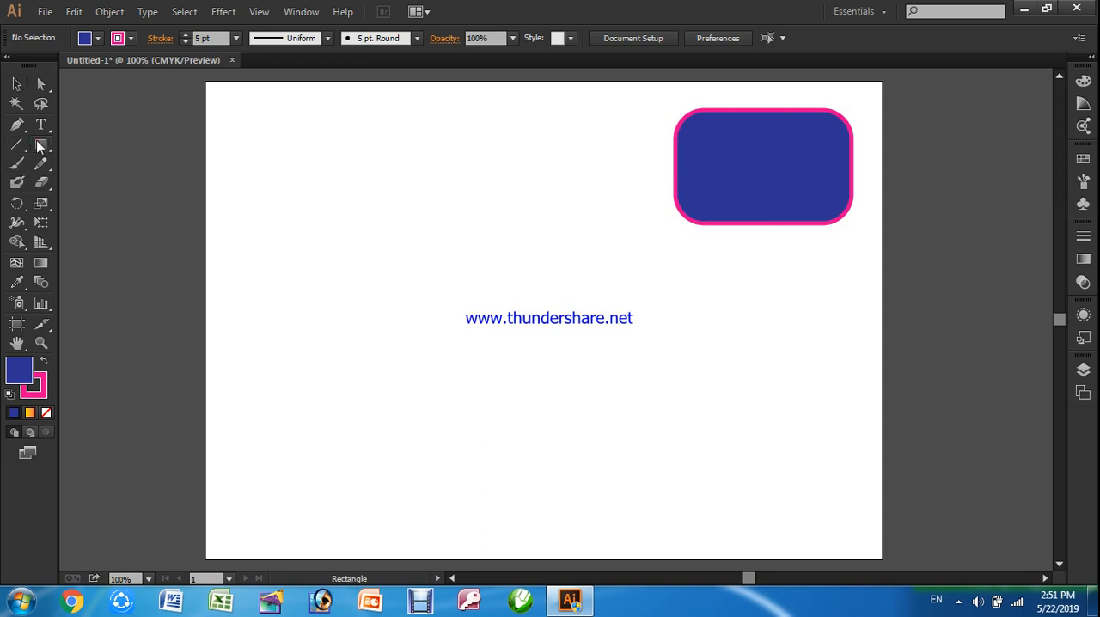
mouse_move(330, 177)
mouse_down()
mouse_move(437, 270)
mouse_move(578, 311)
mouse_up()
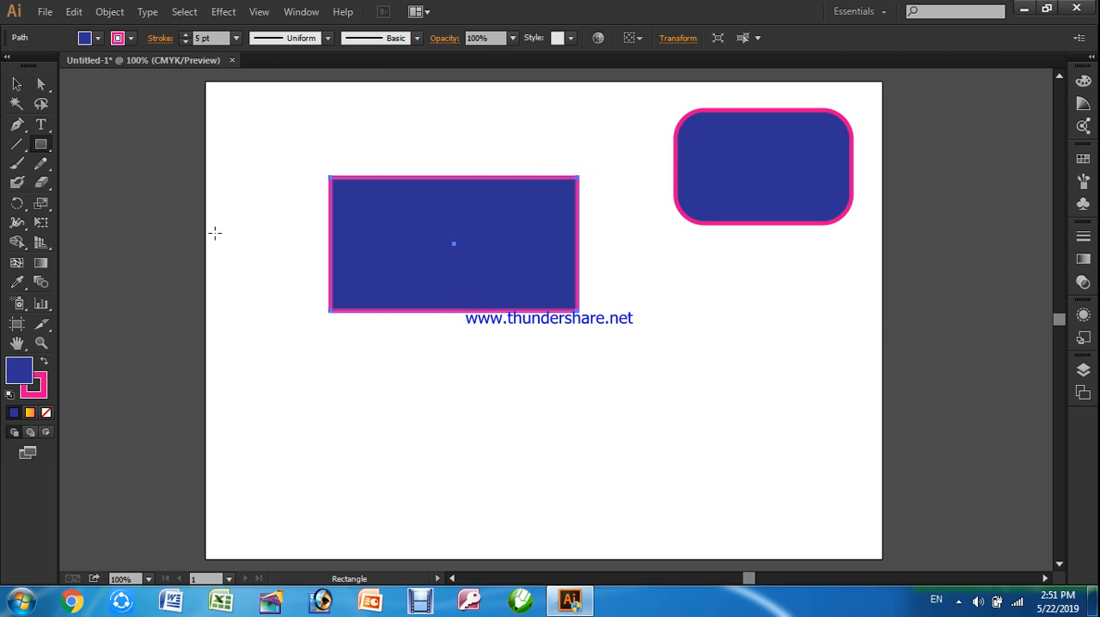
click(17, 83)
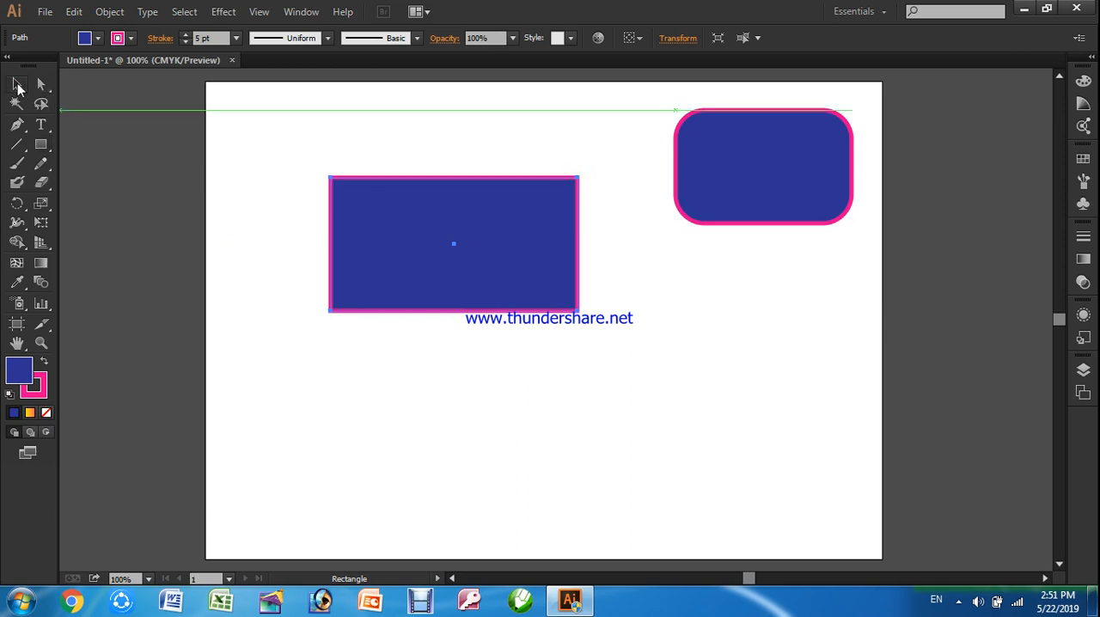
Cut the new rectangle diagonally with the Scissors tool at its upper-left and lower-right corner anchor points
click(43, 207)
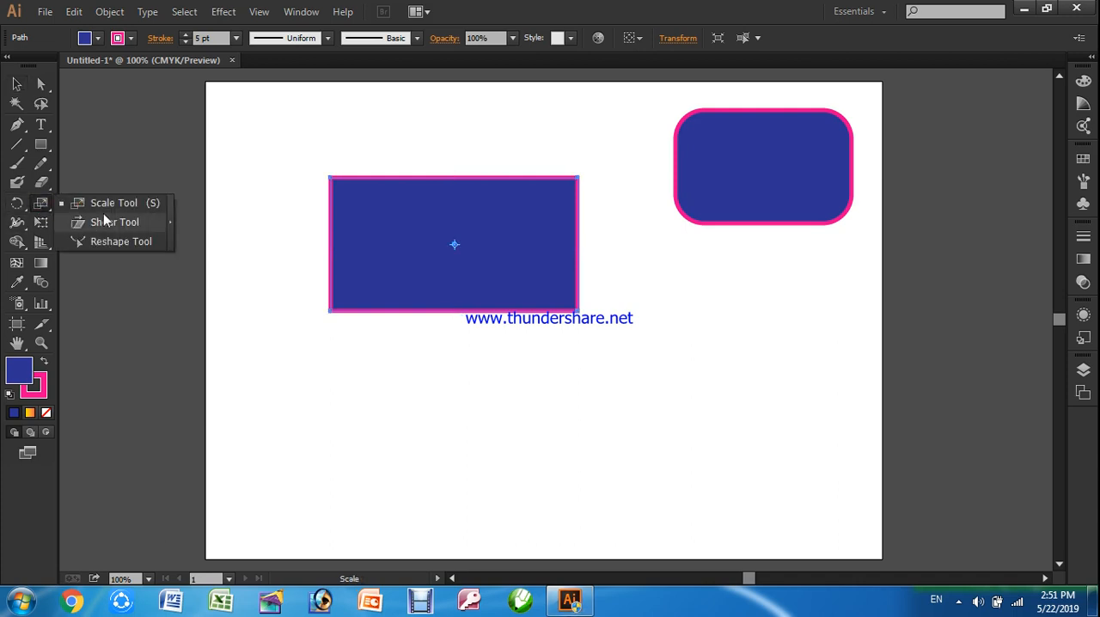
click(41, 183)
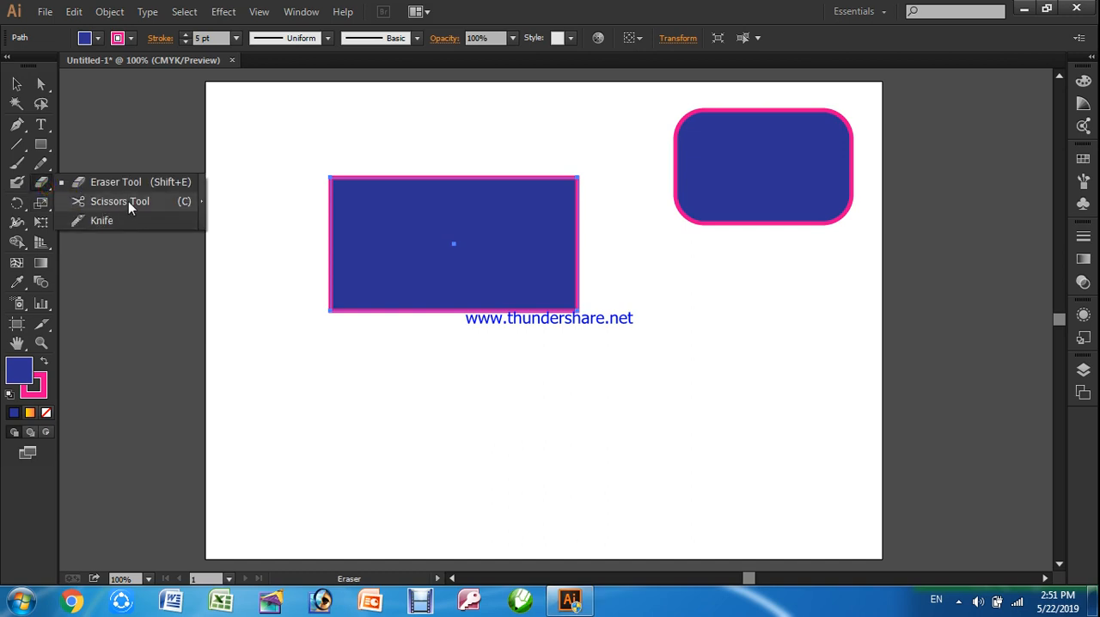
click(50, 189)
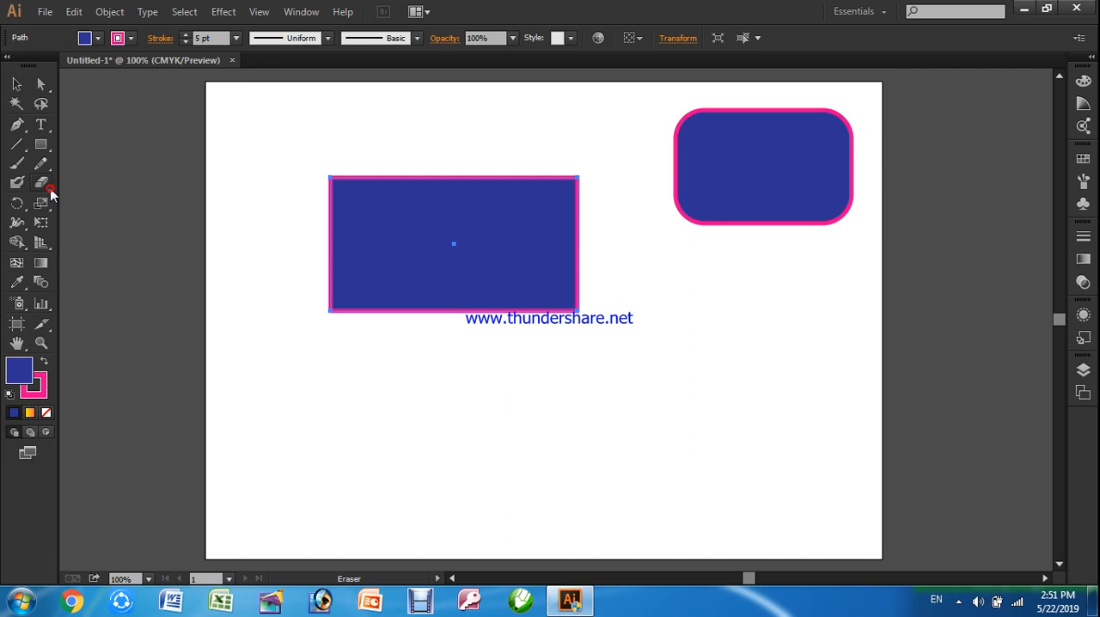
click(49, 188)
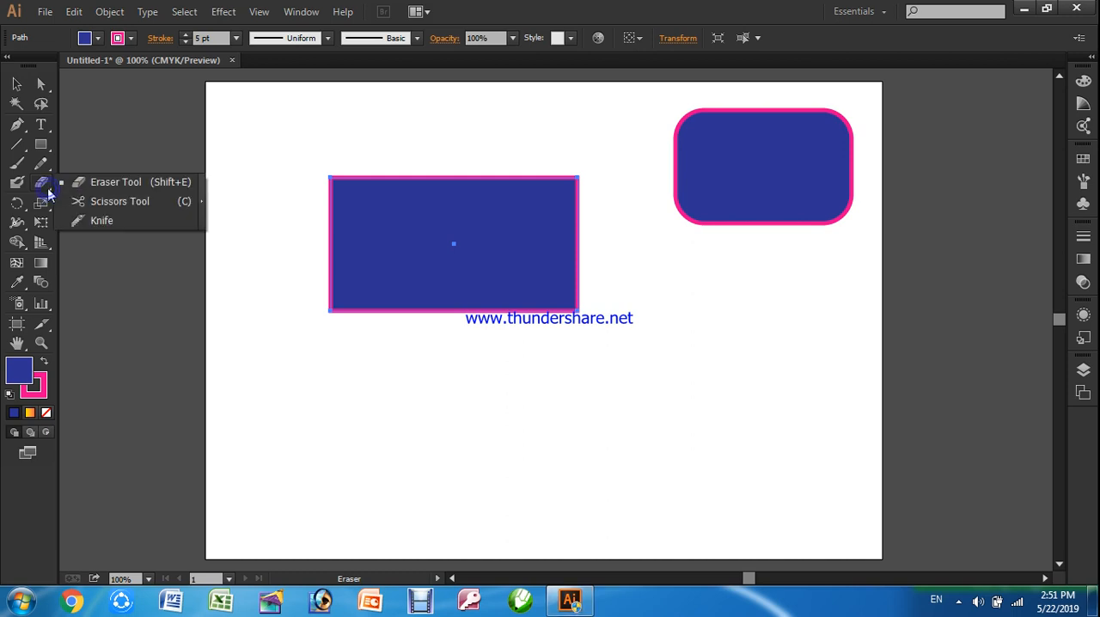
click(119, 210)
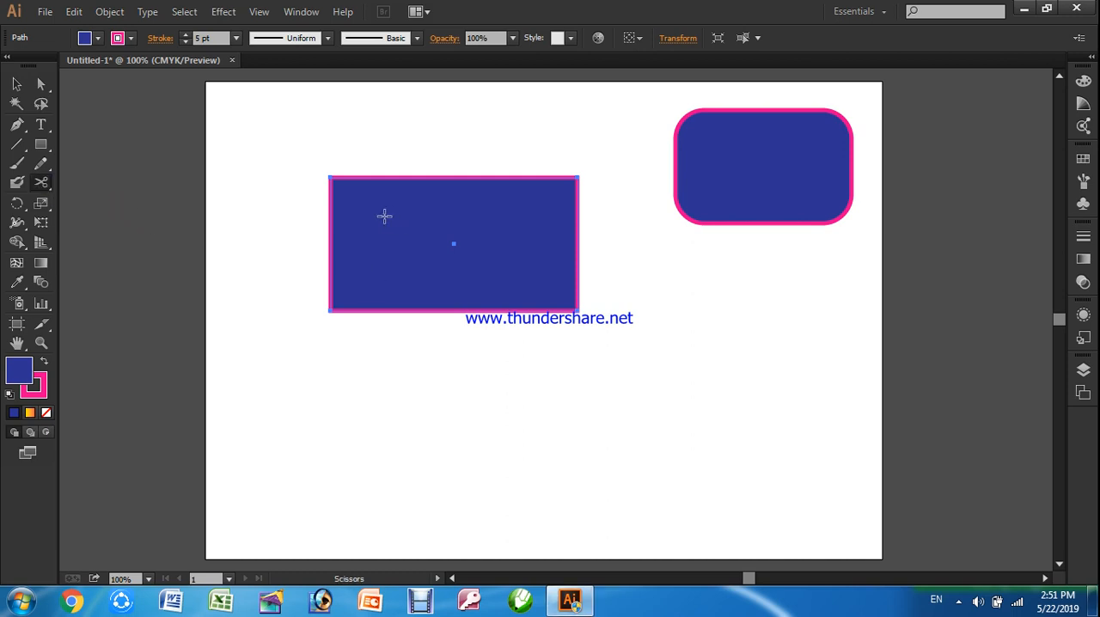
click(332, 177)
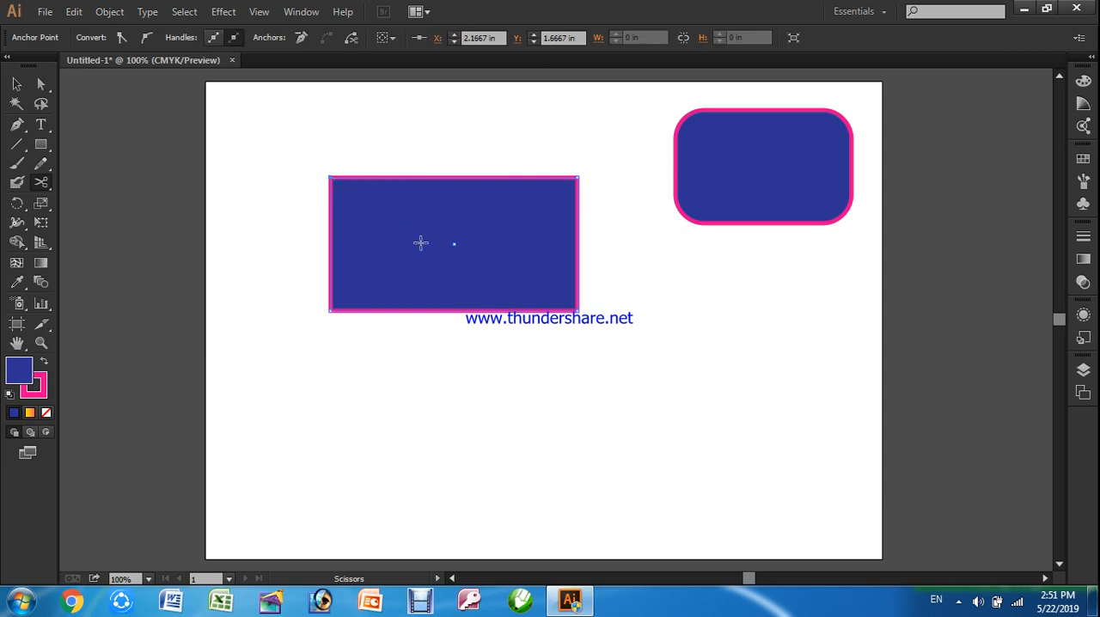
click(577, 309)
Pull the lower-left triangular half away from the other half, undo that move and deselect
click(16, 84)
drag(397, 308, 369, 359)
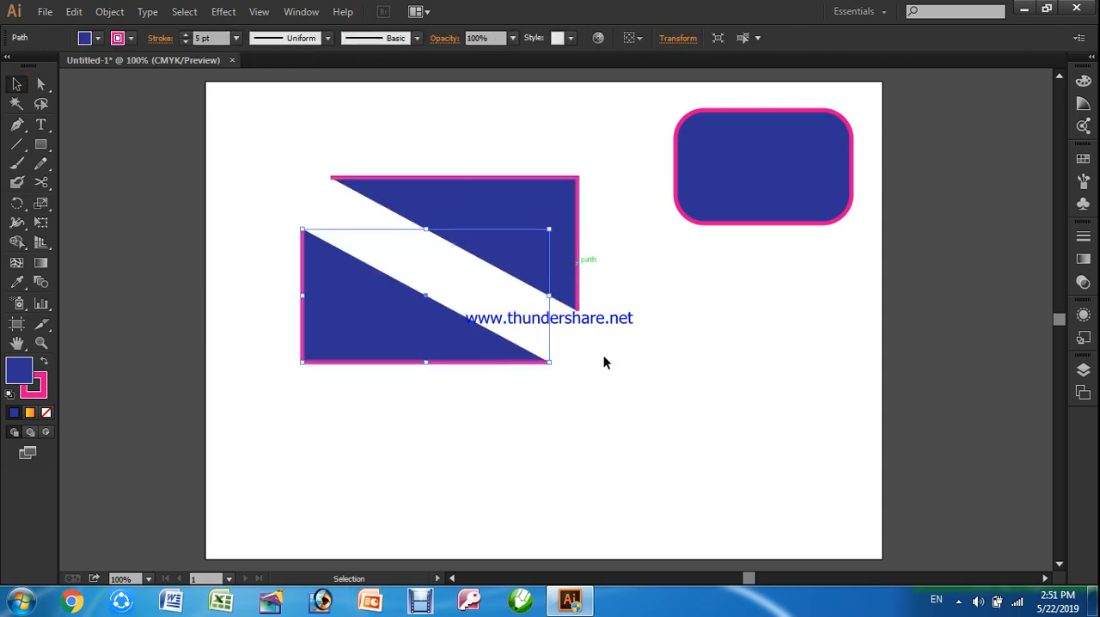
key(ctrl+z)
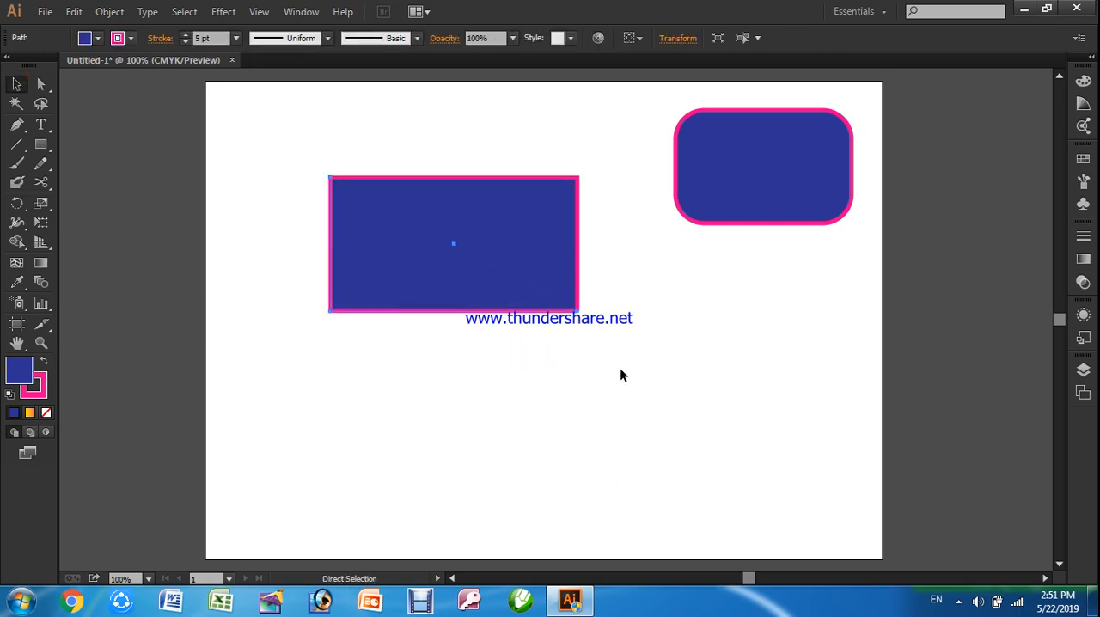
click(594, 373)
Apply the Stylize Round Corners effect with a 0.5 in radius to the lower-left half of the cut rectangle
click(346, 299)
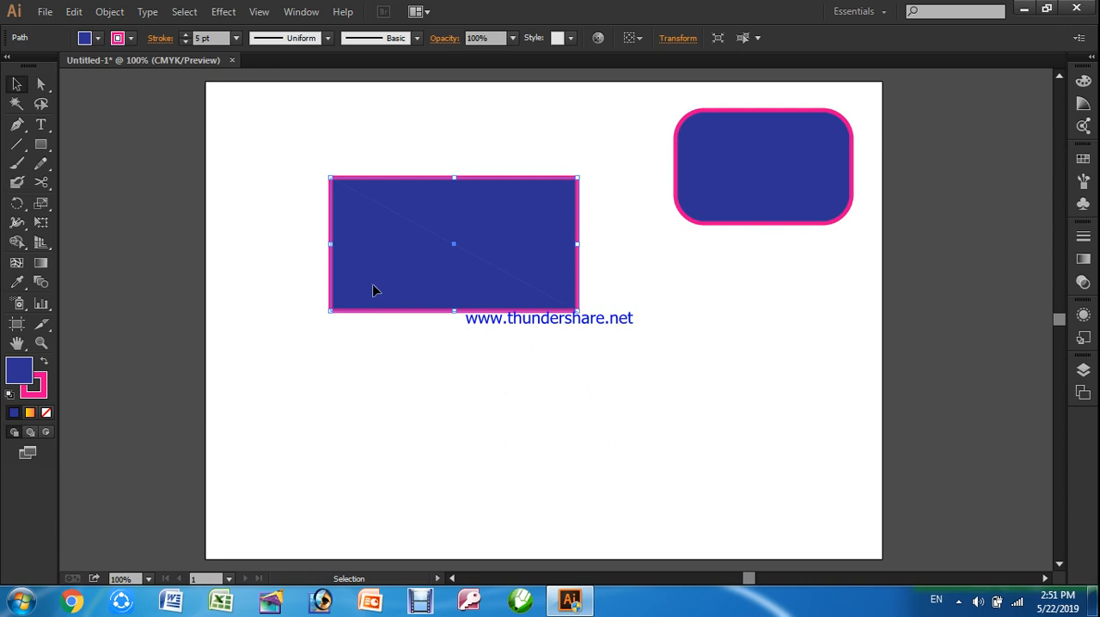
click(222, 11)
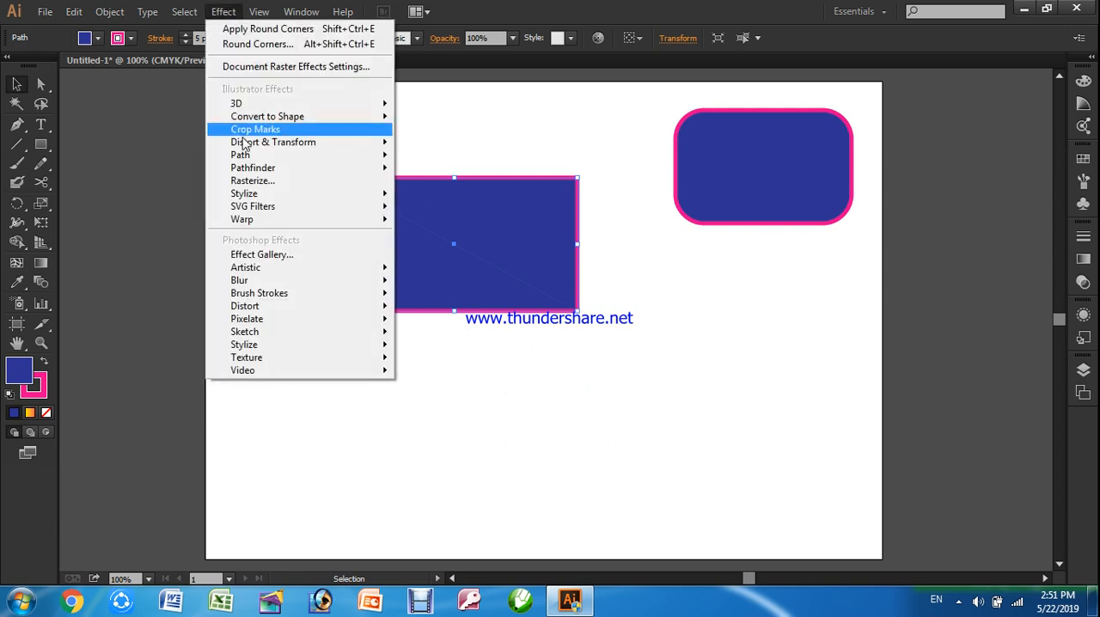
mouse_move(250, 196)
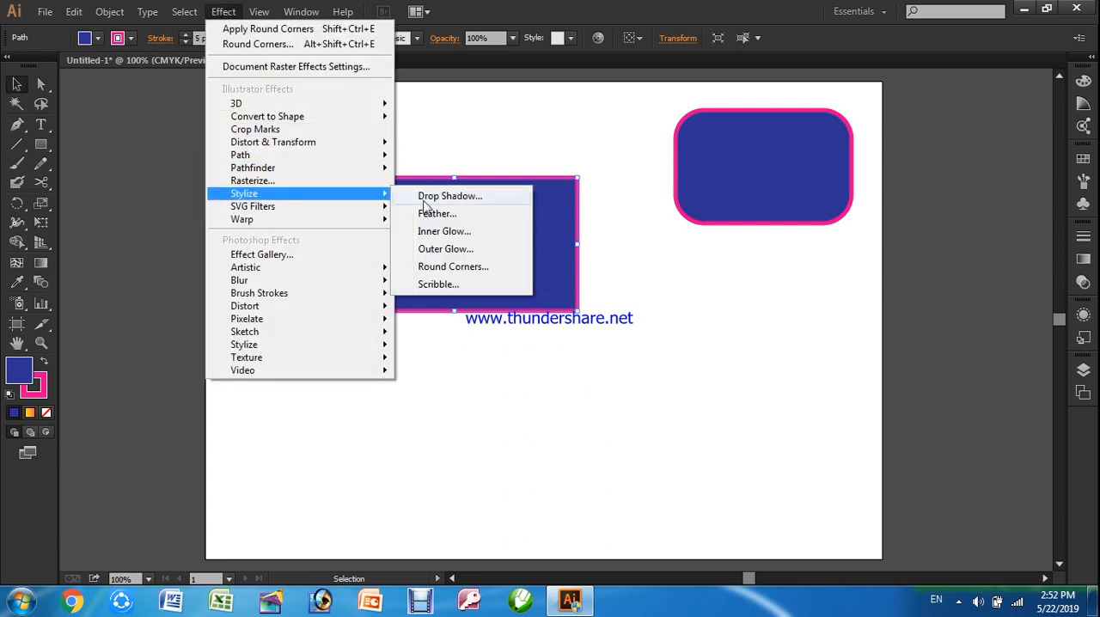
click(460, 267)
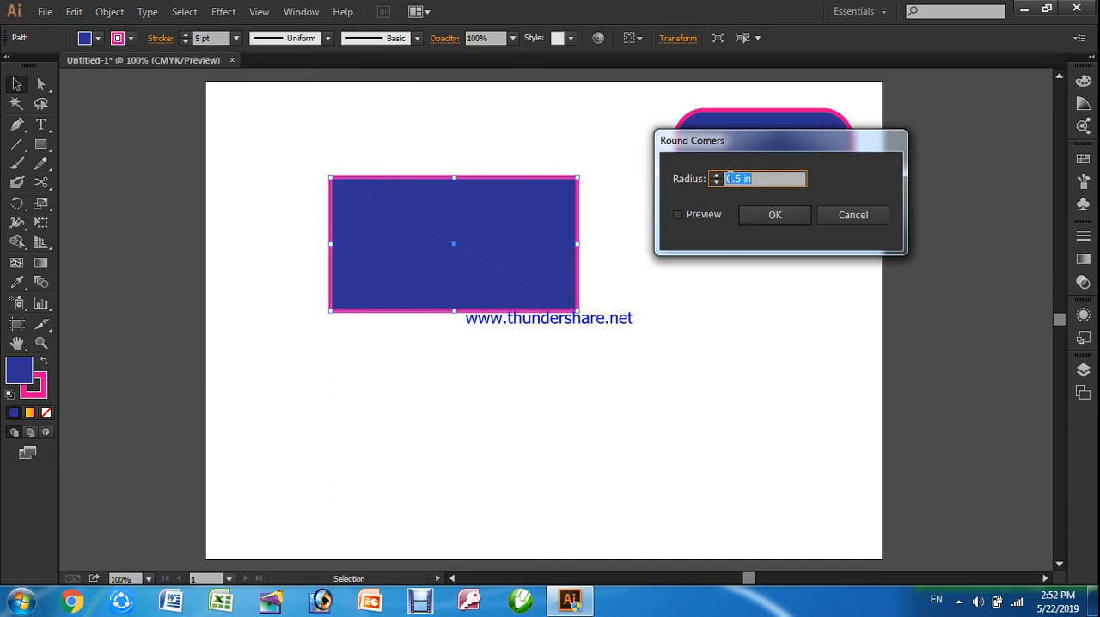
click(678, 215)
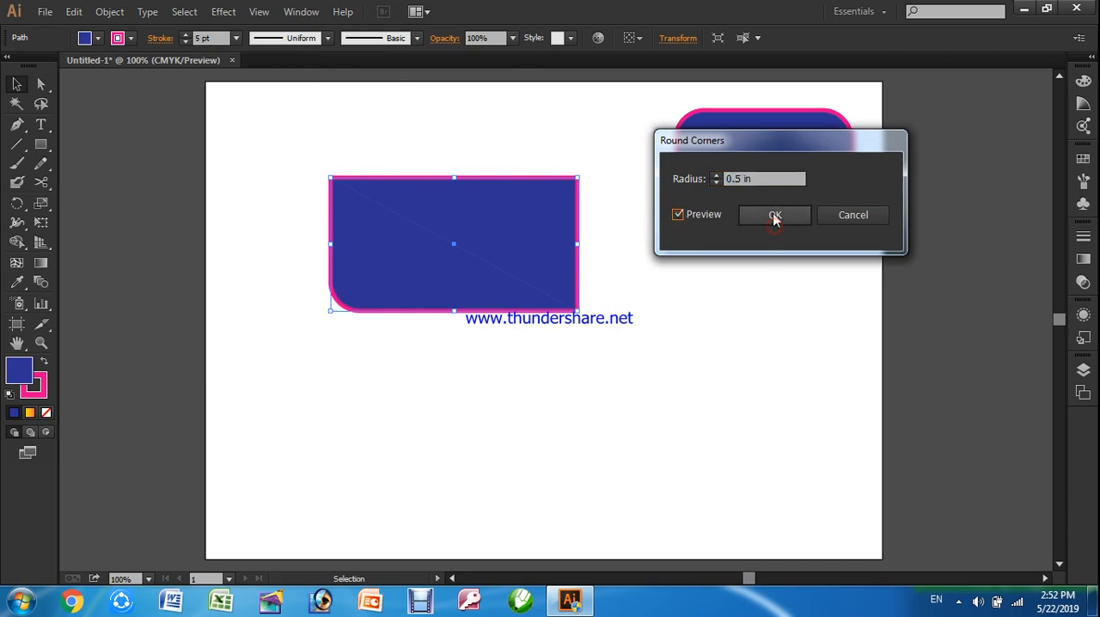
click(774, 217)
click(424, 436)
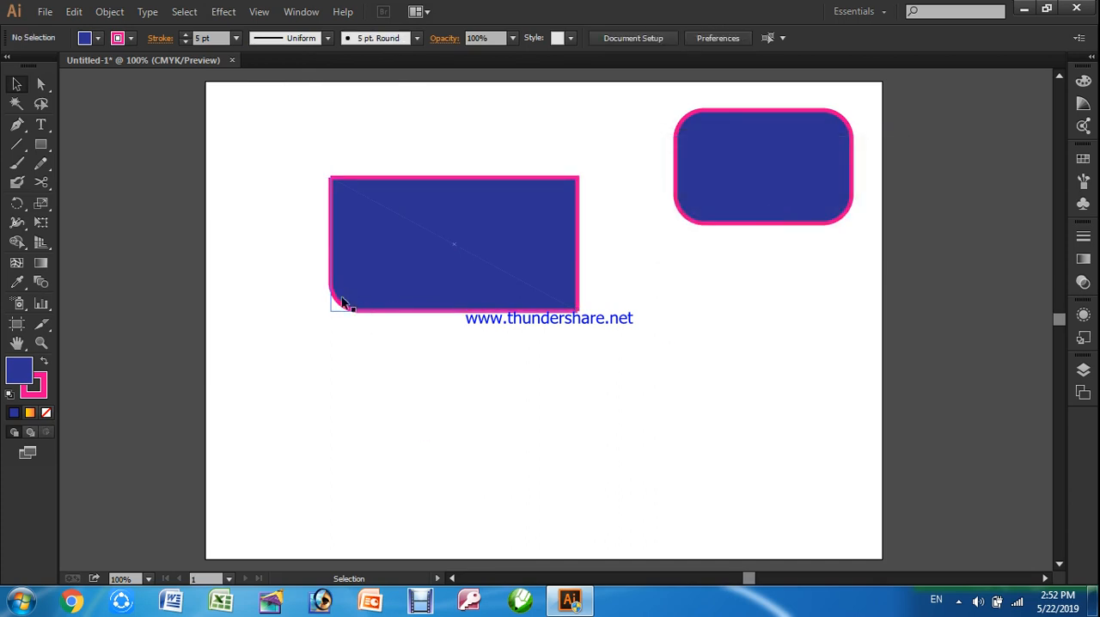
Apply the Stylize Round Corners effect with a 0.5 in radius to the upper-right half and deselect it
click(567, 214)
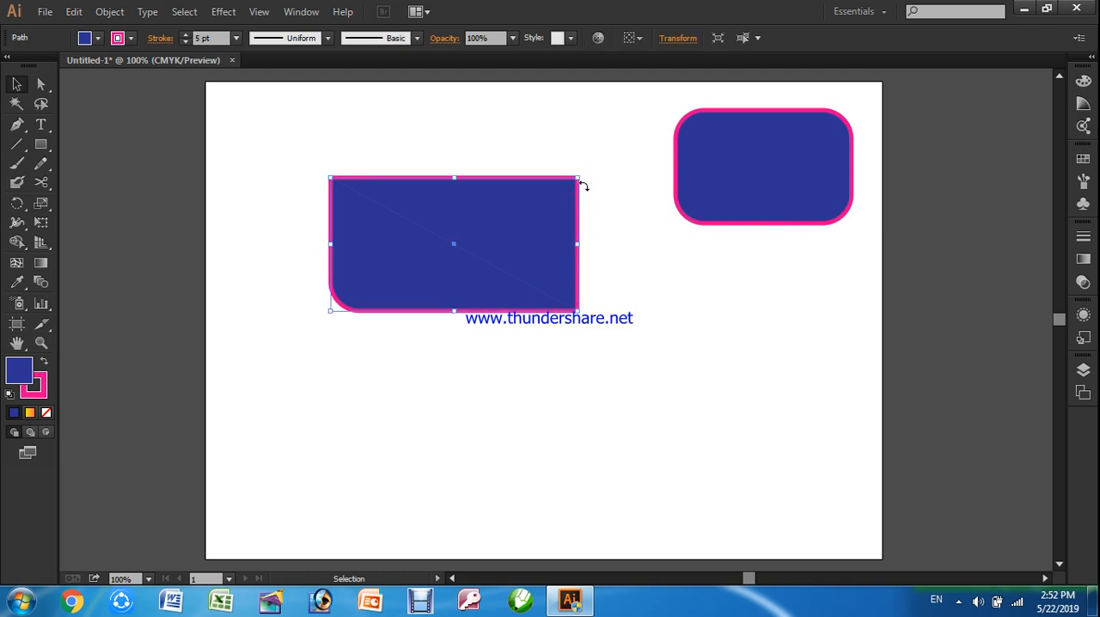
click(620, 222)
click(563, 189)
click(223, 11)
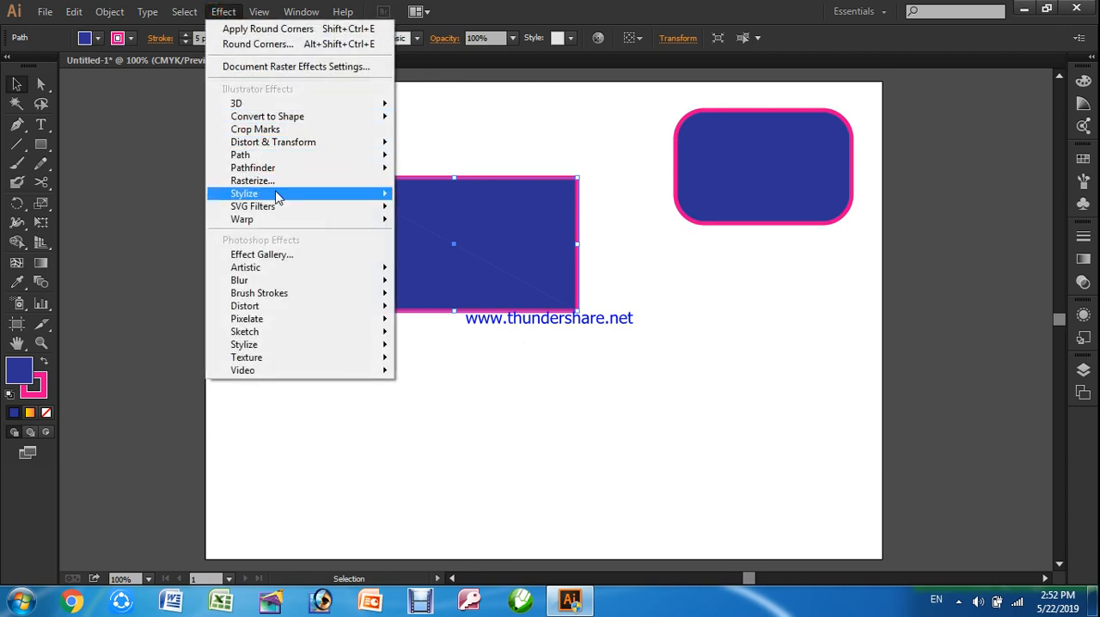
mouse_move(275, 194)
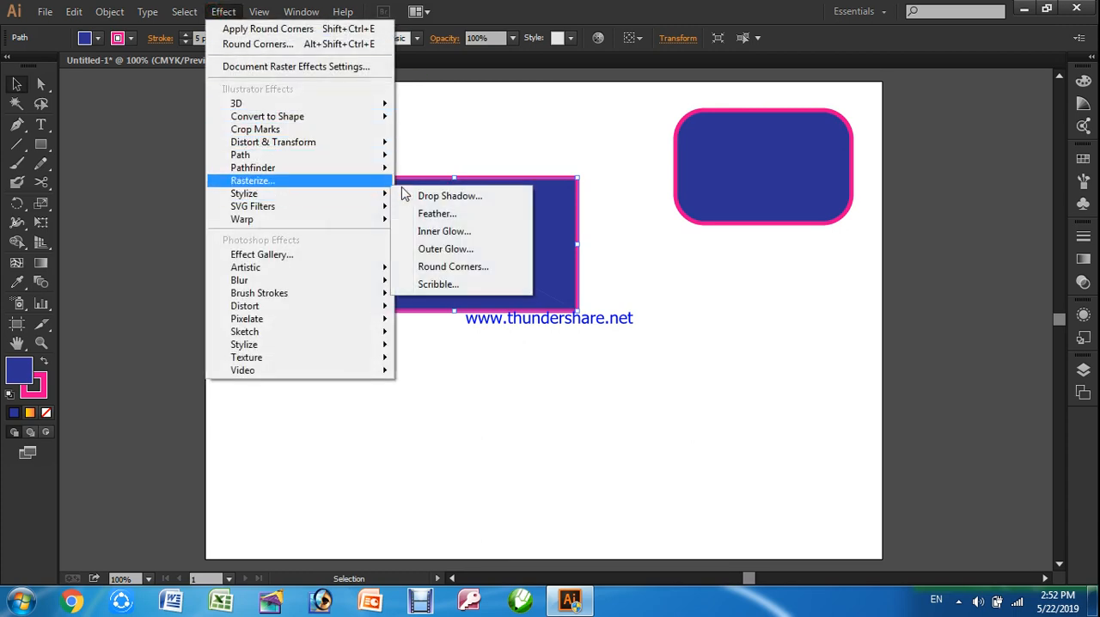
click(453, 267)
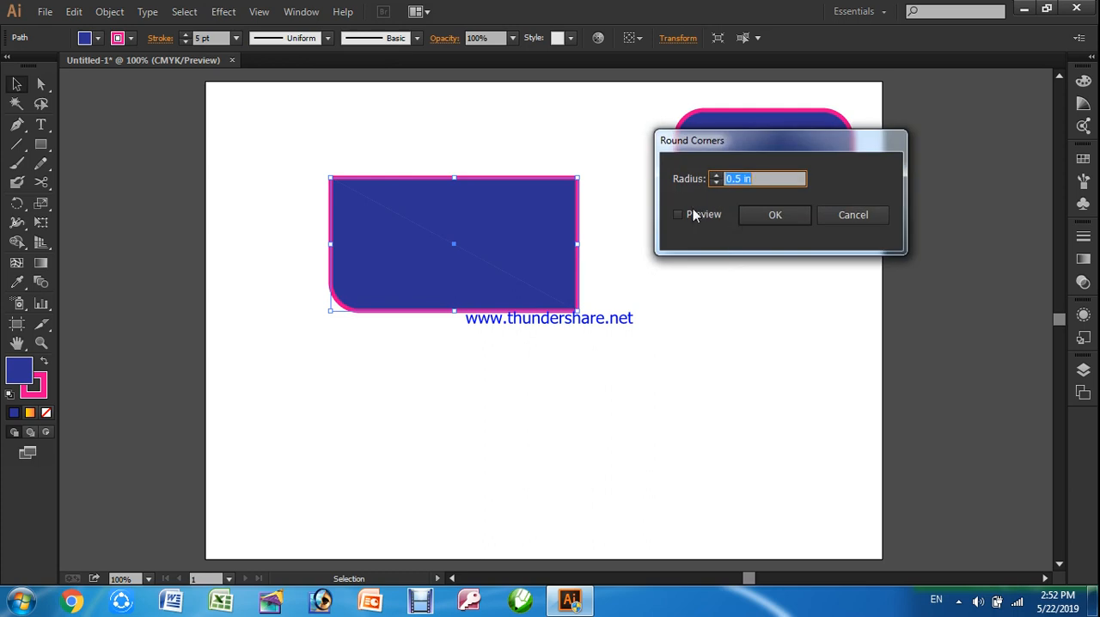
click(694, 213)
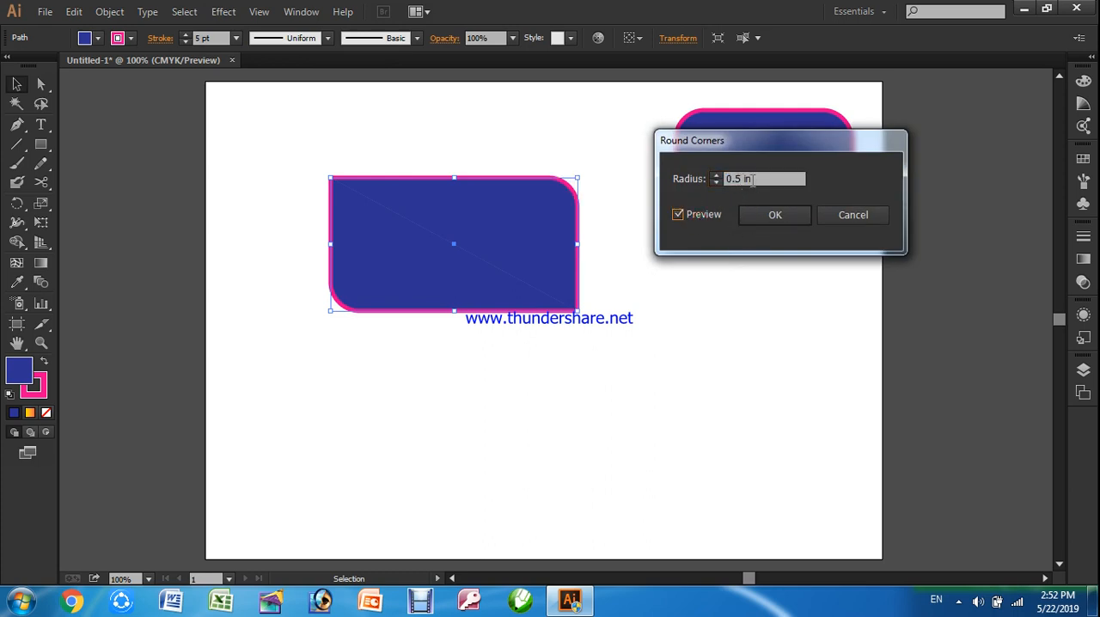
click(782, 226)
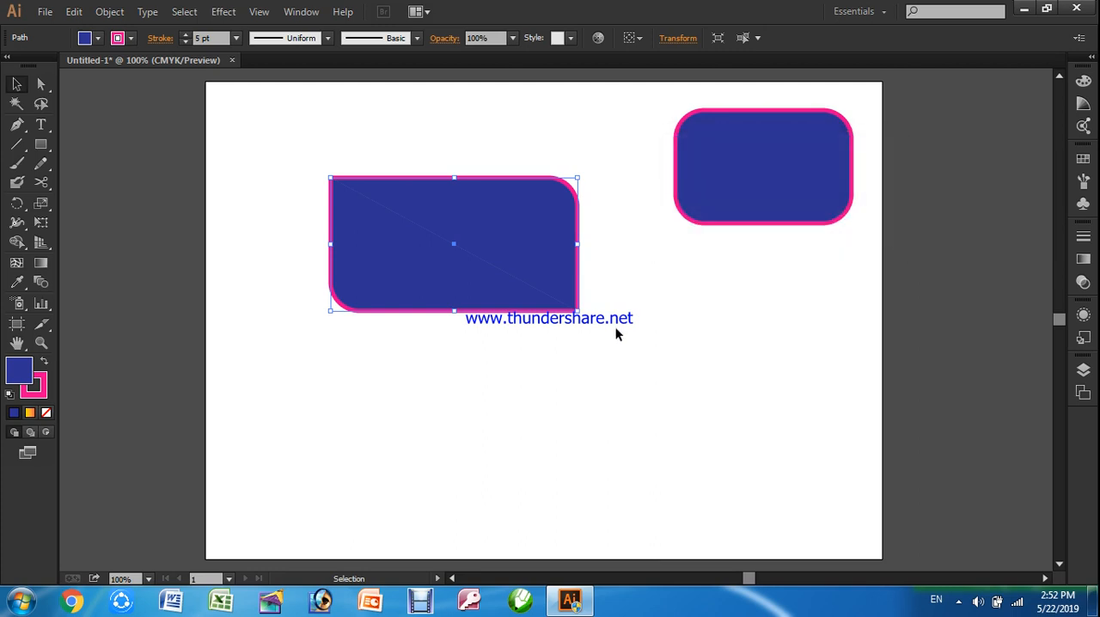
click(607, 275)
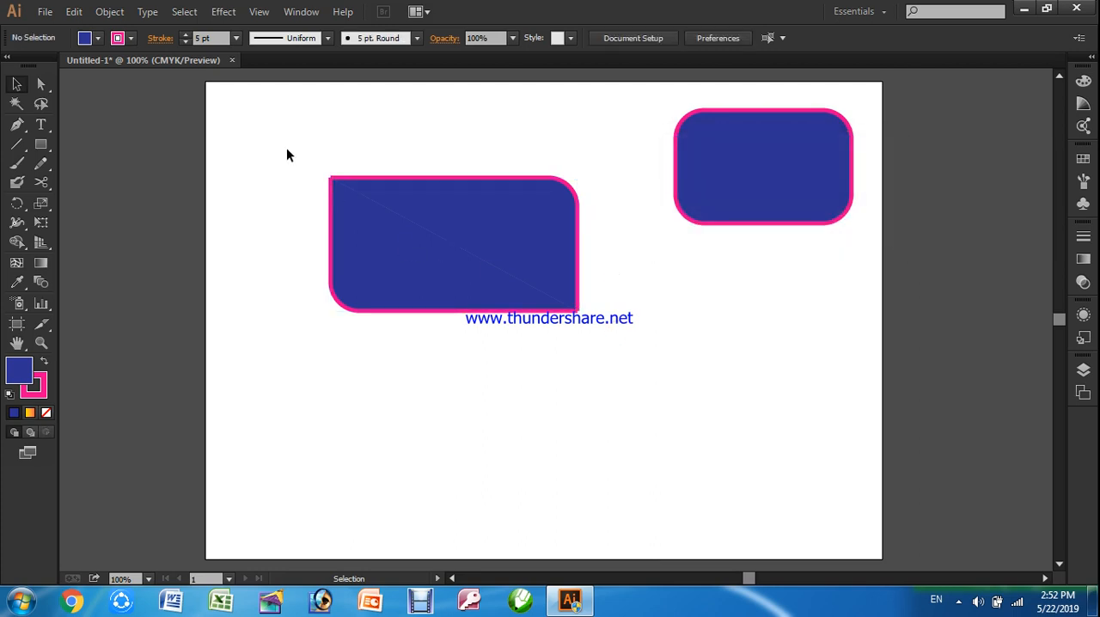
Select both halves of the cut rectangle together and group them into one object
drag(283, 152, 644, 372)
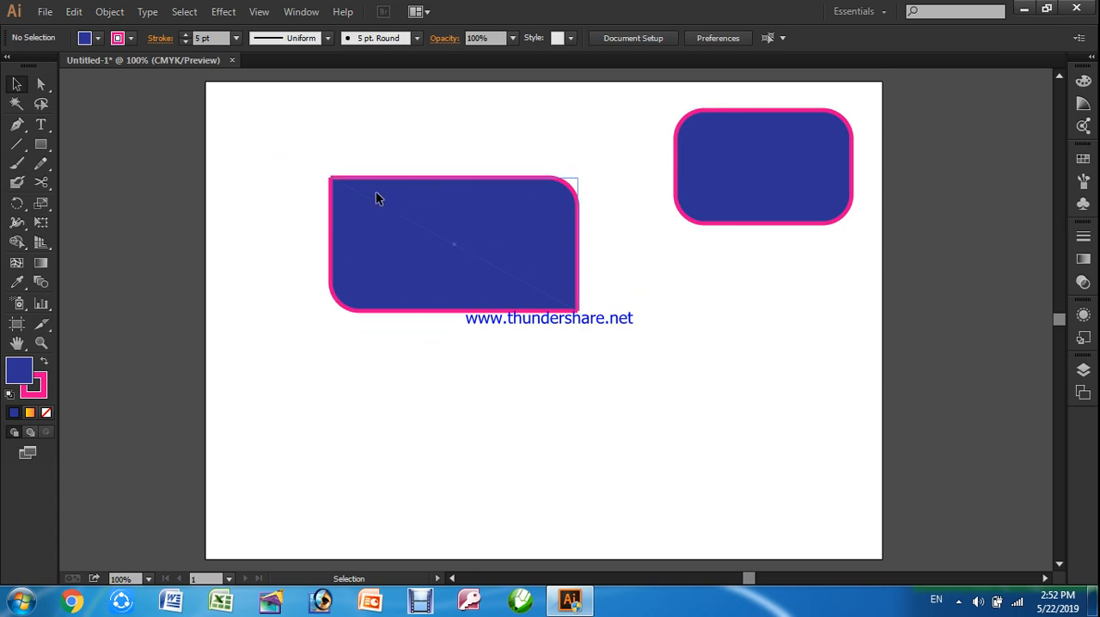
click(374, 247)
click(541, 394)
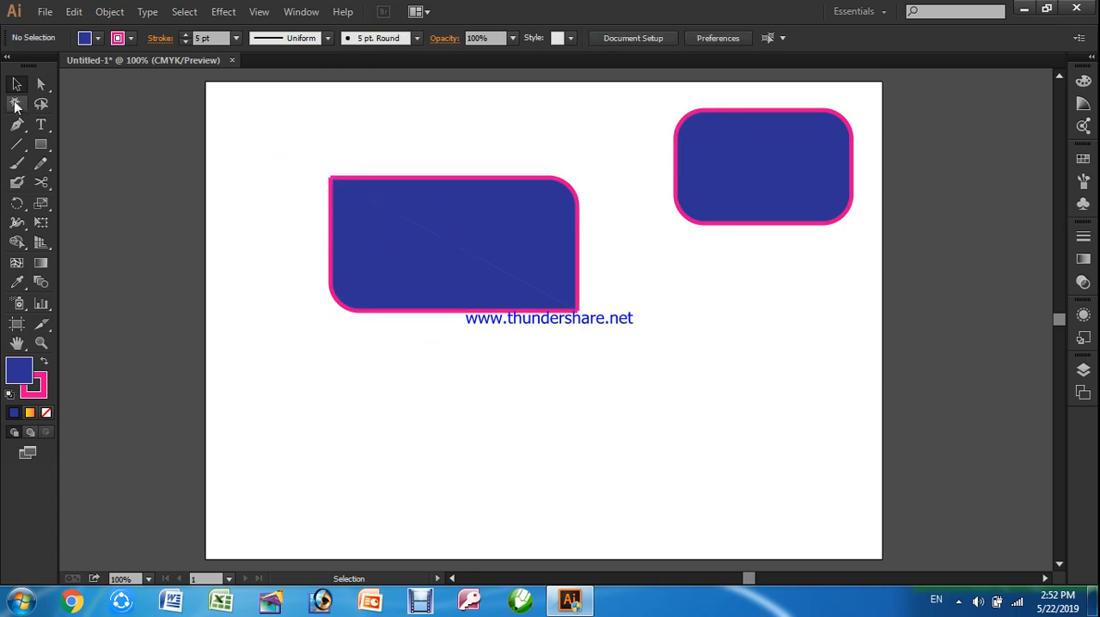
drag(279, 126, 645, 404)
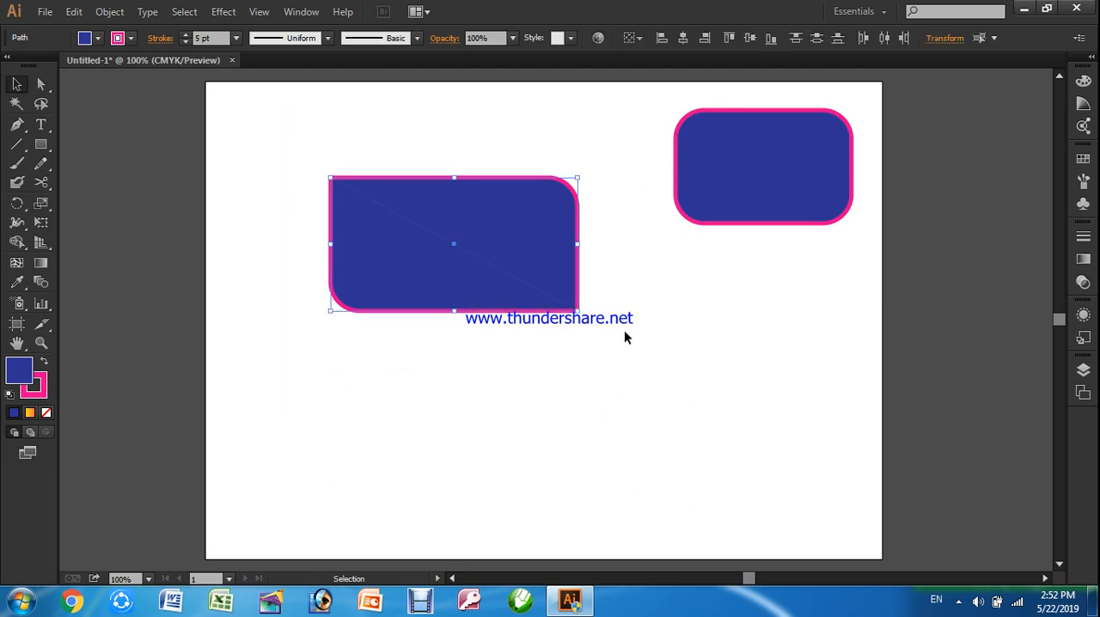
right_click(411, 199)
click(445, 277)
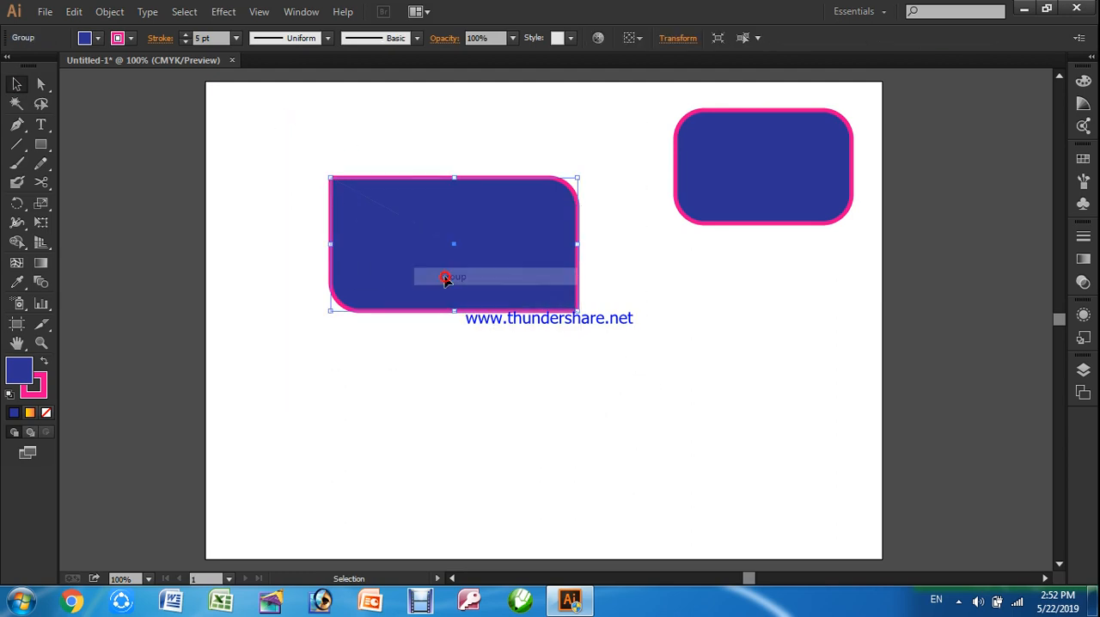
click(647, 325)
Move the grouped shape around the artboard and undo those moves
drag(465, 280, 450, 311)
right_click(423, 280)
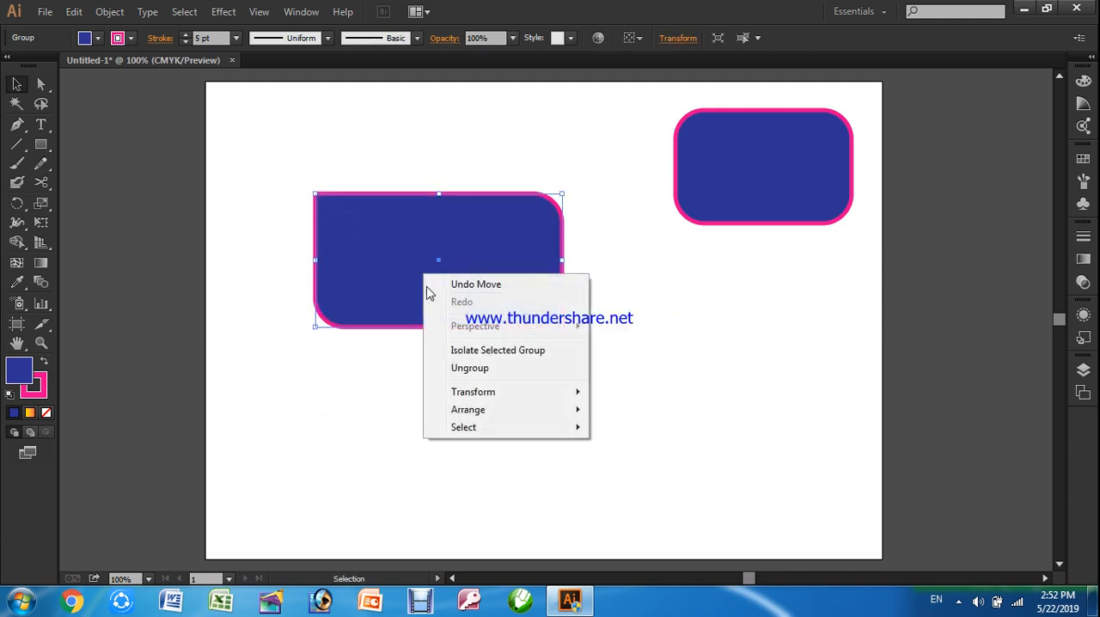
click(484, 293)
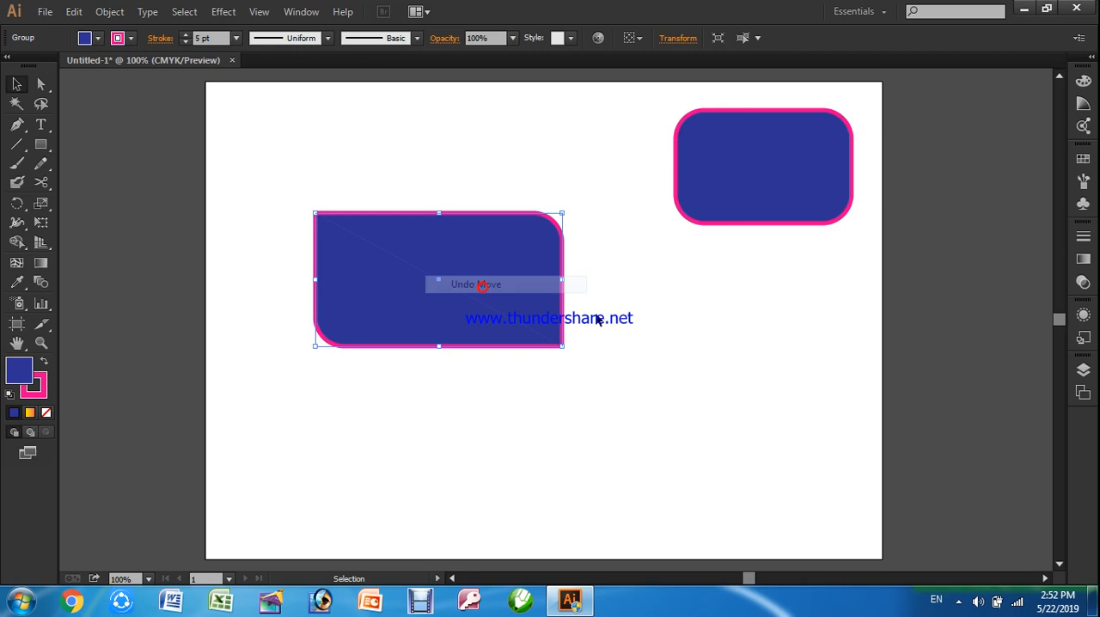
click(567, 295)
drag(542, 227, 552, 191)
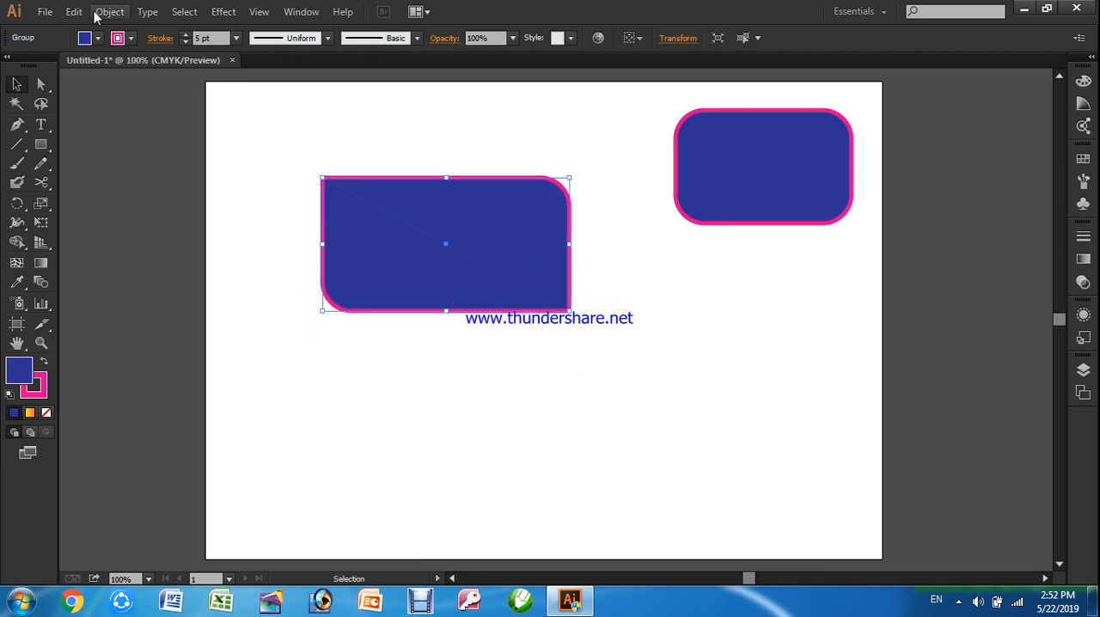
key(ctrl+z)
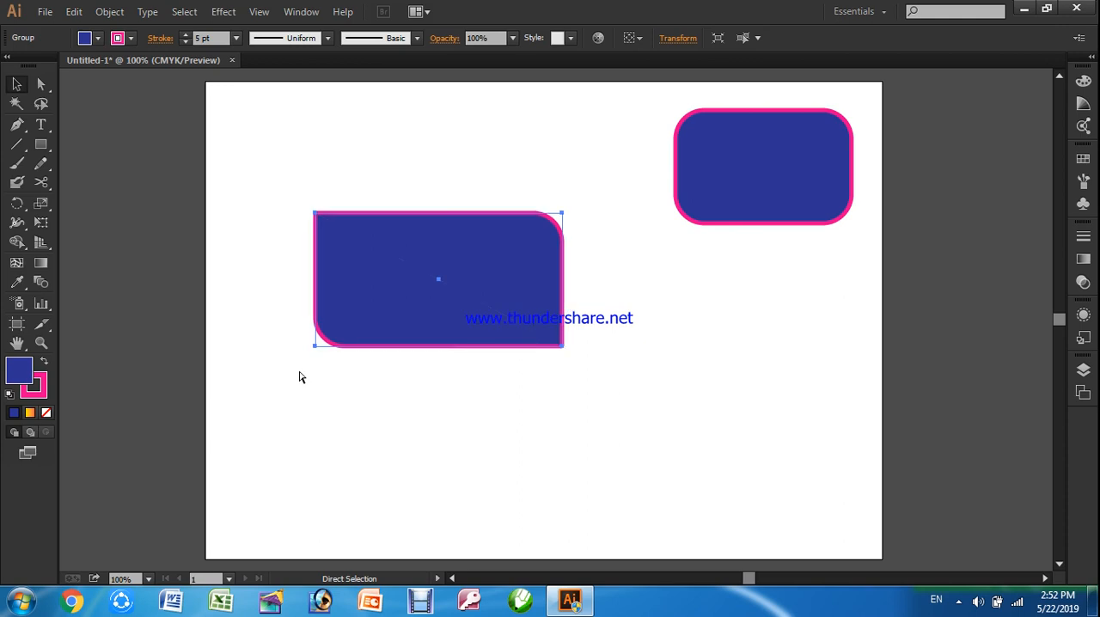
key(ctrl+z)
Move the grouped shape slightly down and to the left on the artboard, and ungroup it
key(ctrl+z)
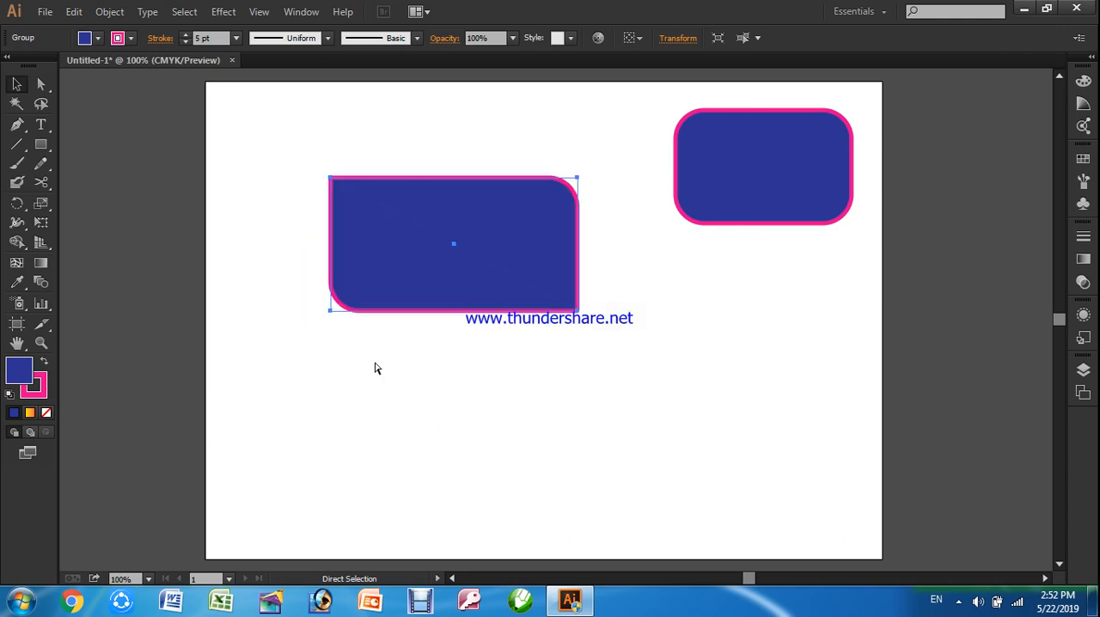
click(410, 370)
drag(421, 291, 387, 370)
drag(463, 372, 479, 329)
key(ctrl+z)
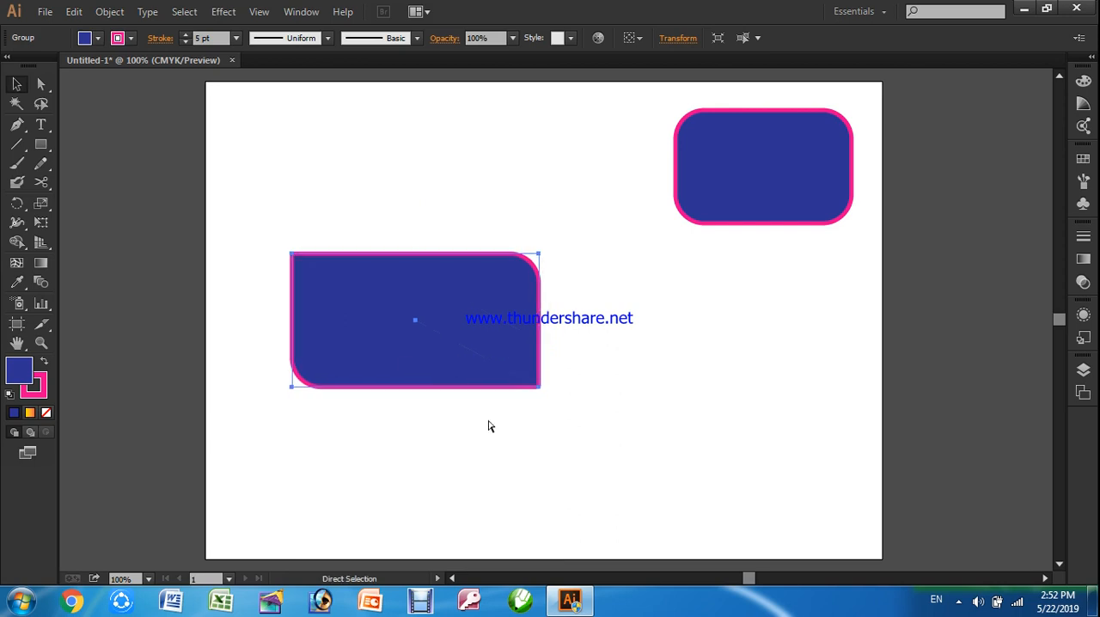
drag(412, 345, 426, 293)
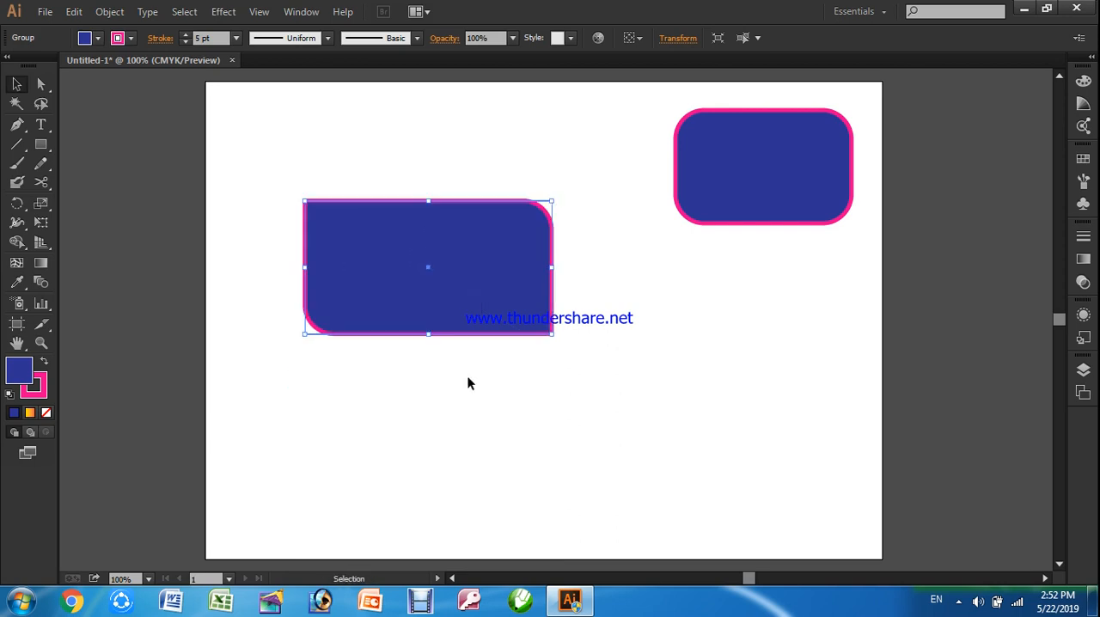
click(112, 14)
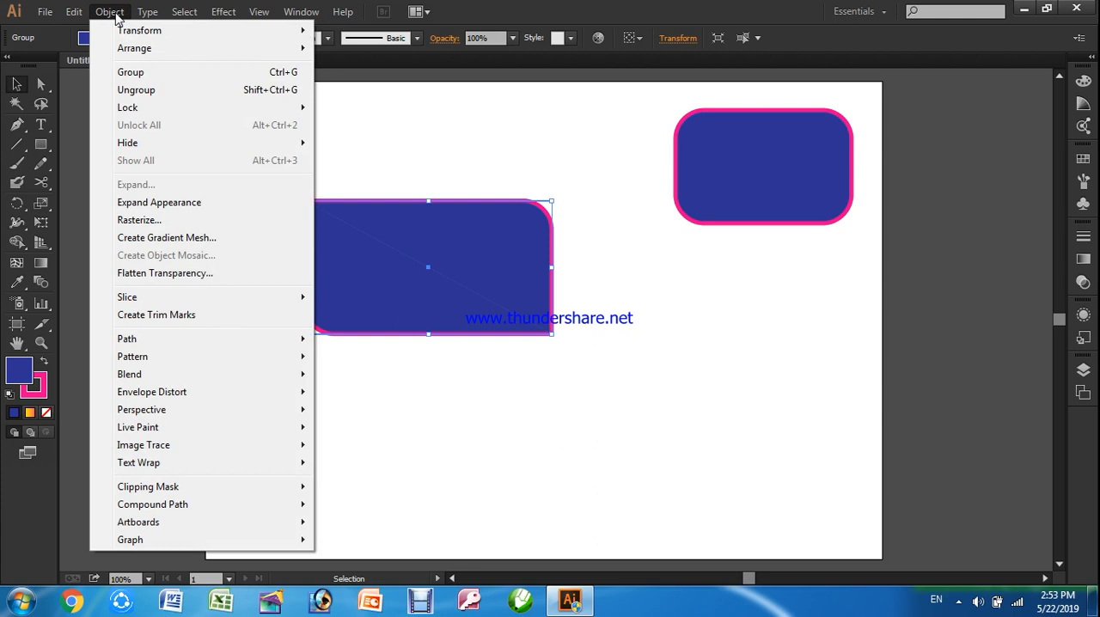
click(135, 91)
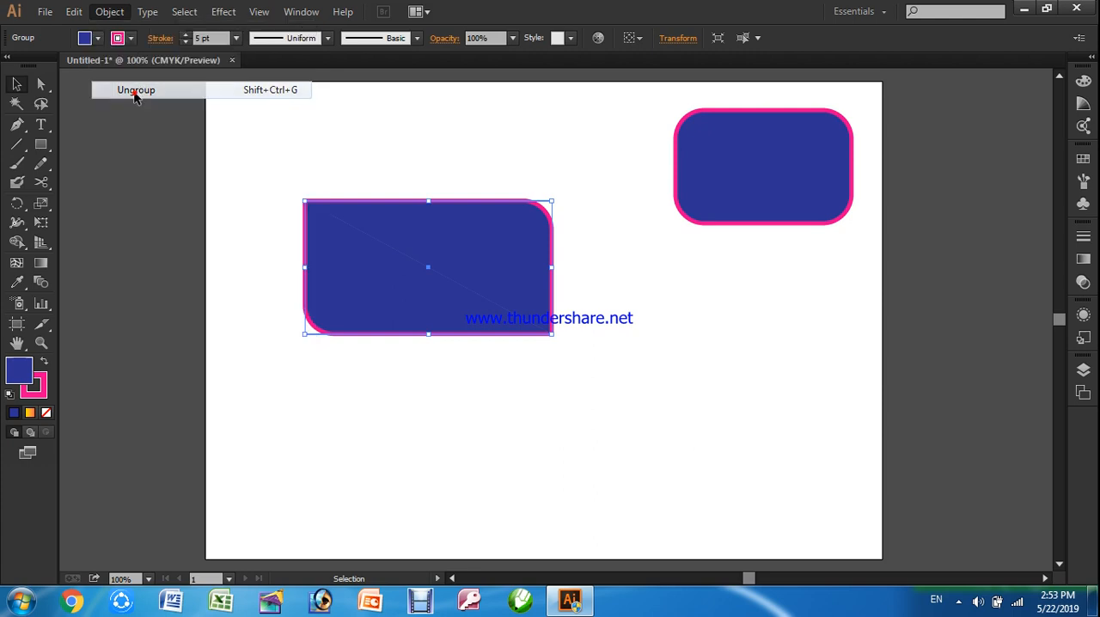
Try moving each half of the ungrouped shape separately
click(401, 391)
drag(480, 240, 495, 263)
click(563, 376)
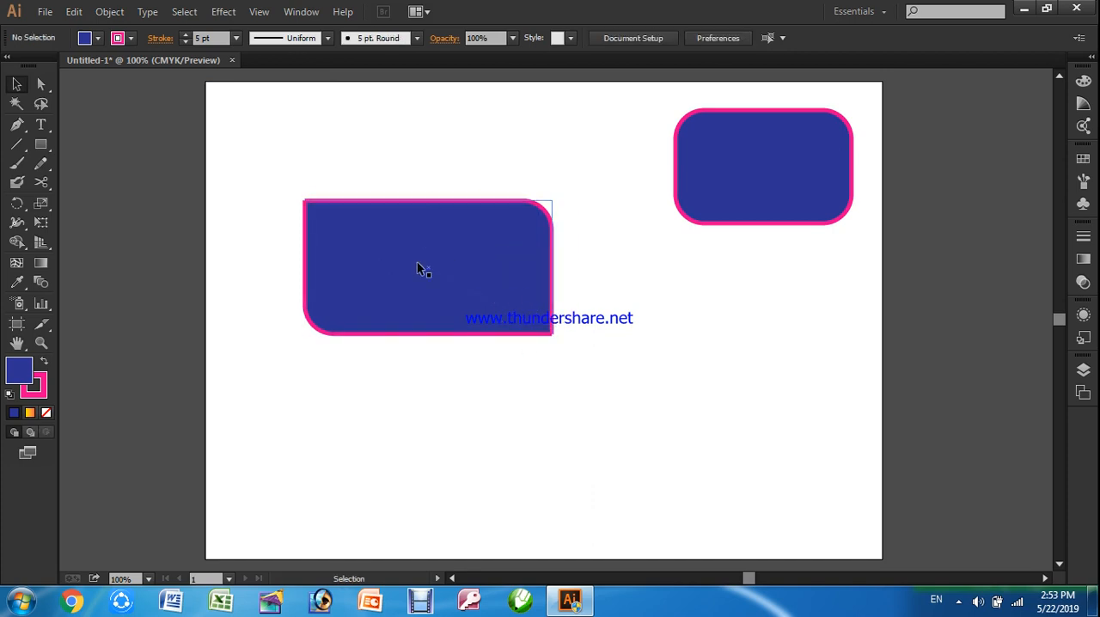
drag(404, 252, 411, 236)
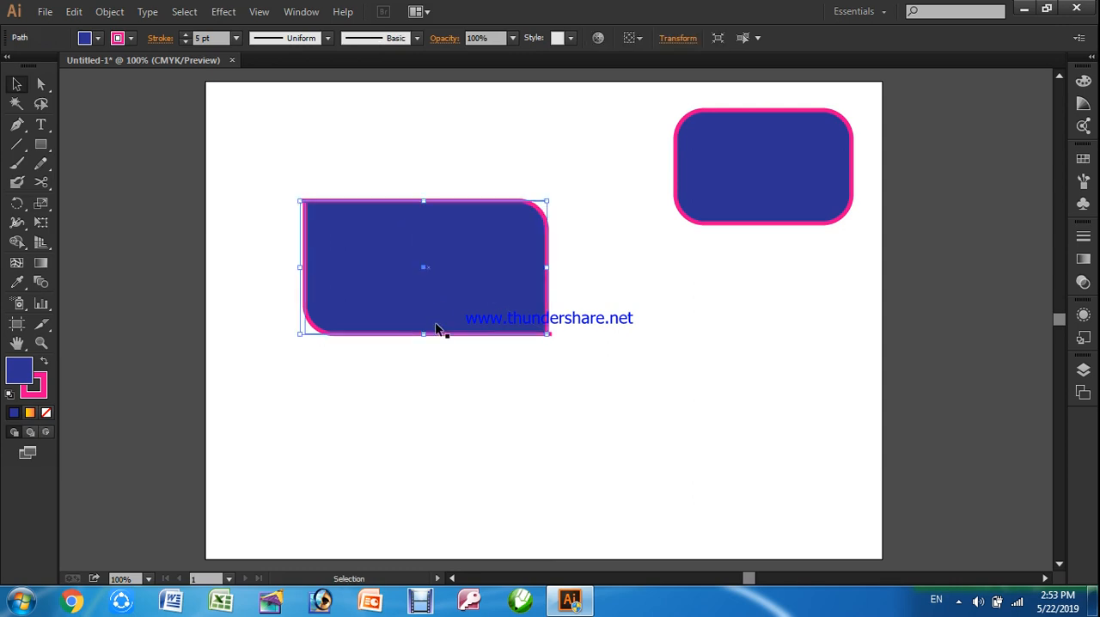
click(449, 382)
drag(483, 255, 488, 257)
click(556, 408)
Select both halves of the cut shape together, group them again and deselect the group
drag(260, 161, 608, 395)
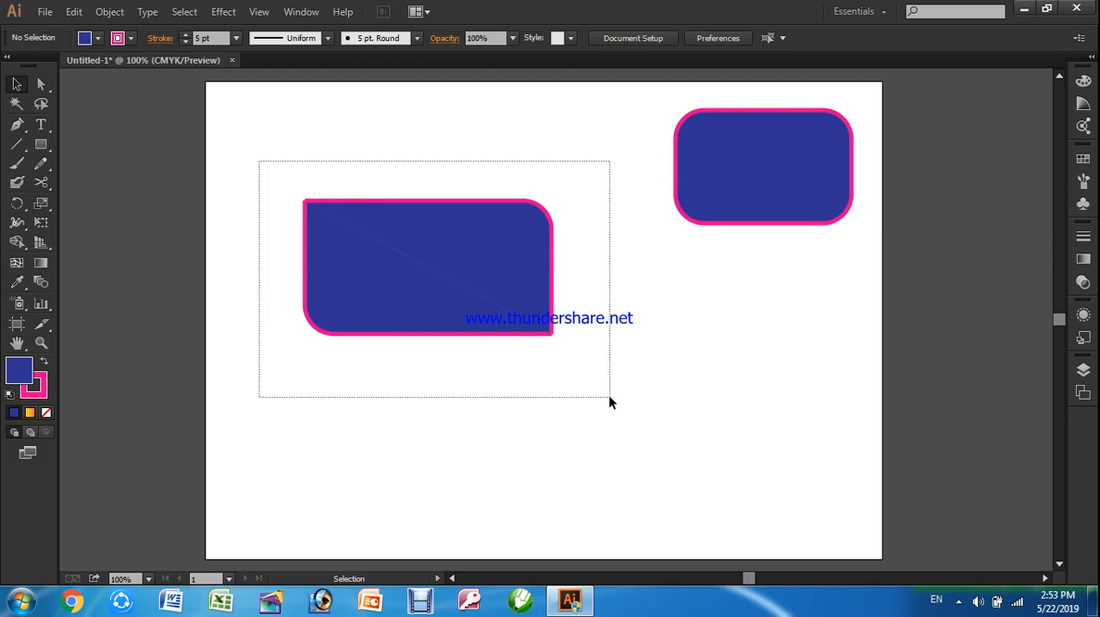
click(119, 12)
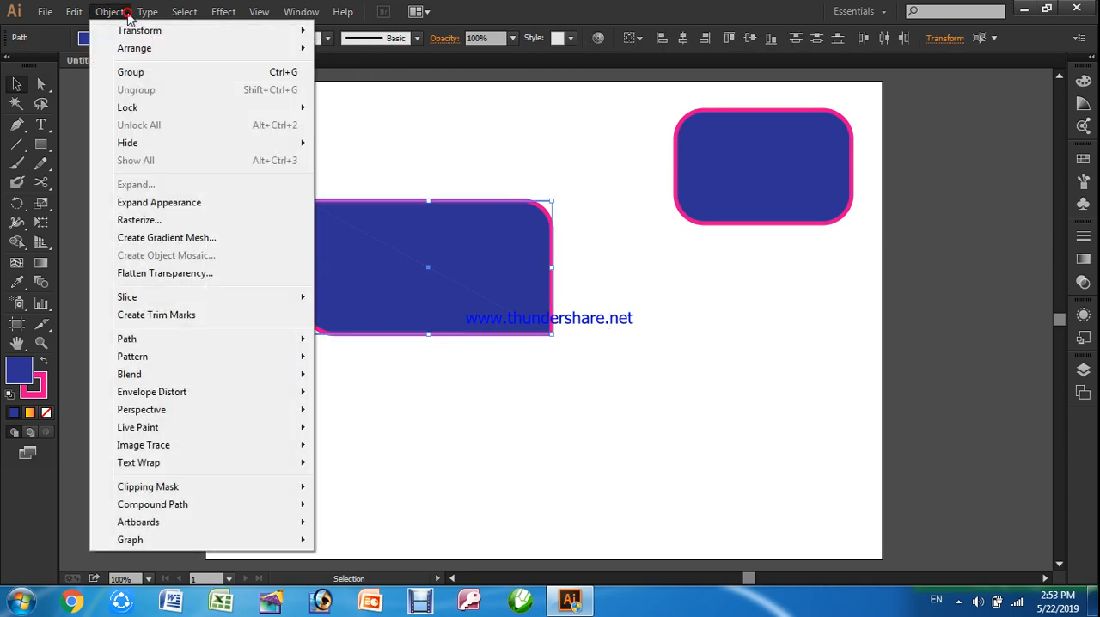
click(144, 74)
click(439, 385)
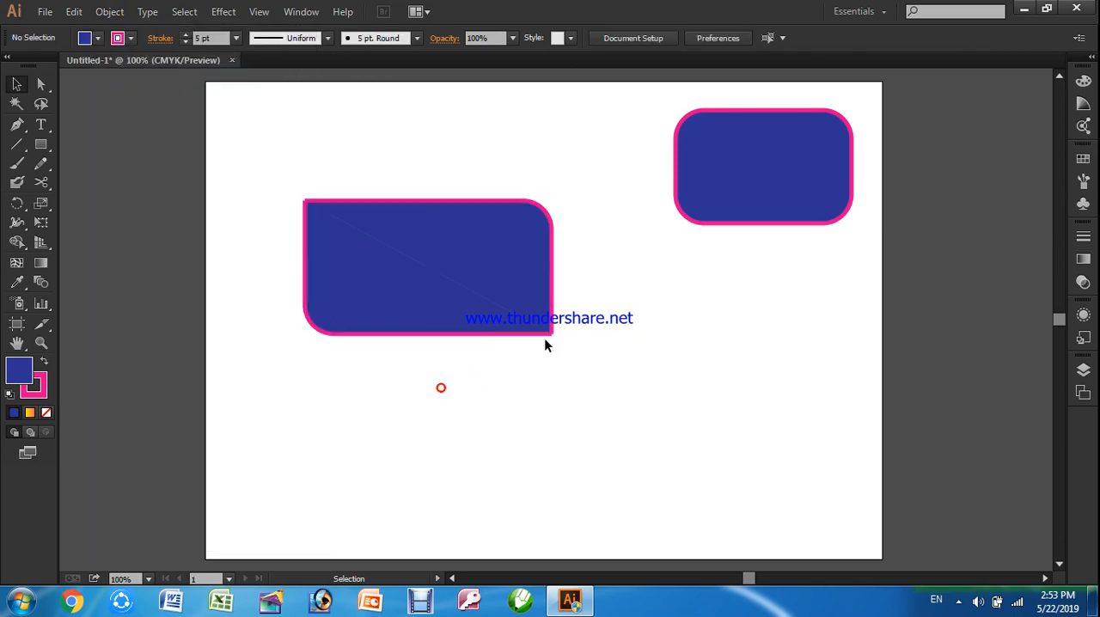
Delete the grouped shape and draw a tall rectangle about 3.1 in wide in its place
drag(280, 168, 591, 401)
key(Delete)
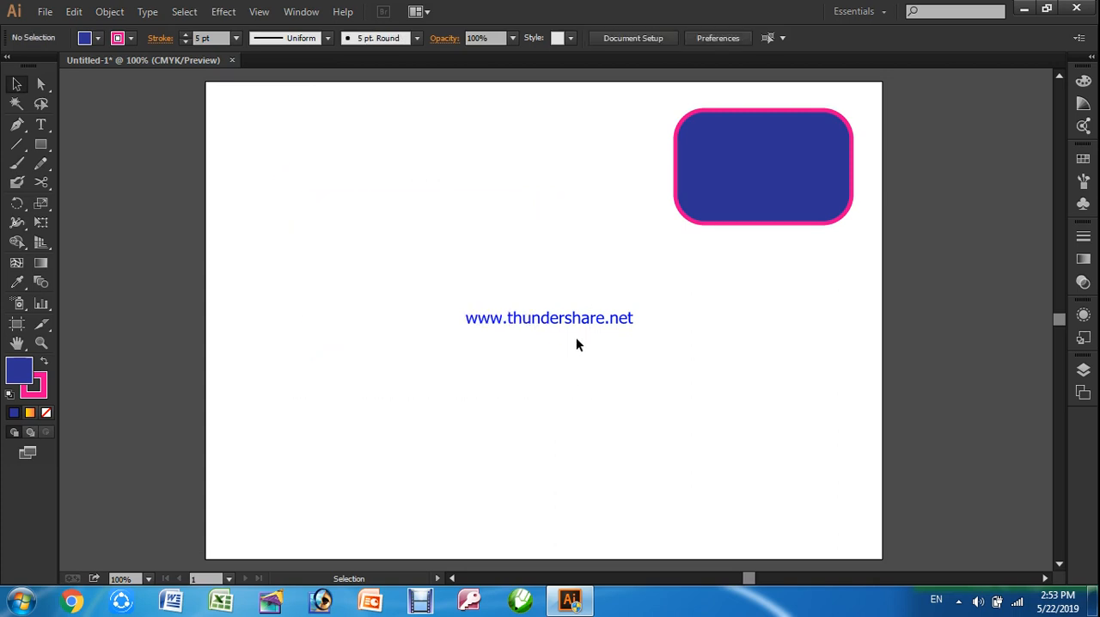
click(40, 144)
mouse_move(330, 193)
mouse_down()
mouse_move(444, 388)
mouse_move(513, 399)
mouse_up()
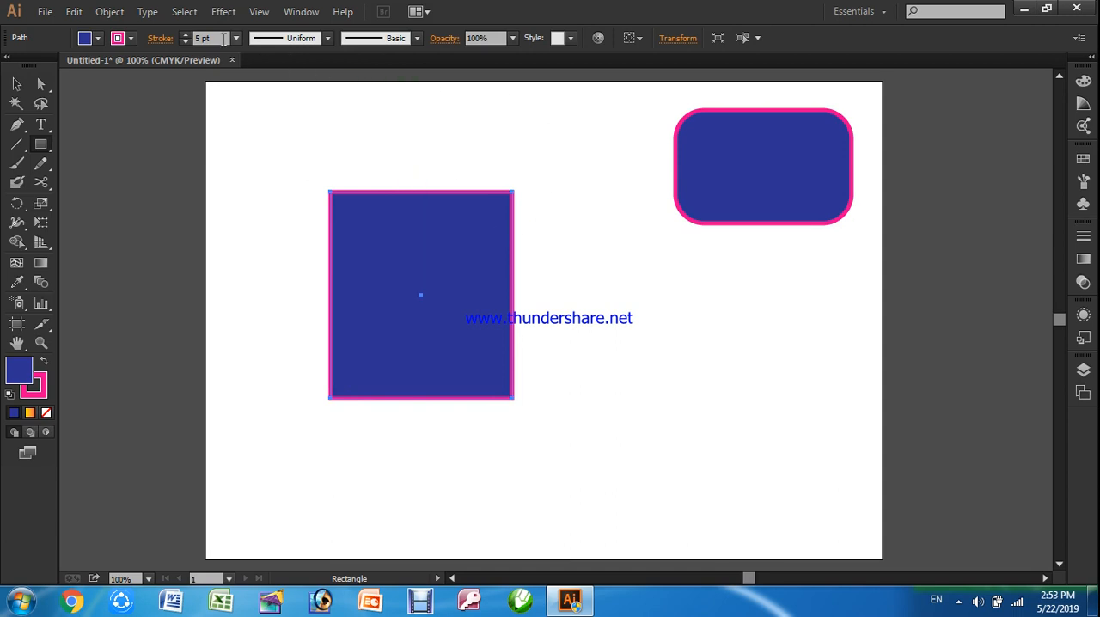
Apply the Stylize Round Corners effect with a 0.6 in radius to the tall rectangle, with the preview on
click(16, 83)
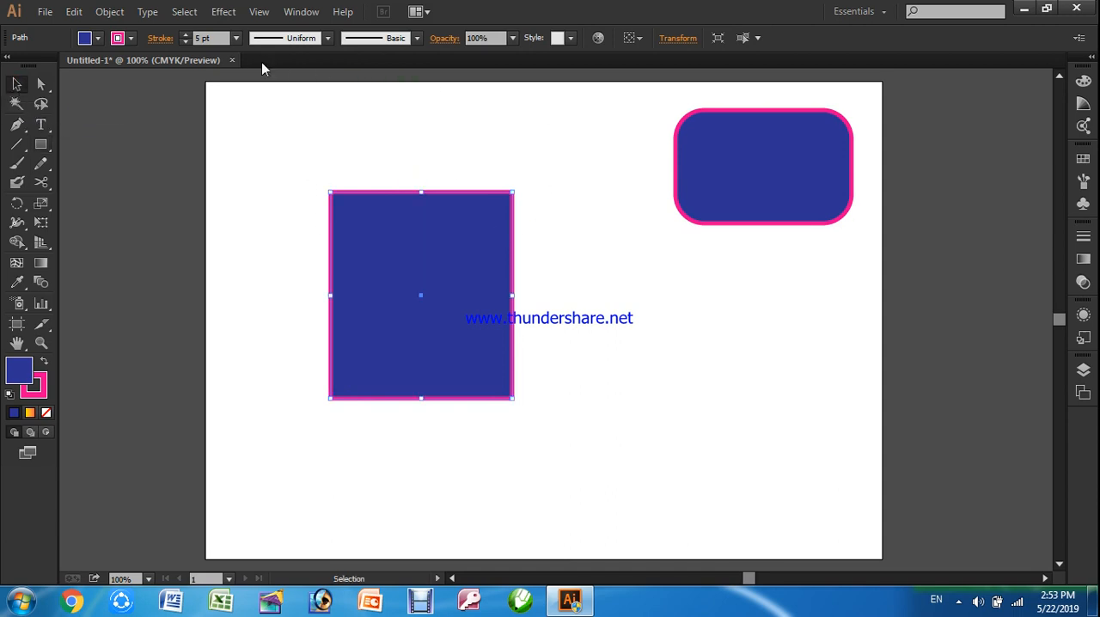
click(223, 11)
mouse_move(307, 200)
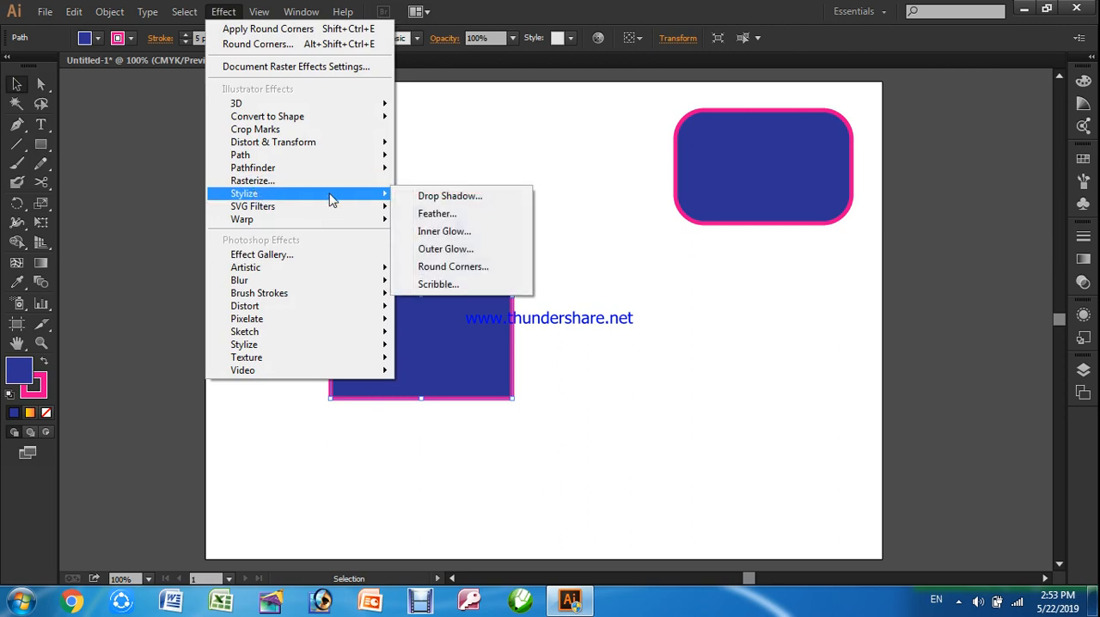
click(438, 268)
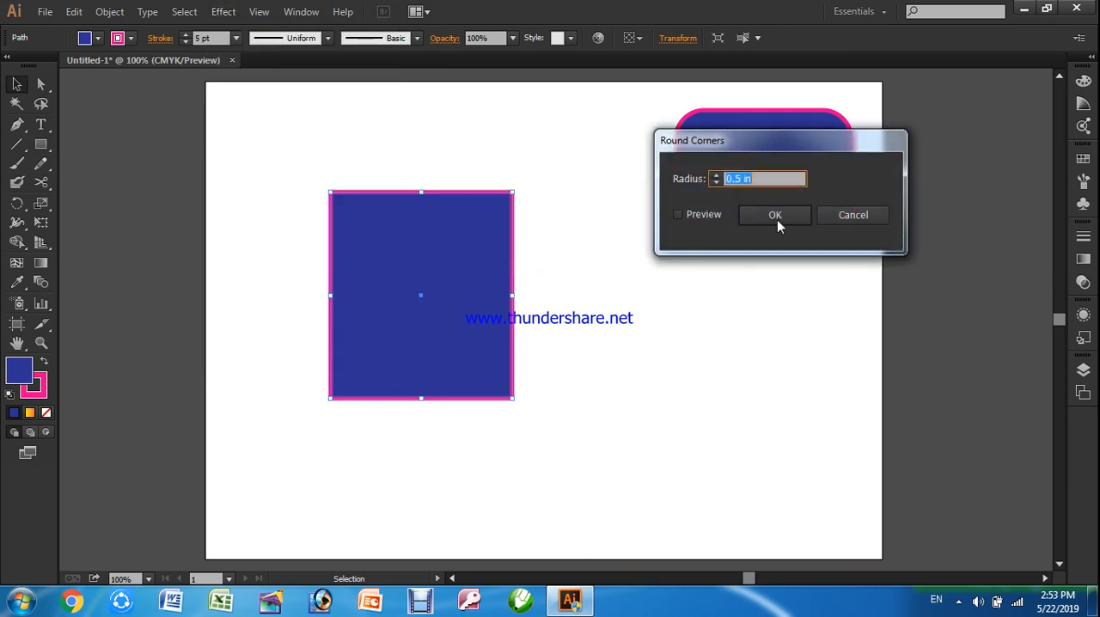
text(0.6)
click(697, 220)
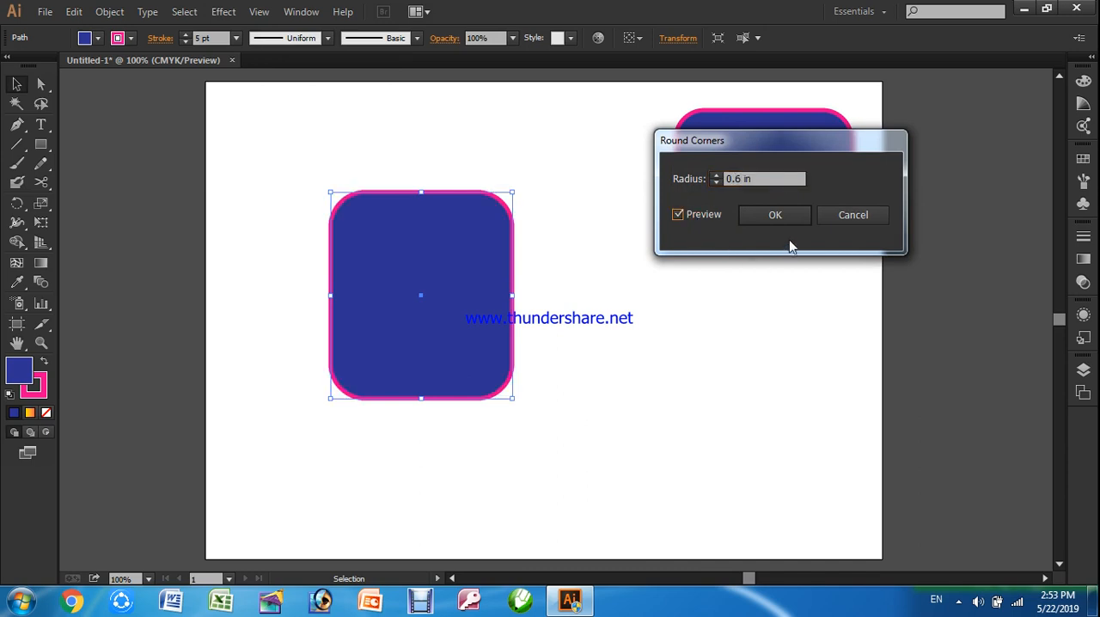
click(785, 219)
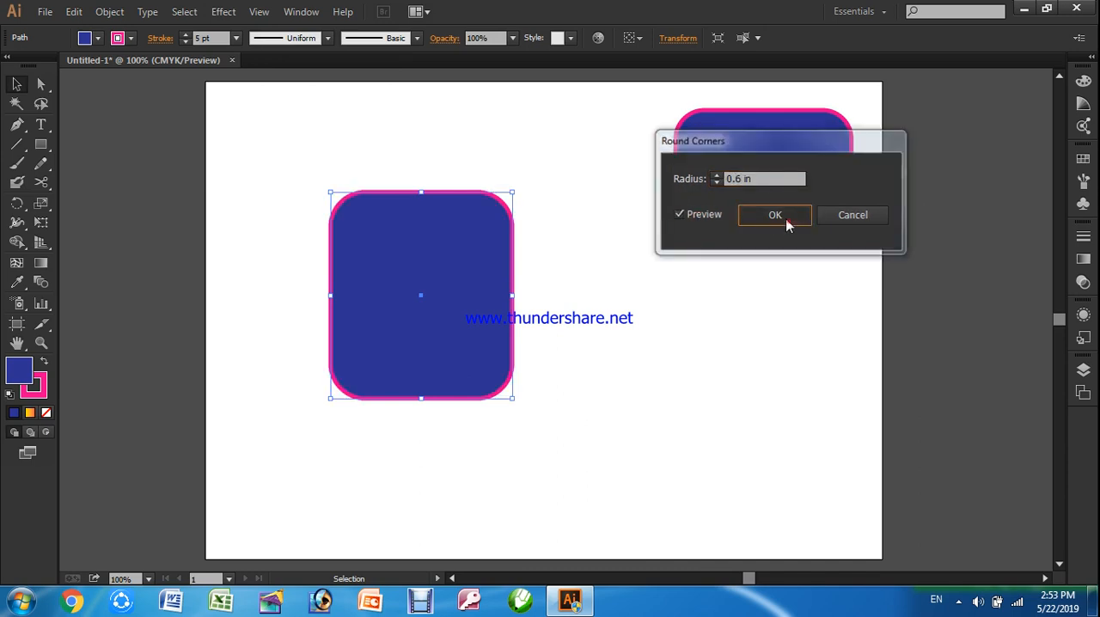
Set the stroke weight of the rounded tall rectangle to 3 pt
click(213, 38)
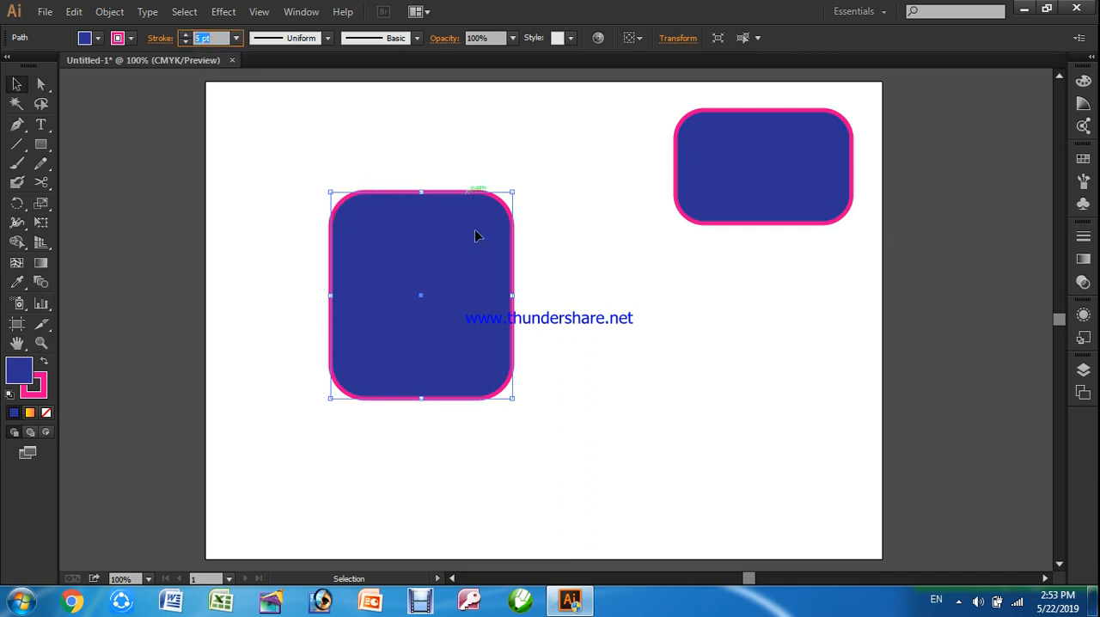
text(3)
key(Return)
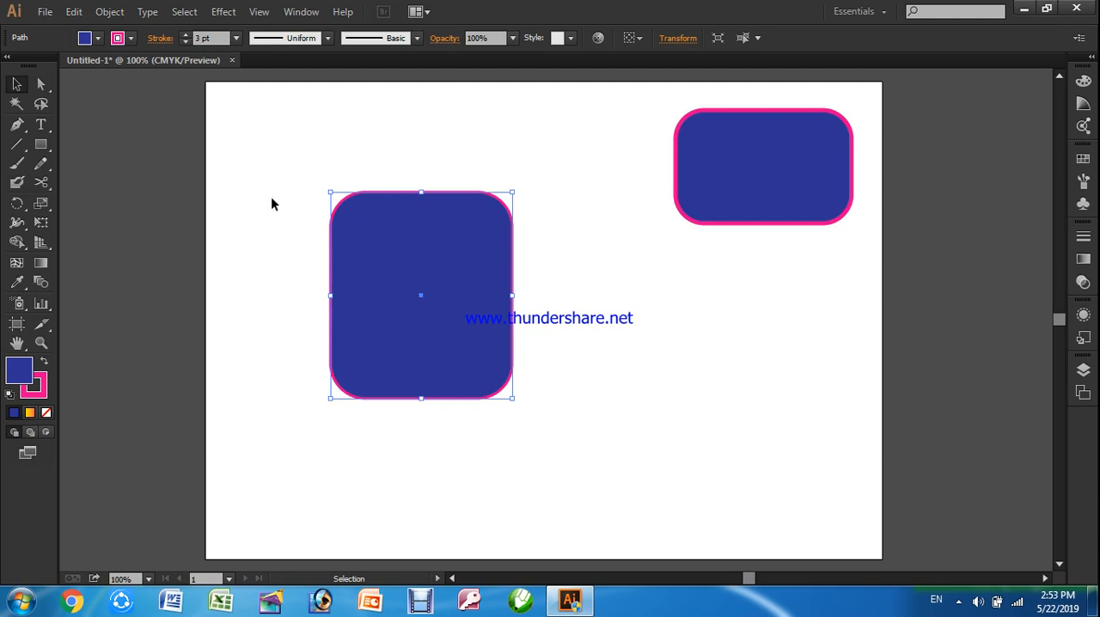
Cut the tall rectangle with the Scissors tool at two facing points on its left and right edges, below the top corners
click(38, 188)
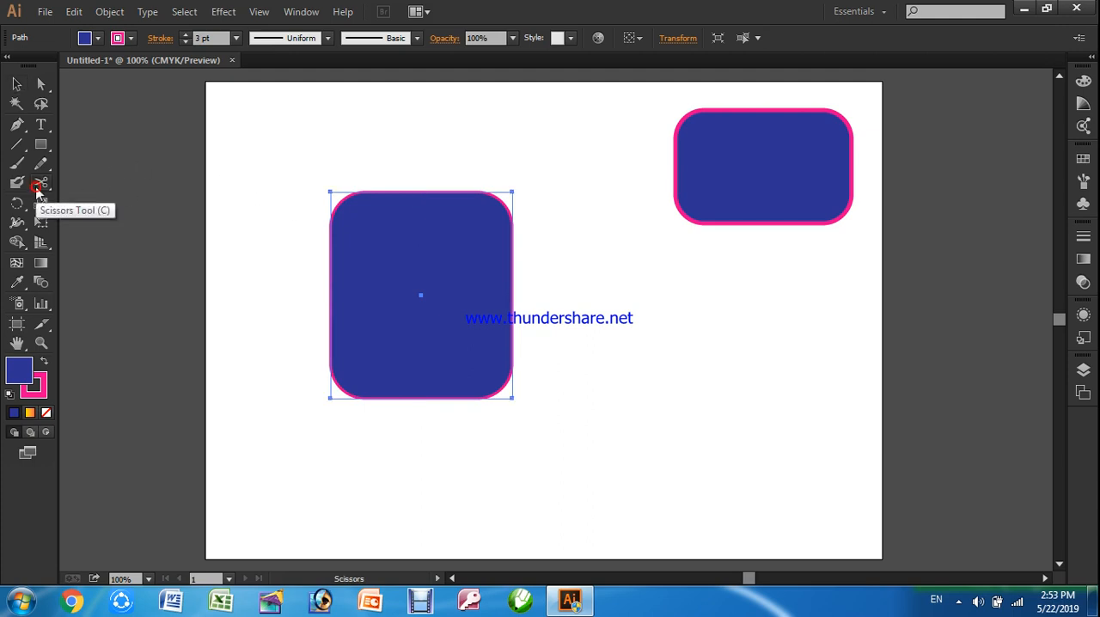
drag(40, 184, 73, 197)
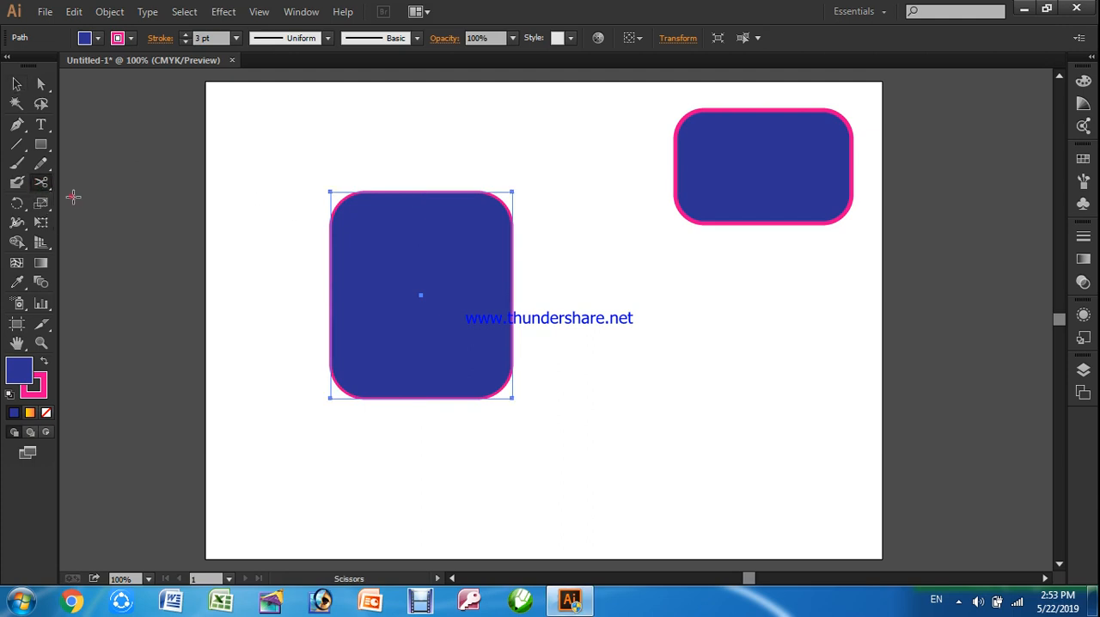
click(330, 248)
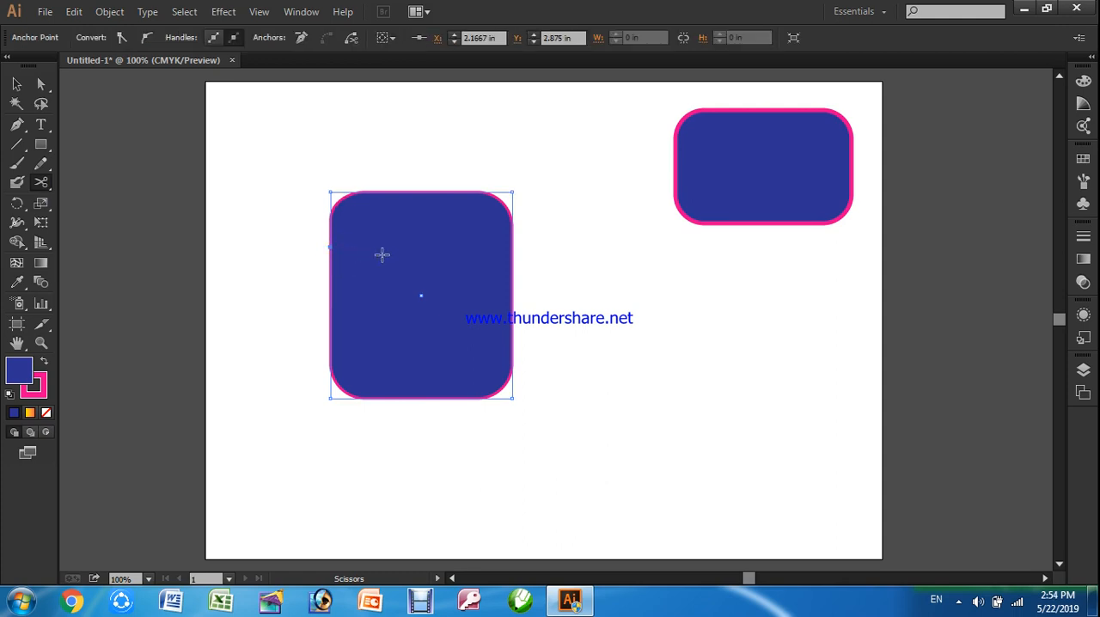
click(511, 247)
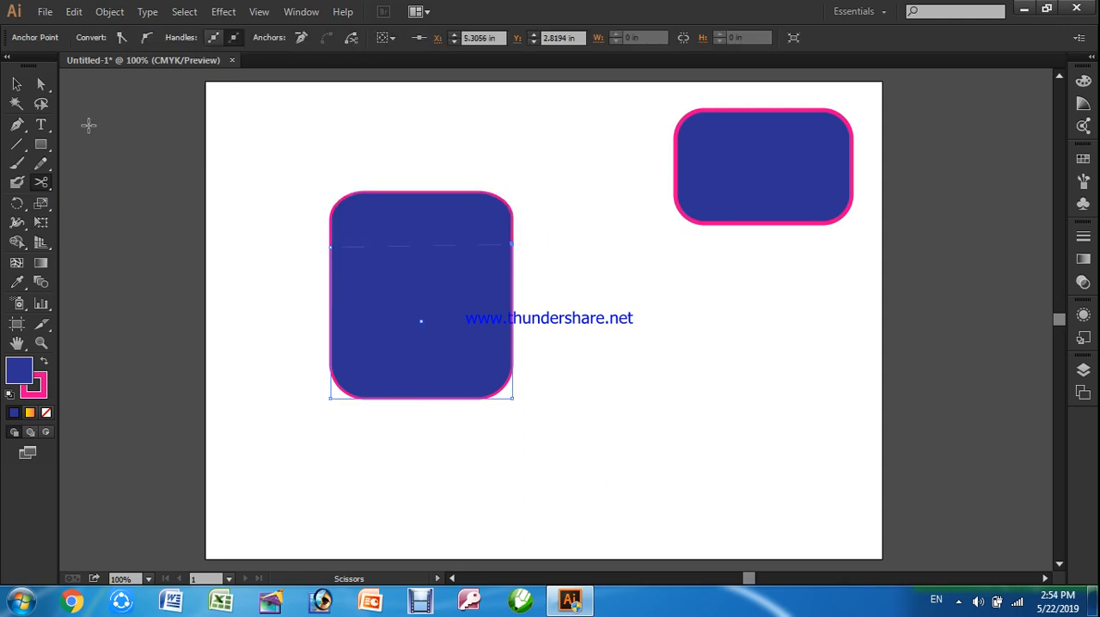
Pull the upper piece away from the cut rectangle and delete it
click(16, 84)
click(301, 153)
drag(401, 214, 412, 180)
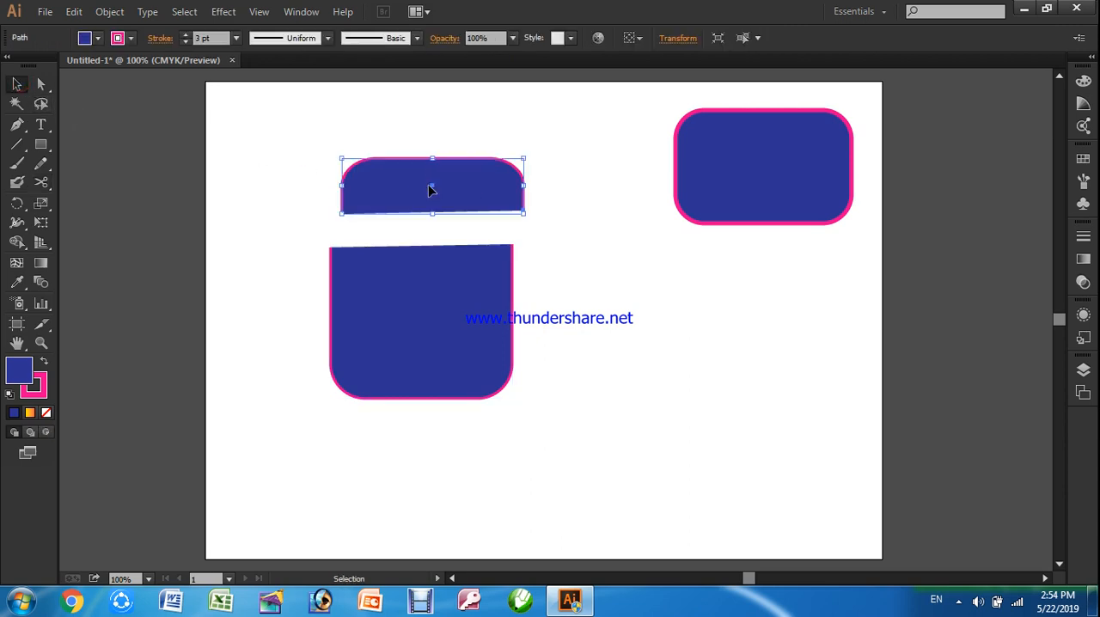
key(Delete)
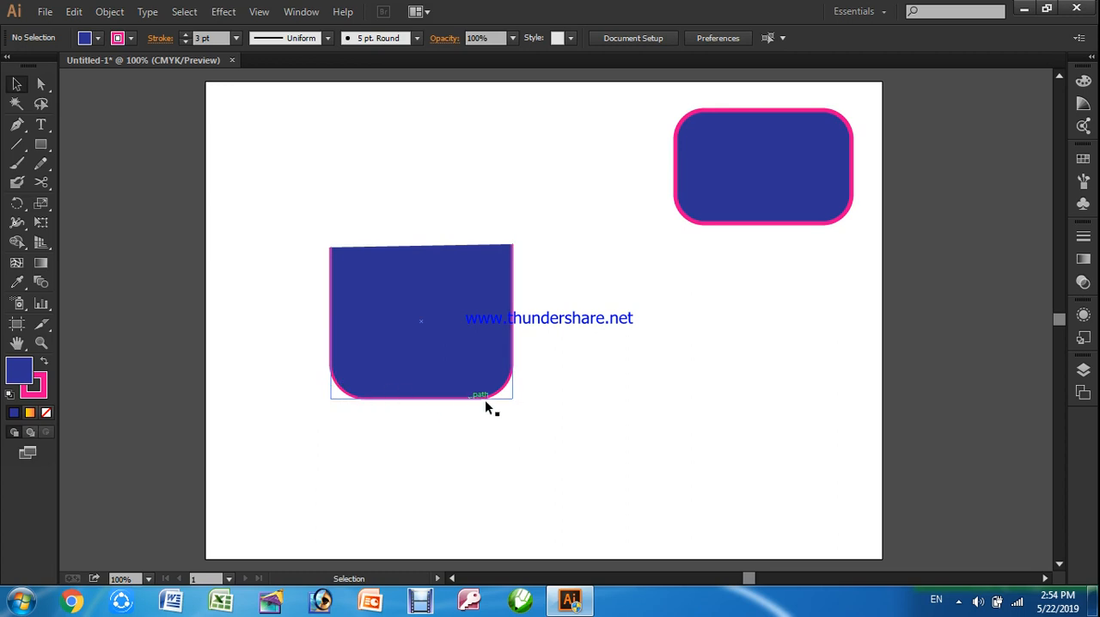
Move the remaining piece slightly up and right, and level its slanted top edge by raising the upper-left anchor point
drag(414, 291, 422, 275)
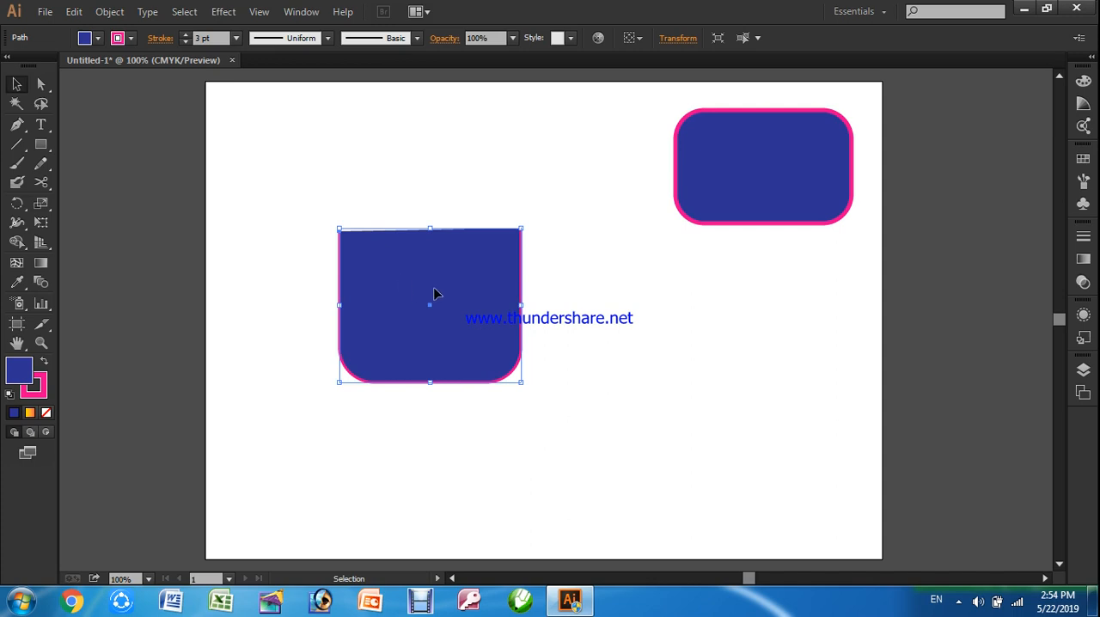
key(ctrl+plus)
key(ctrl+plus)
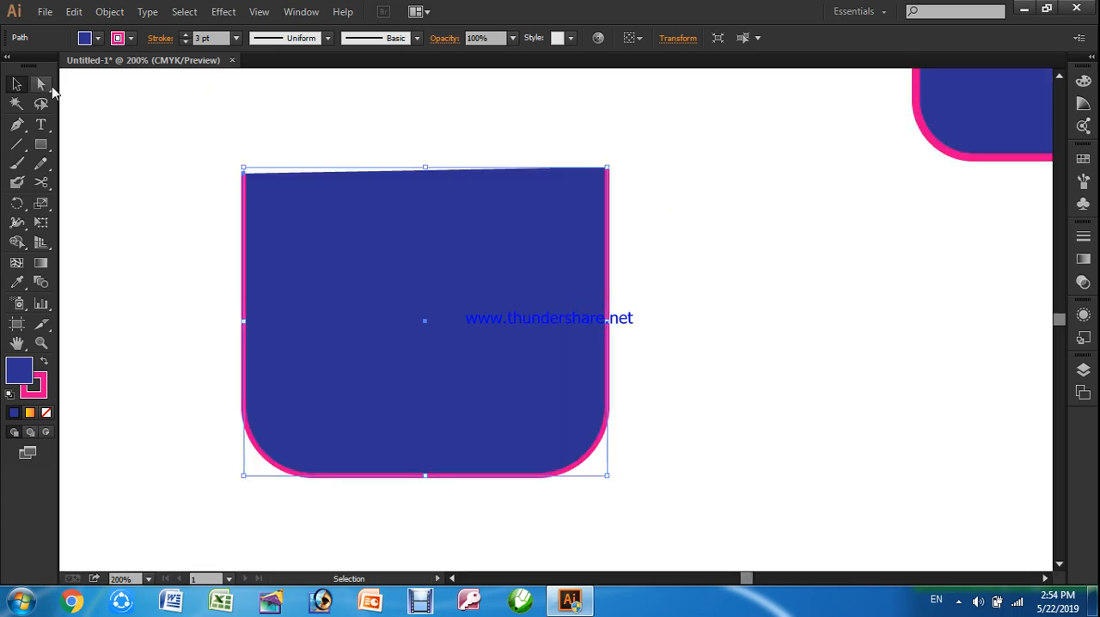
drag(41, 83, 107, 93)
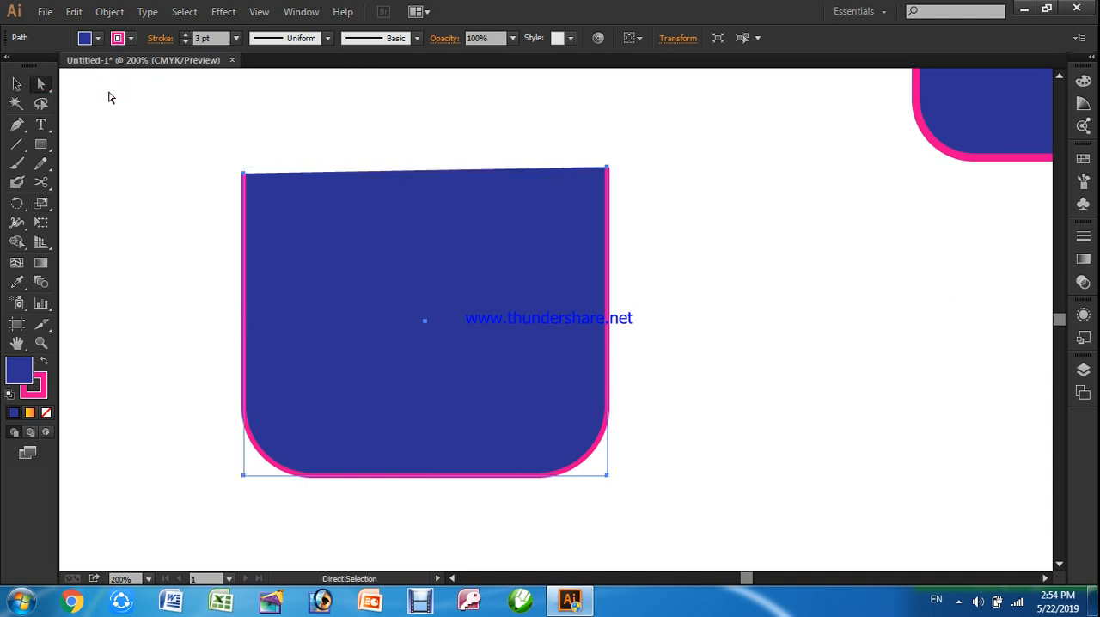
click(243, 175)
drag(243, 175, 239, 166)
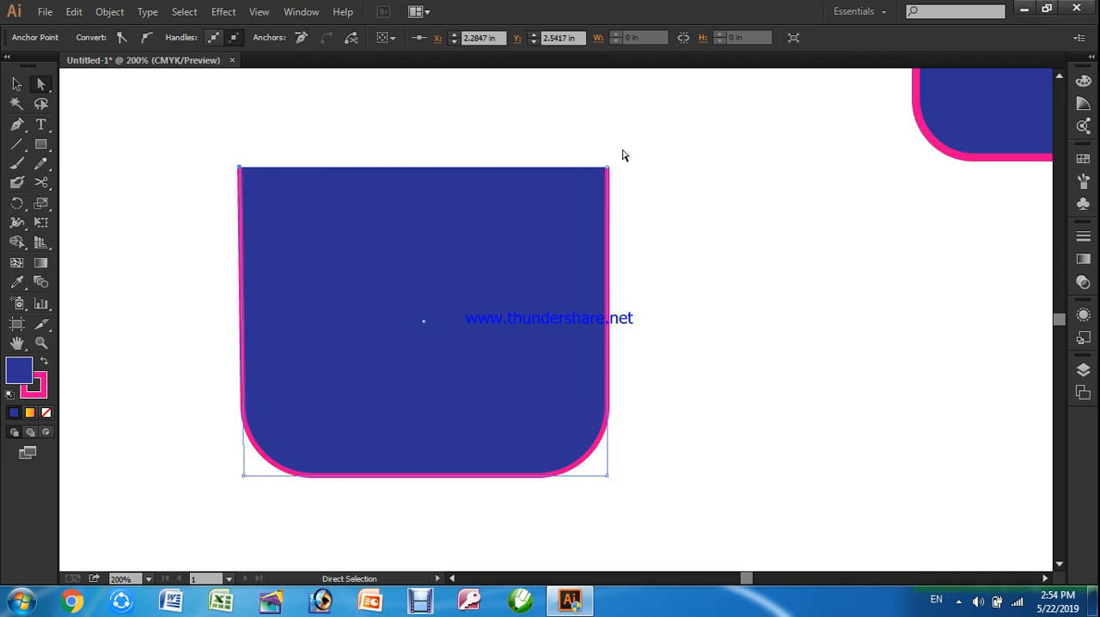
Raise the upper-right anchor point of the shape and undo that change
click(606, 169)
drag(609, 170, 608, 114)
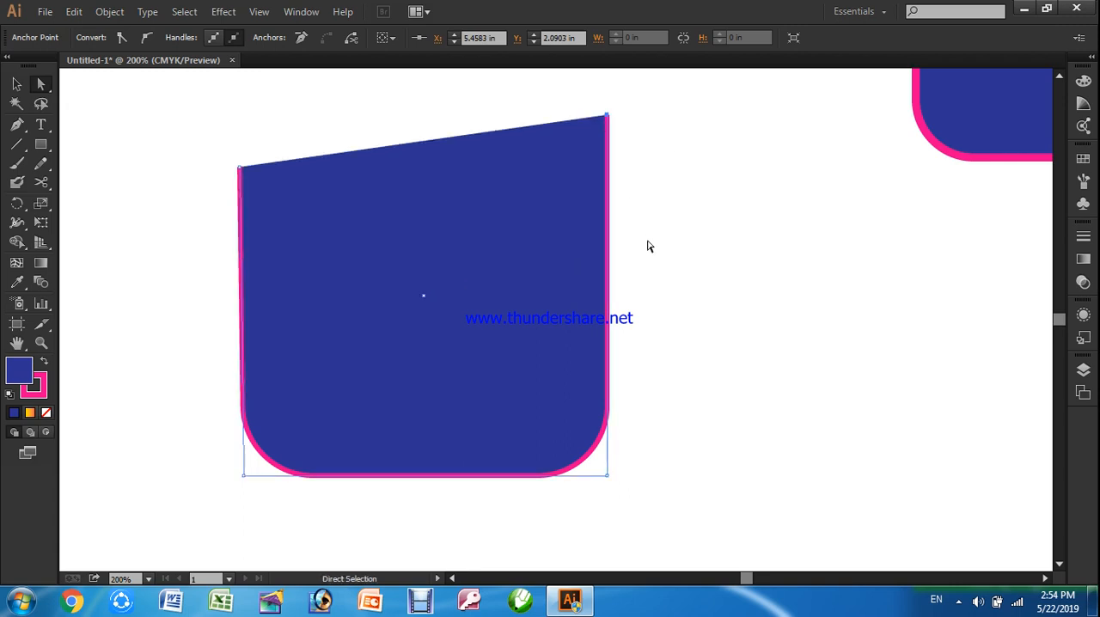
key(ctrl+z)
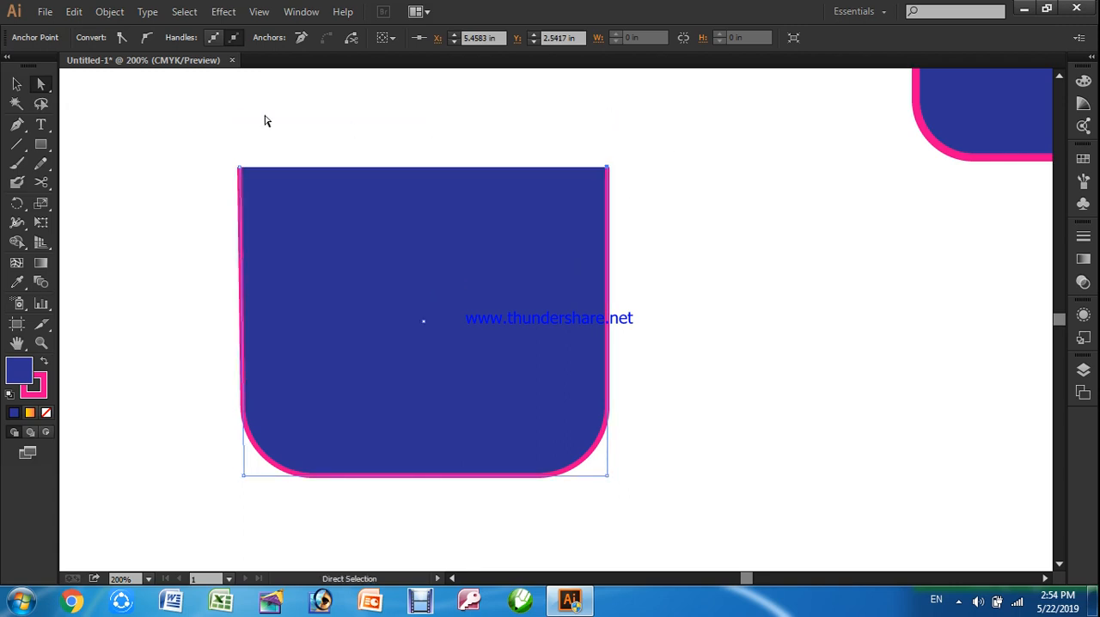
Move the whole bottom-rounded shape slightly to the right and deselect it
click(16, 83)
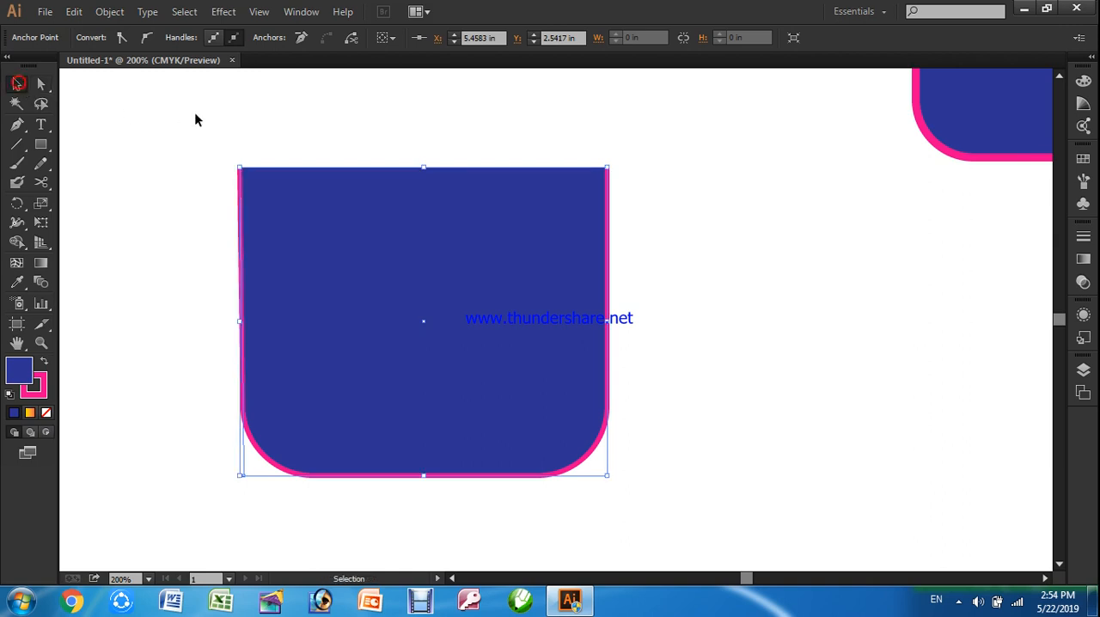
click(194, 112)
drag(376, 253, 411, 262)
click(732, 294)
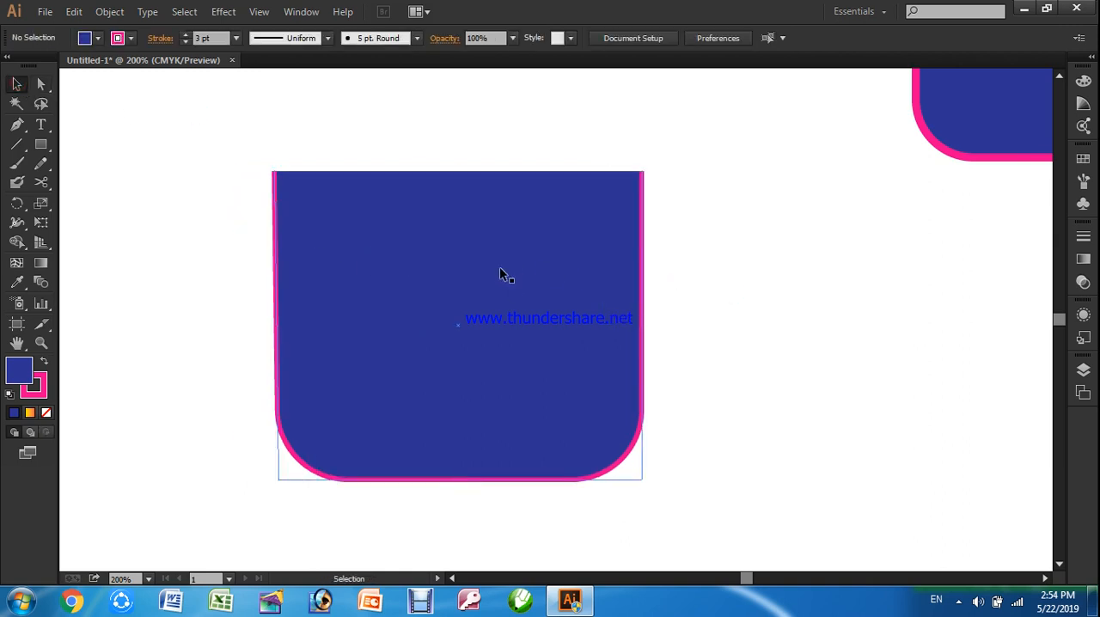
Delete both the bottom-rounded shape and the rounded rectangle in the upper-right corner of the artboard
scroll(494, 271, down, 1)
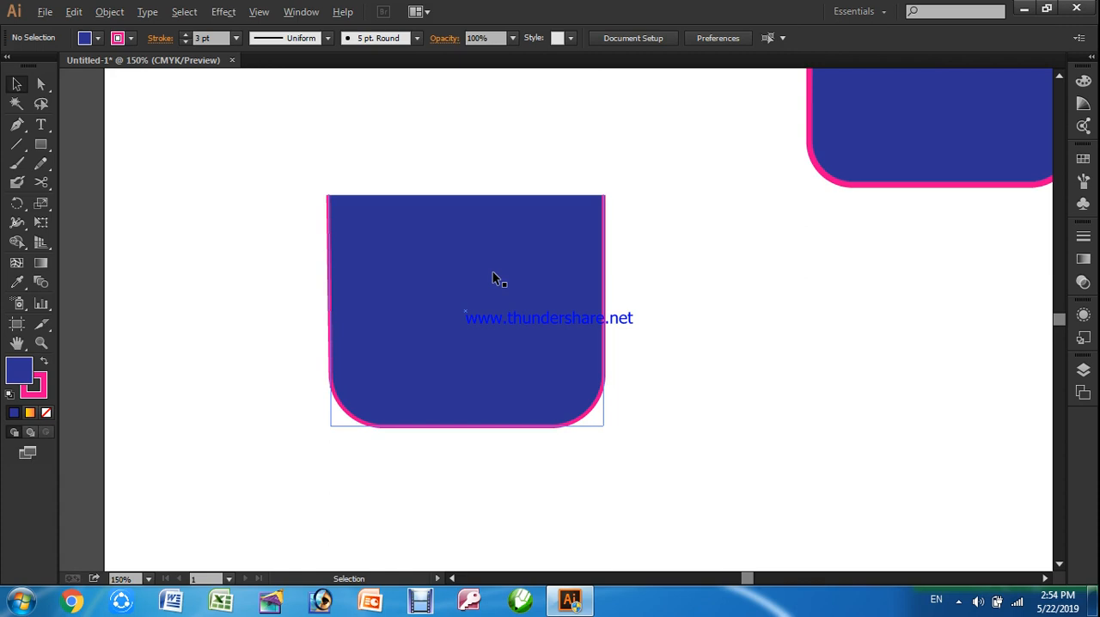
scroll(494, 273, down, 3)
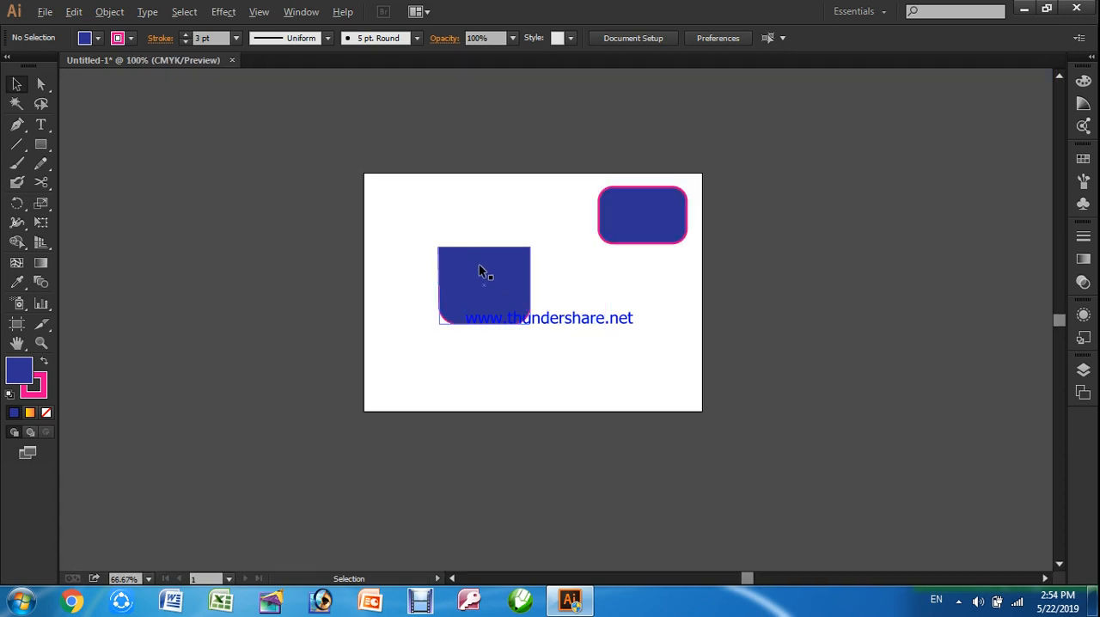
scroll(480, 267, up, 2)
click(431, 252)
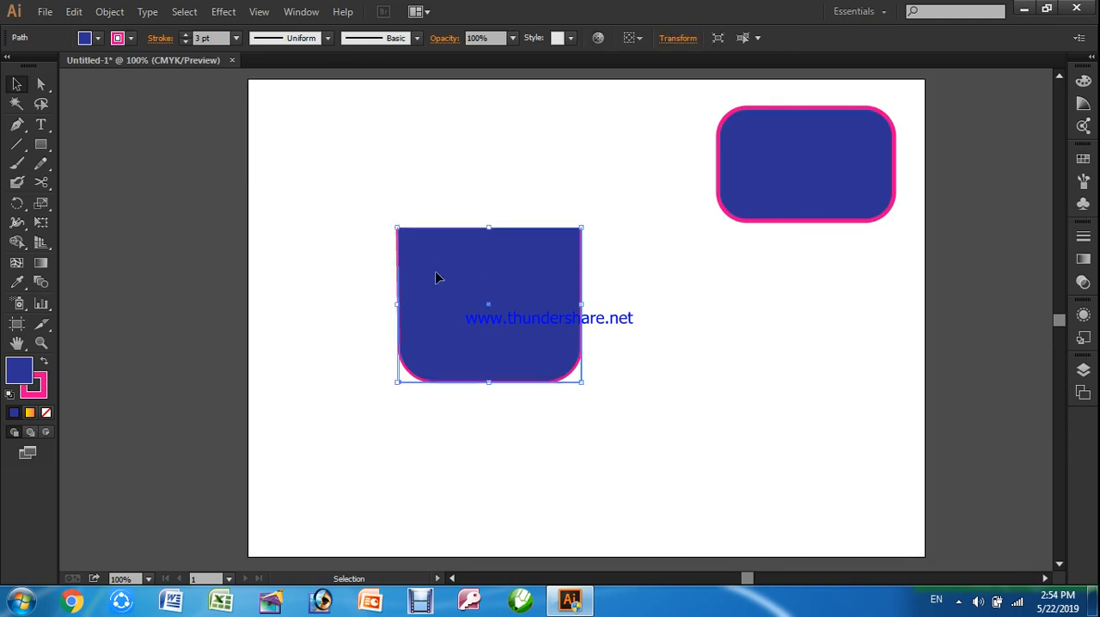
key(Delete)
click(796, 188)
key(Delete)
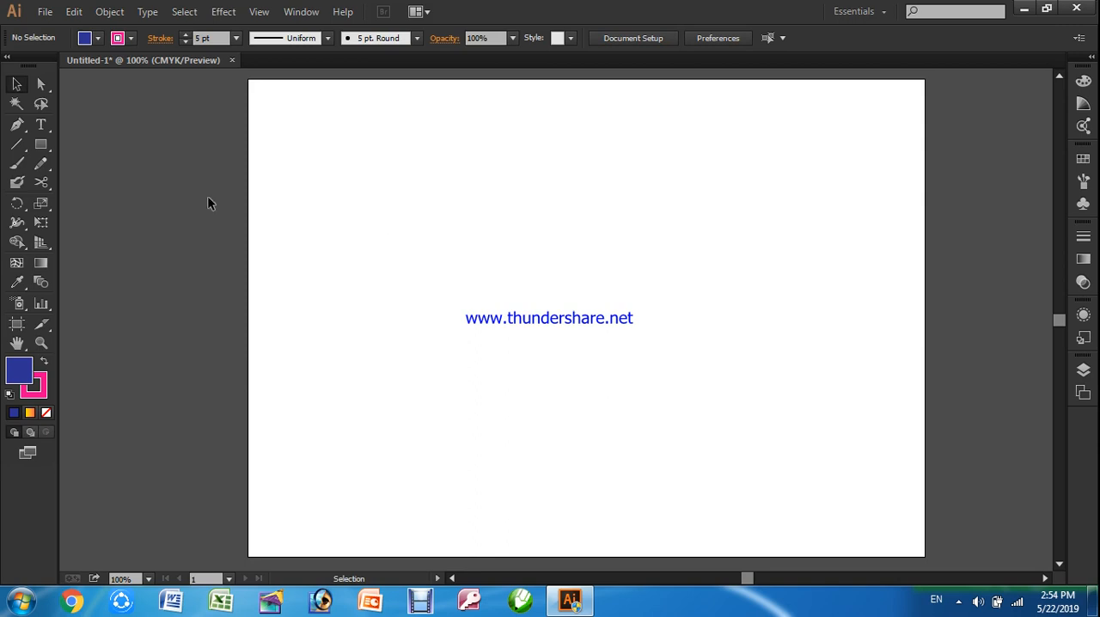
Draw a wide rectangle in the middle of the artboard and give it a 3 pt stroke and an orange-red fill
click(41, 144)
drag(445, 205, 742, 362)
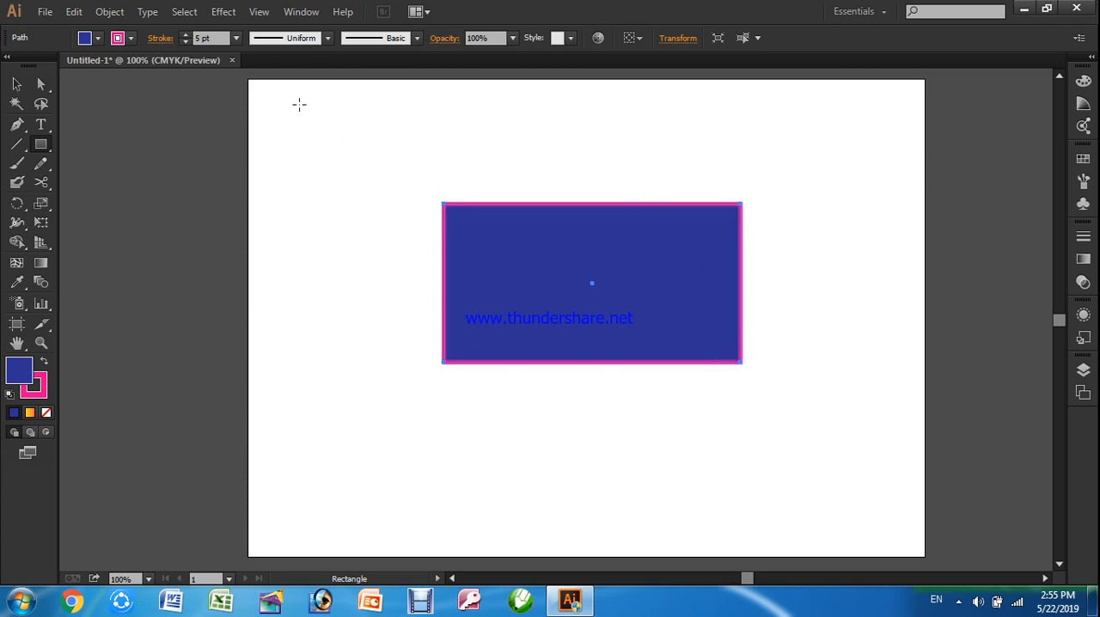
click(221, 39)
text(3)
key(Return)
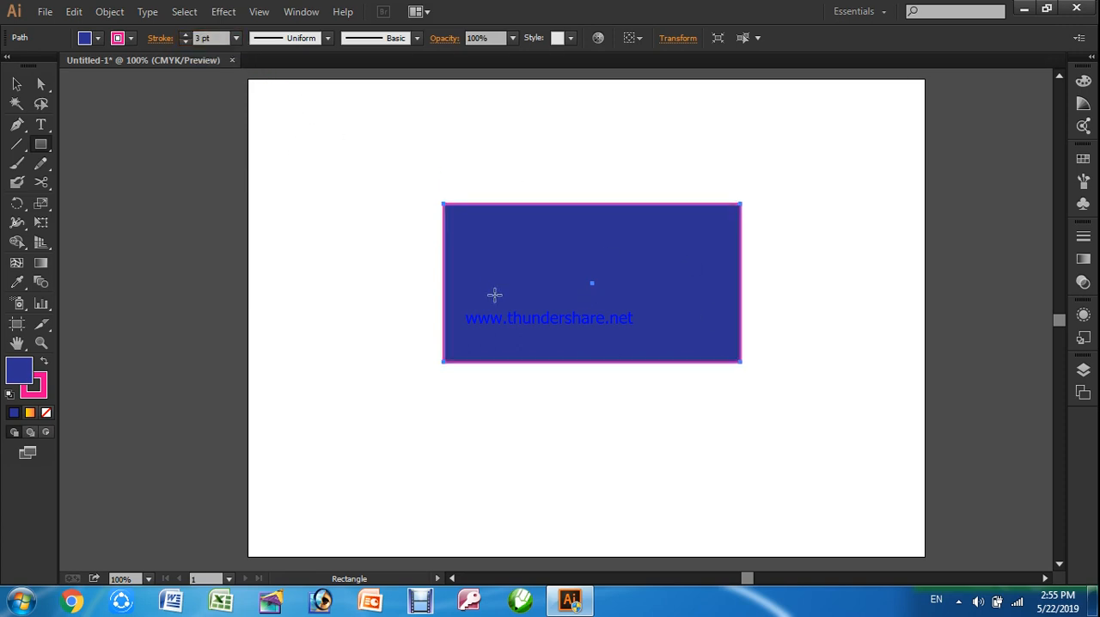
click(98, 38)
click(137, 72)
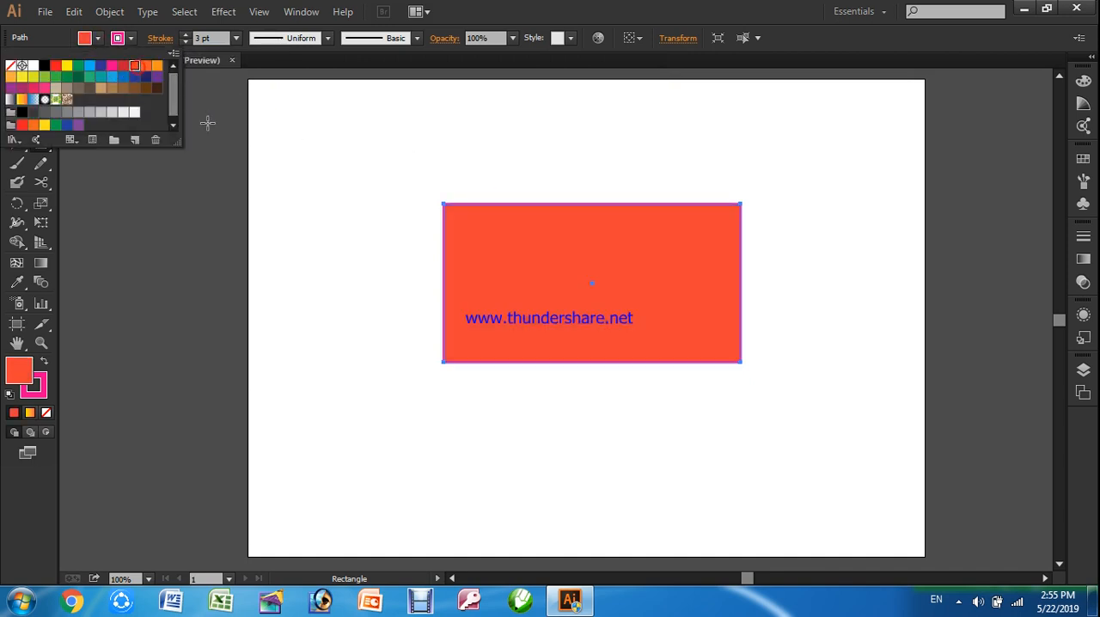
Apply the Round Corners effect with a 0.6 in radius to the orange-red rectangle and deselect it
click(17, 83)
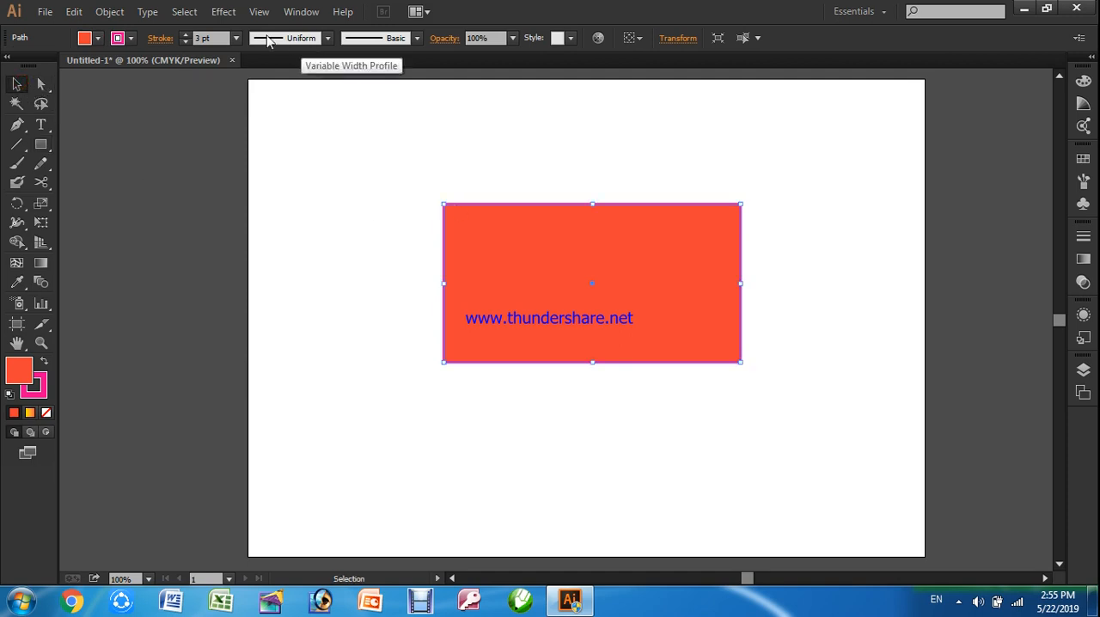
click(223, 11)
click(244, 192)
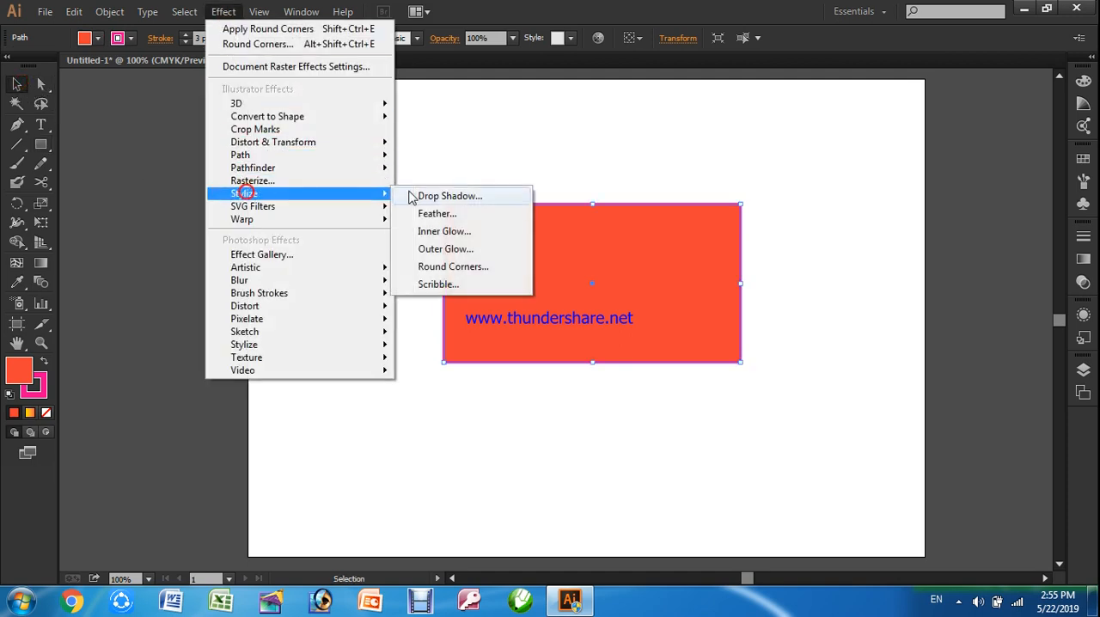
click(427, 268)
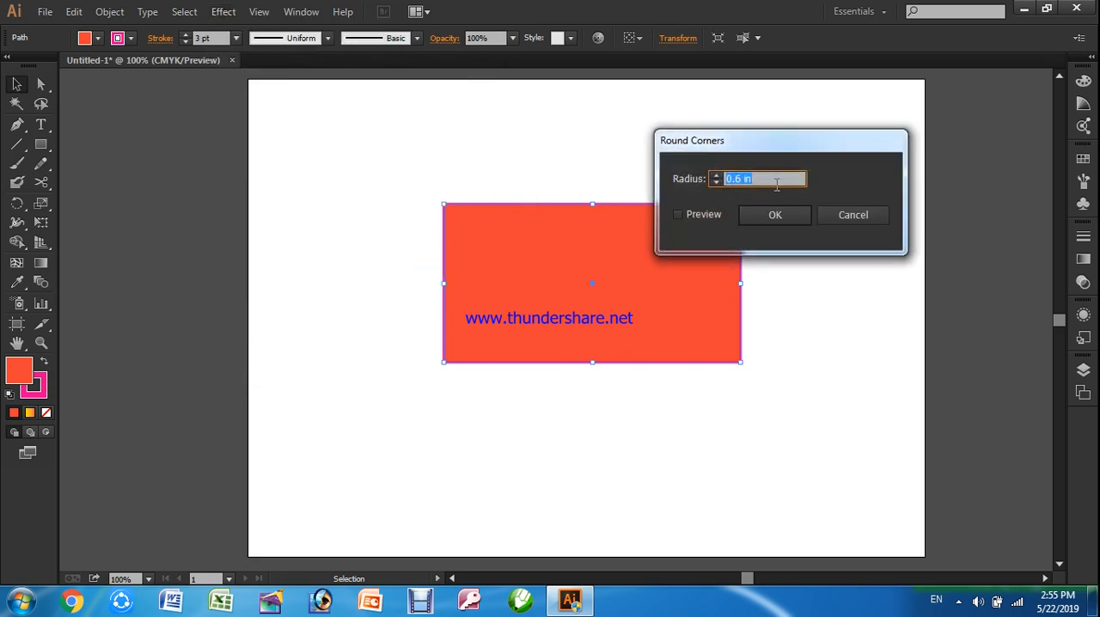
click(703, 214)
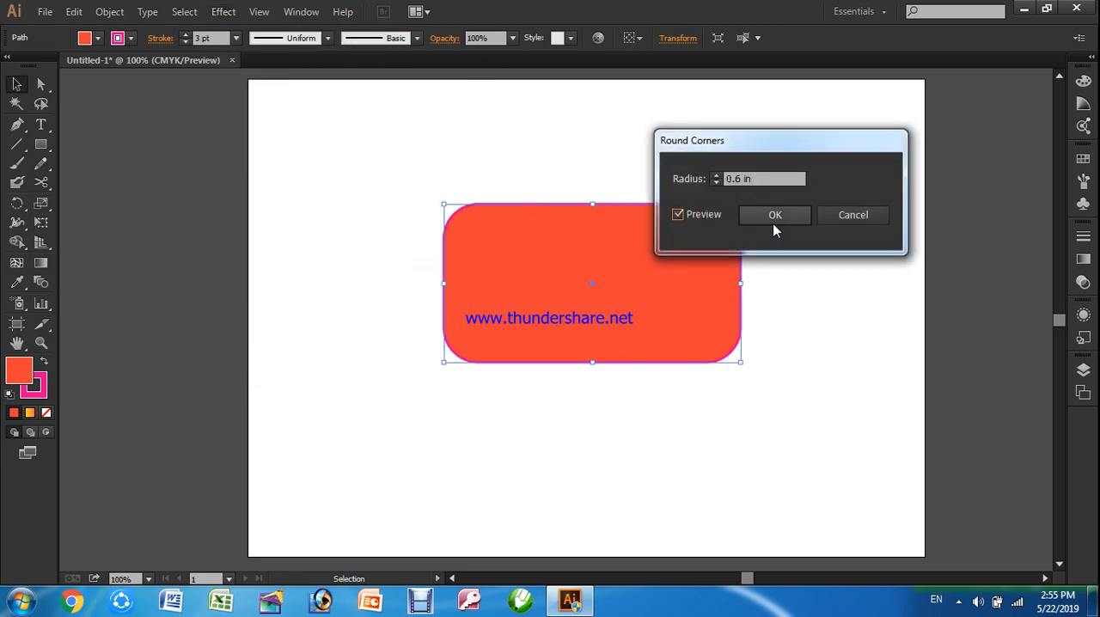
click(782, 222)
click(803, 302)
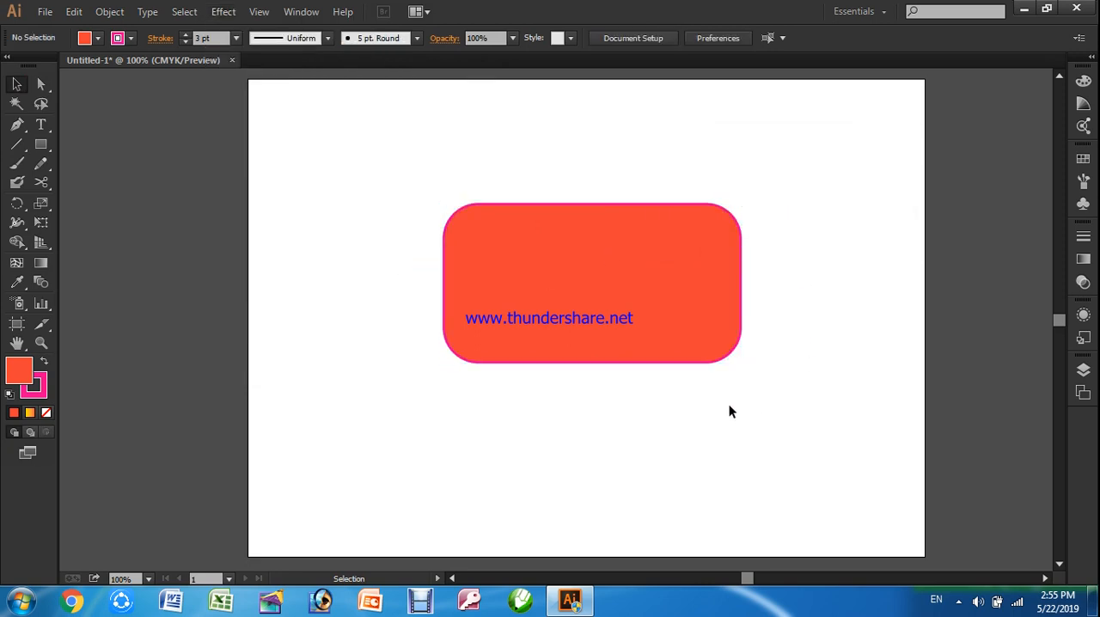
Duplicate the rounded rectangle horizontally to the left so that the copy overlaps half of the original
click(600, 243)
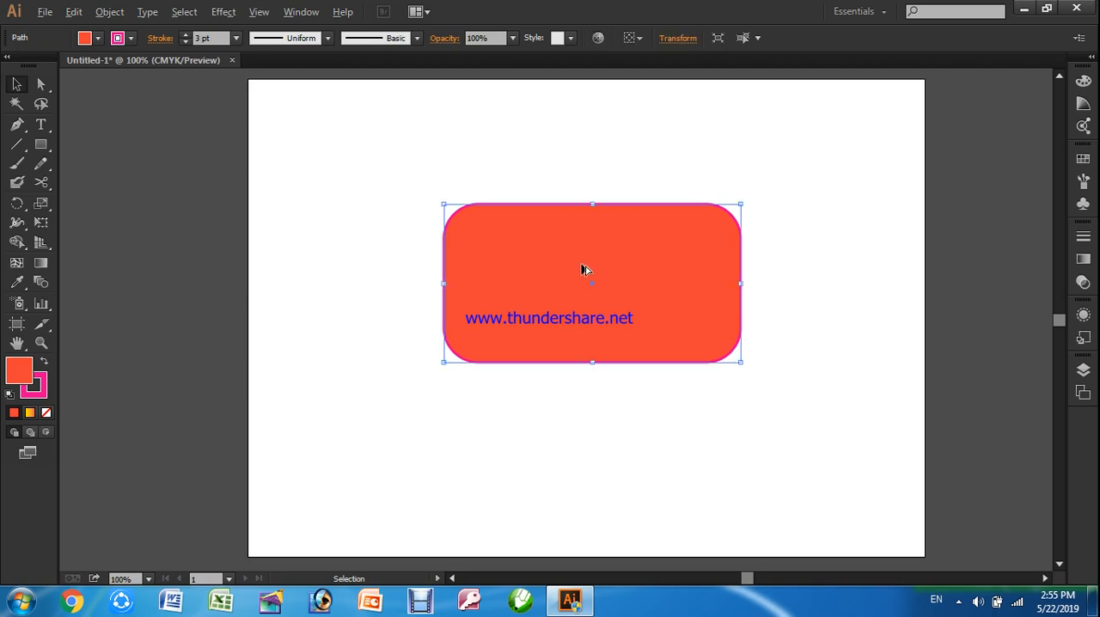
drag(589, 261, 445, 275)
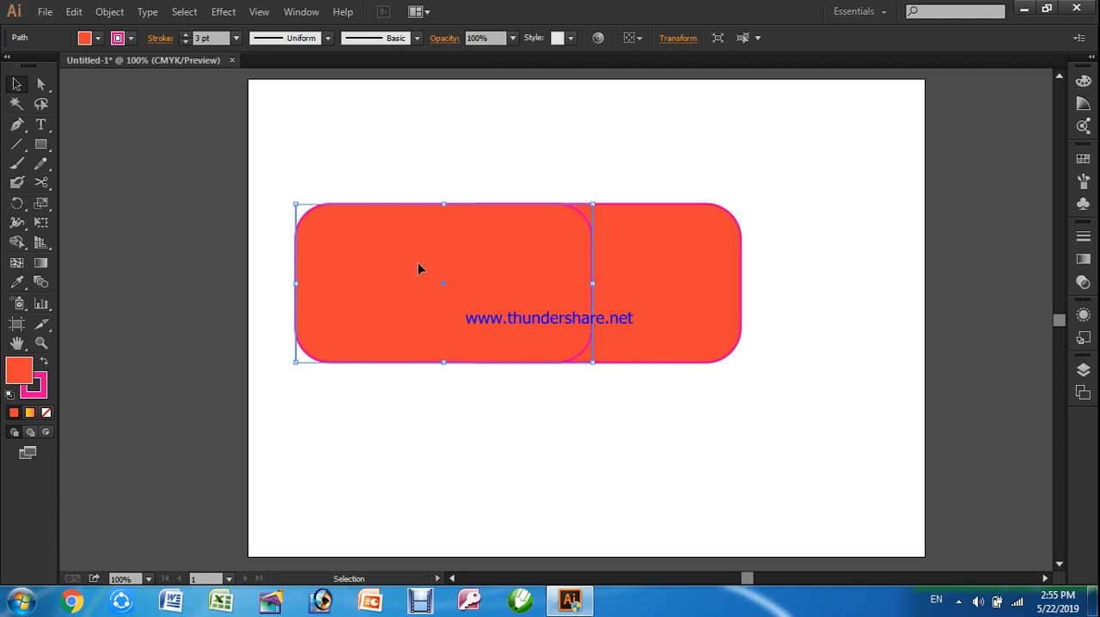
click(659, 445)
Remove the pink stroke from both overlapping rounded rectangles
click(540, 283)
click(185, 42)
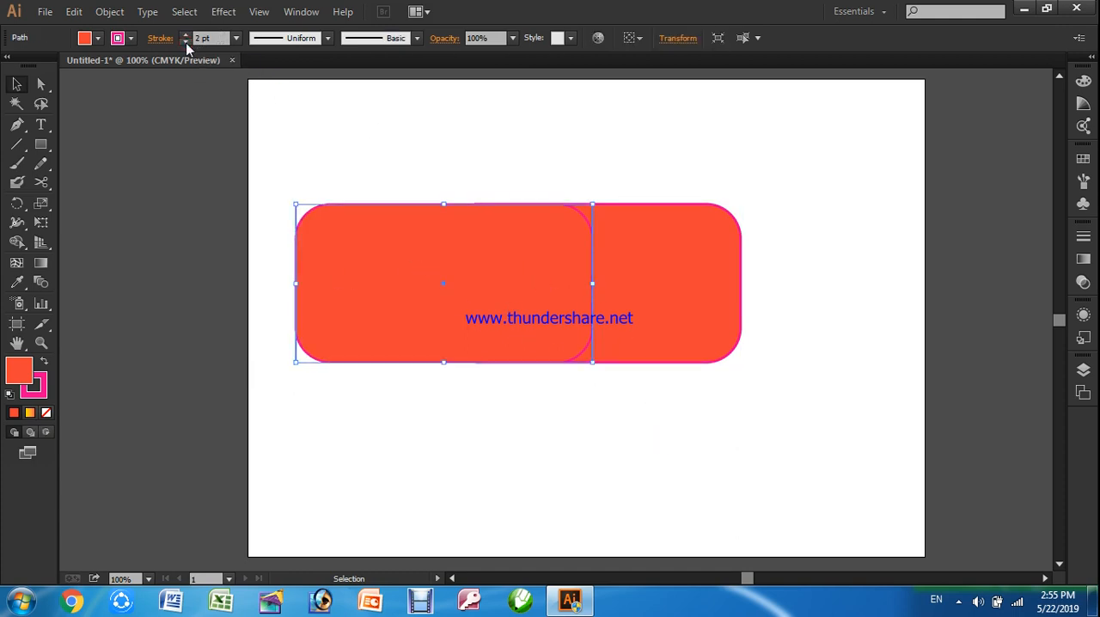
click(185, 41)
click(185, 41)
click(521, 410)
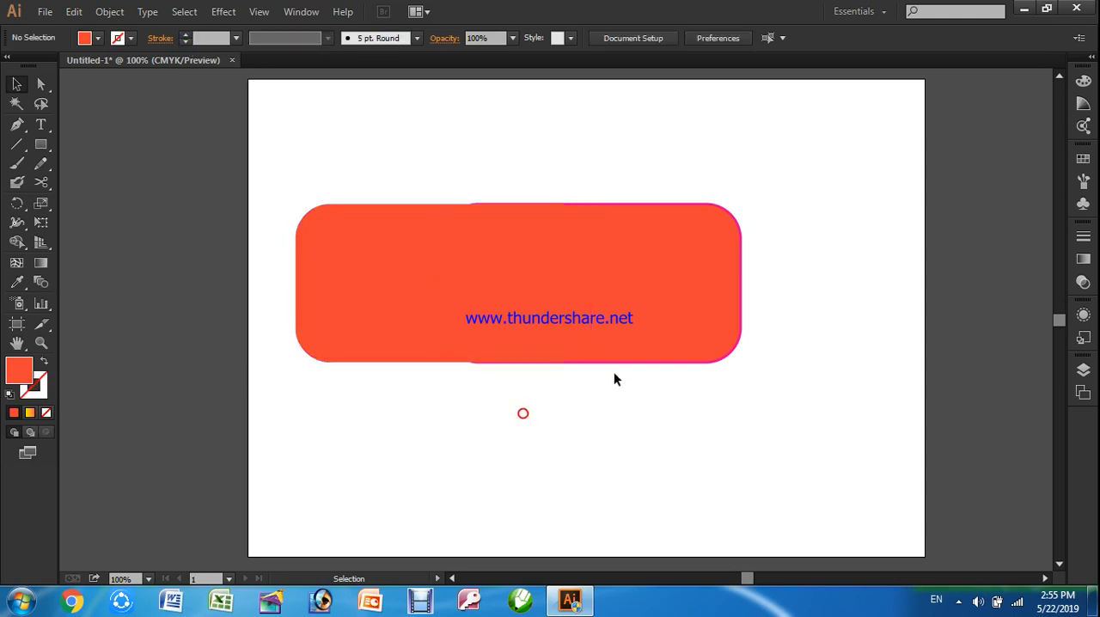
click(687, 281)
click(184, 42)
click(185, 41)
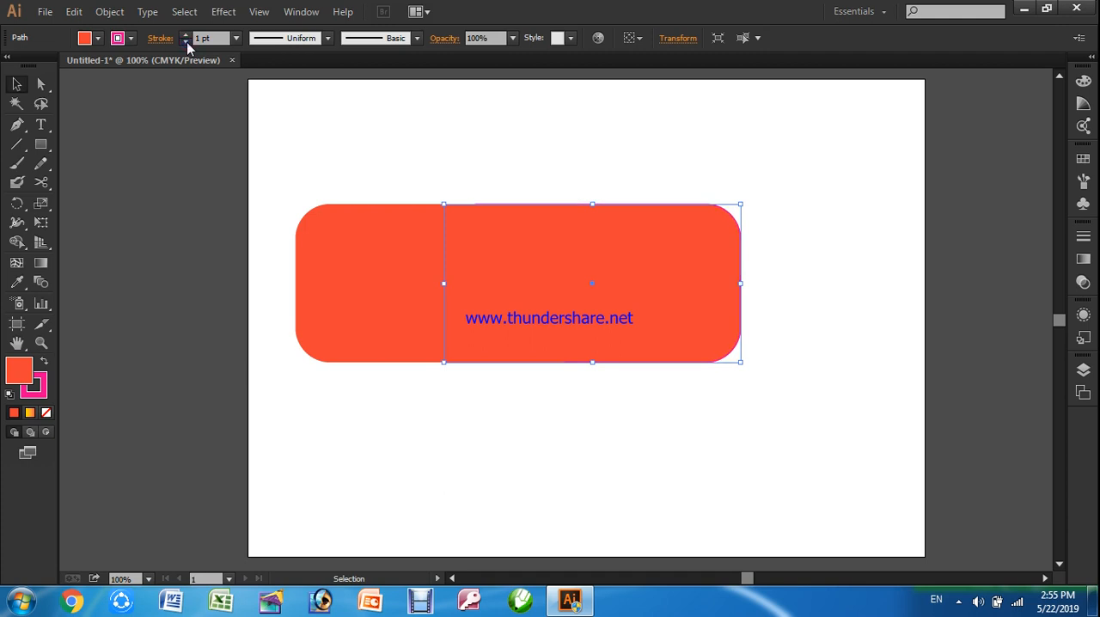
click(185, 41)
click(452, 416)
Shrink the left rounded rectangle from its top and sides to form a low, short vehicle hood
click(376, 262)
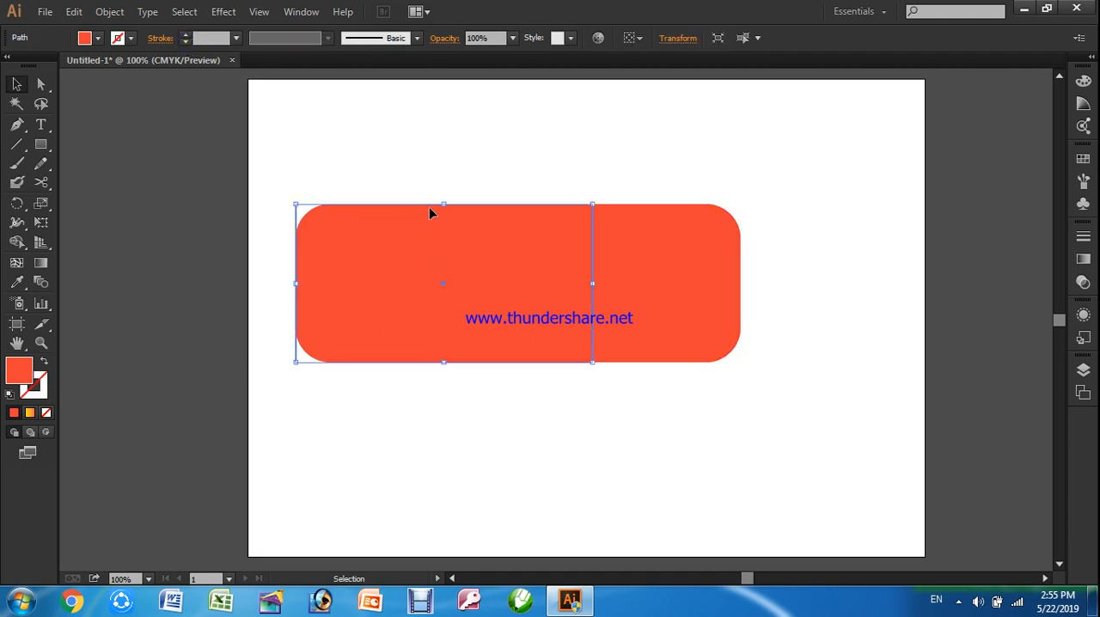
drag(445, 206, 442, 267)
drag(297, 314, 350, 311)
shift+click(597, 316)
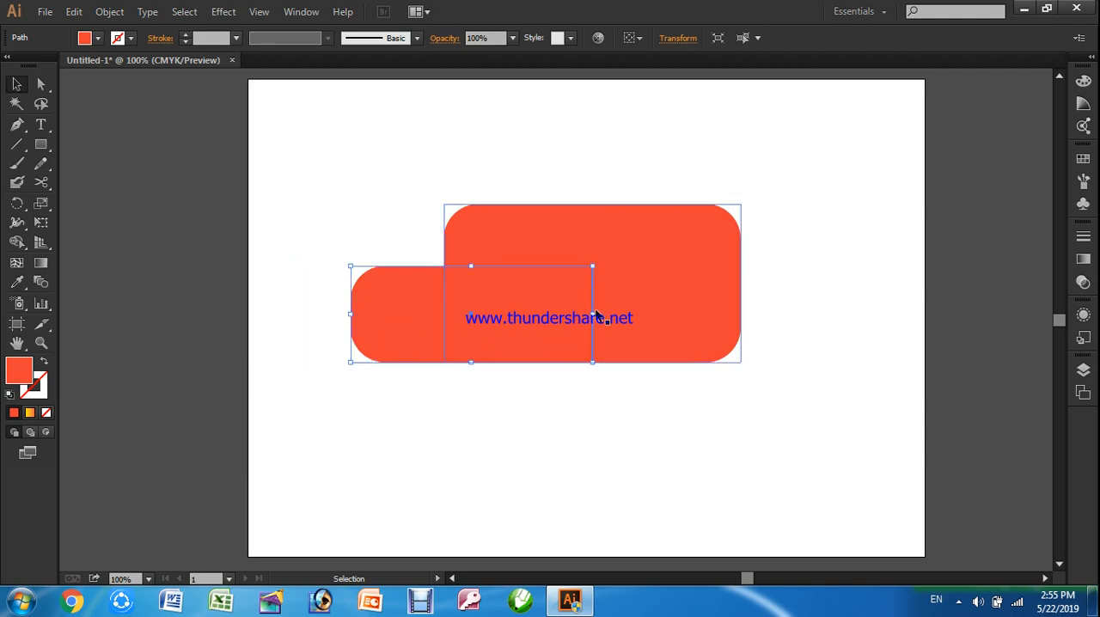
drag(598, 317, 558, 316)
Widen the large rounded rectangle slightly to the right and deselect it
click(644, 307)
drag(740, 285, 770, 285)
click(759, 419)
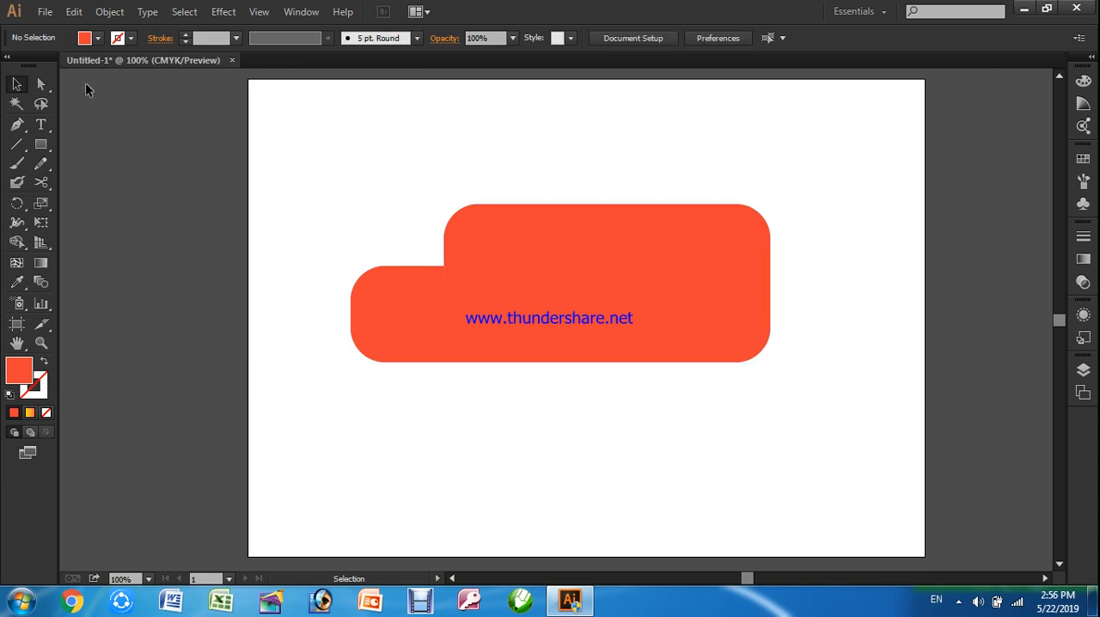
Draw a small upright rectangle in the upper-left part of the large body and fill it with grey-brown
click(41, 144)
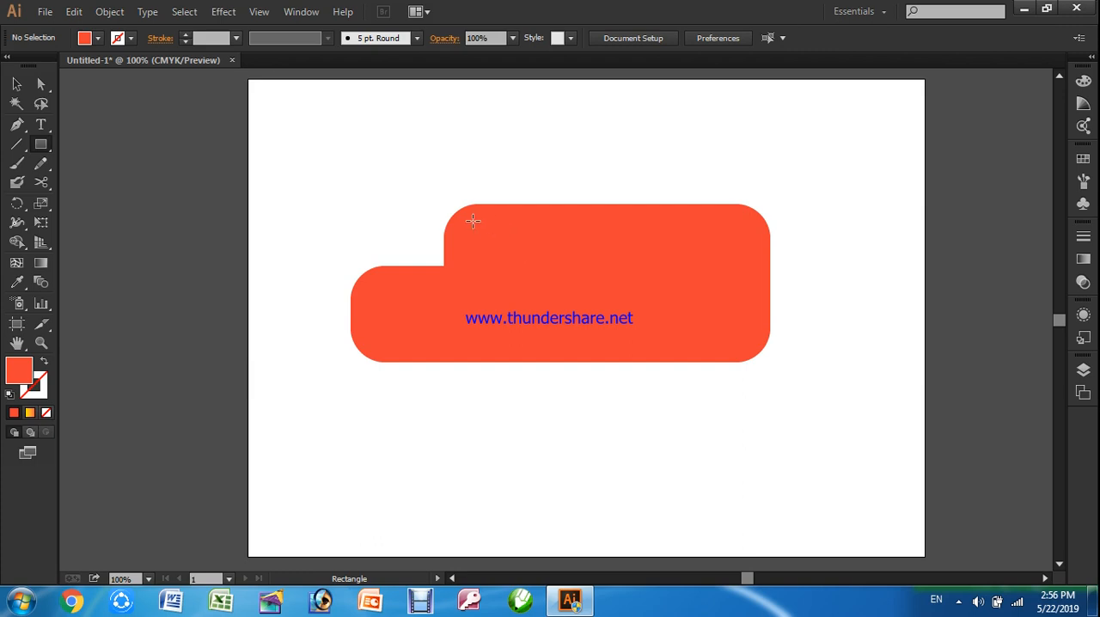
drag(472, 226, 524, 286)
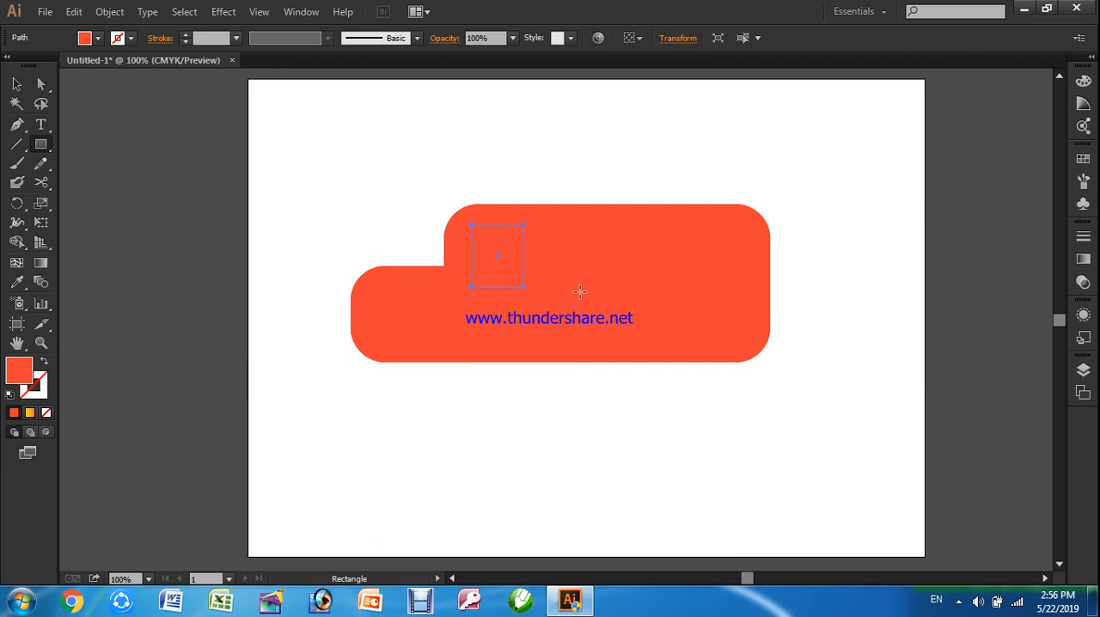
click(116, 39)
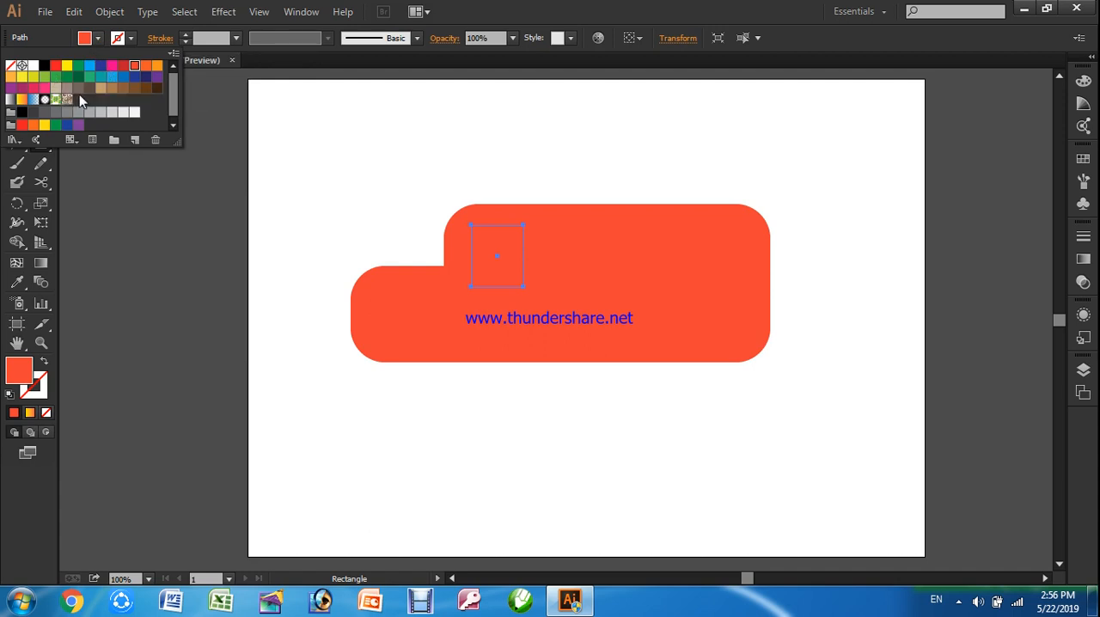
click(79, 89)
click(111, 216)
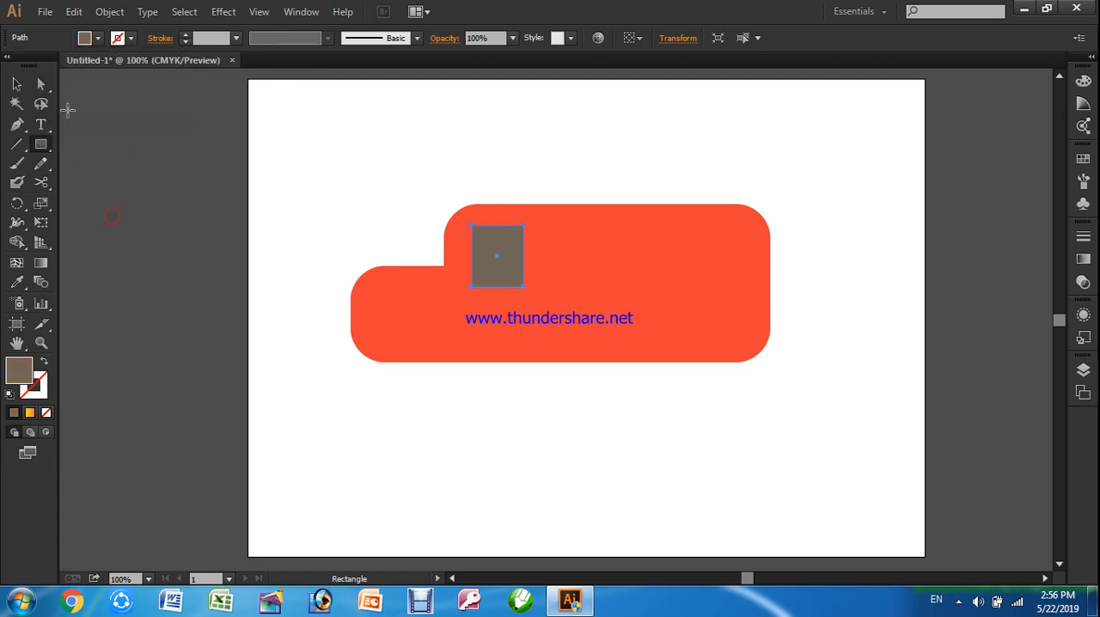
Duplicate the grey-brown rectangle to the right to make a row of four evenly spaced windows
click(17, 83)
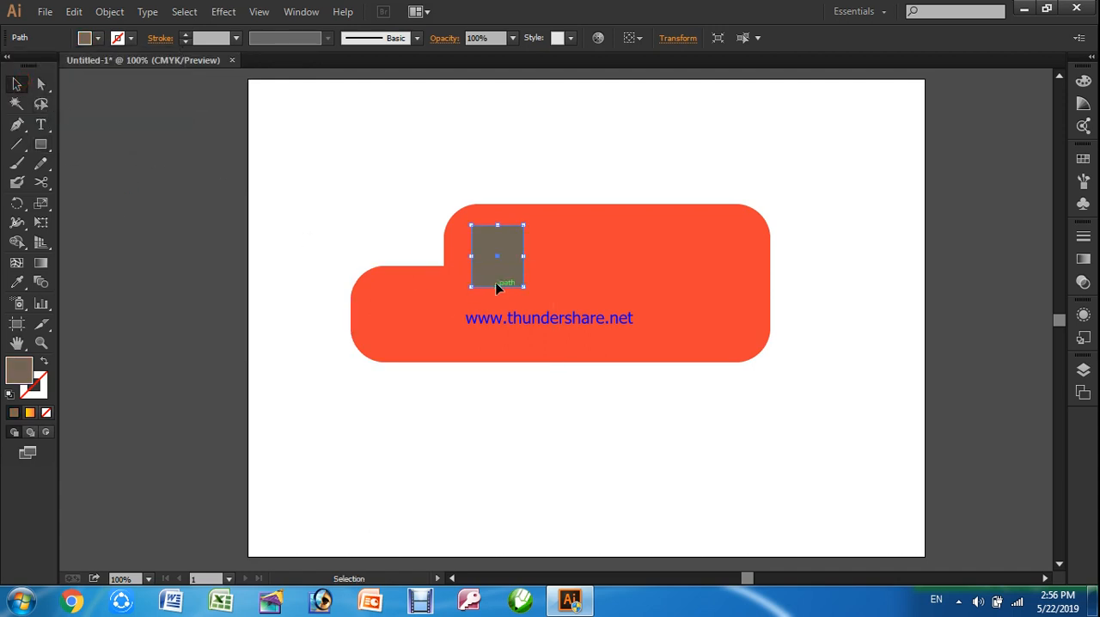
drag(496, 283, 562, 274)
drag(562, 274, 685, 273)
click(696, 394)
Stretch the second window from the left downward to form a door
click(559, 258)
drag(559, 286, 597, 323)
click(636, 422)
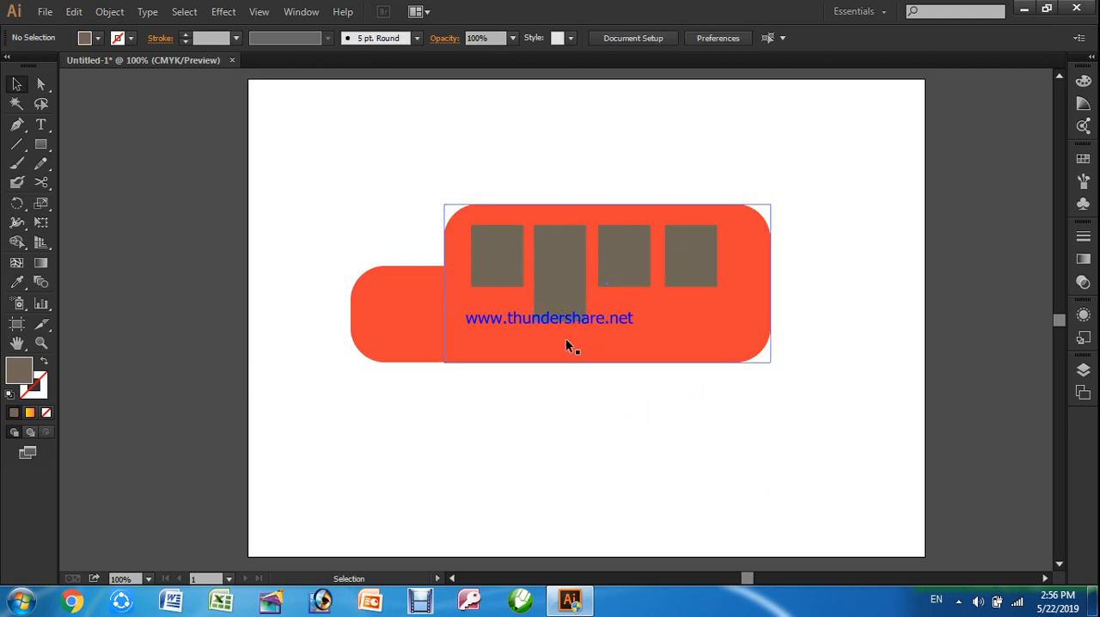
Select the three windows and the door together and give them a 3 pt white stroke
click(490, 252)
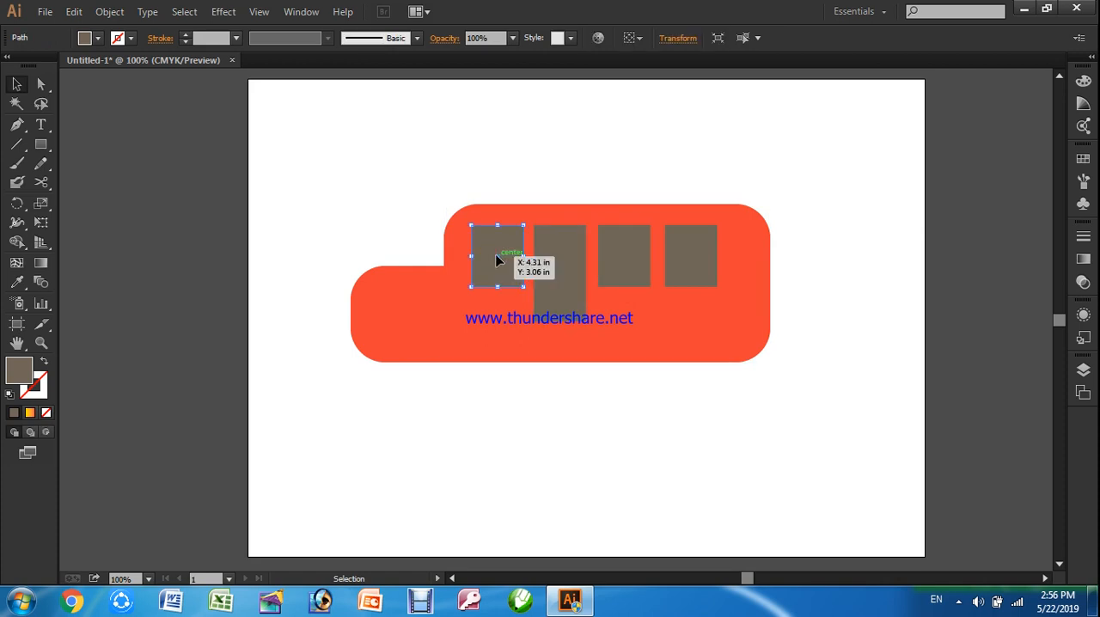
click(522, 416)
click(519, 252)
shift+click(564, 279)
shift+click(636, 265)
shift+click(705, 269)
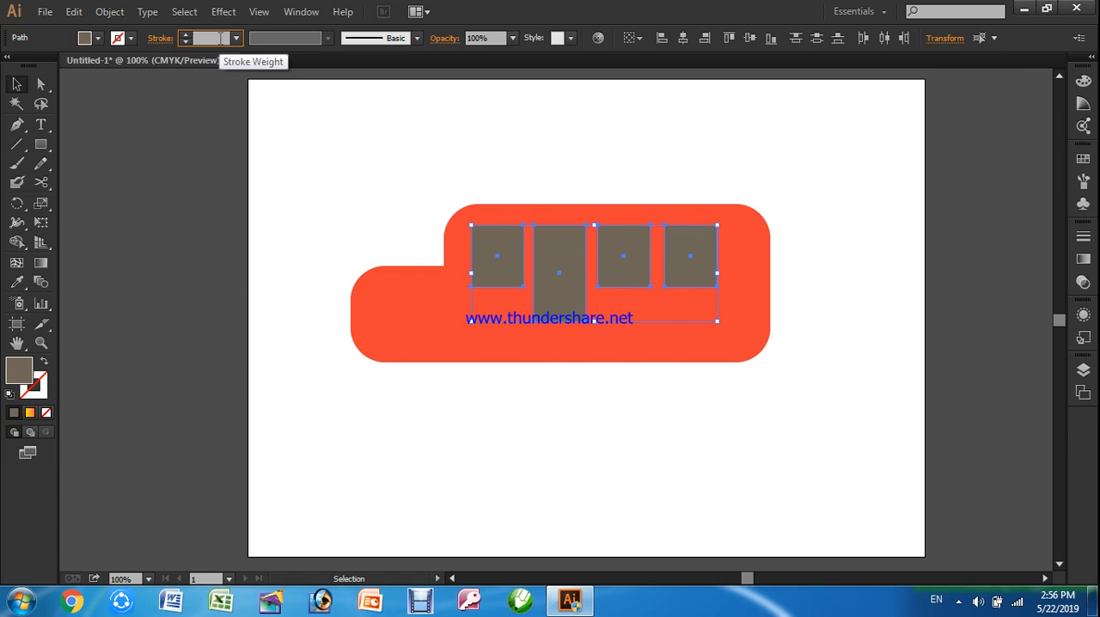
key(Return)
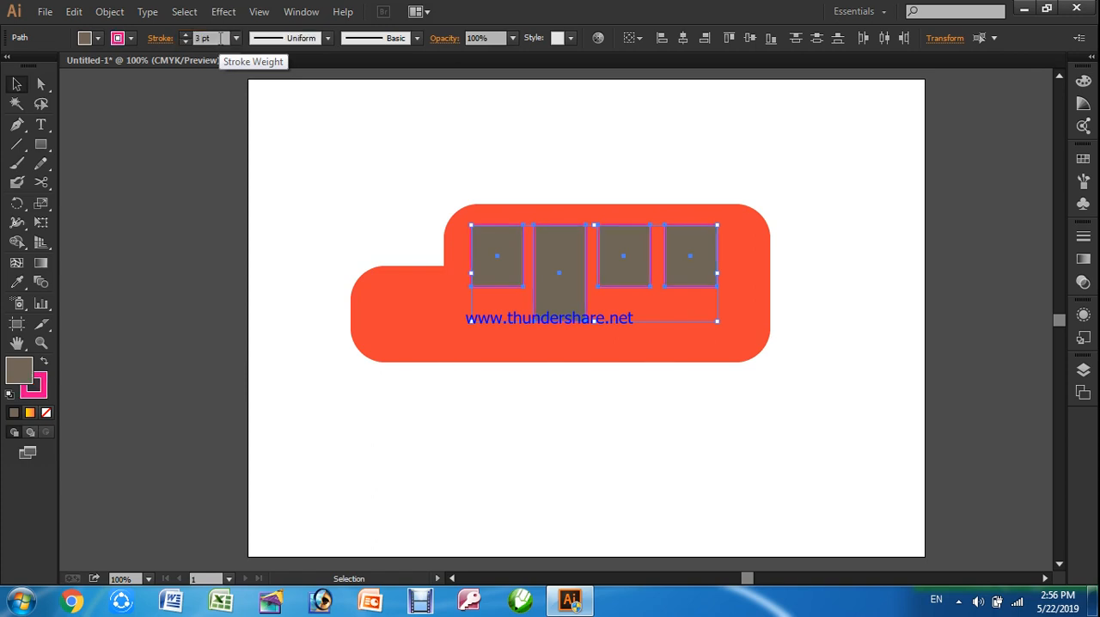
click(131, 40)
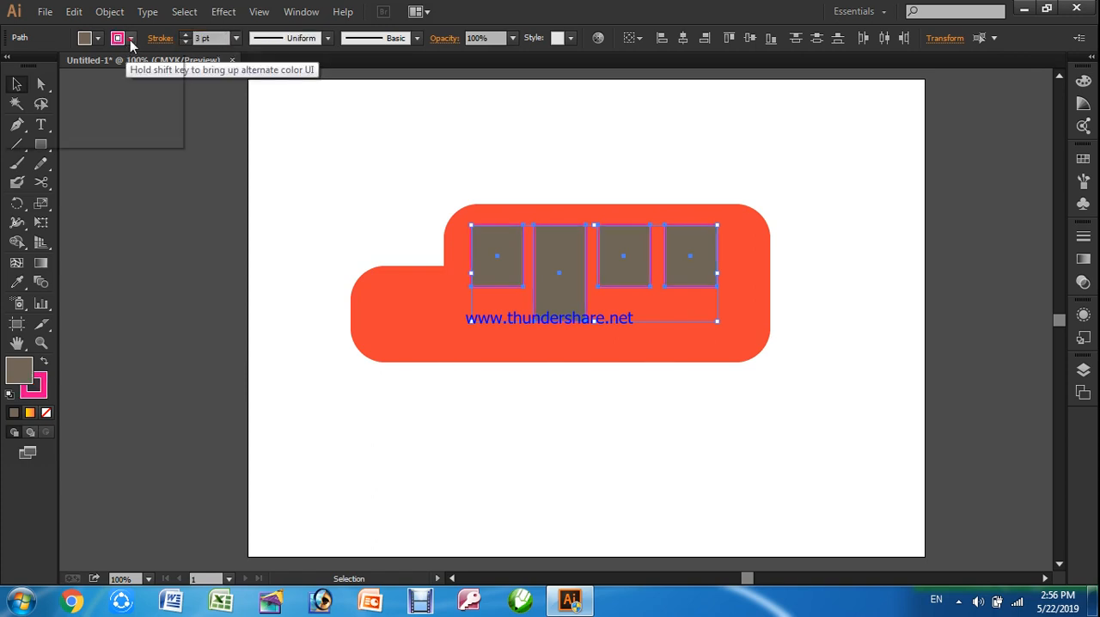
click(35, 67)
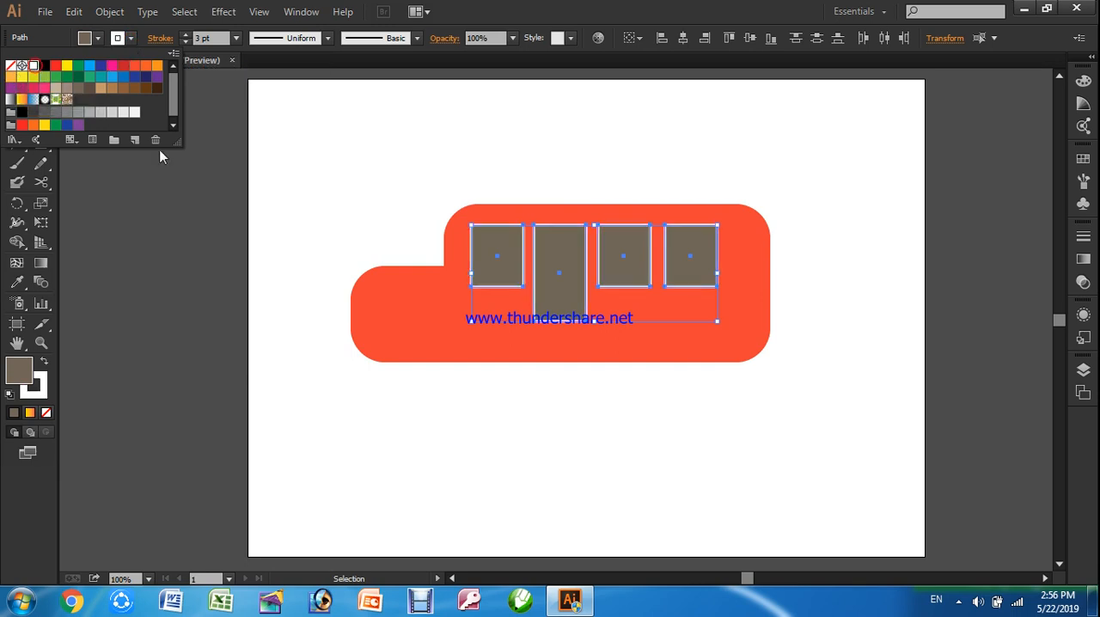
click(398, 388)
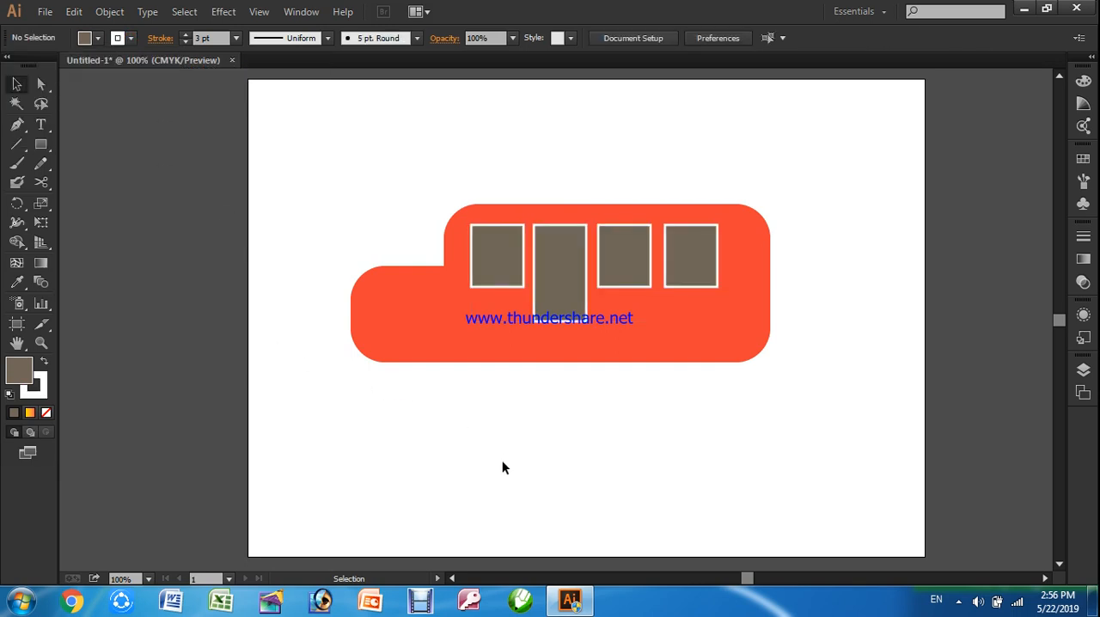
Draw a circle with the Ellipse tool above the hood and fill it with blue
click(51, 150)
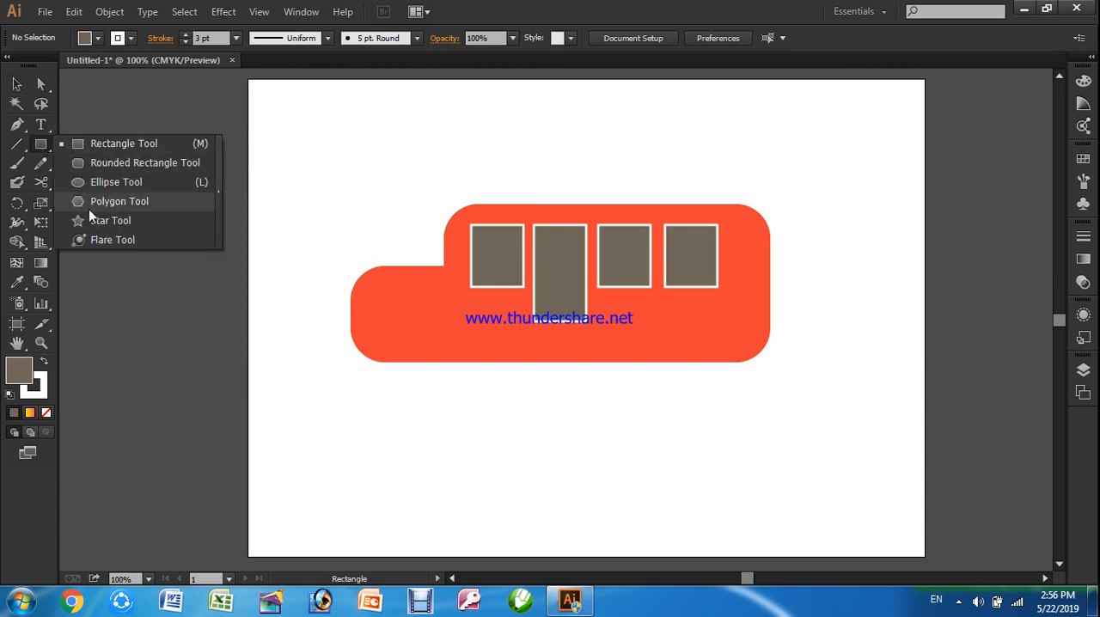
click(94, 188)
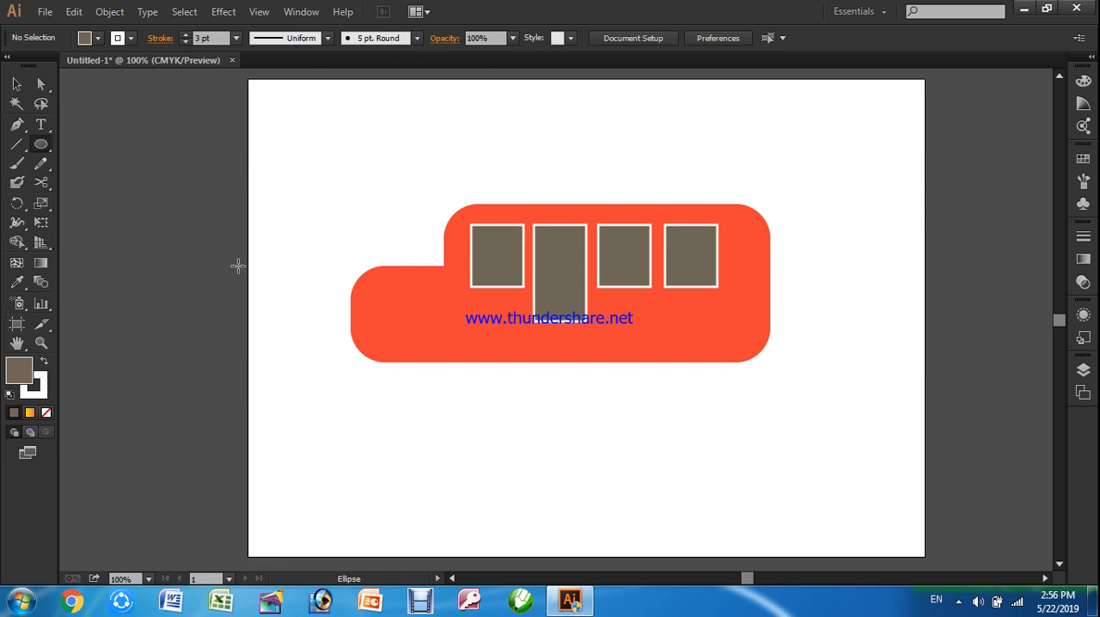
drag(313, 147, 398, 231)
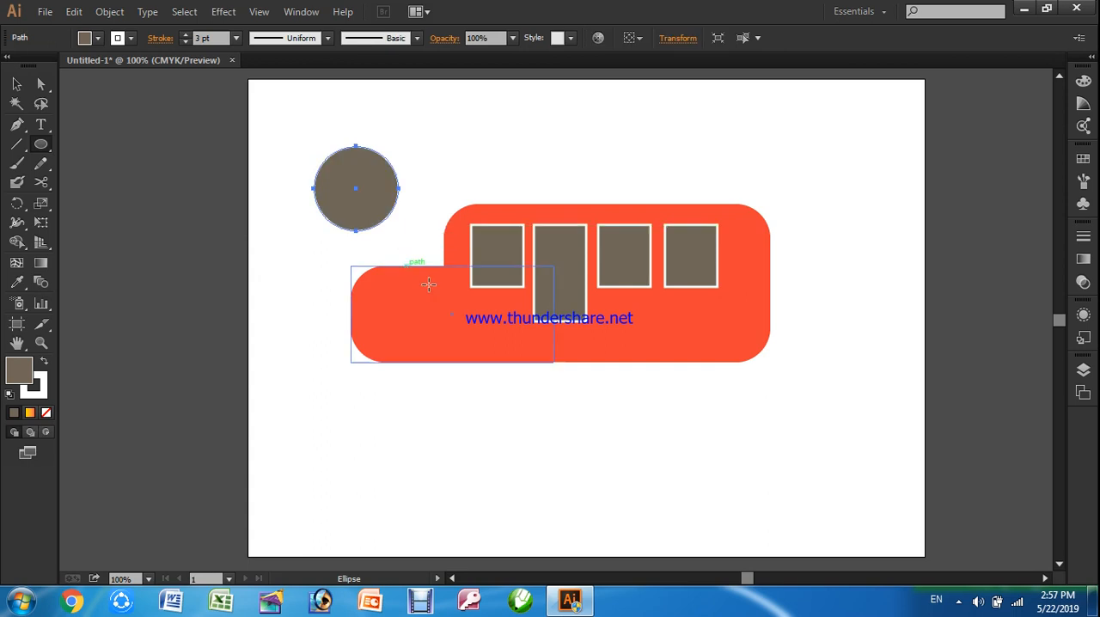
click(128, 39)
click(128, 40)
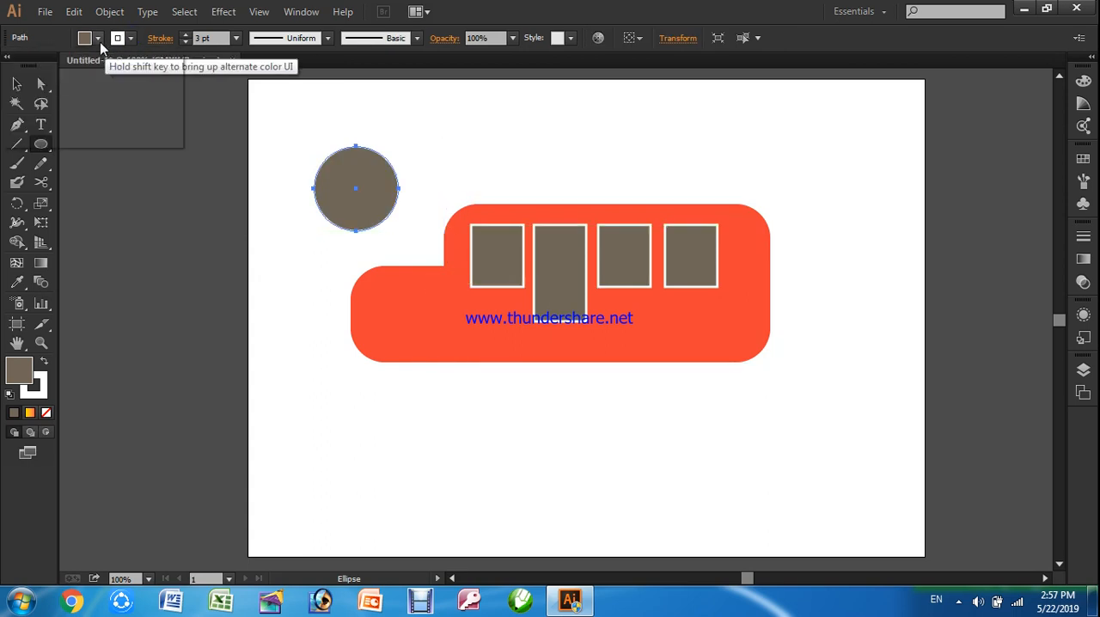
click(99, 41)
click(121, 77)
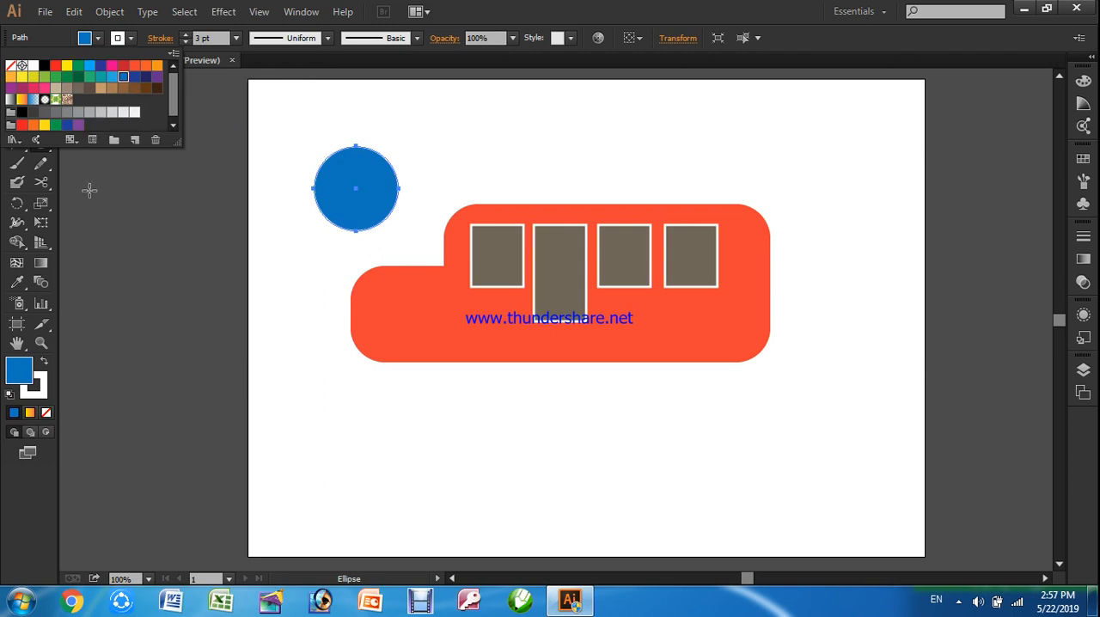
Move the blue circle onto the body's lower edge as the front wheel and copy it to the right as the rear wheel
click(16, 85)
drag(370, 185, 494, 364)
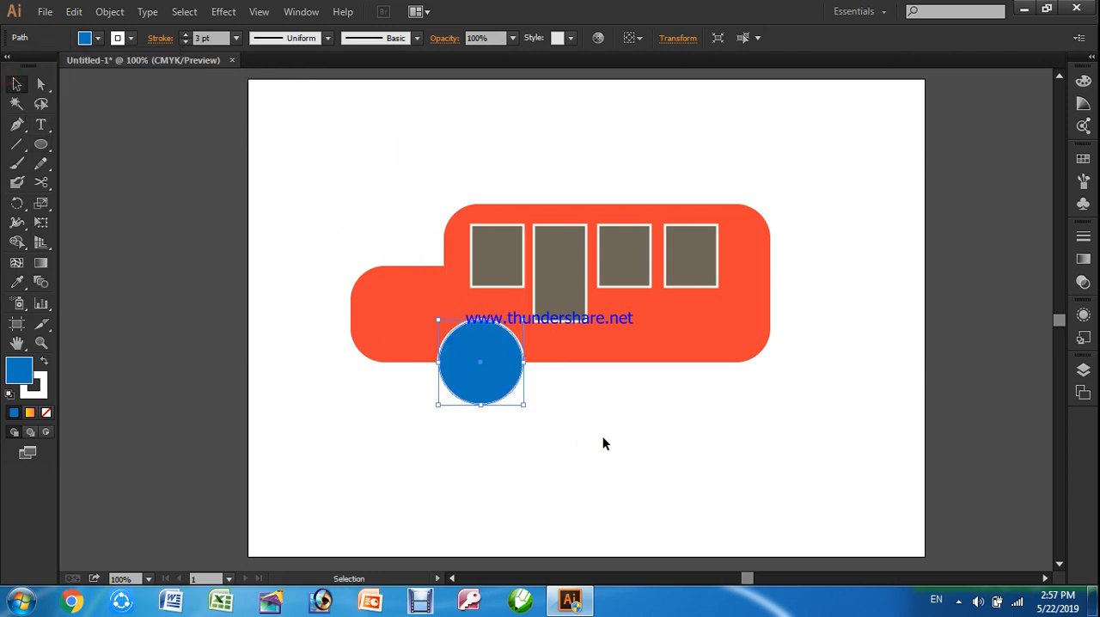
drag(490, 373, 740, 394)
click(823, 386)
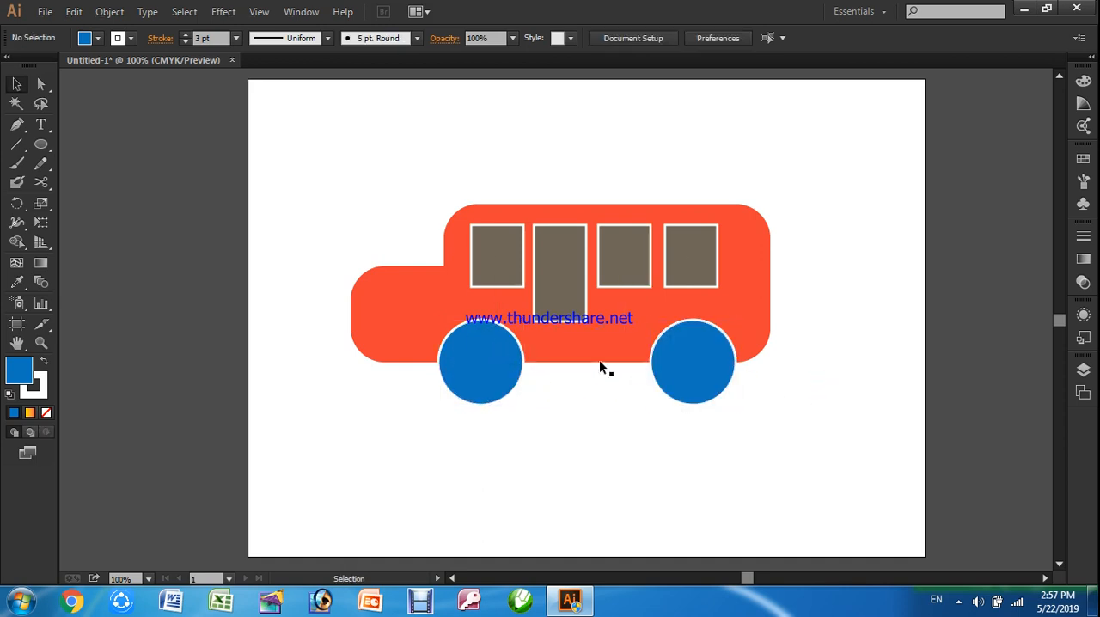
Copy the front wheel to the artboard's upper-left area and shrink the copy about its centre
click(496, 379)
drag(493, 375, 353, 193)
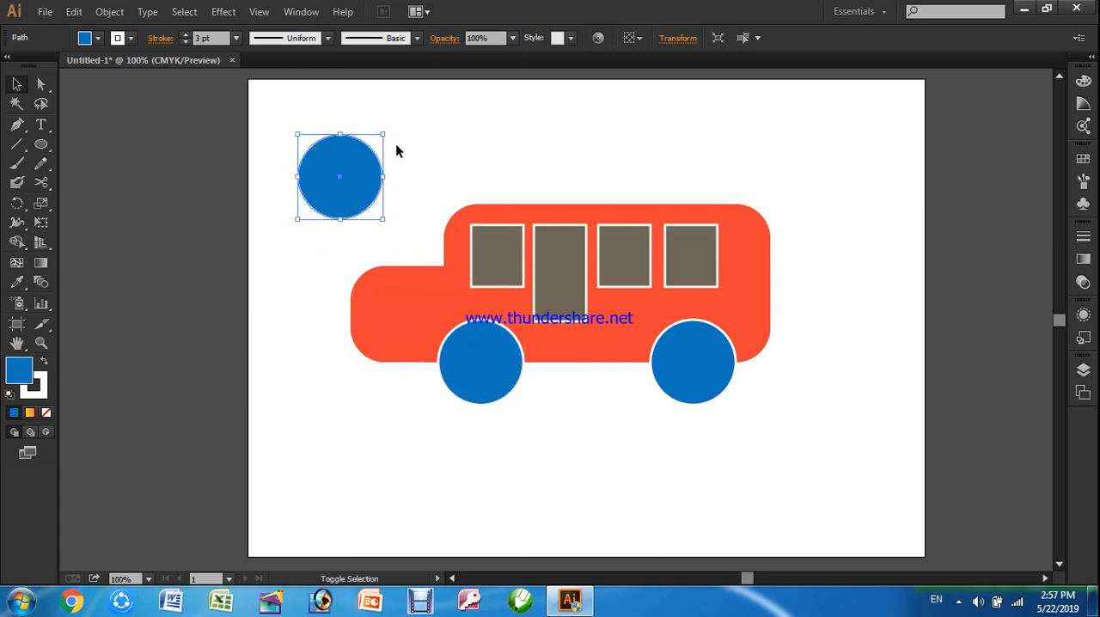
drag(384, 136, 373, 147)
key(ctrl+z)
drag(387, 135, 388, 145)
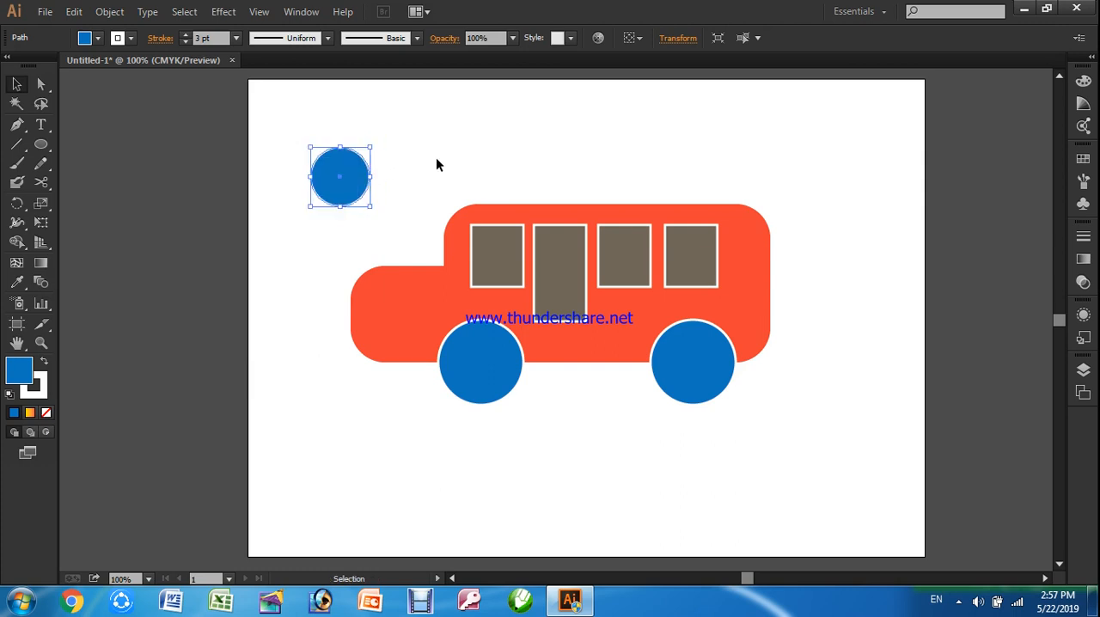
Fill the small circle with brown and move it onto the centre of the front wheel
click(98, 37)
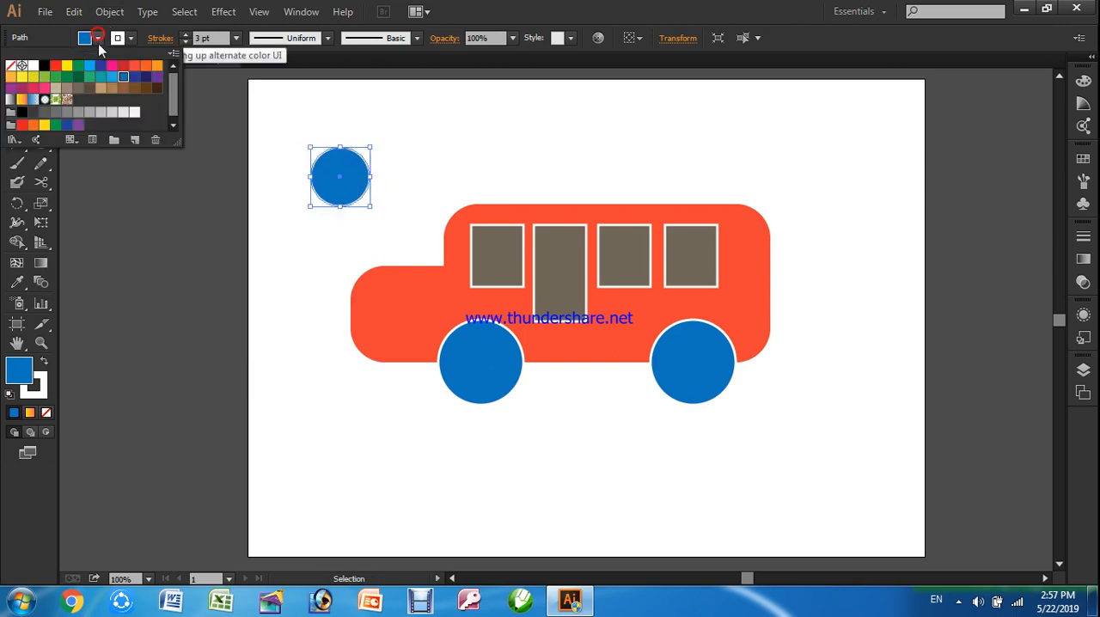
click(133, 78)
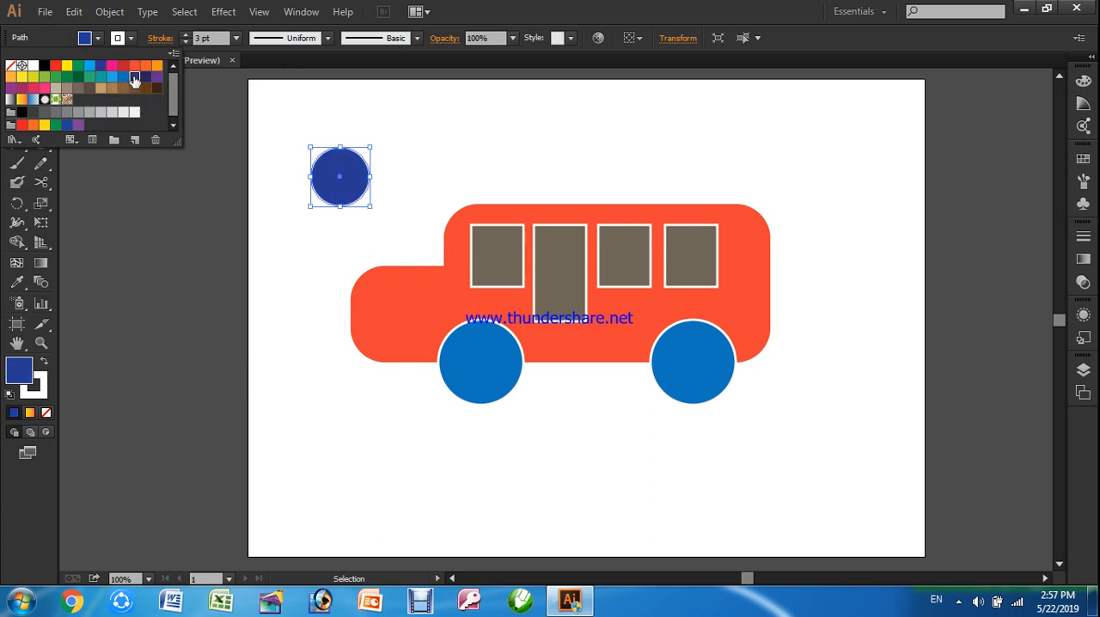
click(101, 39)
click(100, 39)
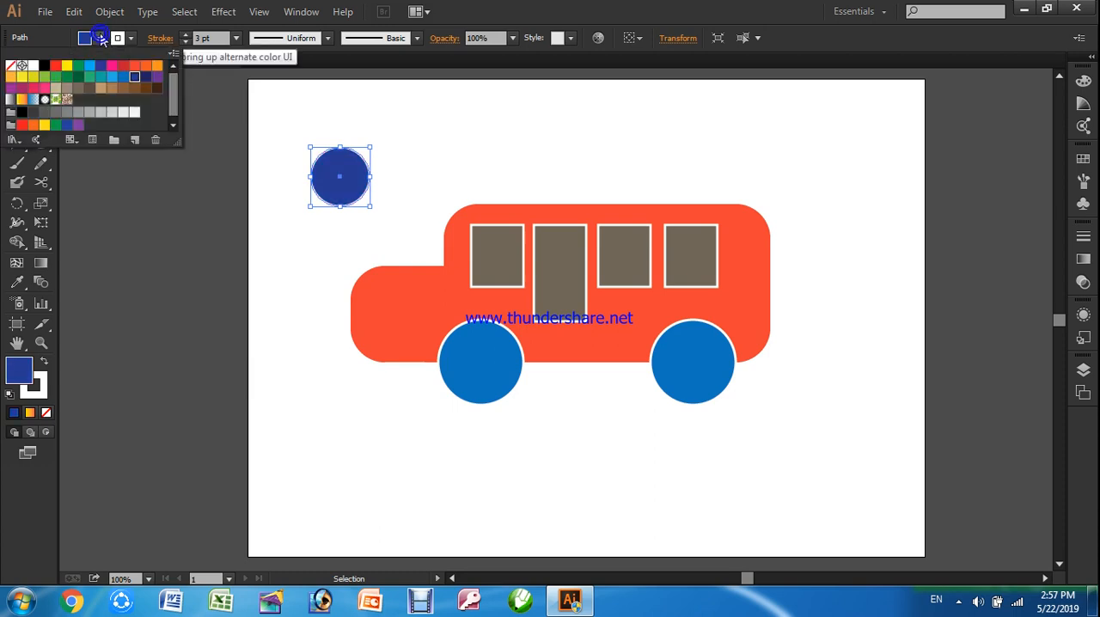
click(134, 87)
click(198, 194)
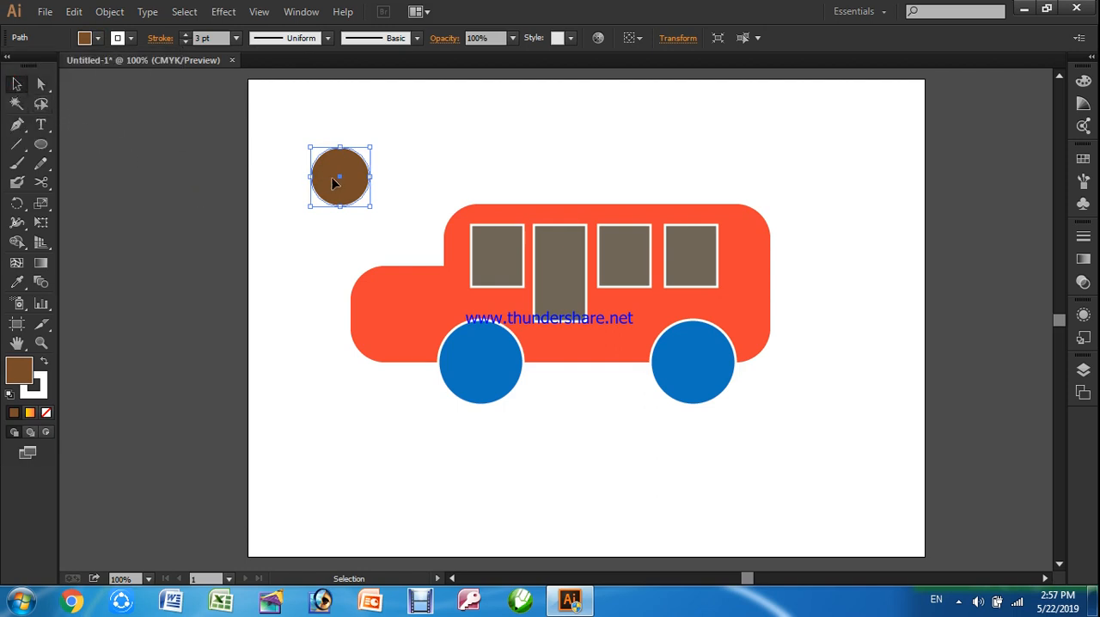
drag(335, 175, 472, 357)
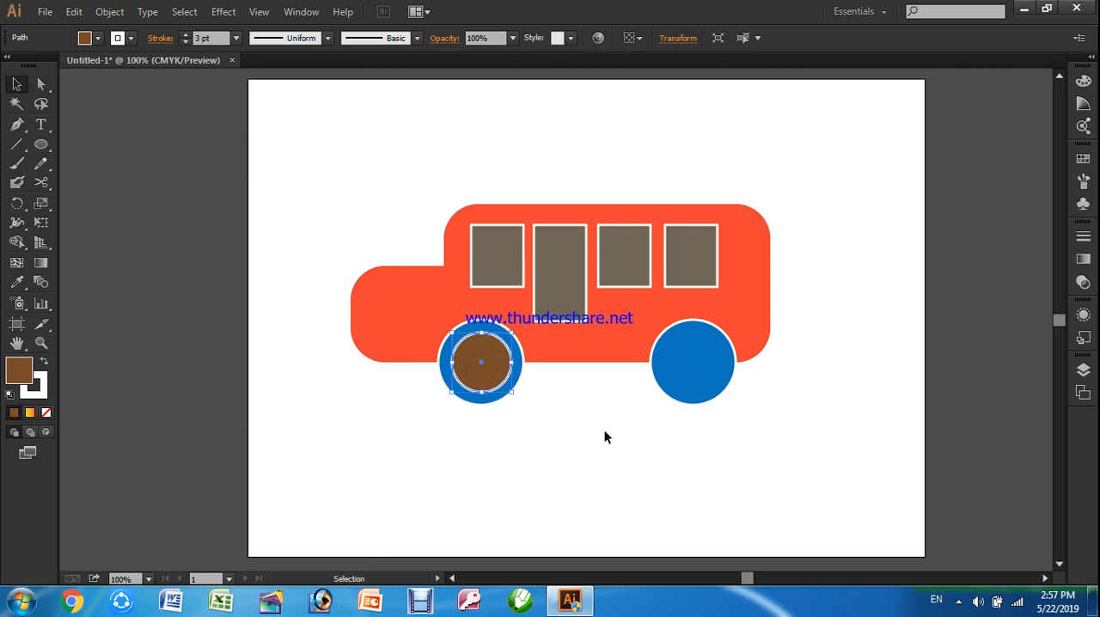
Try to copy the brown hub circle from the front wheel onto the centre of the rear wheel
drag(492, 368, 705, 363)
click(780, 427)
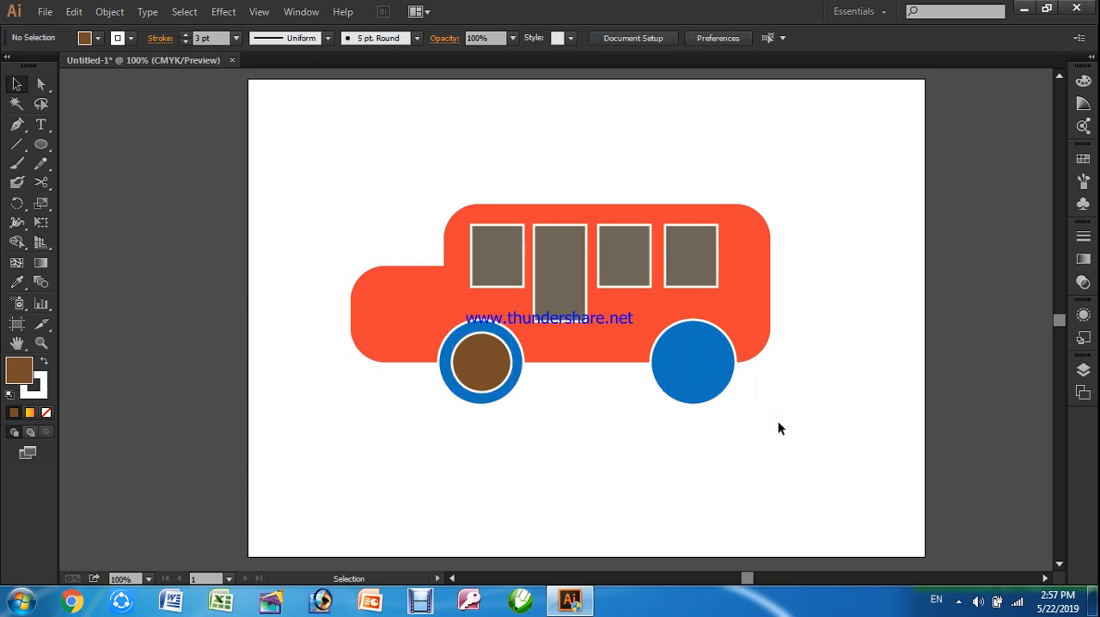
click(701, 378)
click(743, 419)
click(493, 364)
click(564, 427)
click(484, 367)
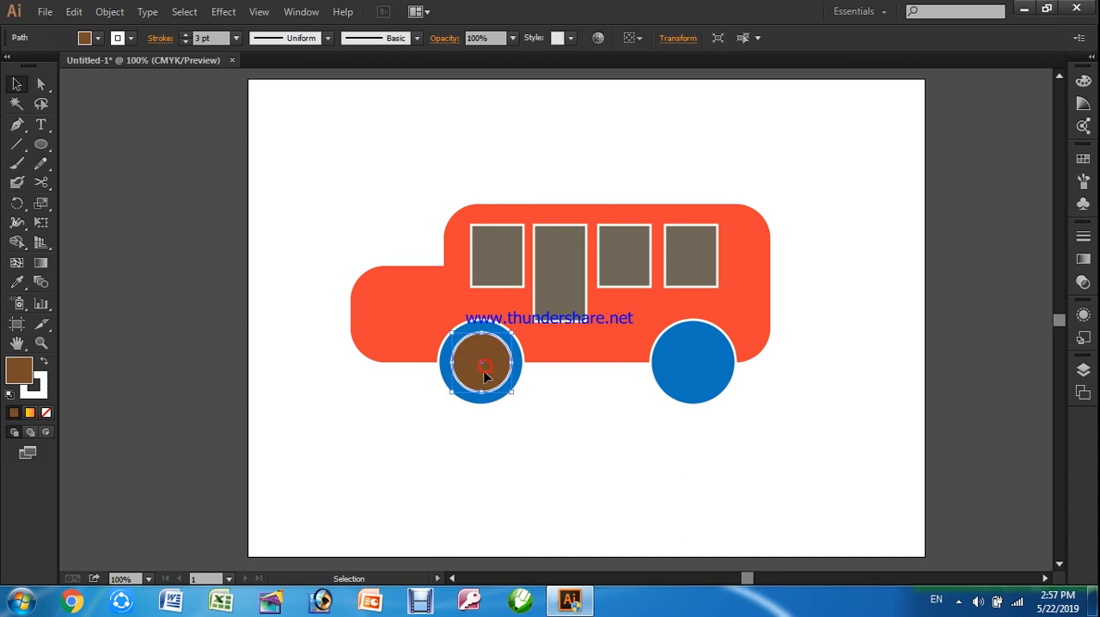
drag(489, 369, 701, 378)
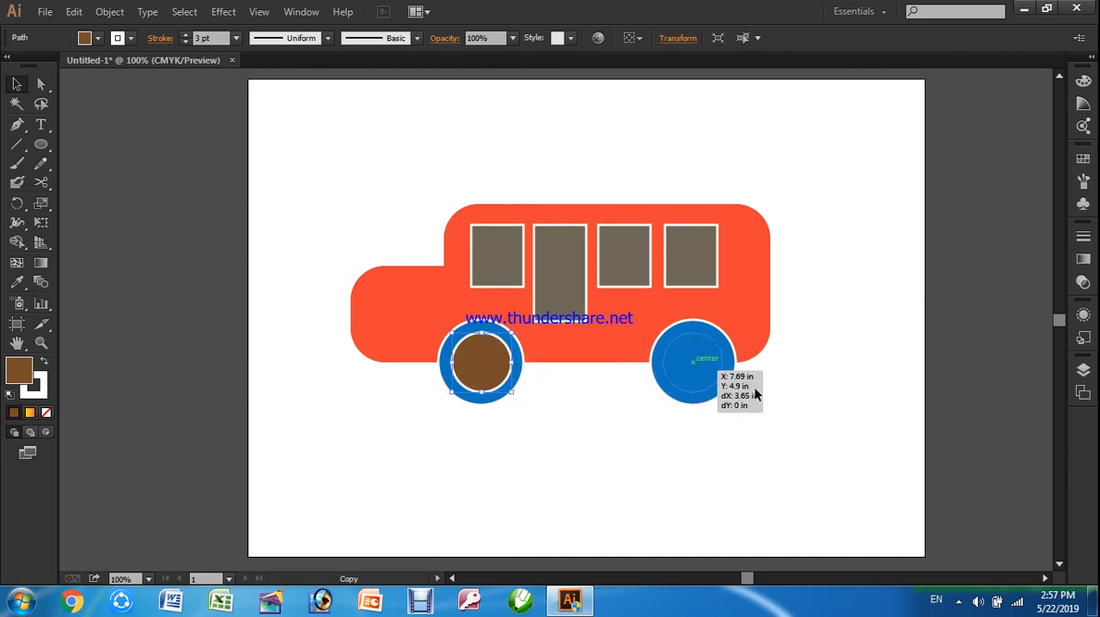
click(731, 387)
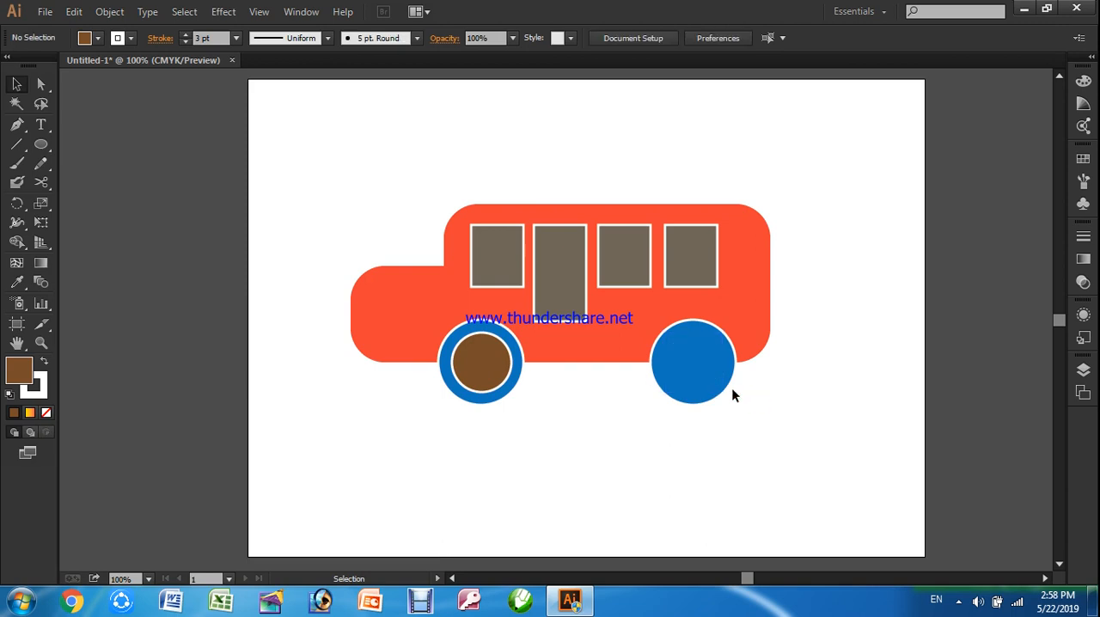
double_click(687, 361)
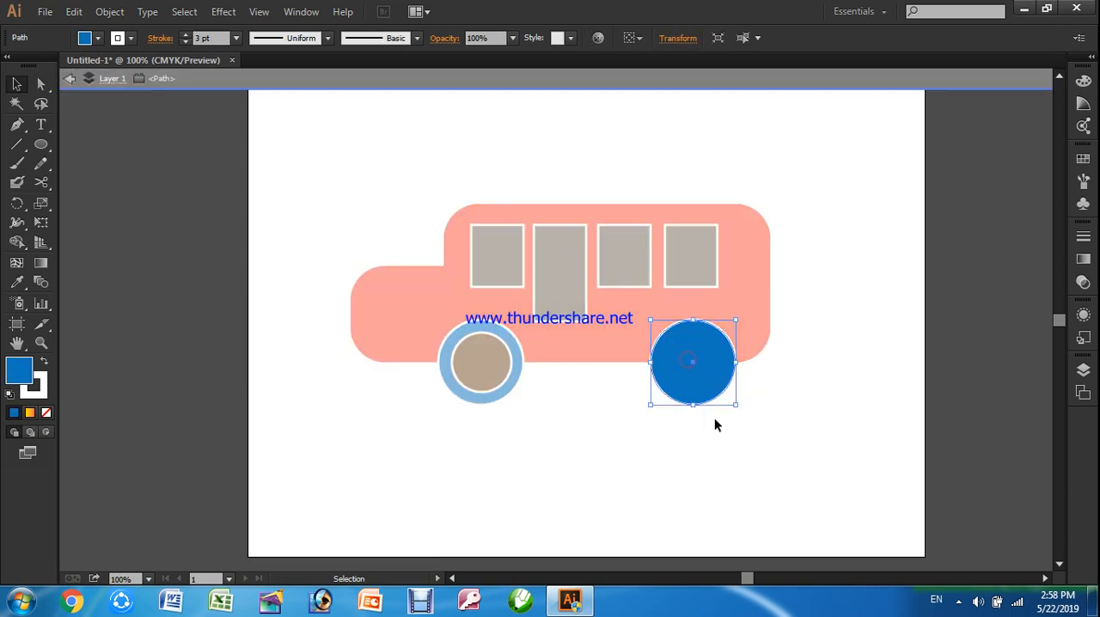
click(792, 380)
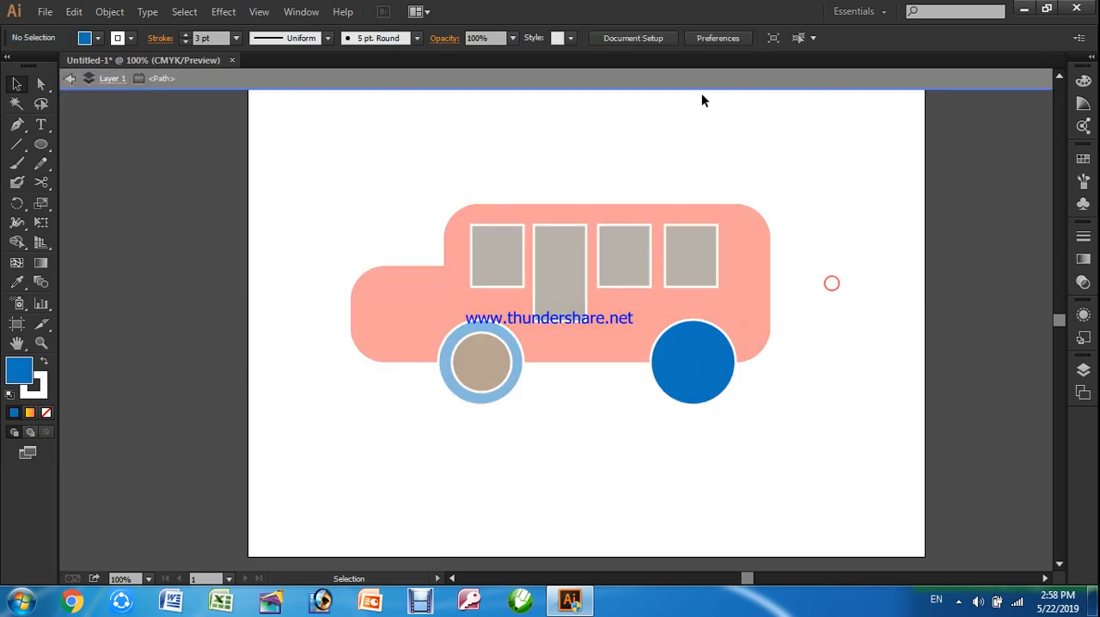
click(687, 86)
click(696, 369)
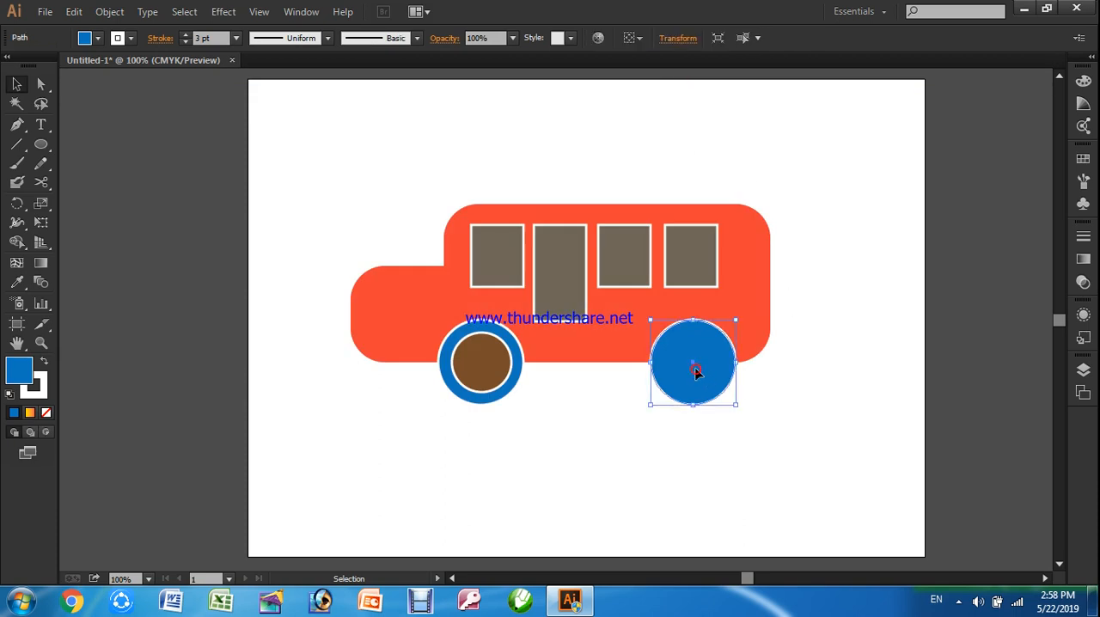
click(520, 393)
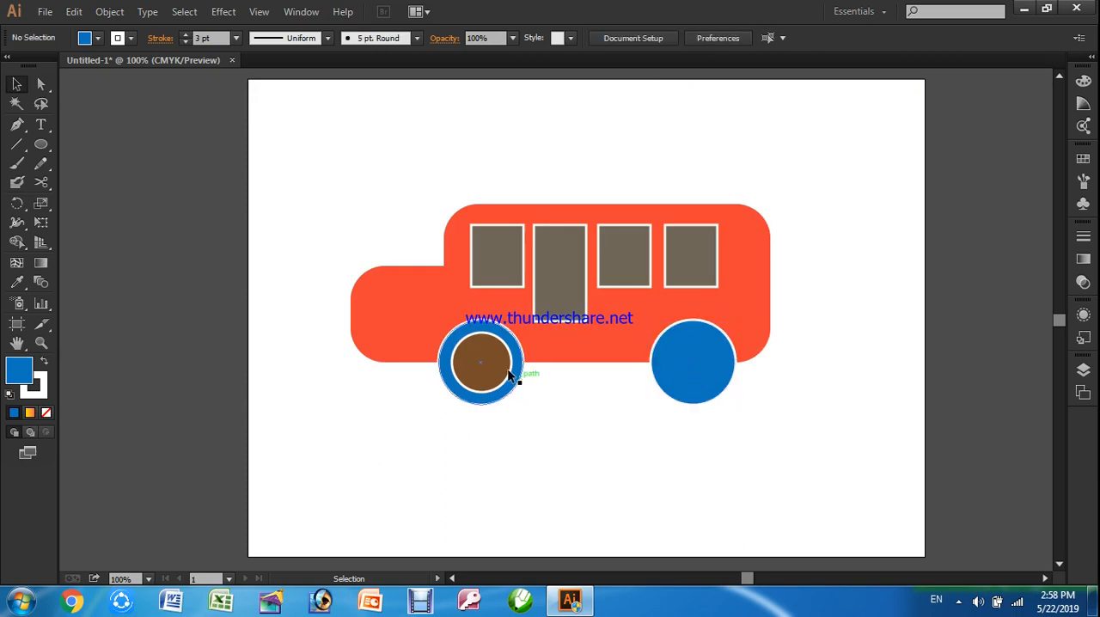
Copy the brown hub circle from the front wheel onto the rear wheel and bring the copy to the front
click(498, 364)
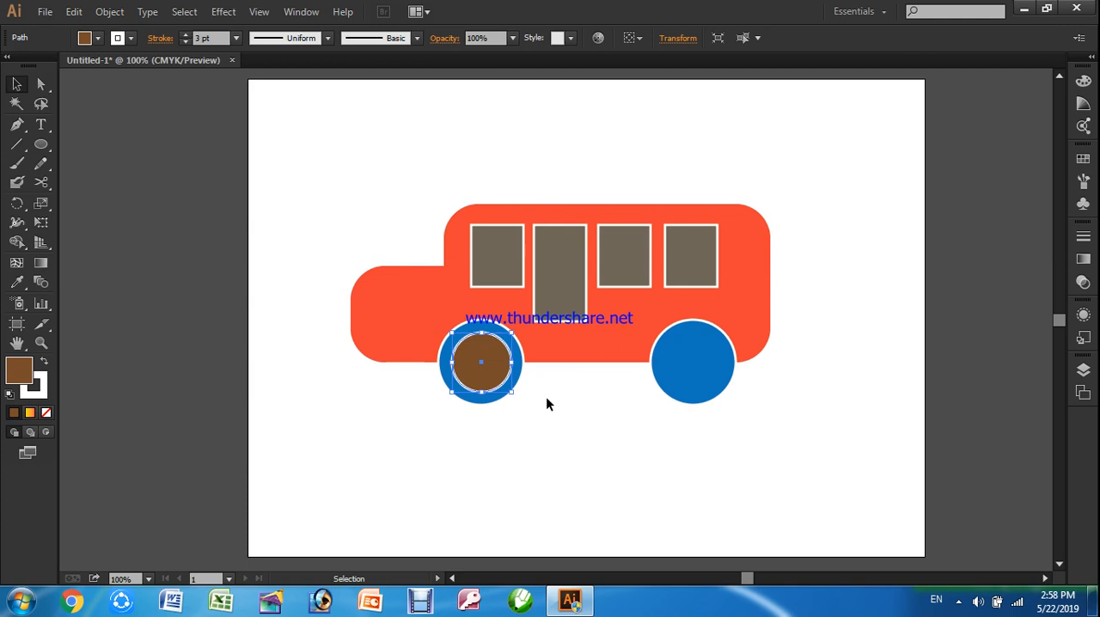
drag(501, 381, 728, 396)
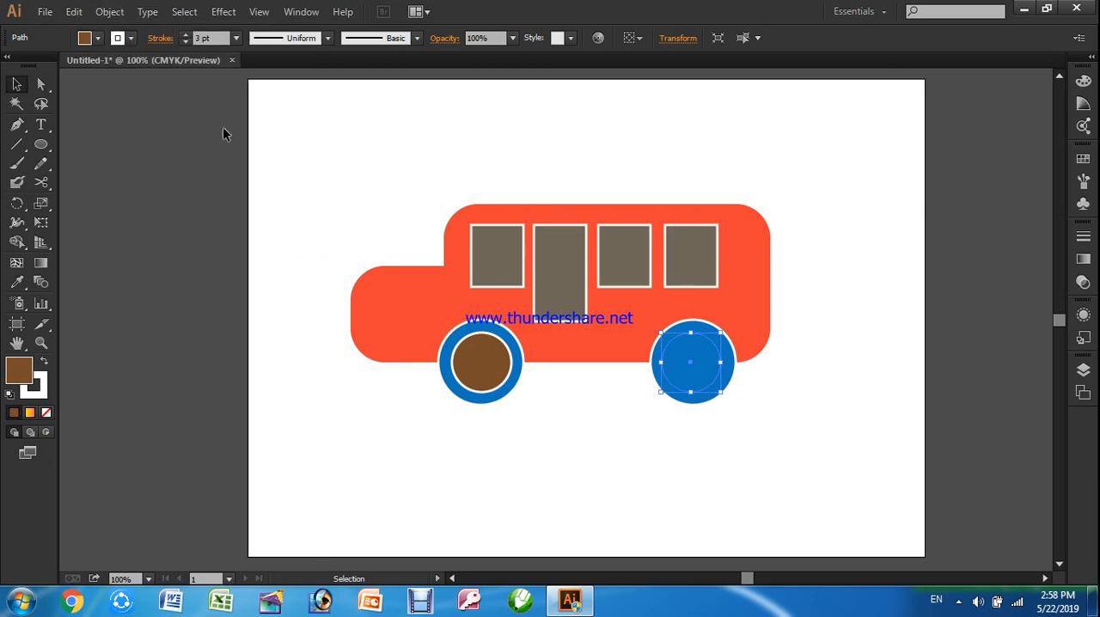
right_click(701, 378)
mouse_move(850, 346)
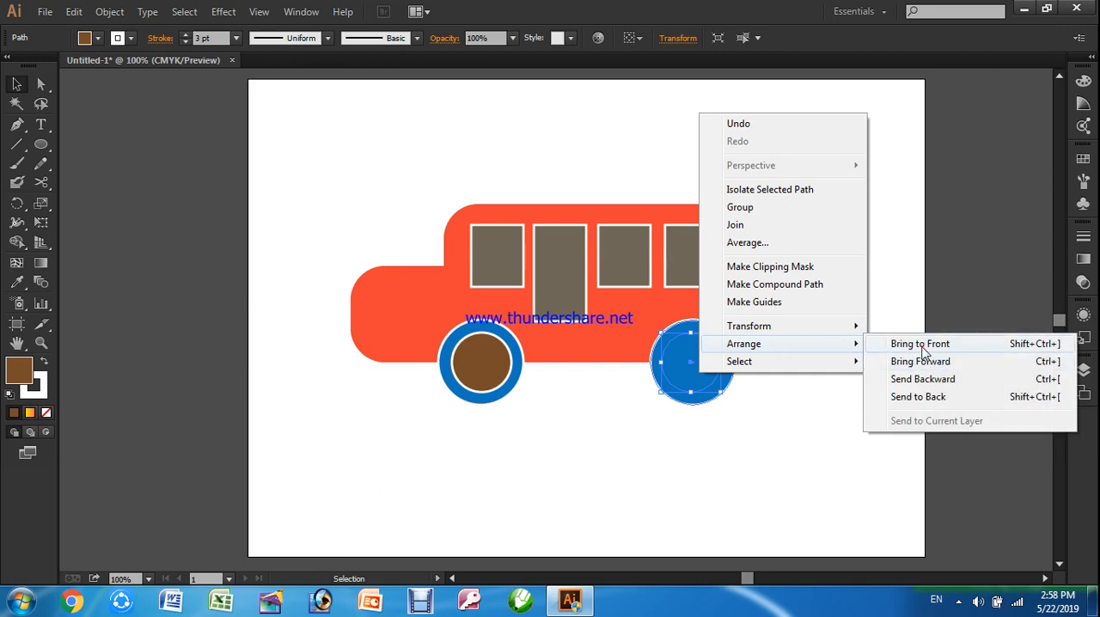
click(929, 344)
click(814, 387)
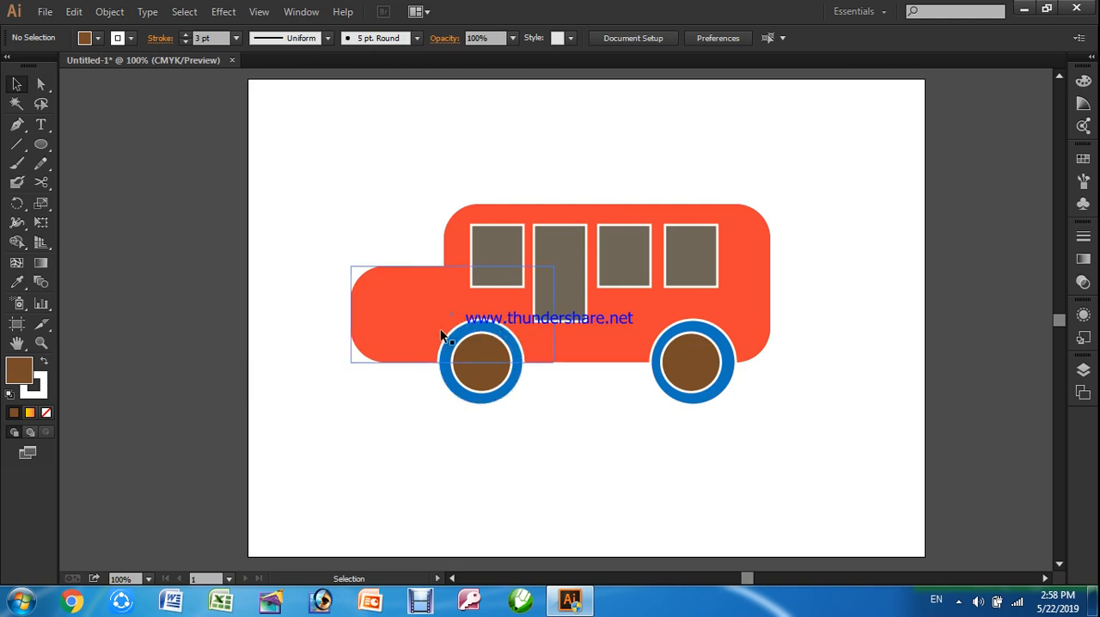
Remove the white stroke from the front and rear blue wheel circles
click(440, 374)
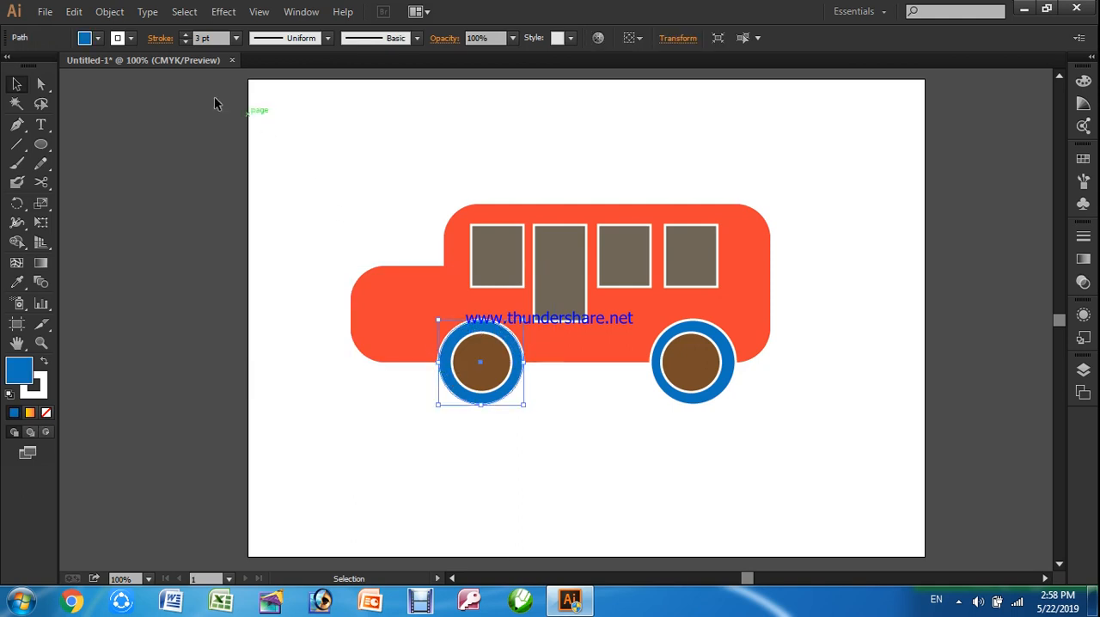
click(186, 41)
click(186, 41)
click(186, 41)
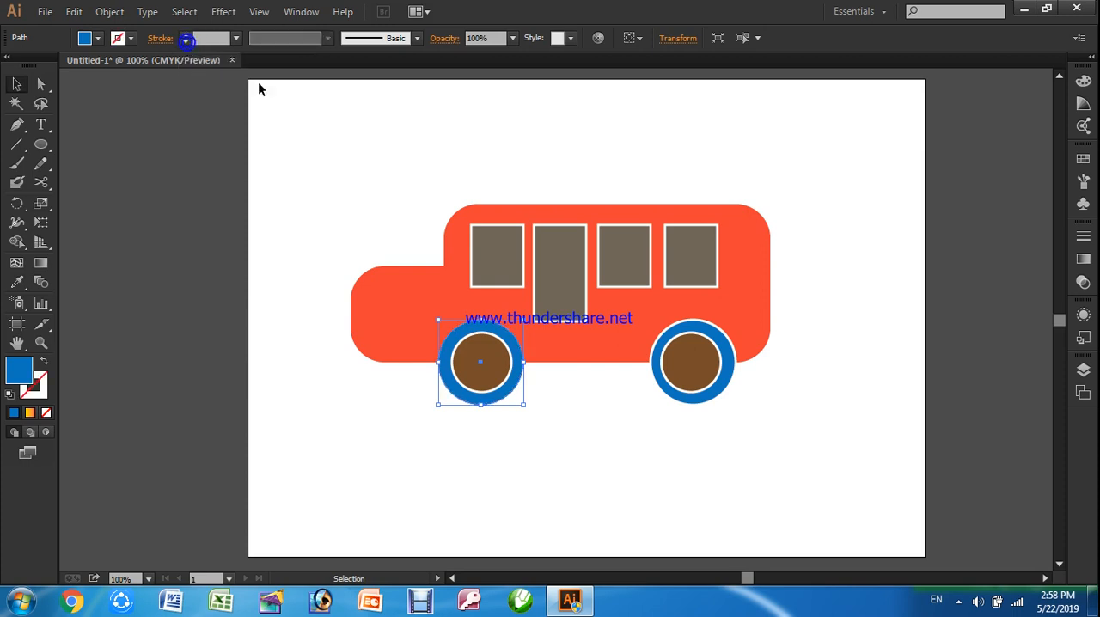
click(722, 396)
click(186, 41)
click(186, 41)
click(185, 42)
click(345, 400)
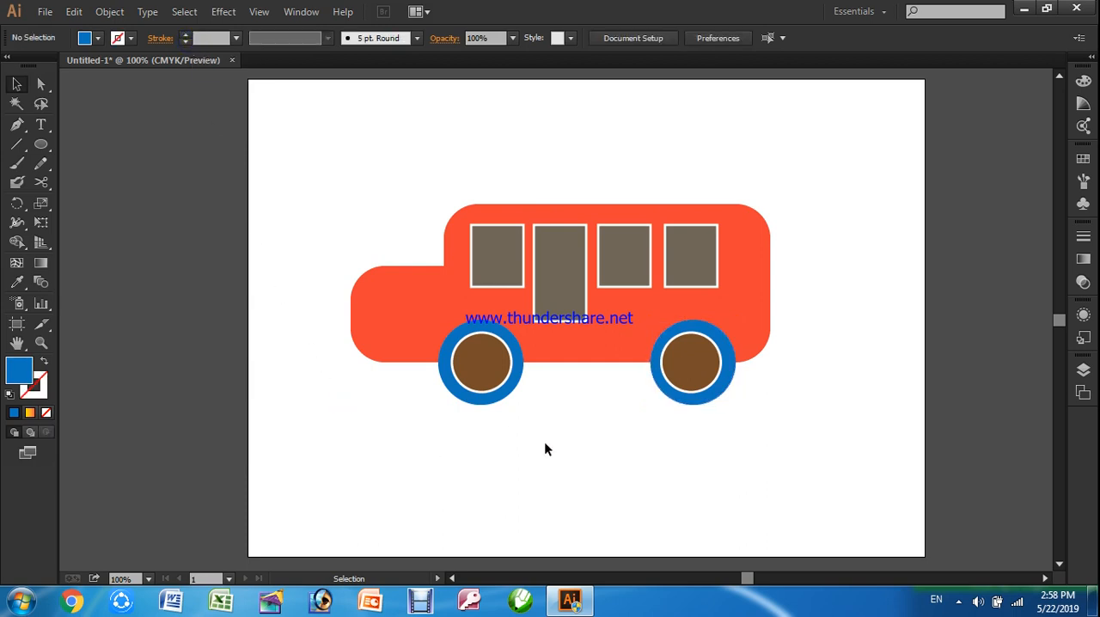
Group all parts of the bus and move the group to the artboard's upper-right area
drag(319, 174, 832, 454)
click(808, 464)
click(16, 83)
drag(313, 152, 888, 483)
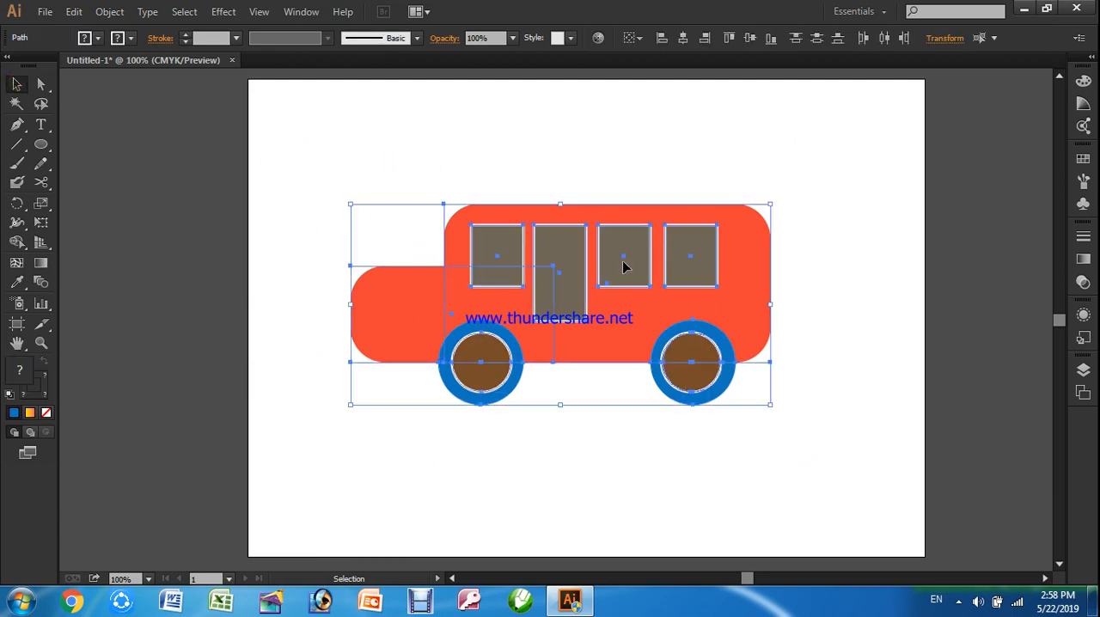
click(109, 12)
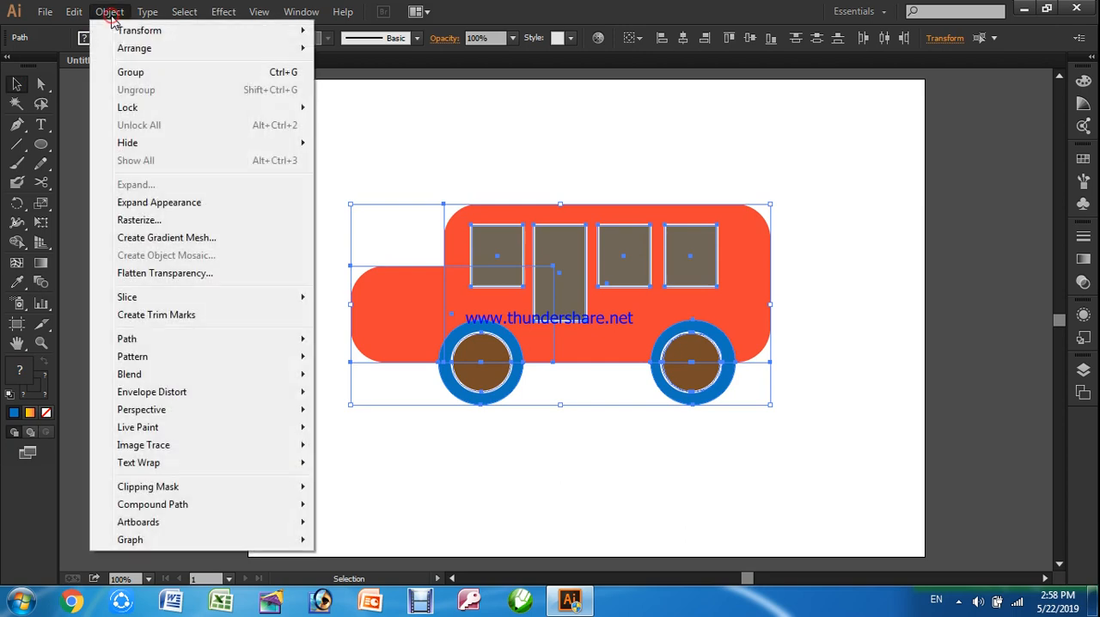
click(135, 74)
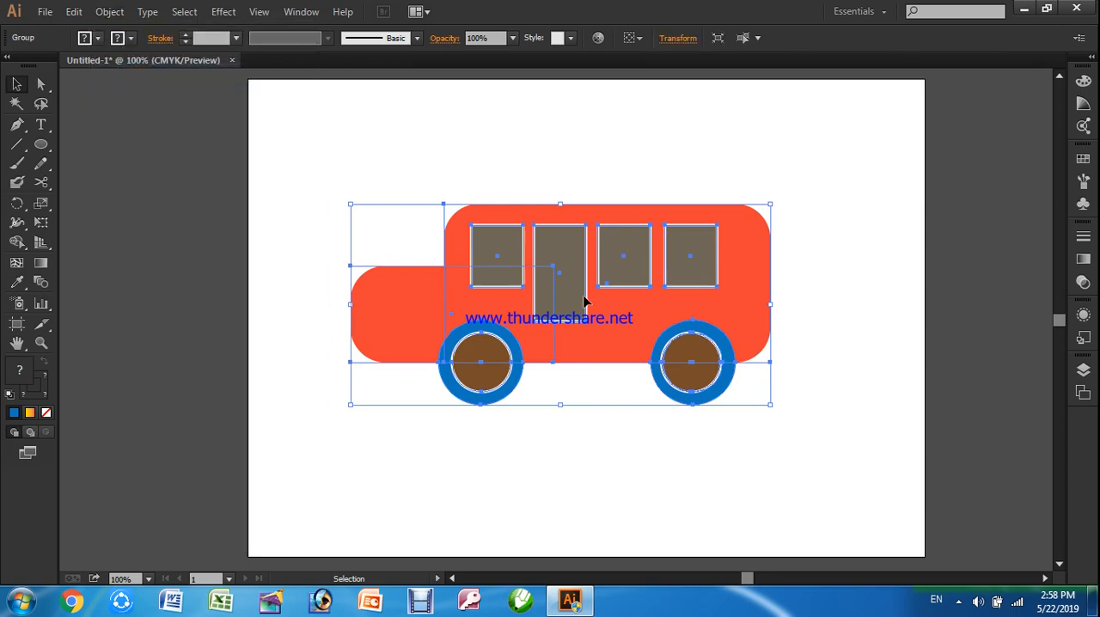
drag(617, 318, 750, 216)
click(796, 417)
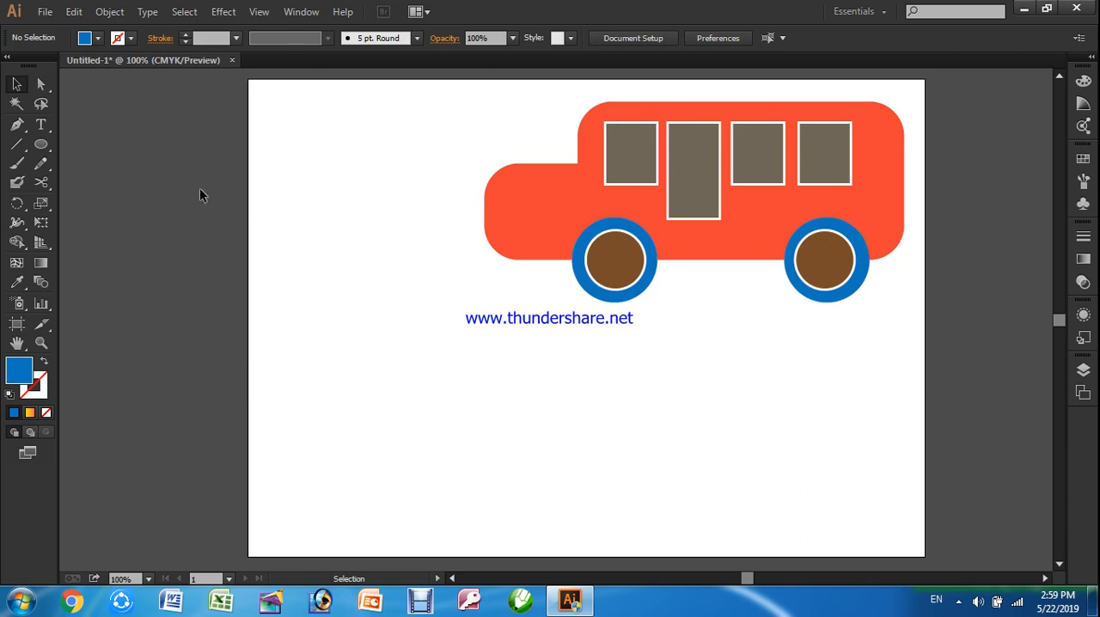
Draw an upright rectangle in the artboard's lower-left area with a red fill and a 1 pt black stroke
click(43, 146)
click(76, 144)
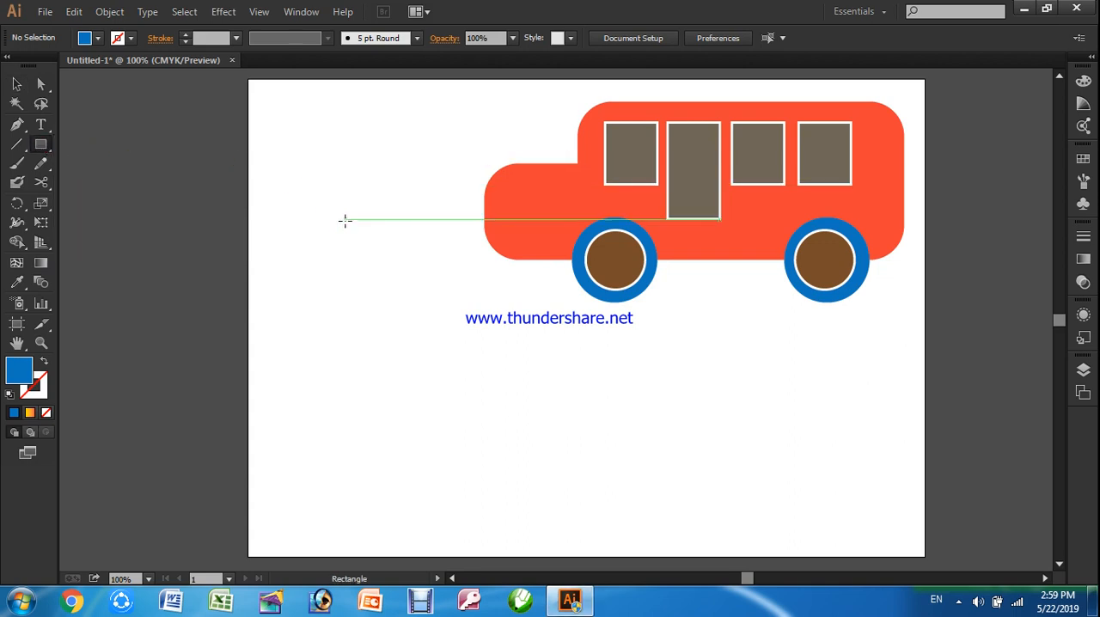
drag(305, 303, 422, 451)
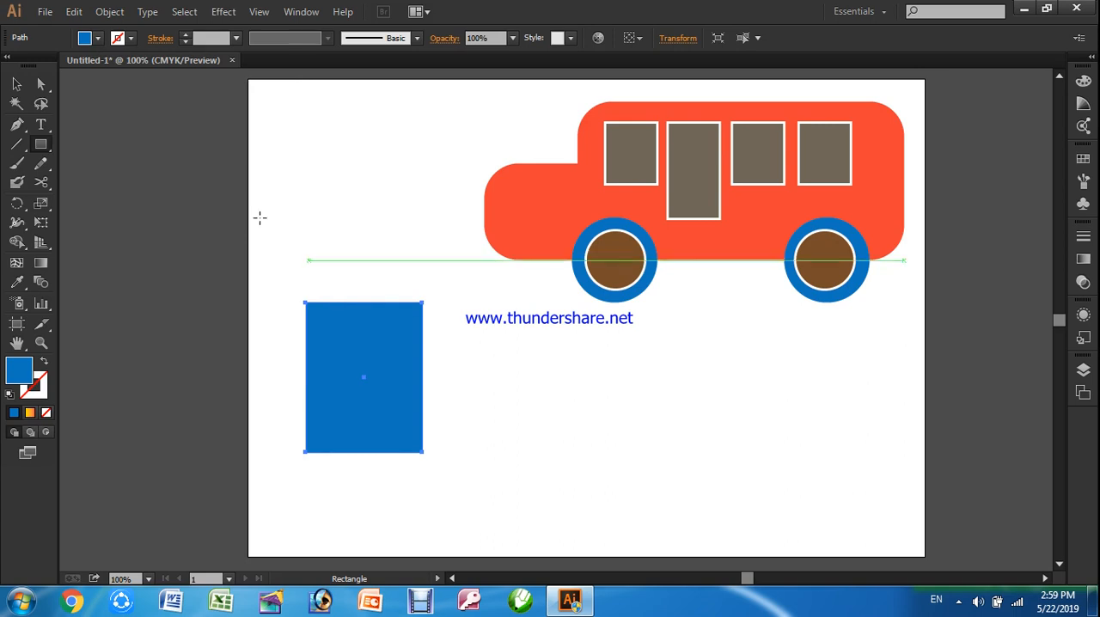
click(97, 38)
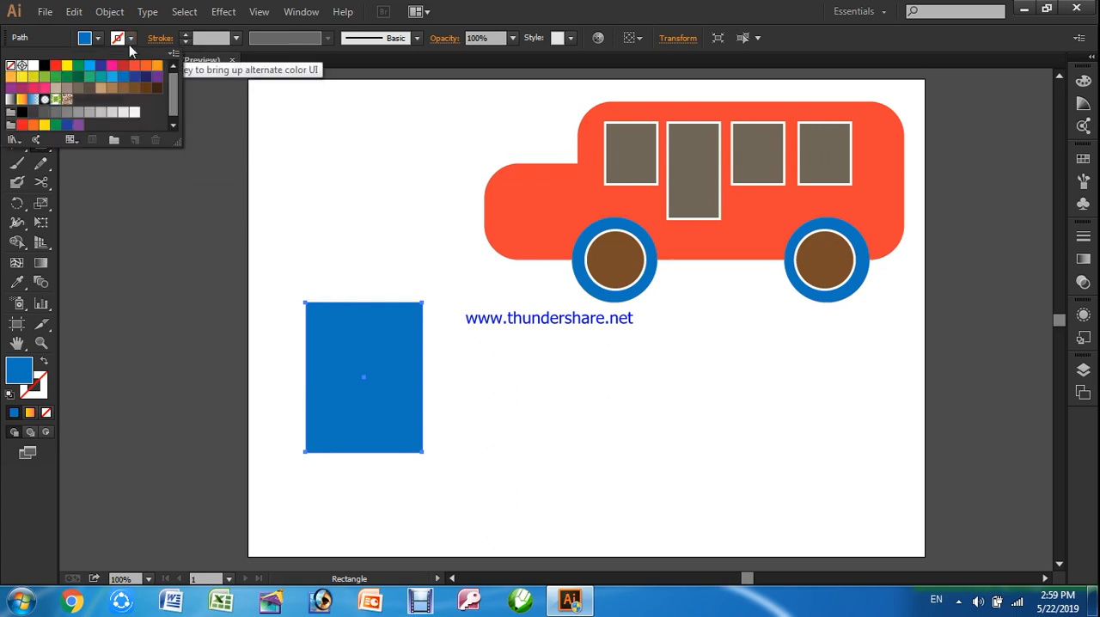
click(44, 65)
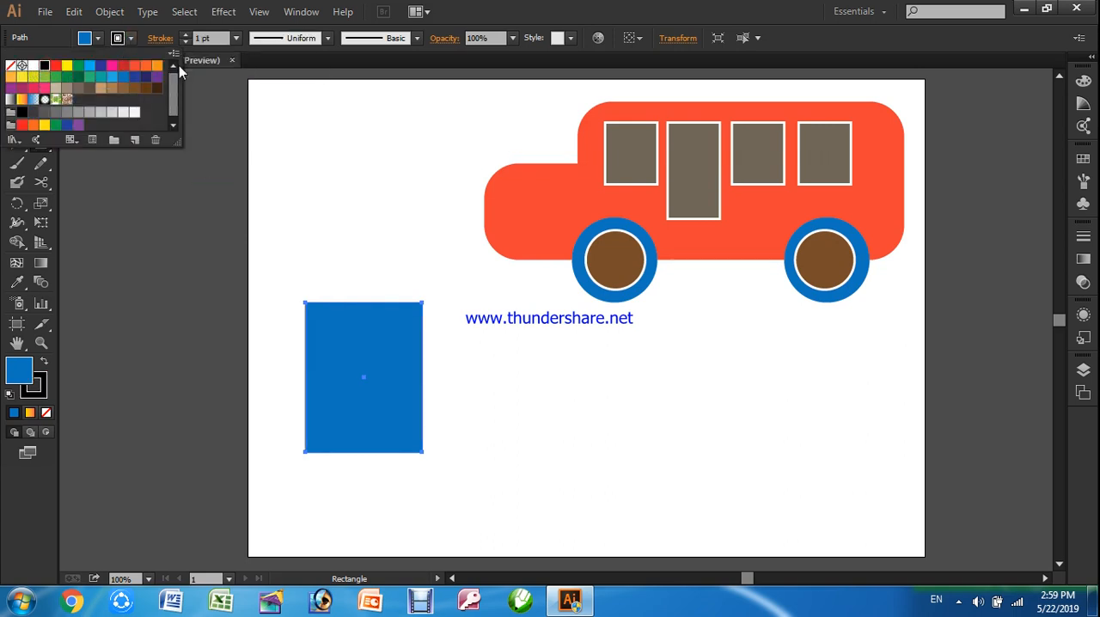
click(99, 40)
click(99, 40)
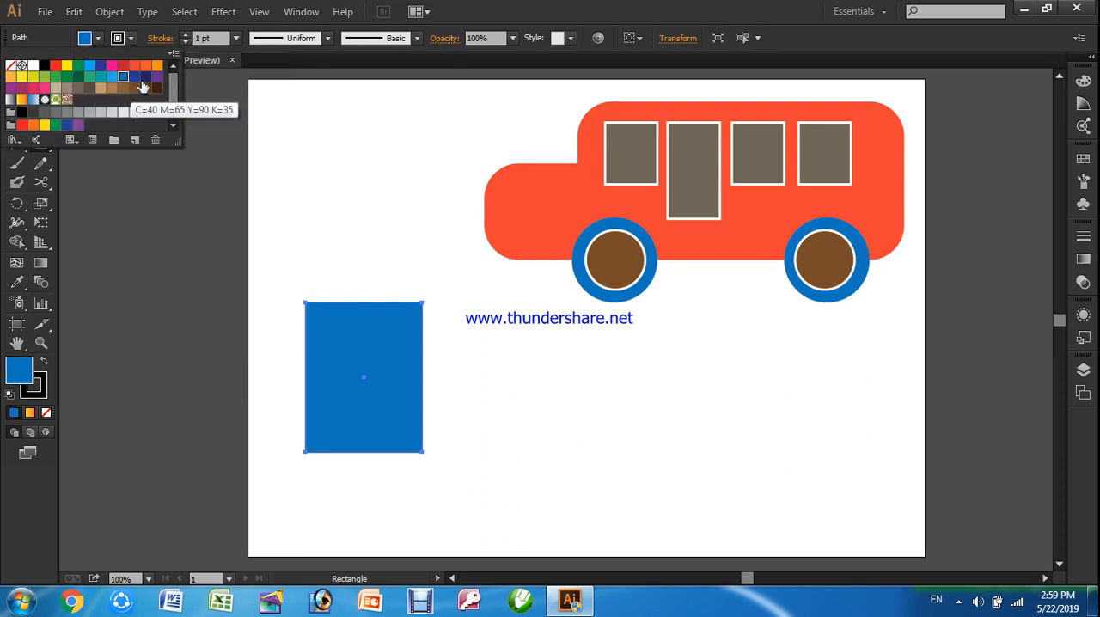
click(55, 65)
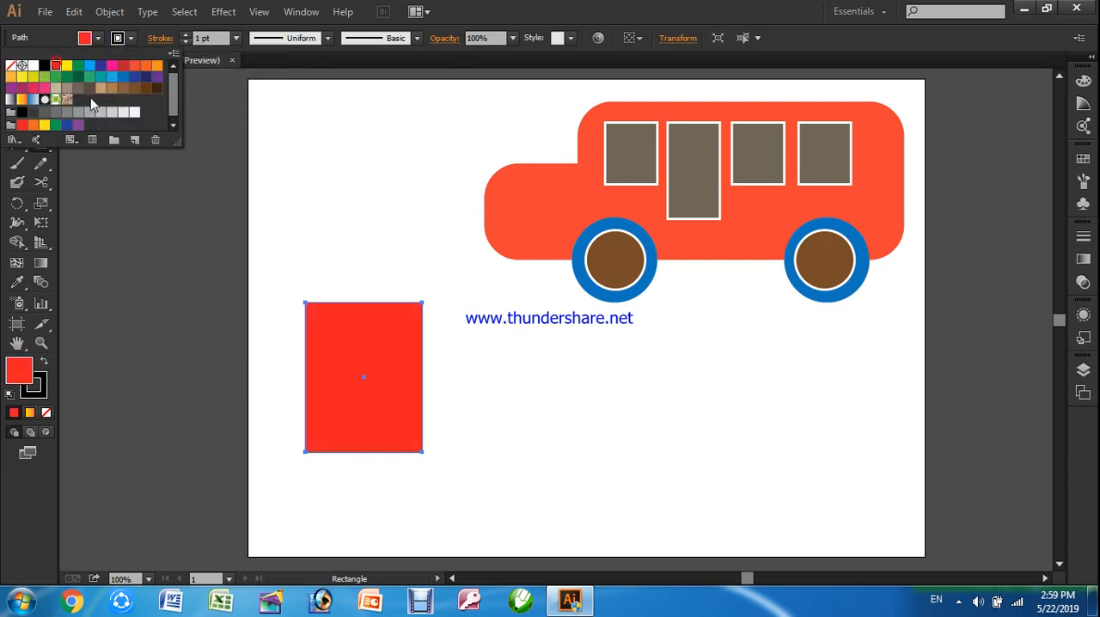
click(143, 252)
Shift the red rectangle slightly to the right and apply the Round Corners effect with a 0.6 in radius
click(16, 83)
drag(314, 357, 344, 357)
click(223, 12)
mouse_move(256, 197)
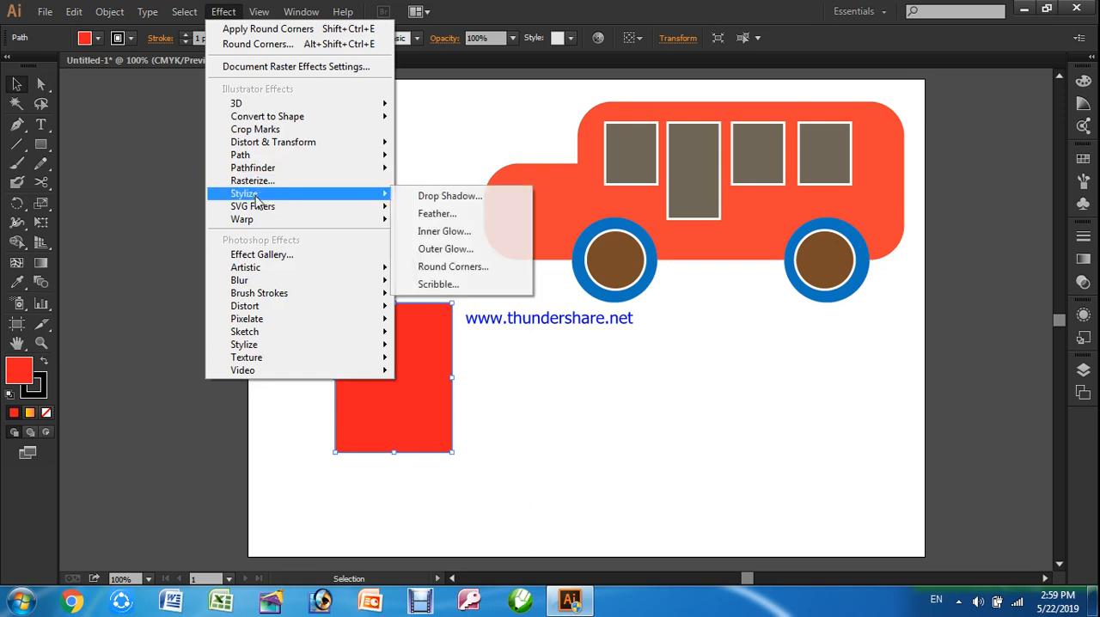
click(439, 266)
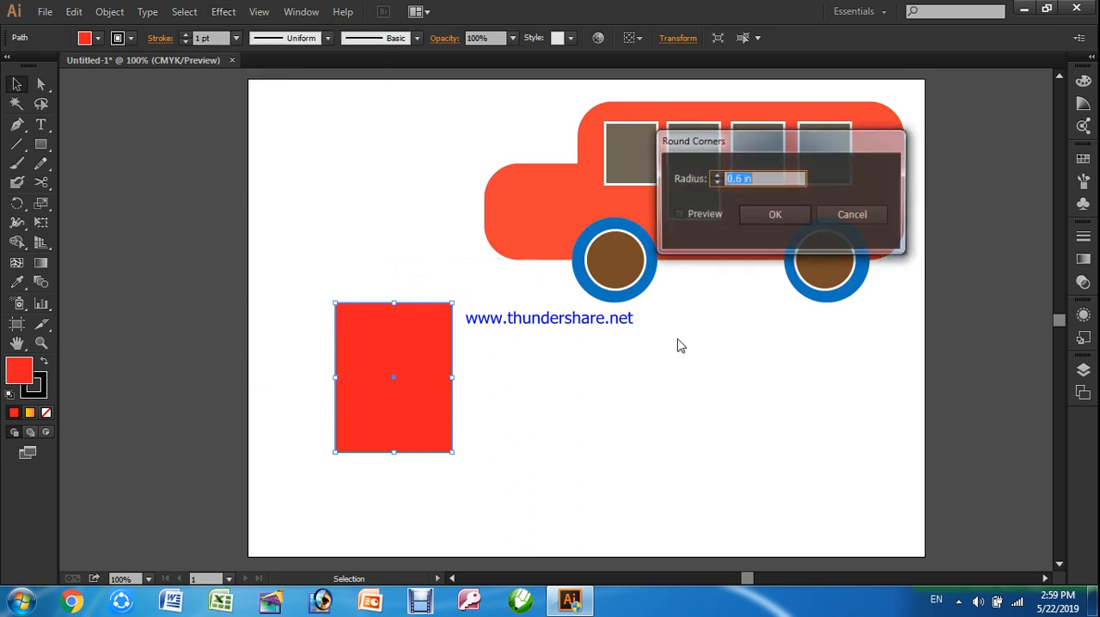
click(710, 216)
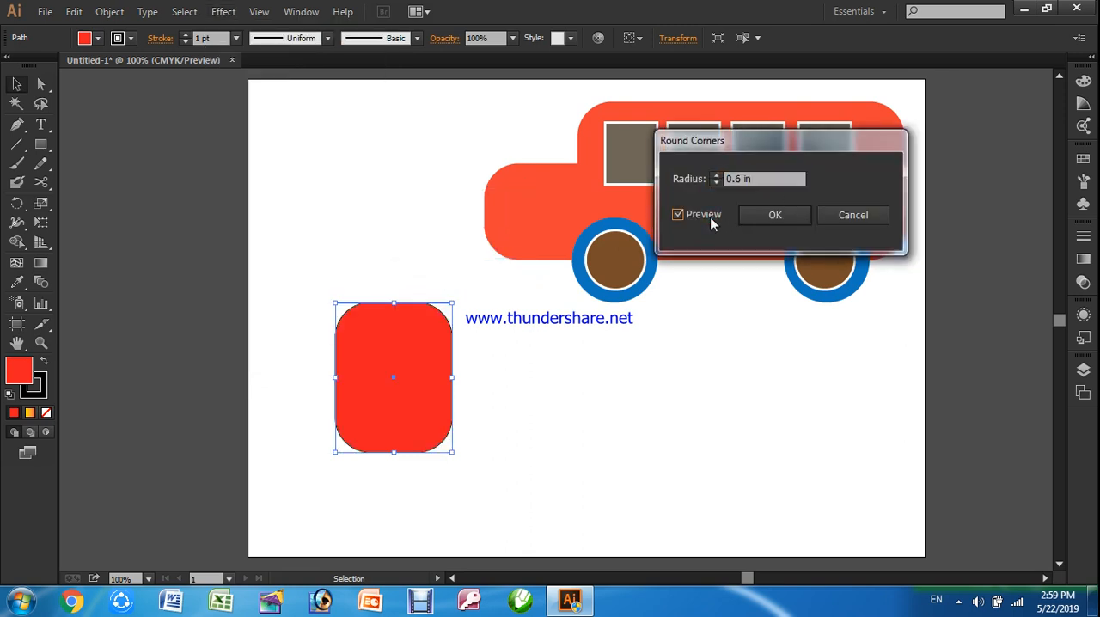
click(795, 212)
click(618, 365)
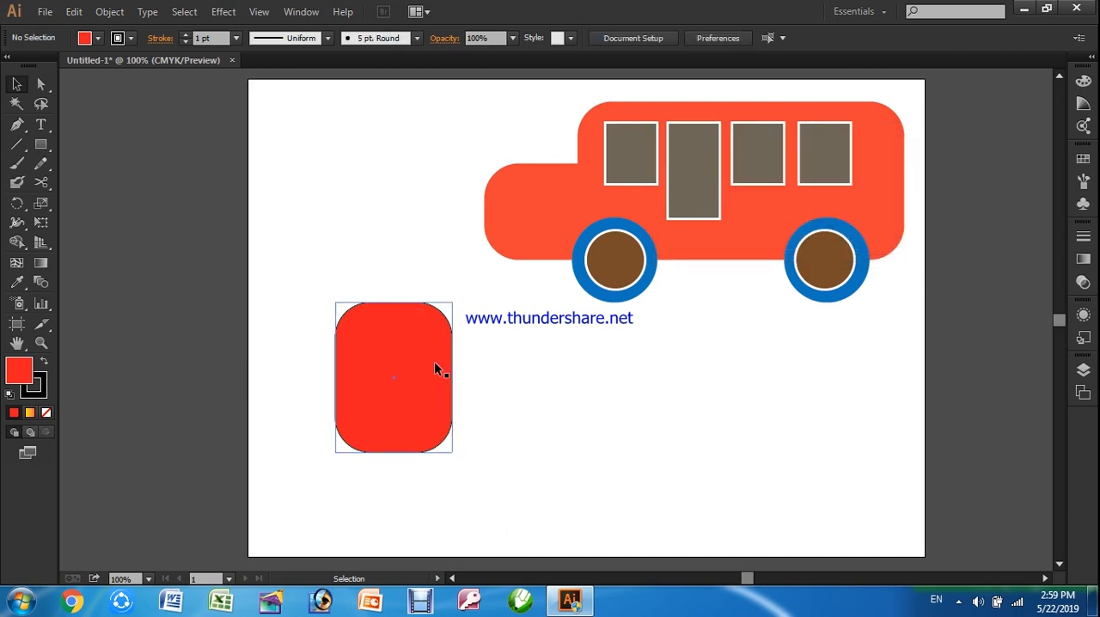
Cut the rounded red rectangle in two across its upper part with the Scissors tool and delete the upper piece
click(395, 320)
click(42, 182)
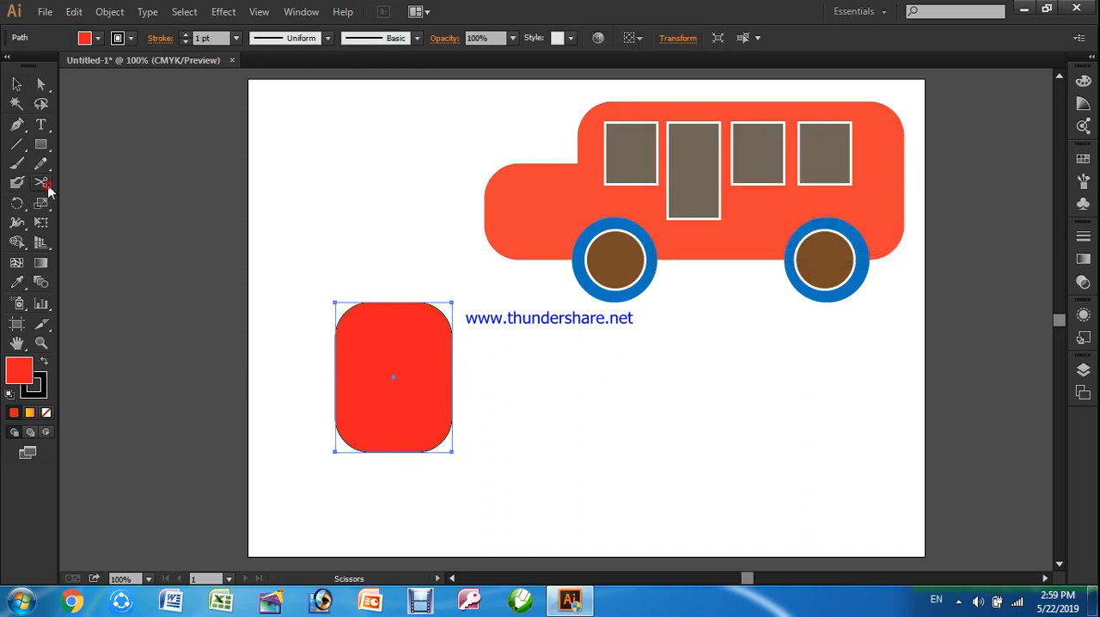
click(334, 359)
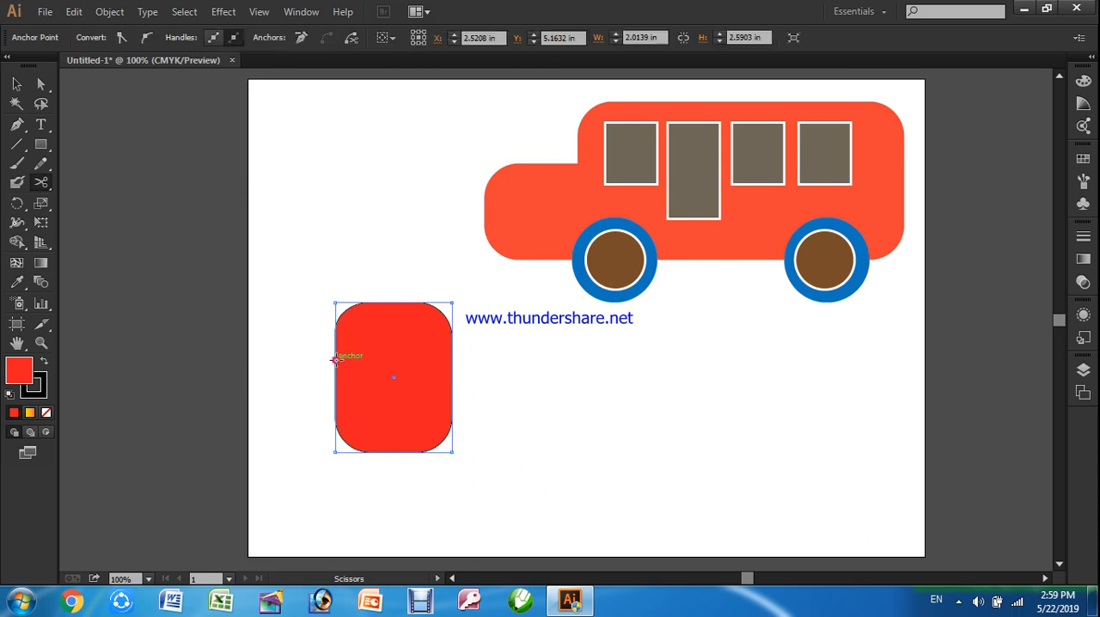
click(453, 359)
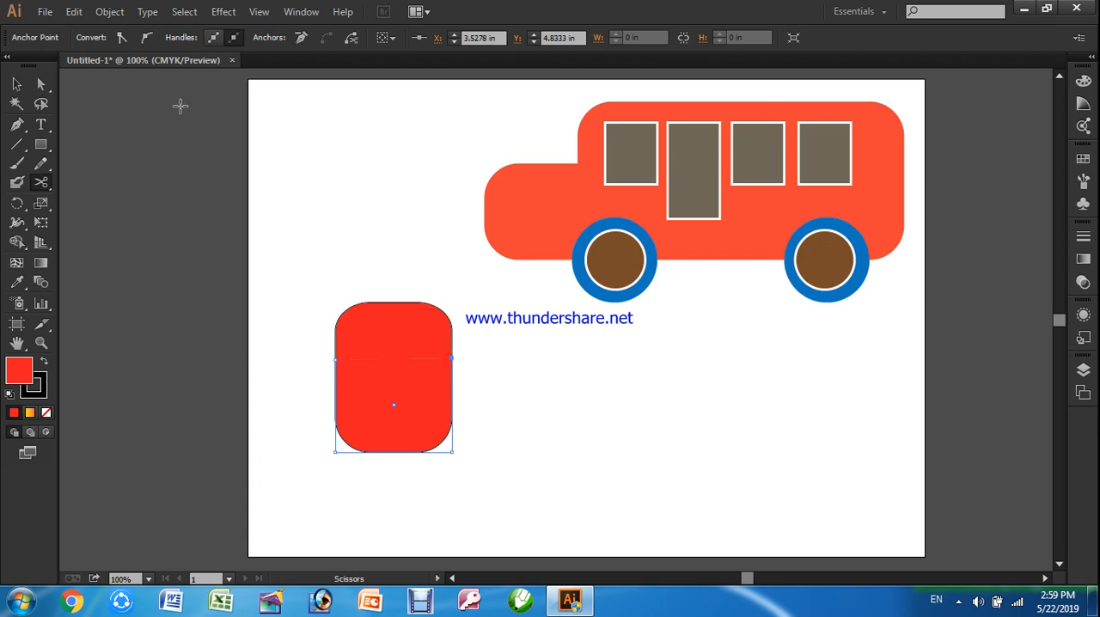
click(17, 83)
click(312, 229)
drag(354, 330, 345, 222)
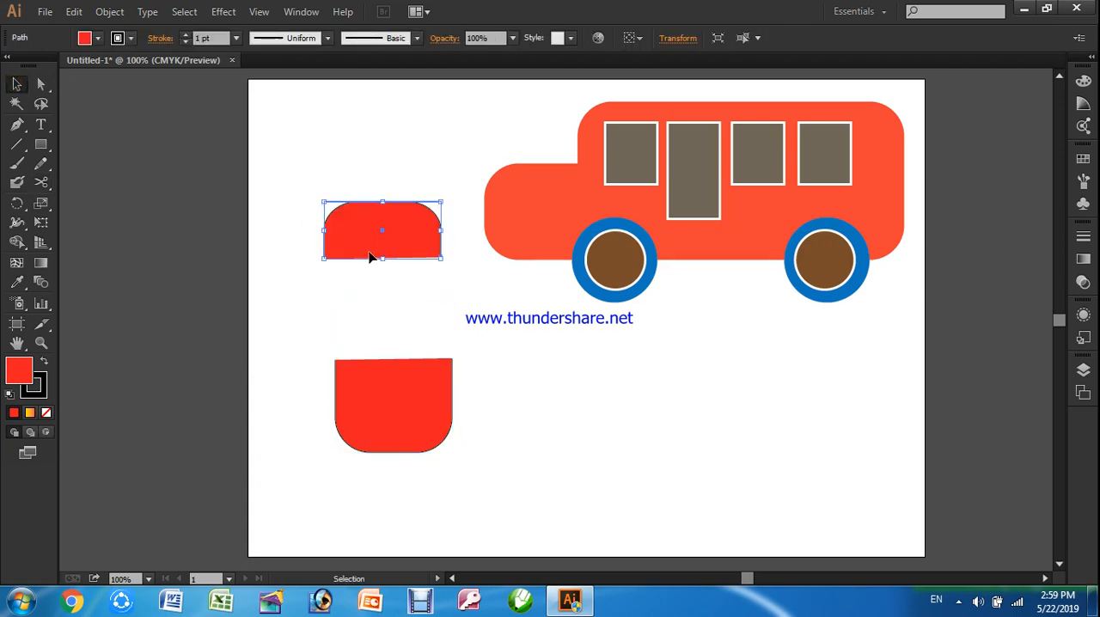
key(Delete)
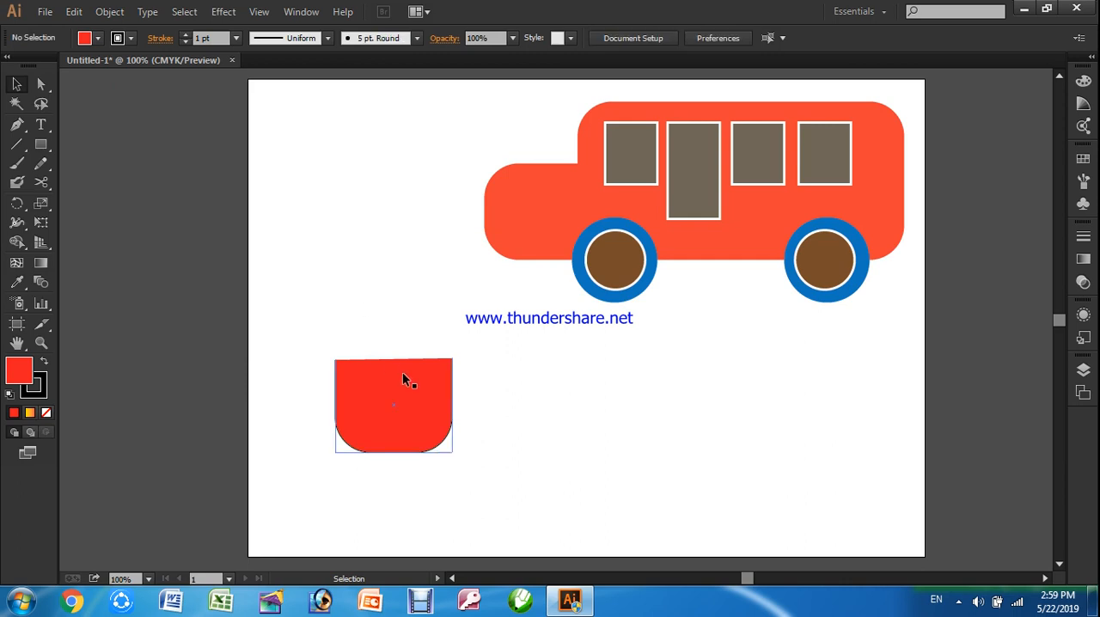
Level the remaining red piece's top edge by raising both upper corner anchors to a Y position of about 4.67 in
click(362, 391)
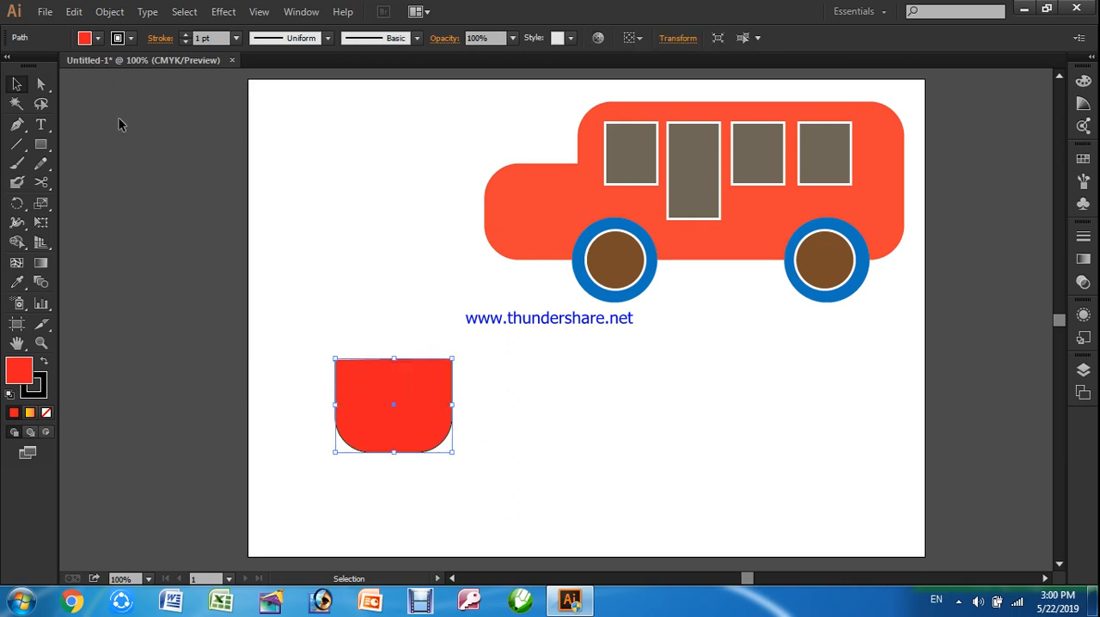
click(41, 86)
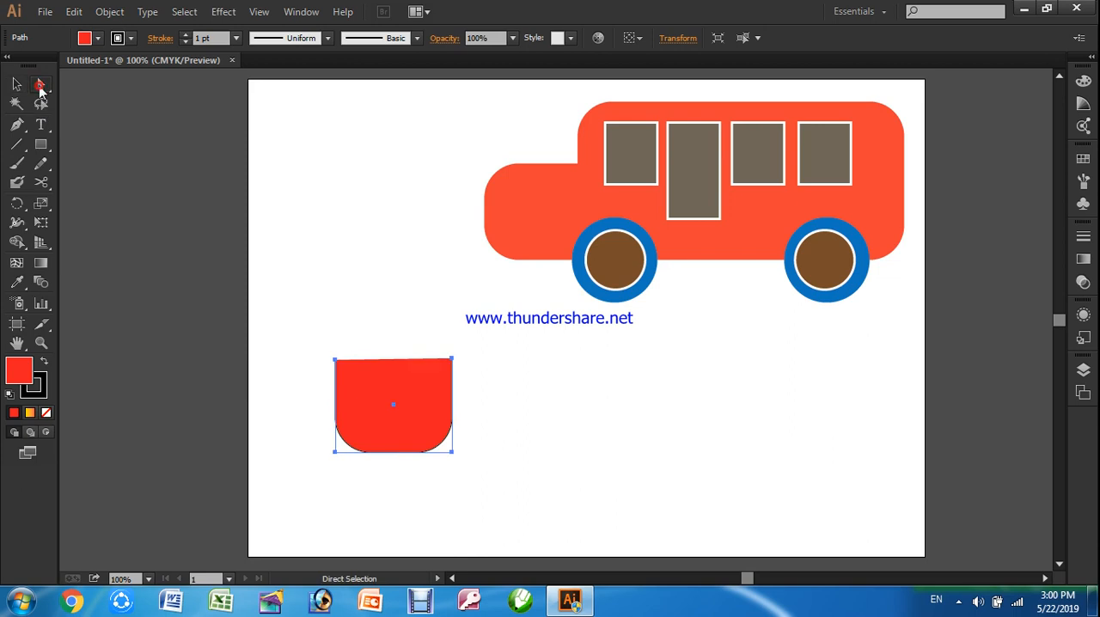
click(336, 366)
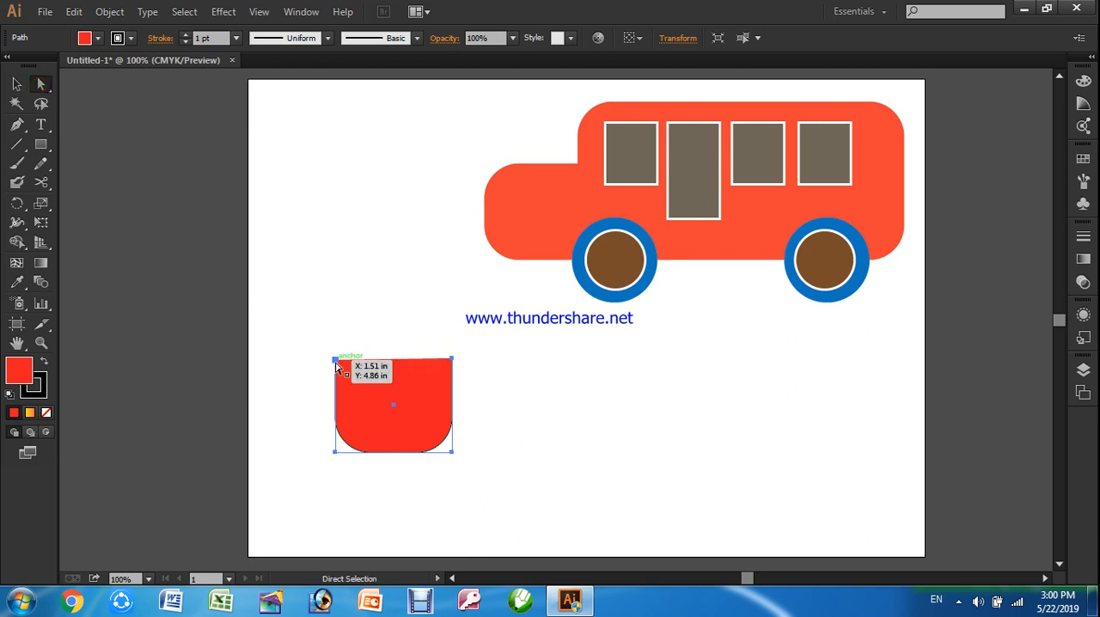
mouse_move(334, 365)
mouse_down()
mouse_move(329, 351)
mouse_move(339, 354)
mouse_up()
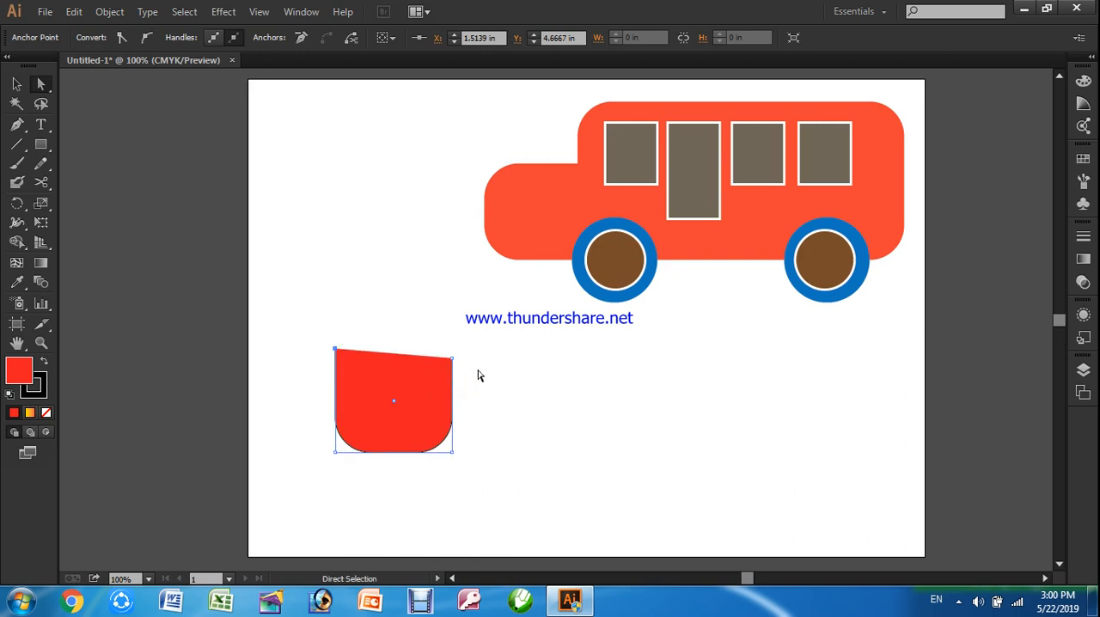
drag(453, 358, 453, 349)
click(531, 417)
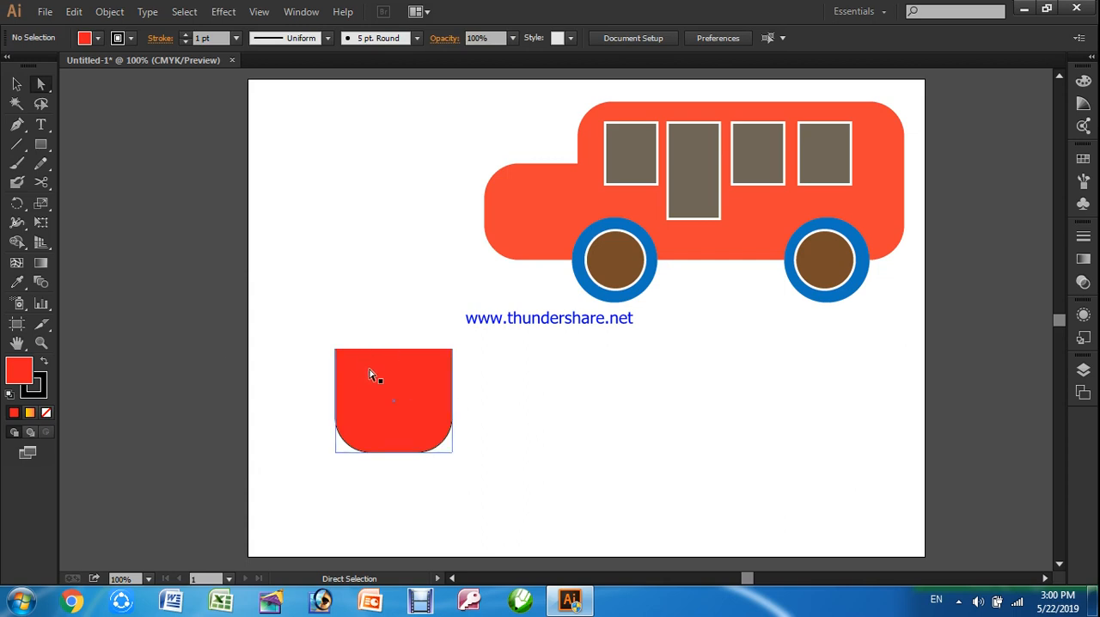
Draw a nearly square red rectangle beside the rounded-bottom shape, matching that shape's height
click(40, 145)
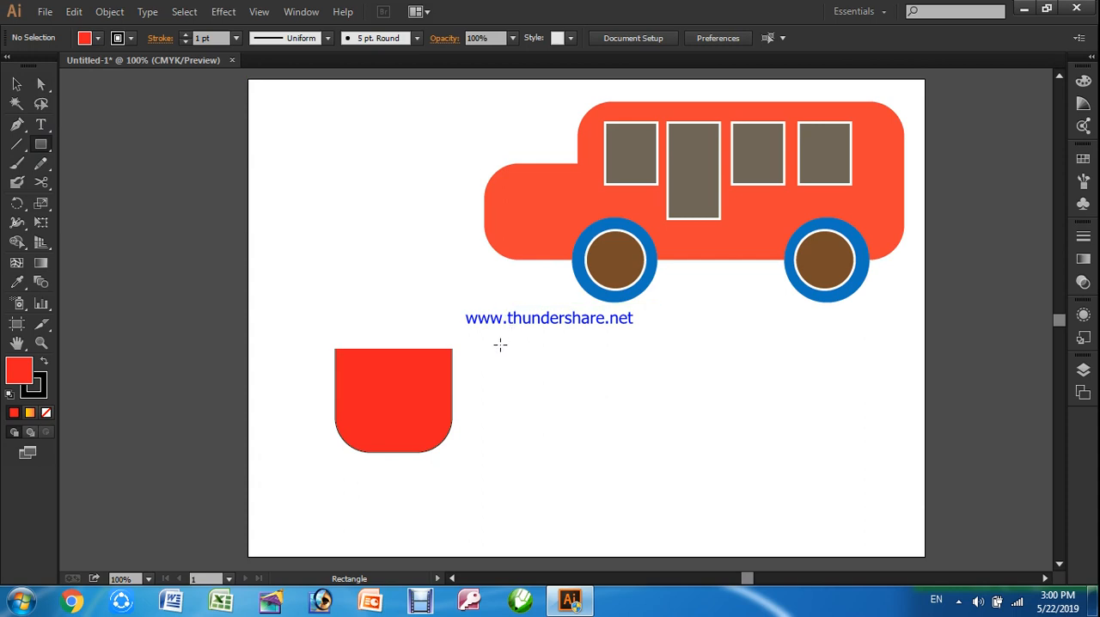
click(18, 84)
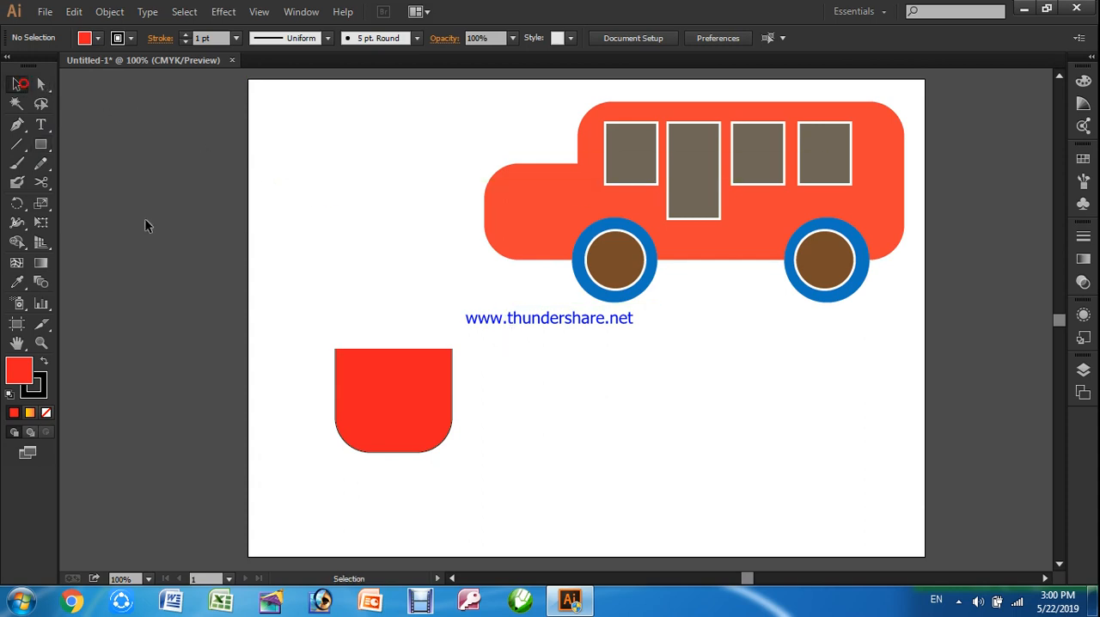
click(41, 144)
drag(484, 349, 591, 452)
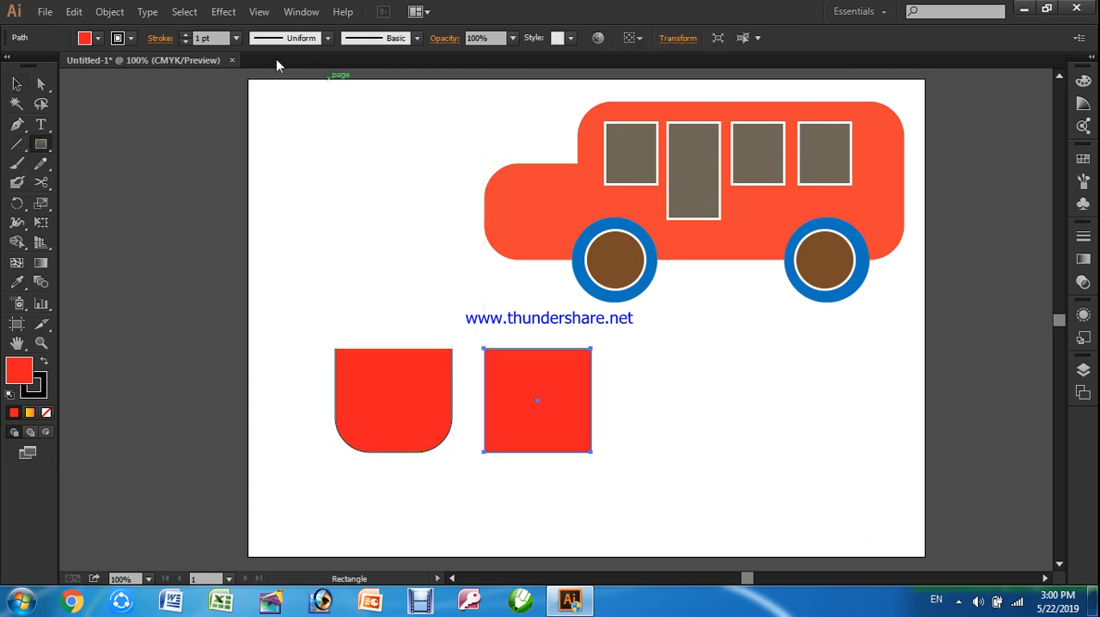
Apply the Round Corners effect to the new red rectangle with a 0.7 in radius
click(223, 12)
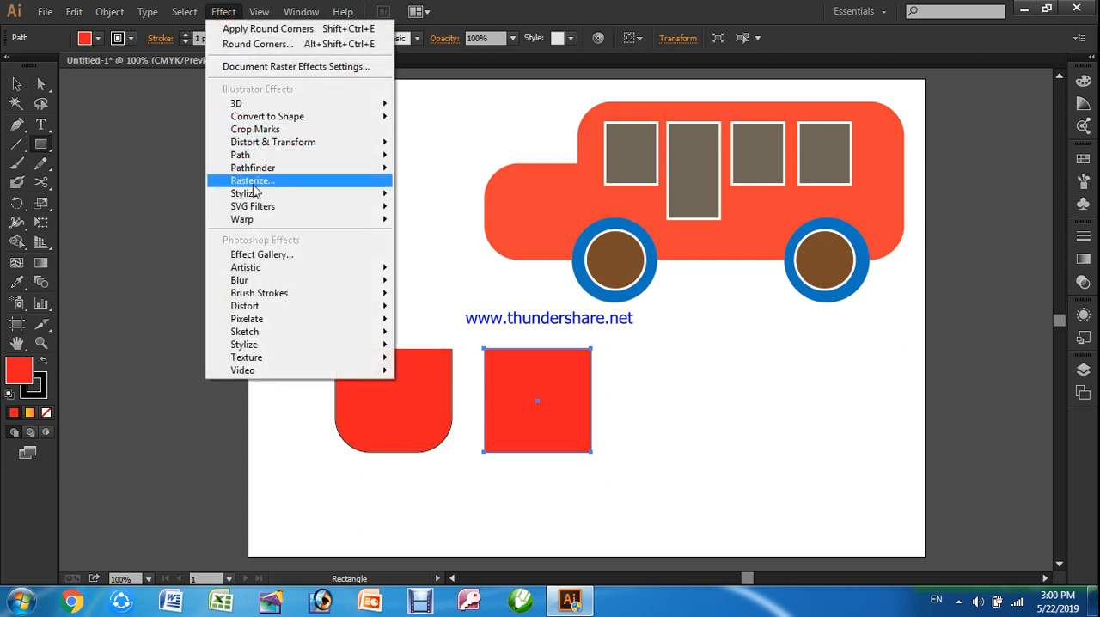
mouse_move(249, 193)
click(432, 266)
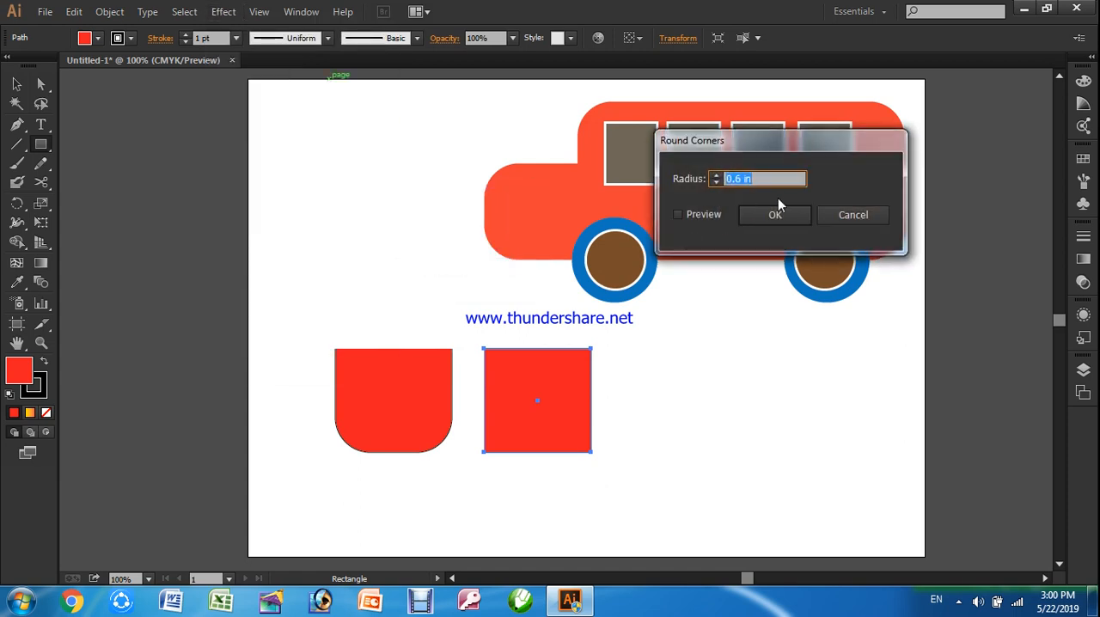
text(0.8)
click(708, 216)
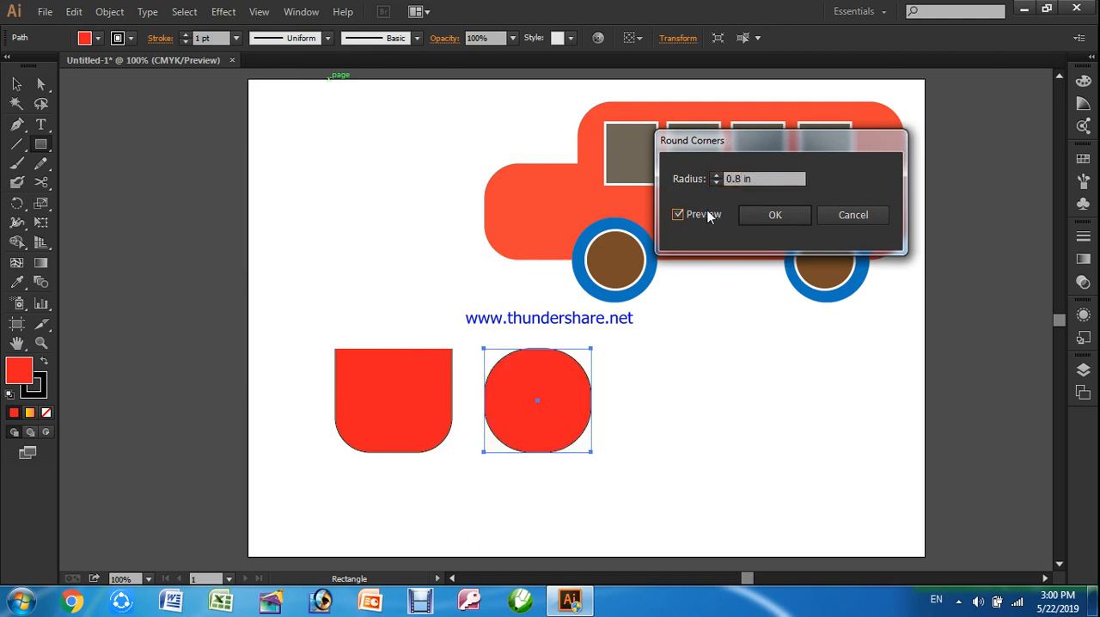
drag(761, 180, 703, 178)
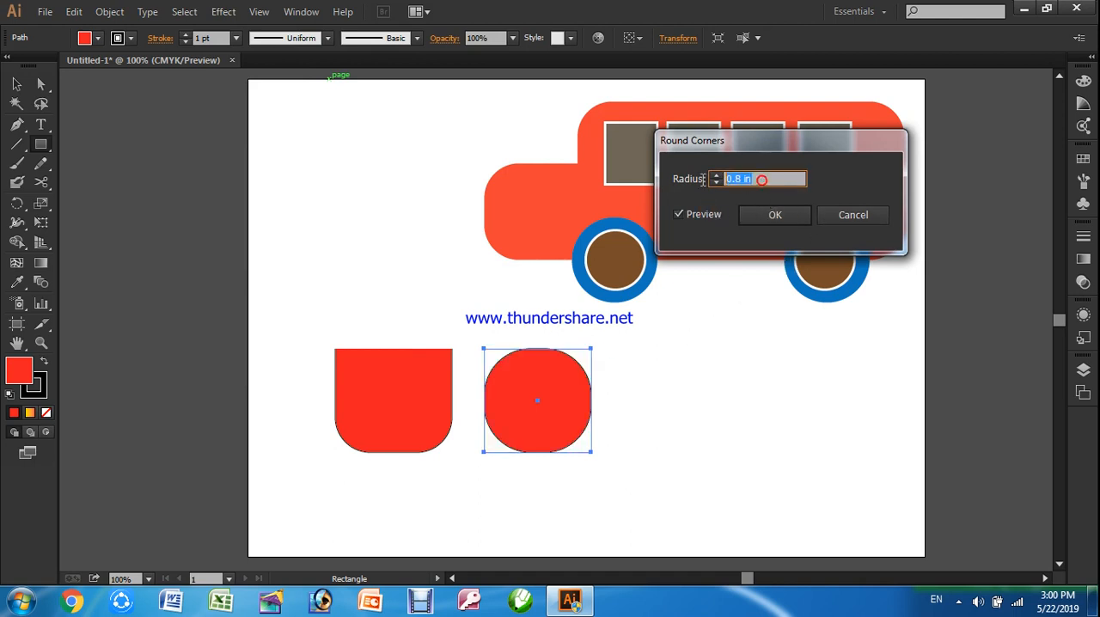
text(0.7)
click(704, 215)
click(762, 221)
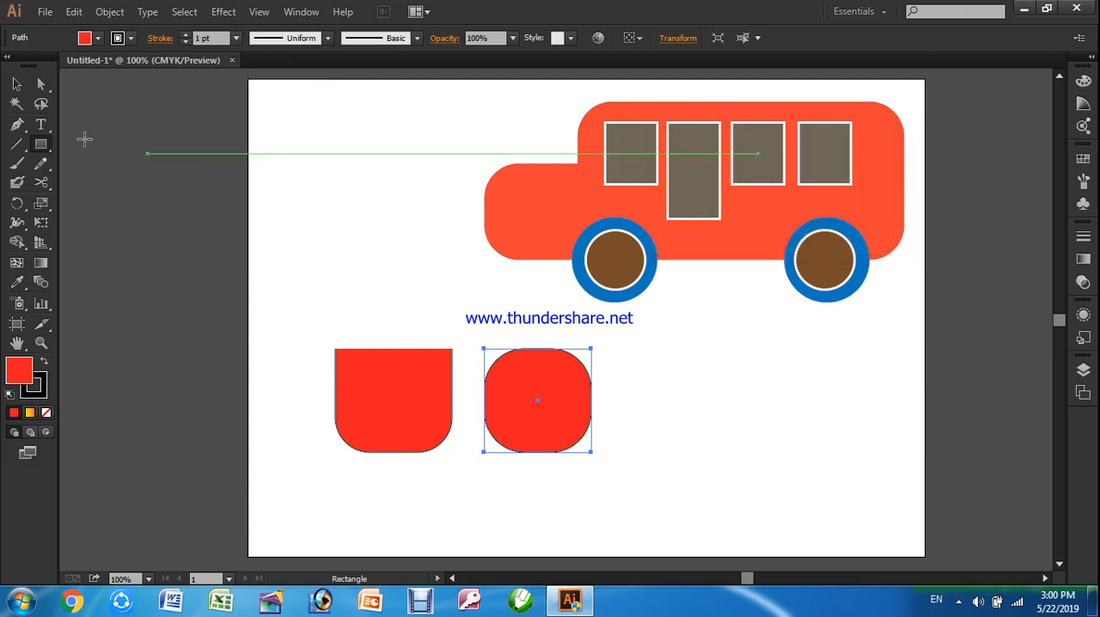
click(17, 83)
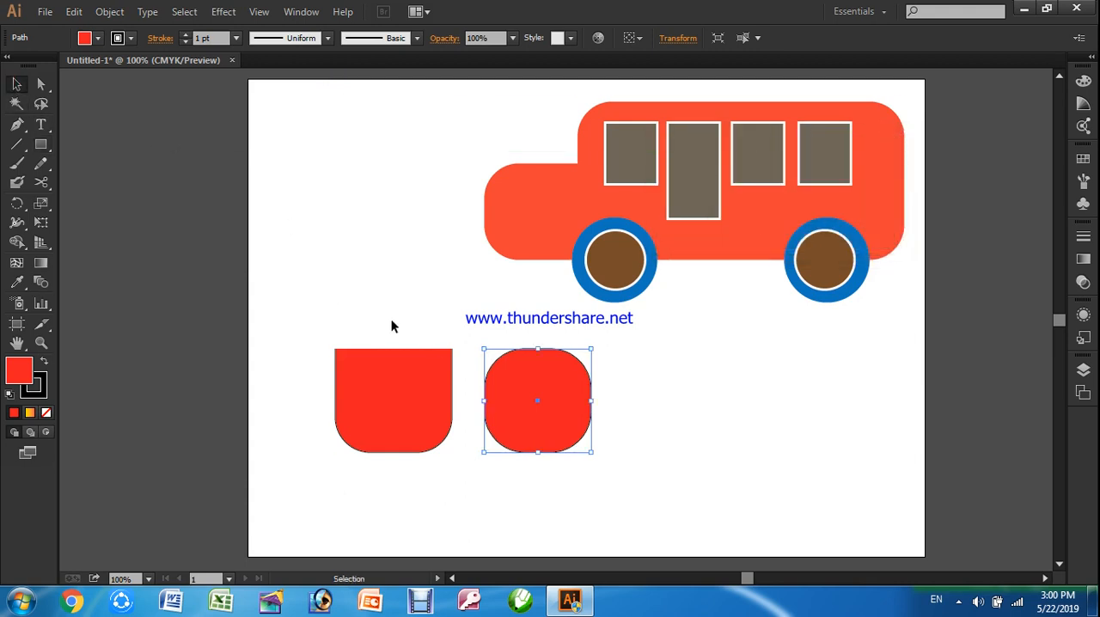
Cut the new rounded rectangle across its middle with the Scissors tool and delete the lower half
click(43, 181)
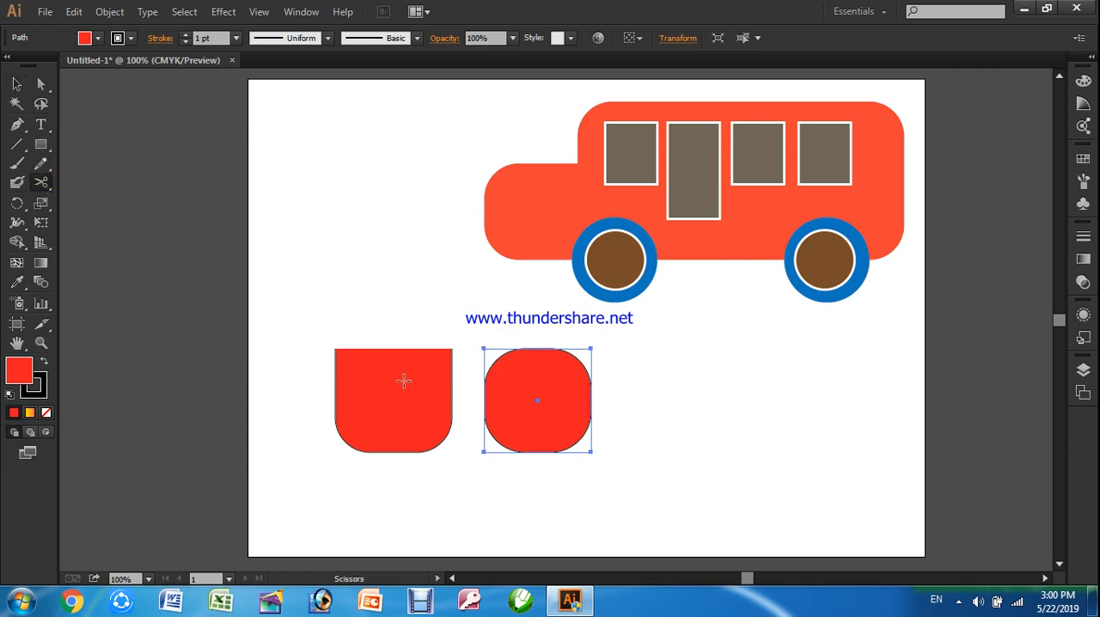
click(484, 399)
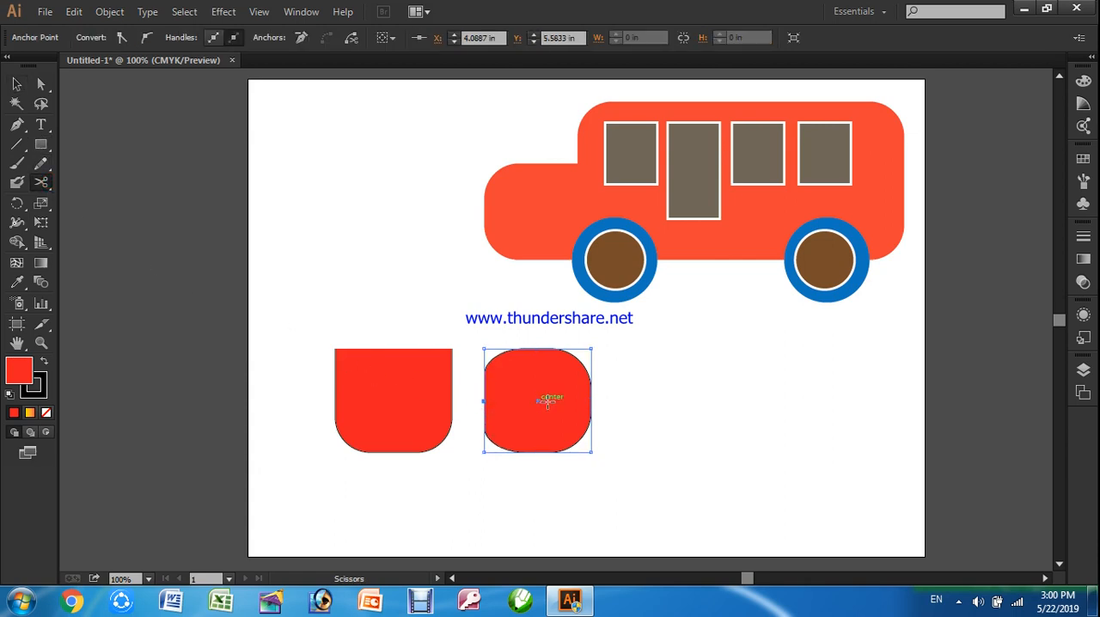
click(593, 399)
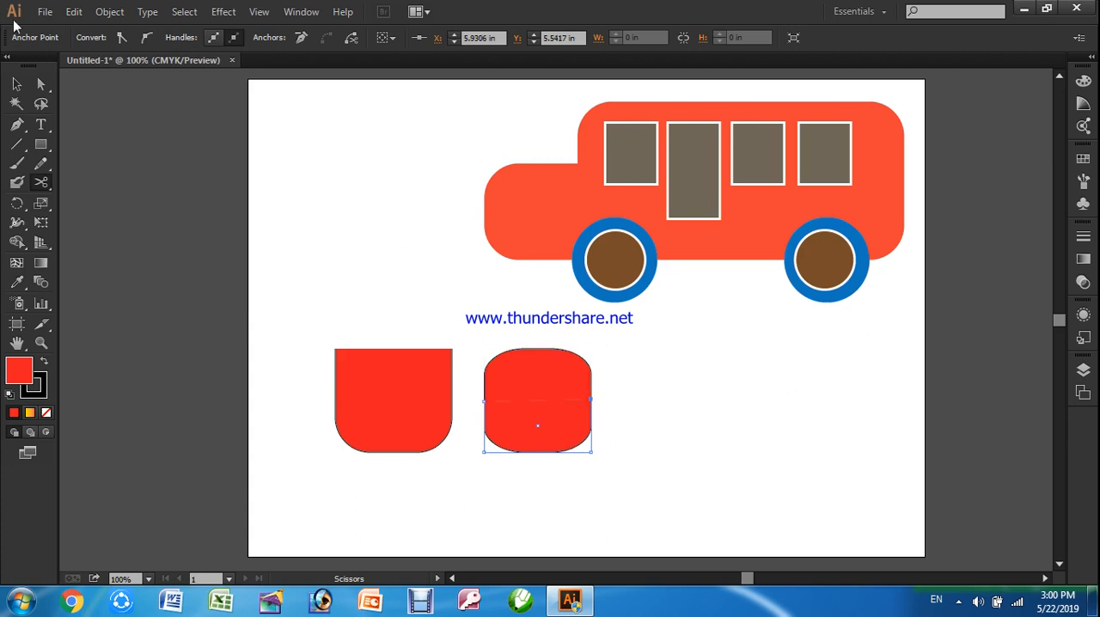
click(16, 84)
click(659, 392)
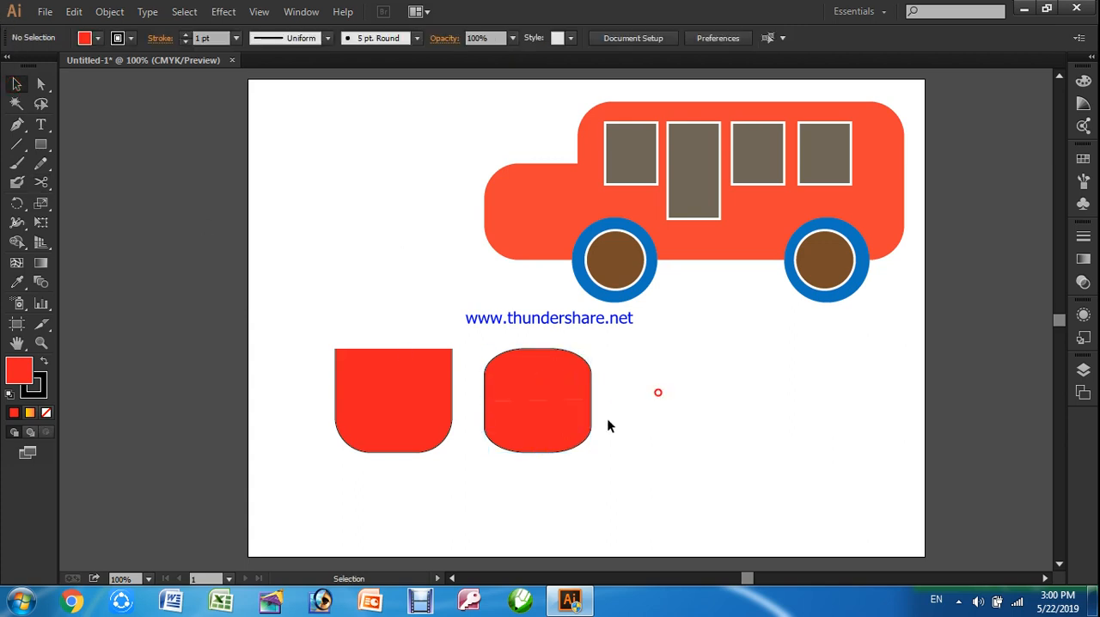
click(537, 429)
key(Delete)
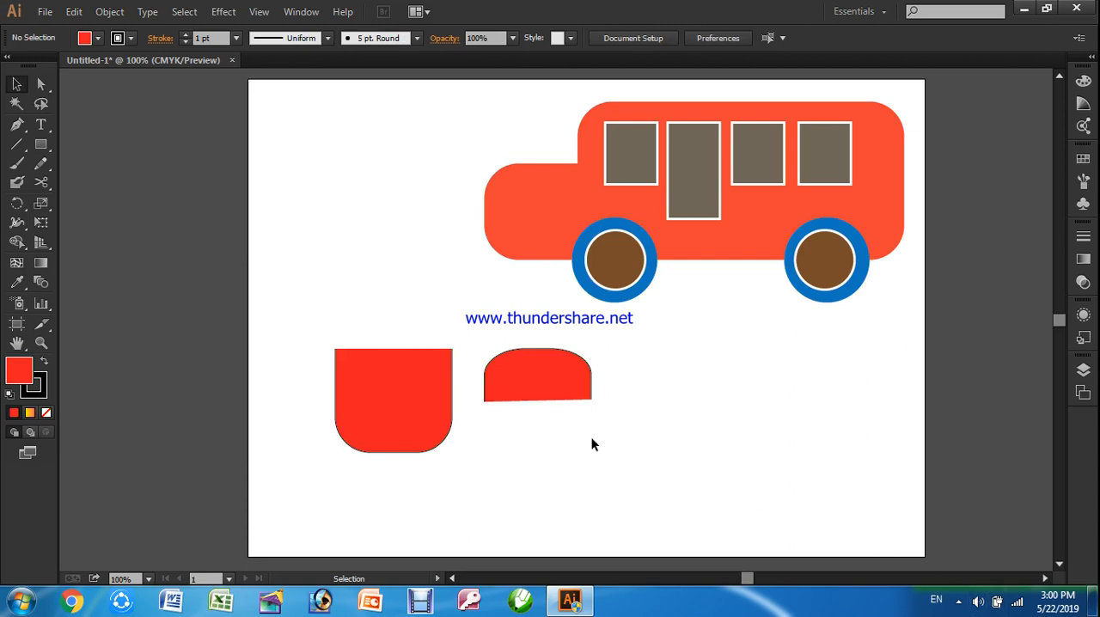
Move the remaining half above the rounded-bottom shape and level its bottom edge by lowering both corner anchors to about 3.13 in
drag(553, 382, 388, 240)
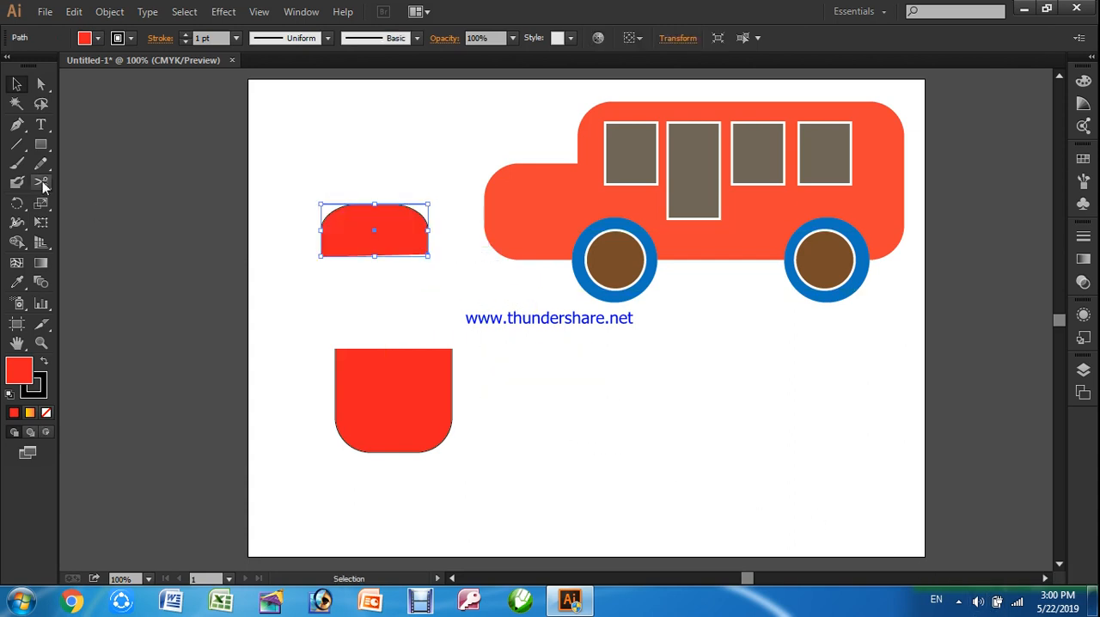
click(40, 85)
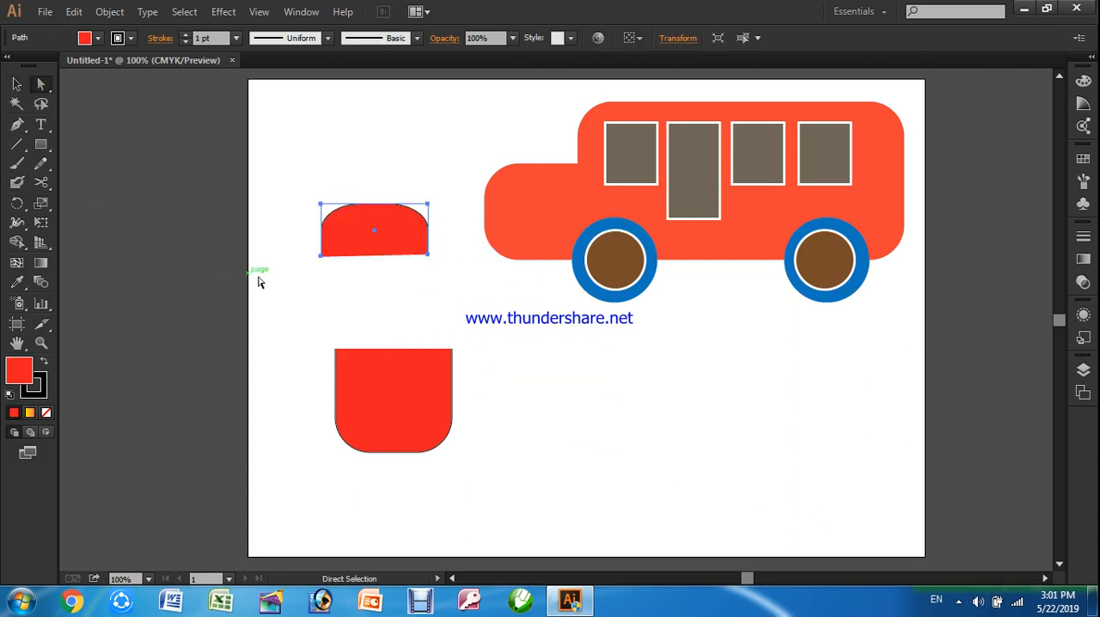
click(323, 257)
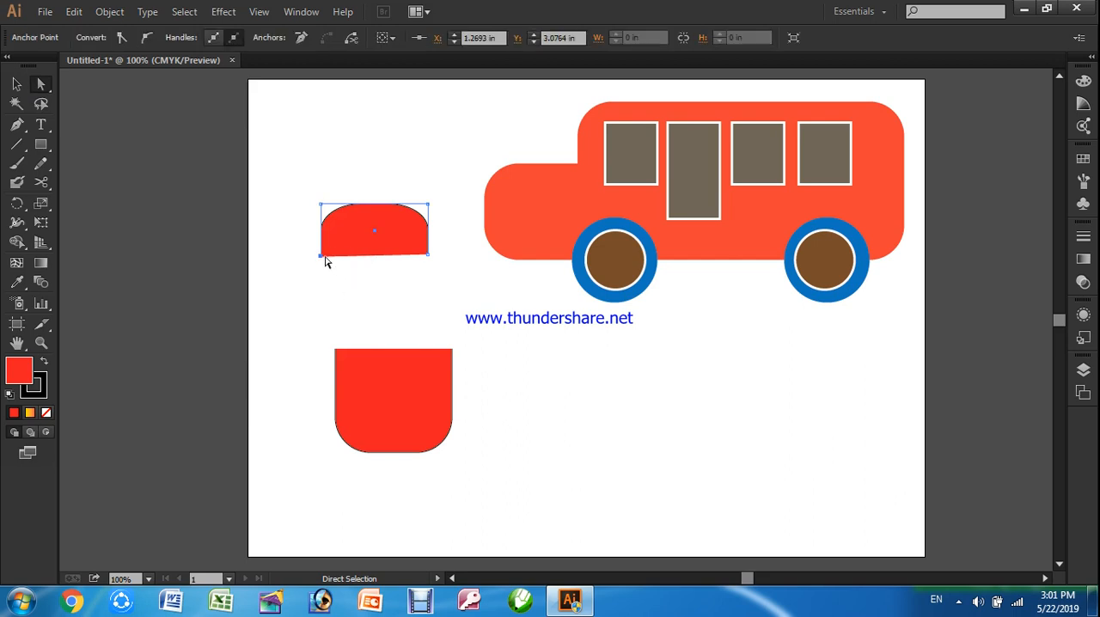
drag(324, 257, 322, 261)
drag(429, 254, 429, 260)
click(17, 84)
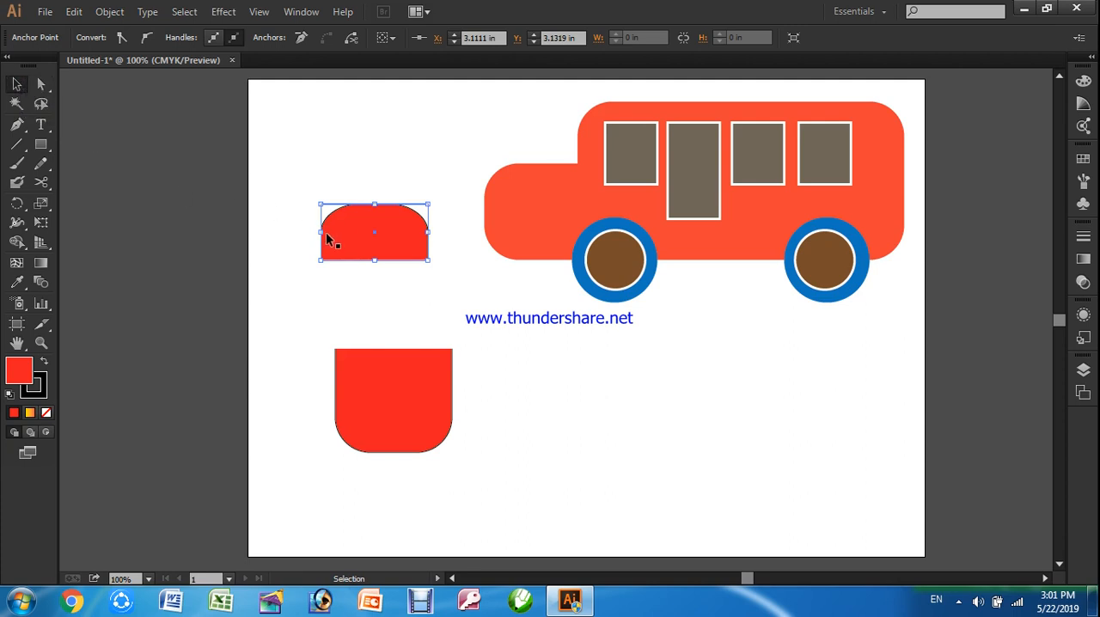
Move the rounded-top half onto the top edge of the rounded-bottom shape and widen it to match, forming a bottle body
key(a)
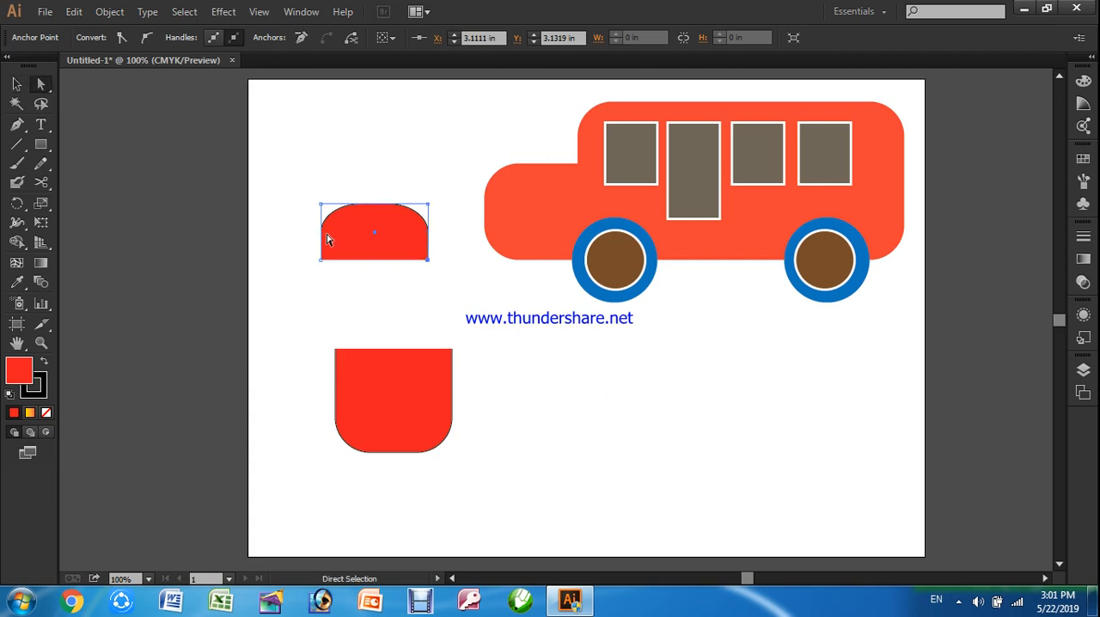
key(v)
drag(361, 235, 453, 330)
click(559, 402)
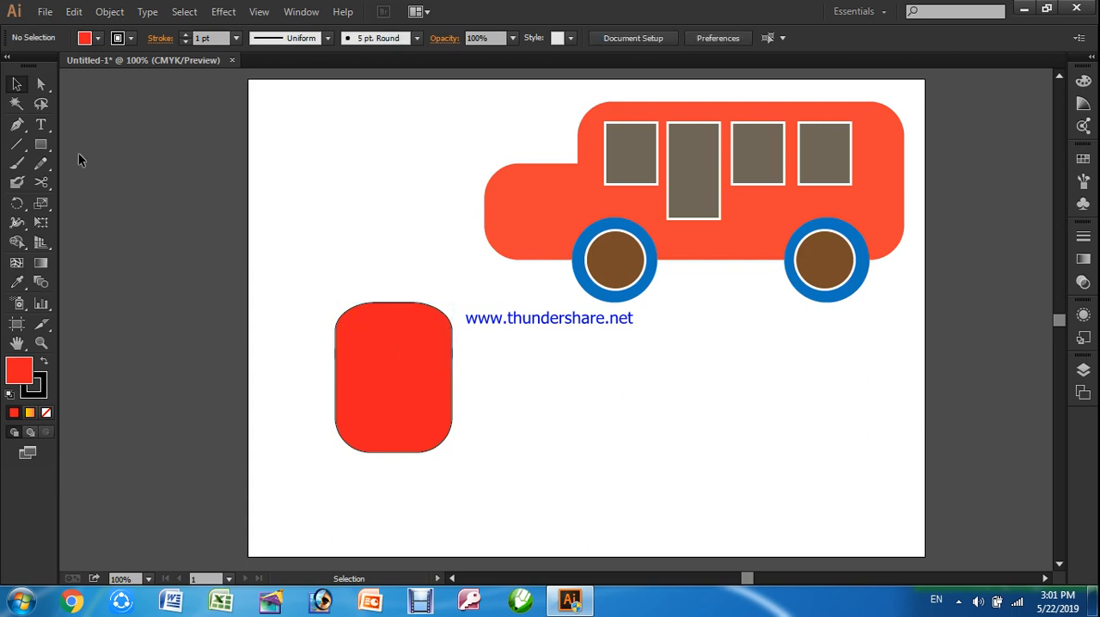
Draw a narrow upright red rectangle centred on top of the rounded body as the bottle's neck
click(41, 145)
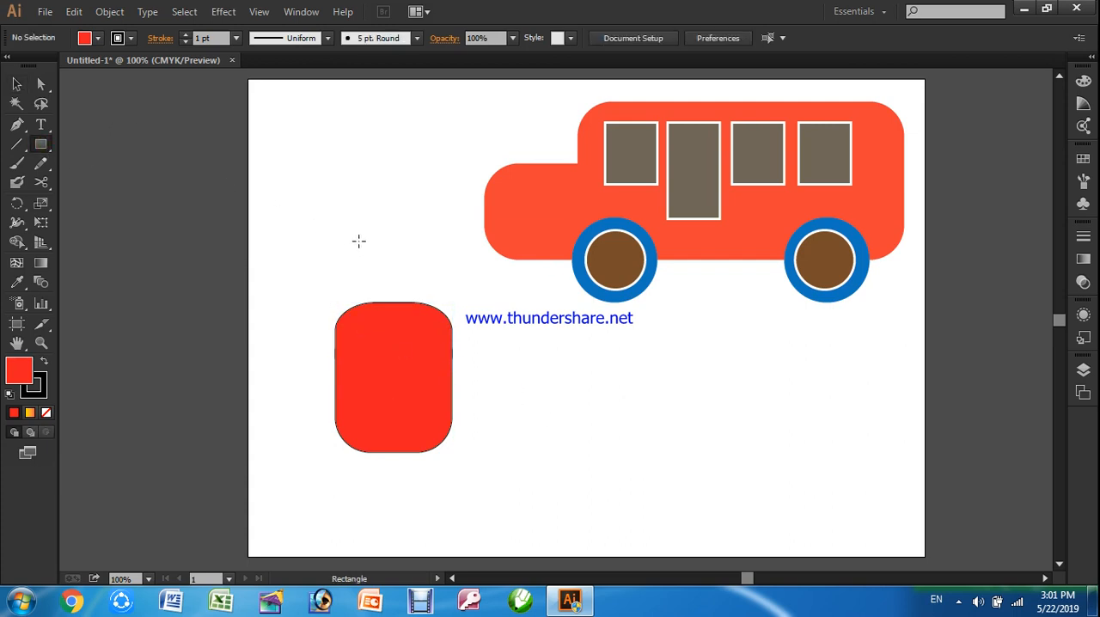
drag(359, 223, 428, 307)
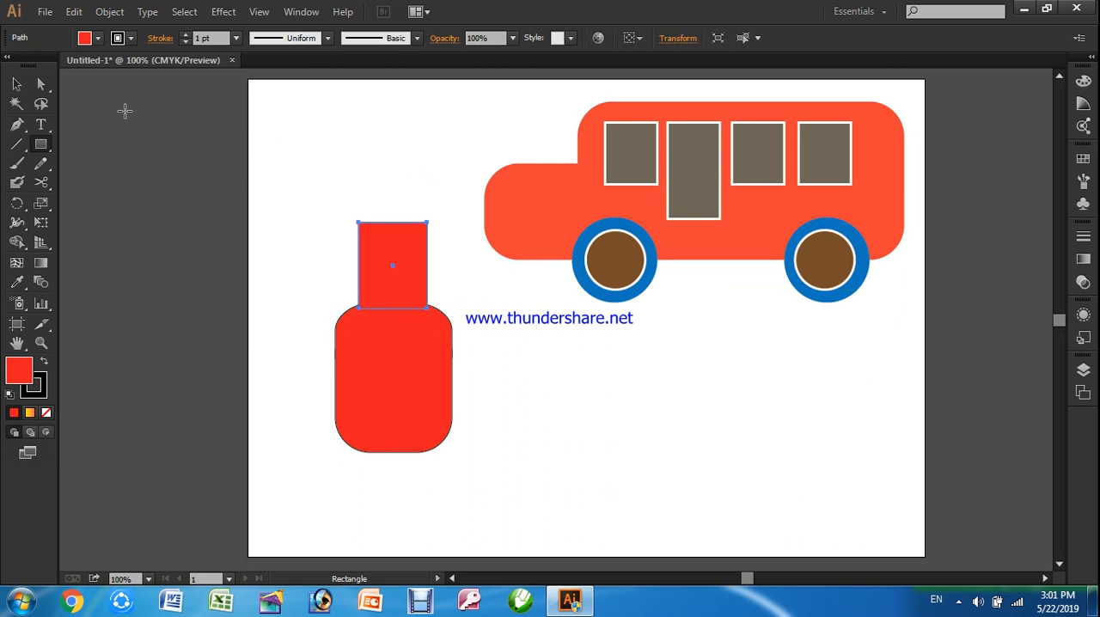
click(16, 86)
click(323, 214)
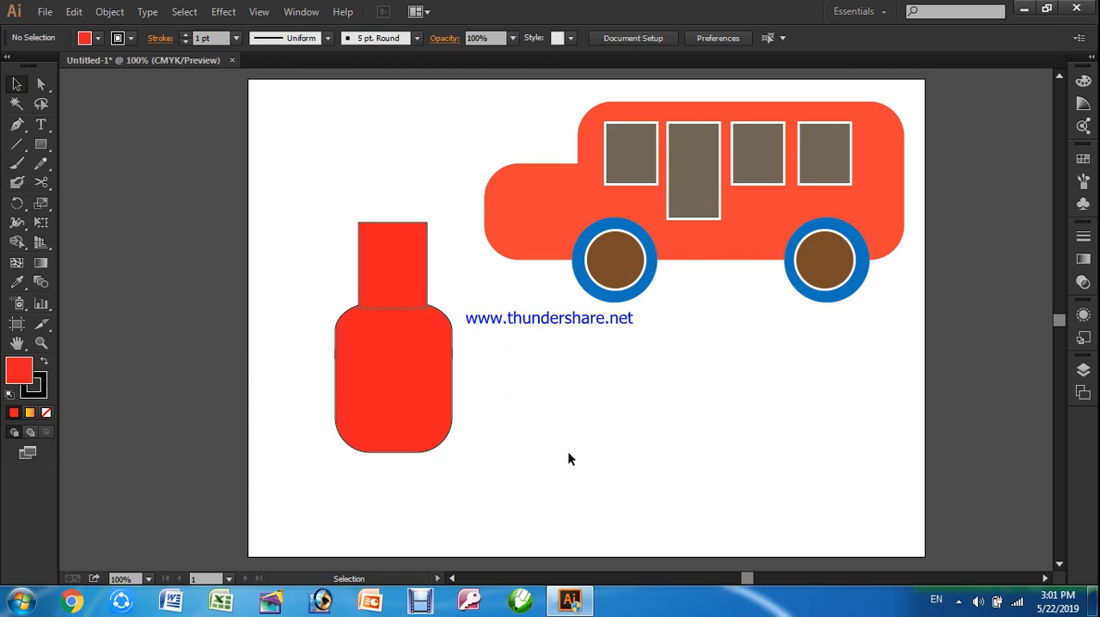
Remove the outline from the neck and both body halves by setting their stroke weight to 0 pt
click(385, 260)
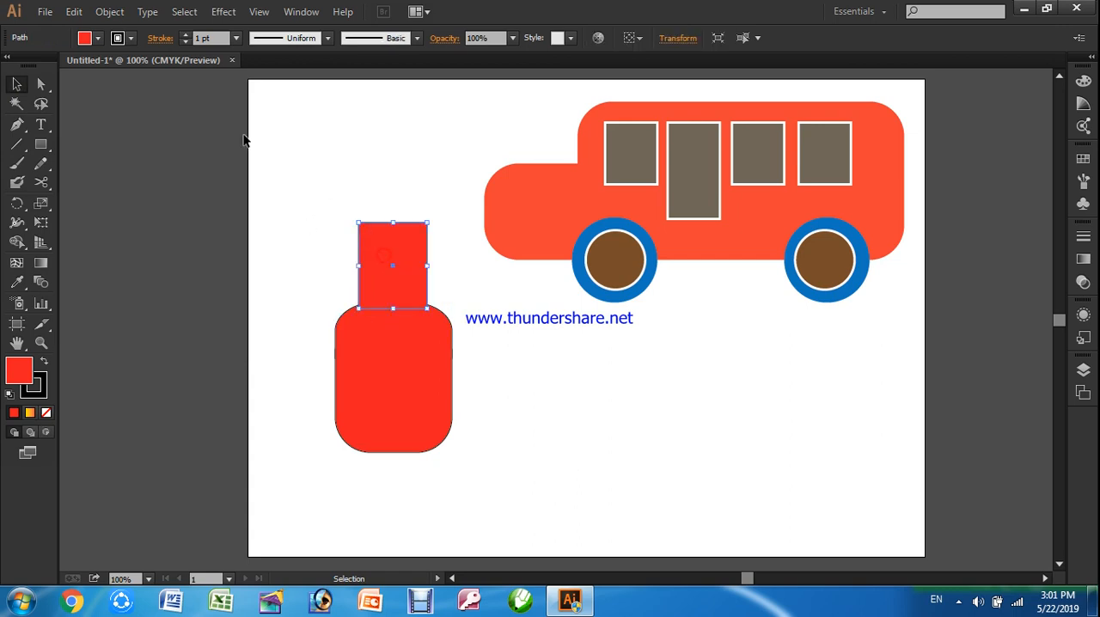
click(183, 41)
click(374, 387)
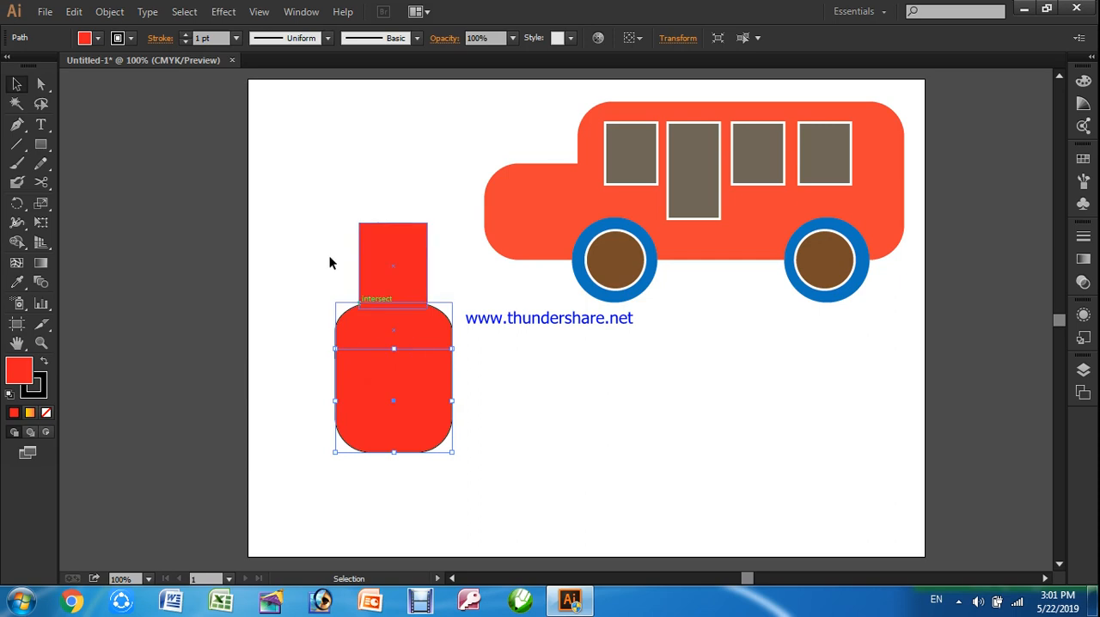
click(183, 41)
click(281, 304)
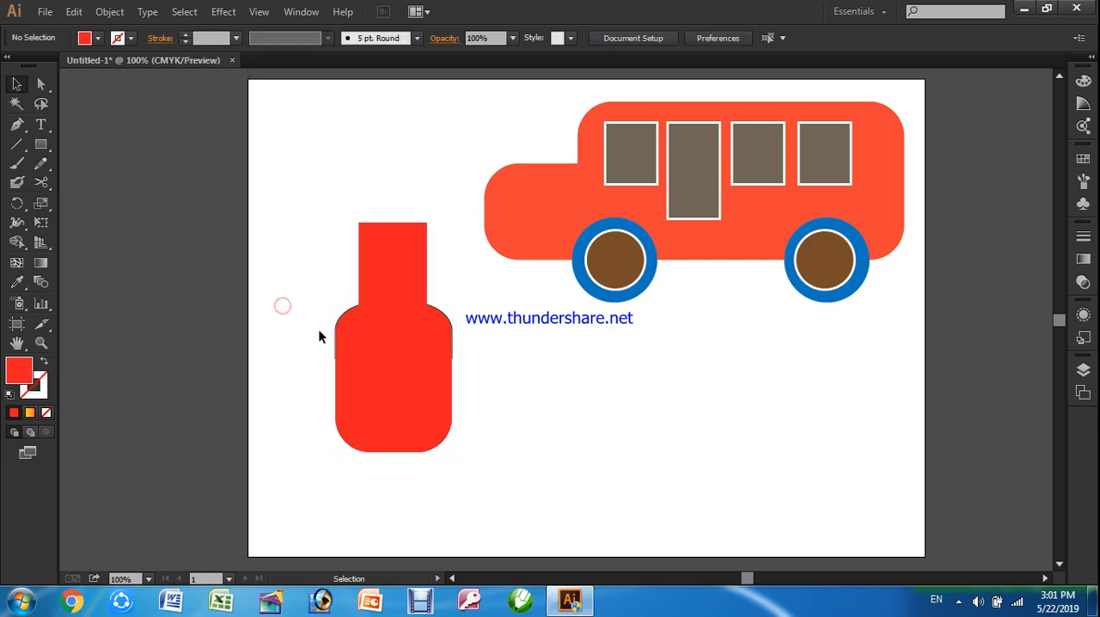
click(341, 333)
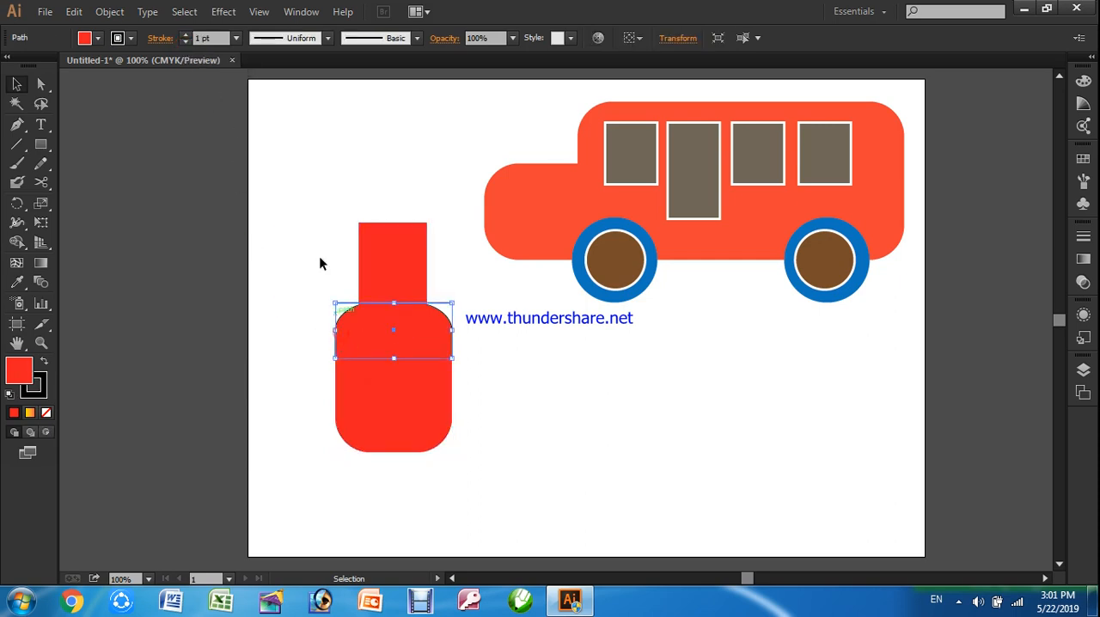
click(184, 41)
click(219, 221)
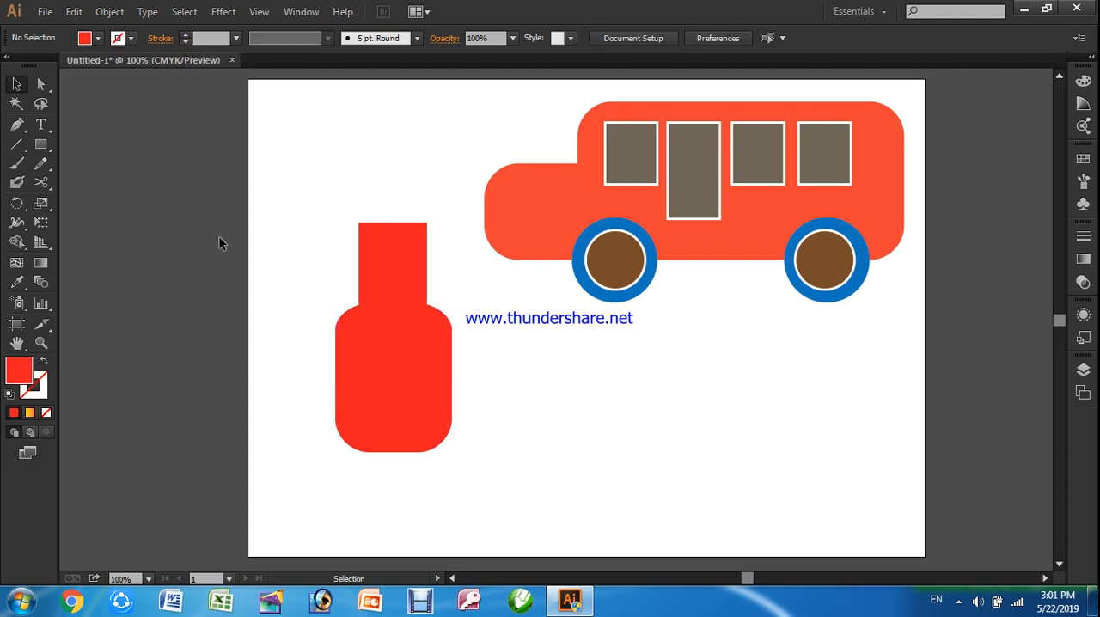
Draw a thin rectangle across the base of the neck and fill it with bright blue
click(40, 146)
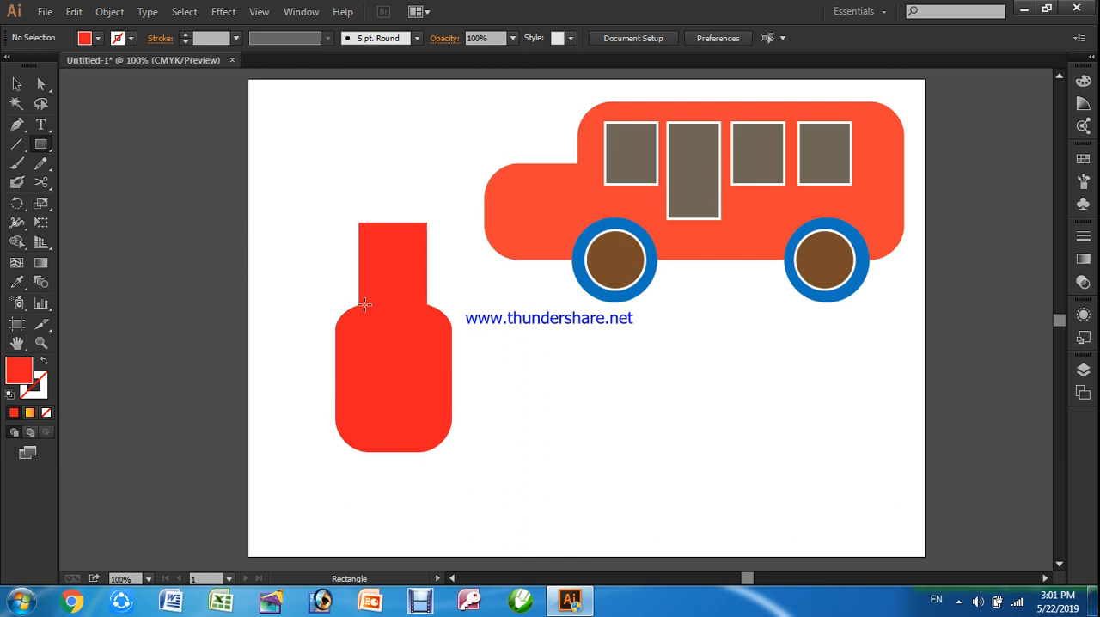
mouse_move(359, 296)
mouse_down()
mouse_move(398, 312)
mouse_move(428, 308)
mouse_up()
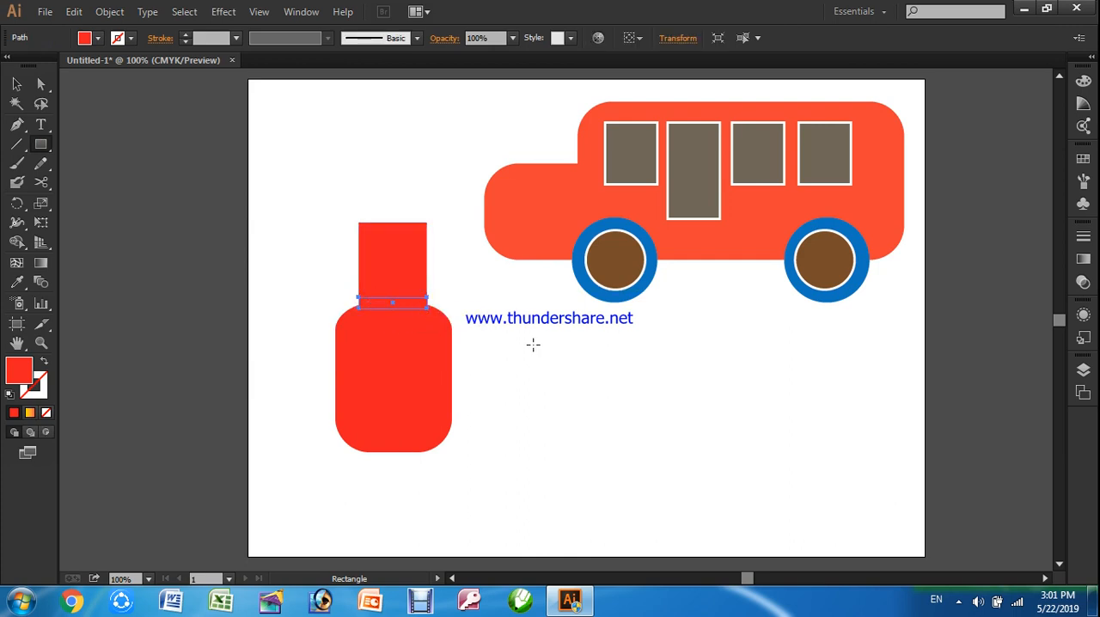
click(131, 39)
click(89, 66)
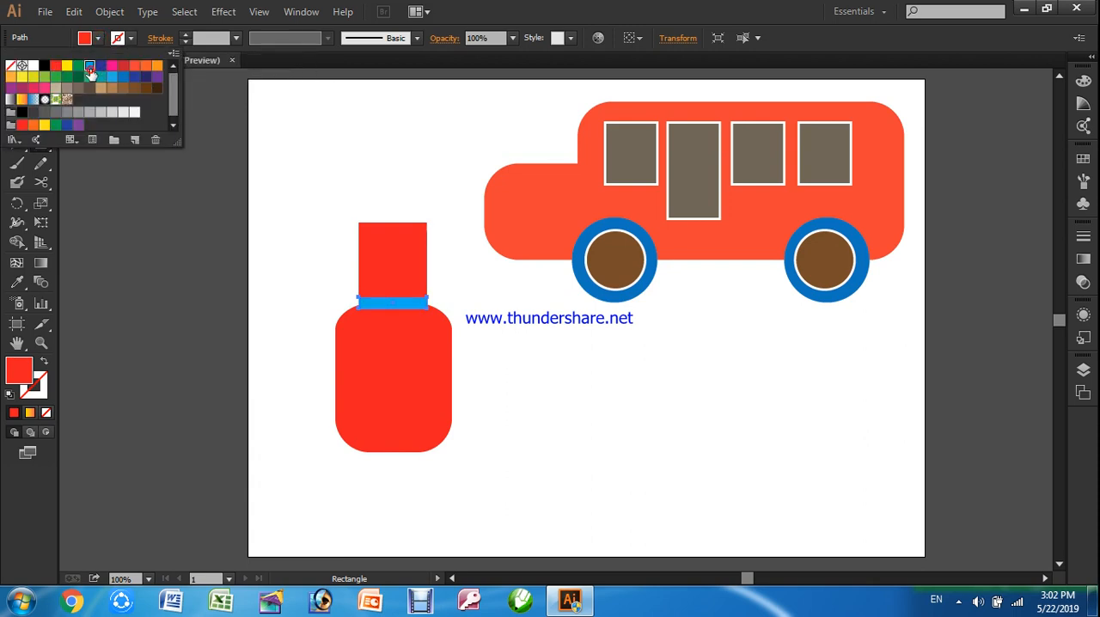
click(131, 236)
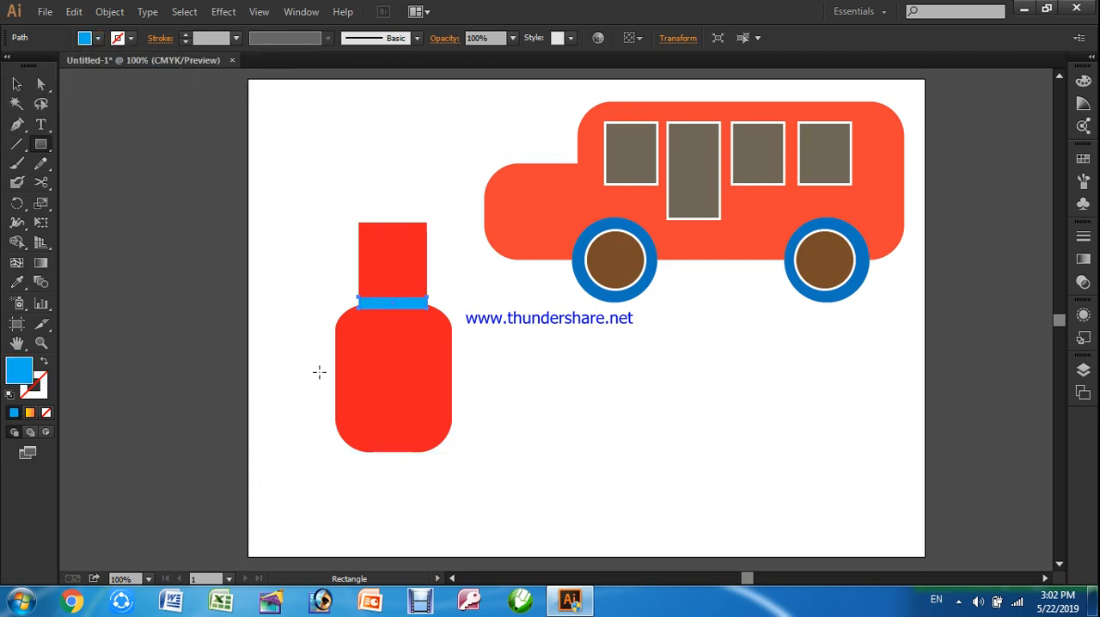
Draw a wide blue band across the middle of the bottle's body, spanning its full width
drag(336, 362, 452, 406)
click(17, 84)
click(204, 232)
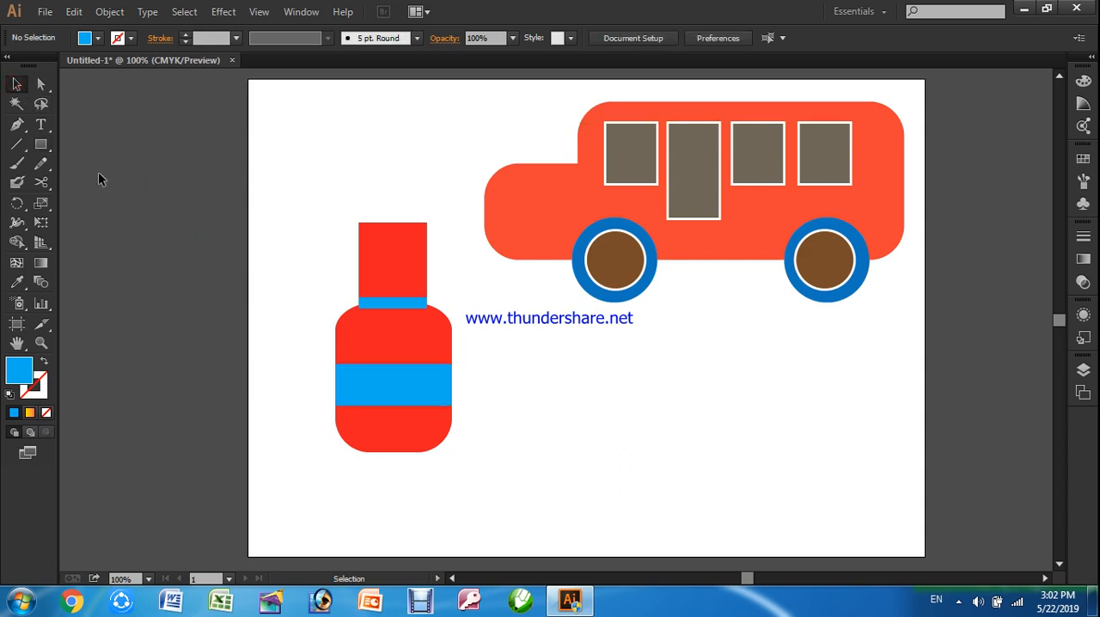
Move the thin blue neck band slightly up so that it sits just above the bottle's shoulders
double_click(375, 303)
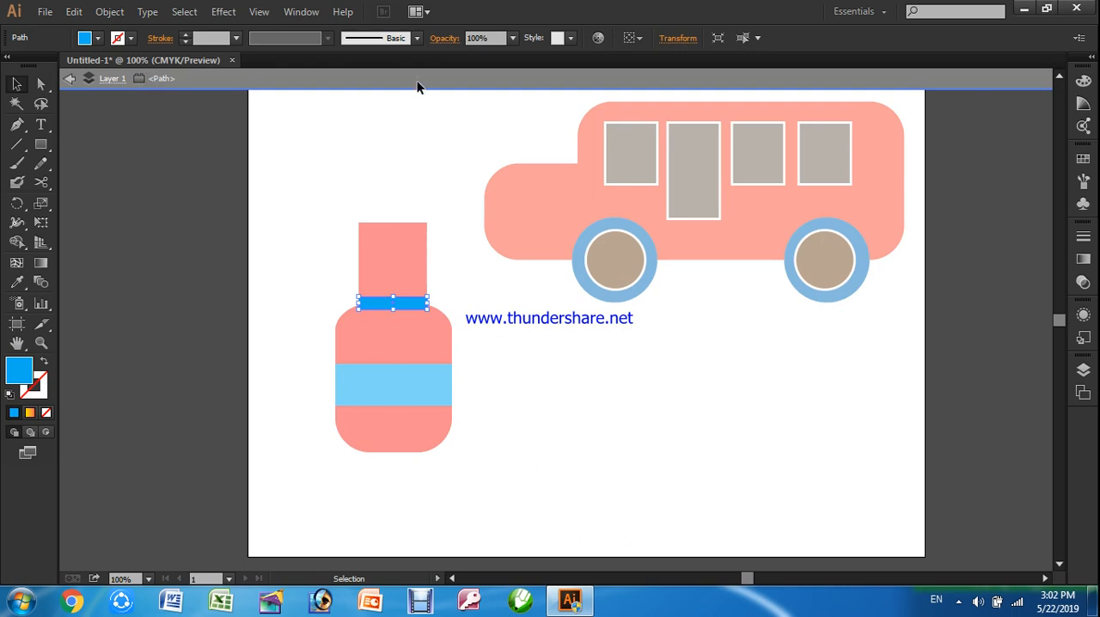
click(394, 80)
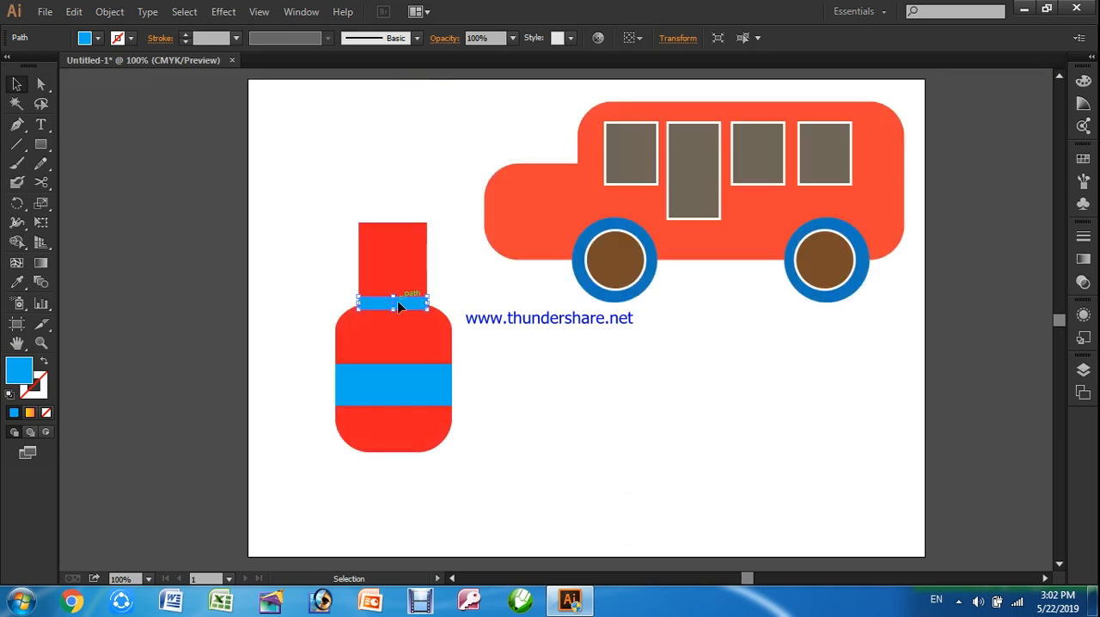
drag(407, 304, 408, 296)
click(285, 332)
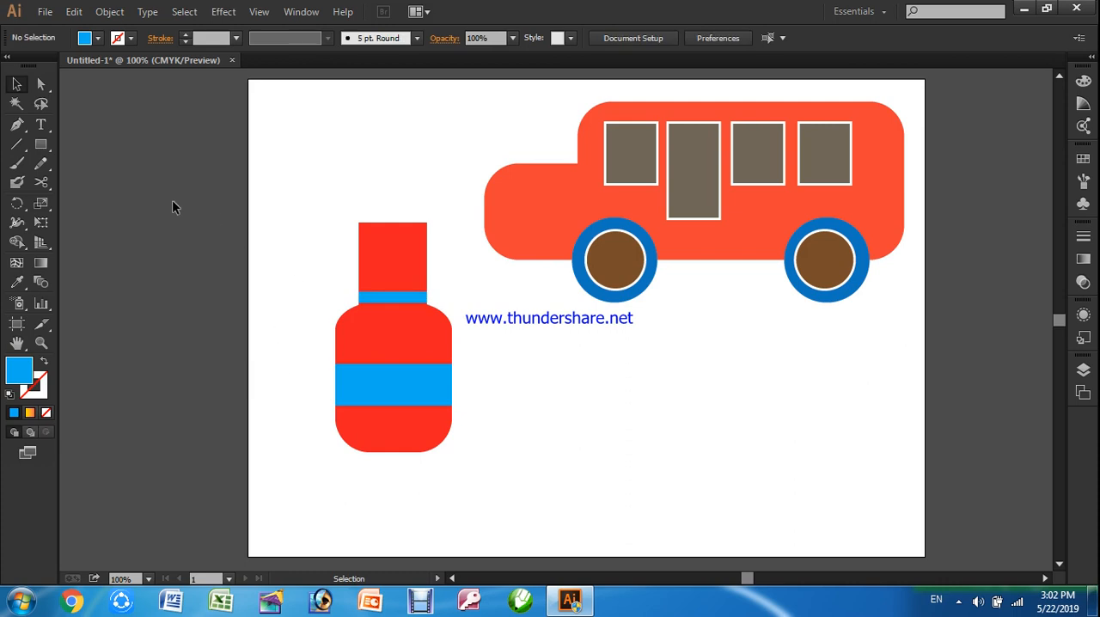
Draw a blue cap rectangle about 1.03 by 0.41 in over the neck's top and widen it past both sides of the neck
click(40, 144)
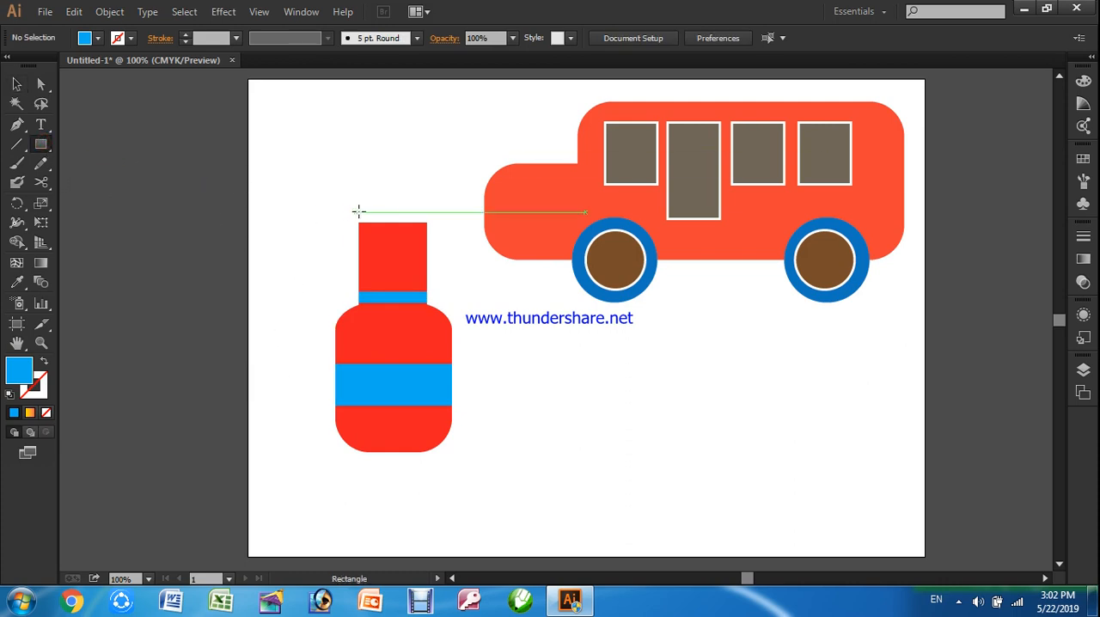
drag(358, 207, 419, 231)
click(418, 230)
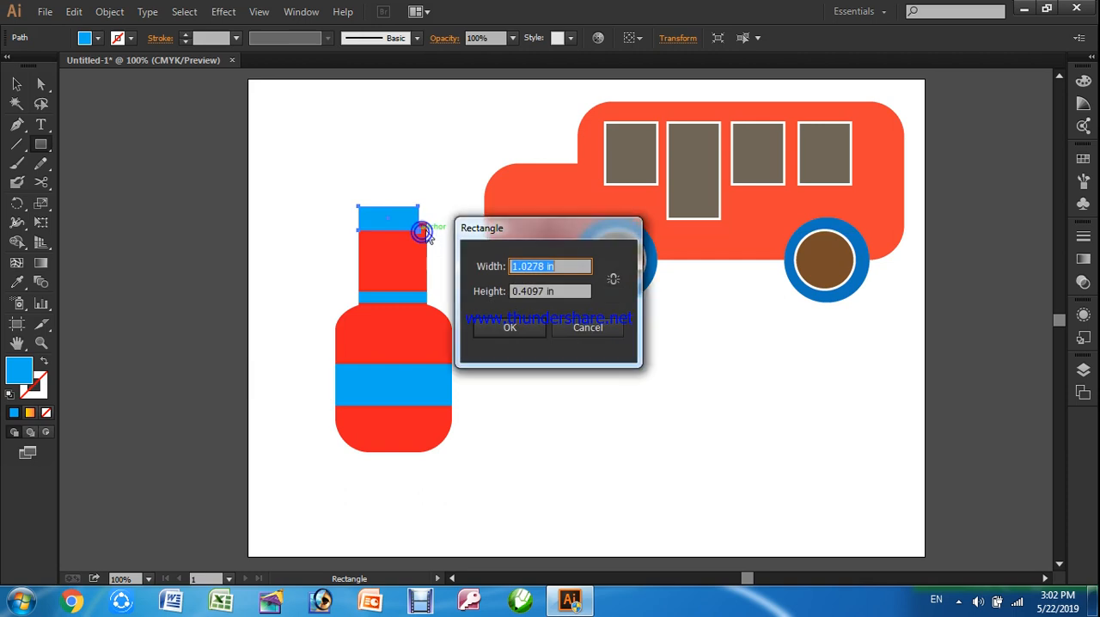
click(582, 327)
key(v)
drag(419, 221, 433, 221)
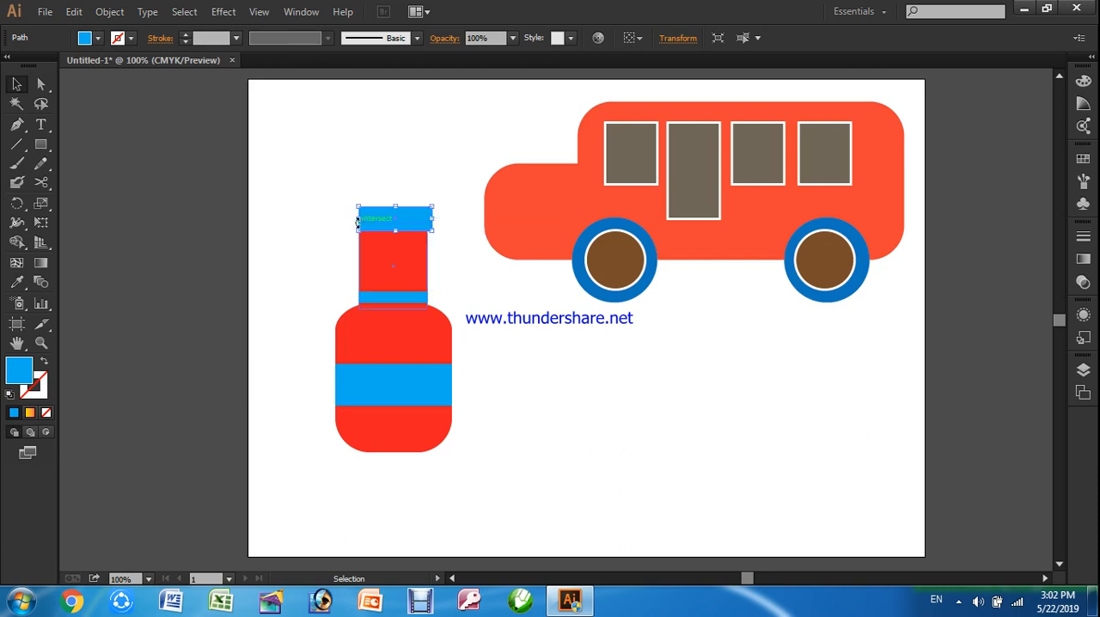
drag(357, 218, 348, 219)
Apply the Round Corners effect to the blue cap with a 0.2 in radius
click(233, 12)
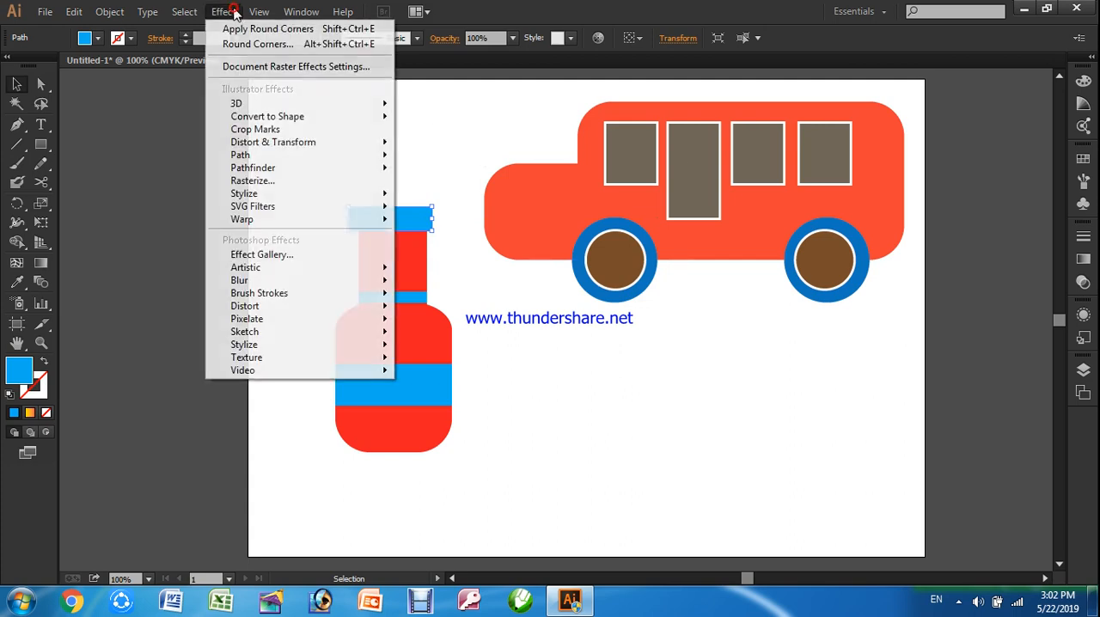
mouse_move(254, 193)
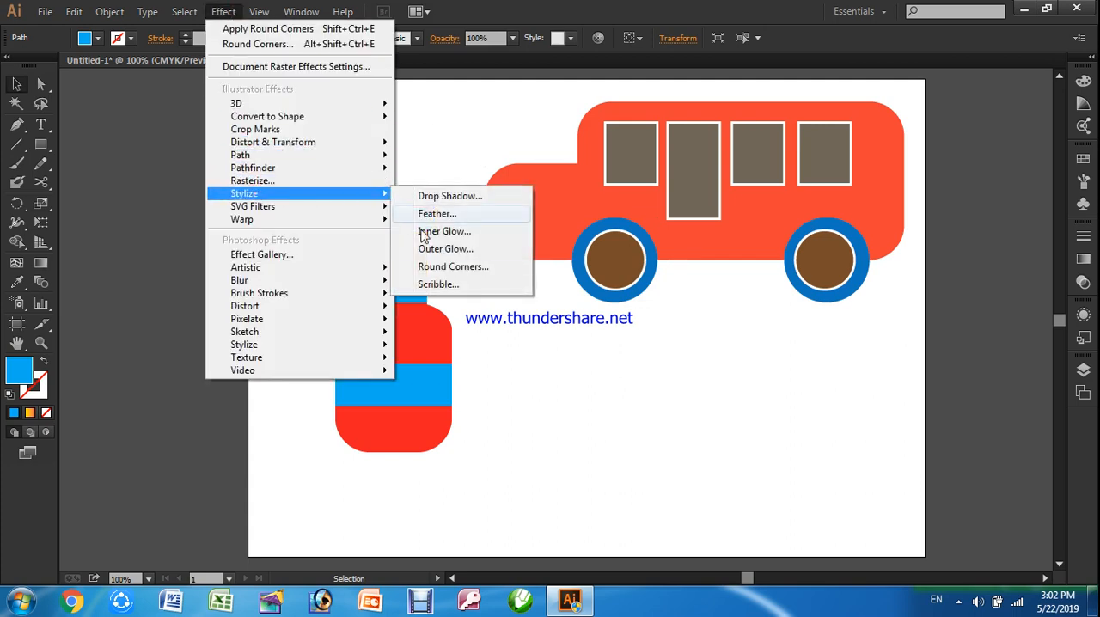
click(441, 269)
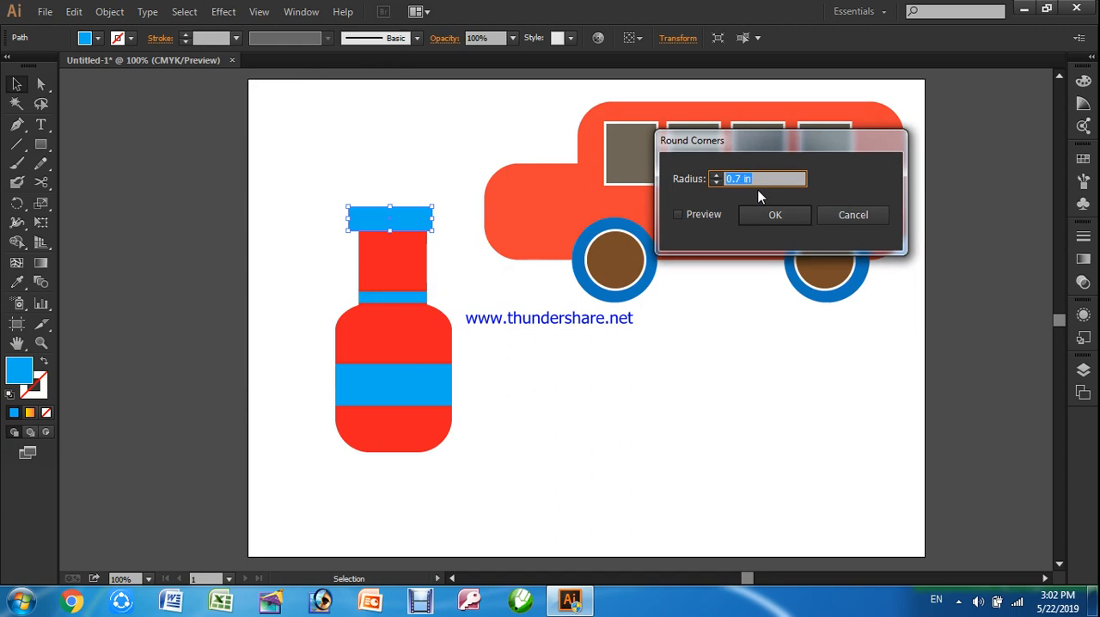
text(0.2)
click(688, 210)
click(760, 218)
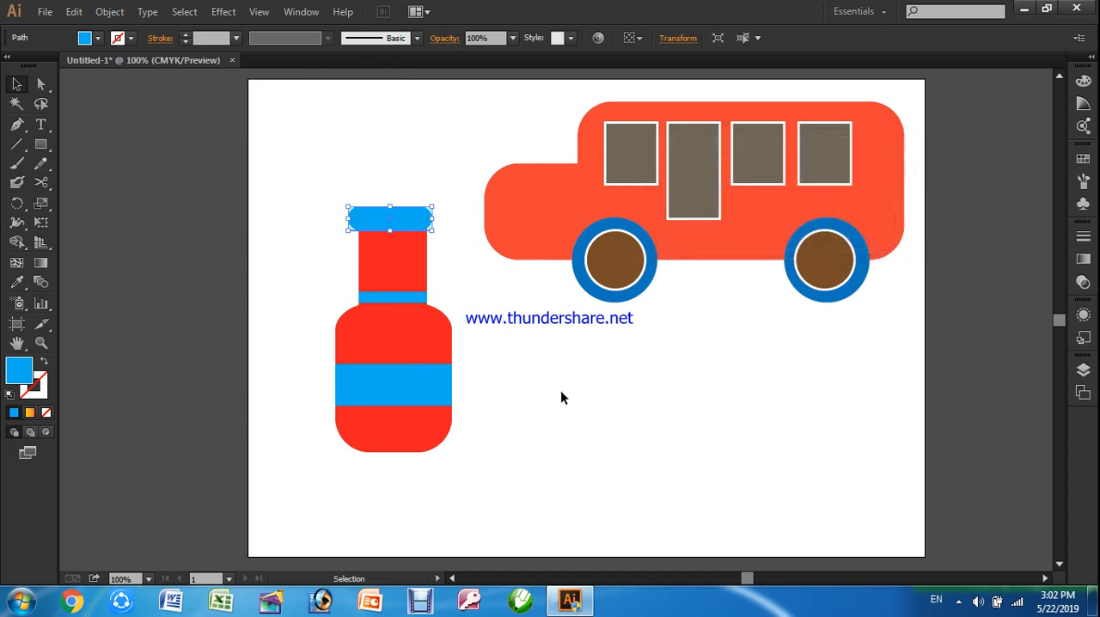
click(545, 397)
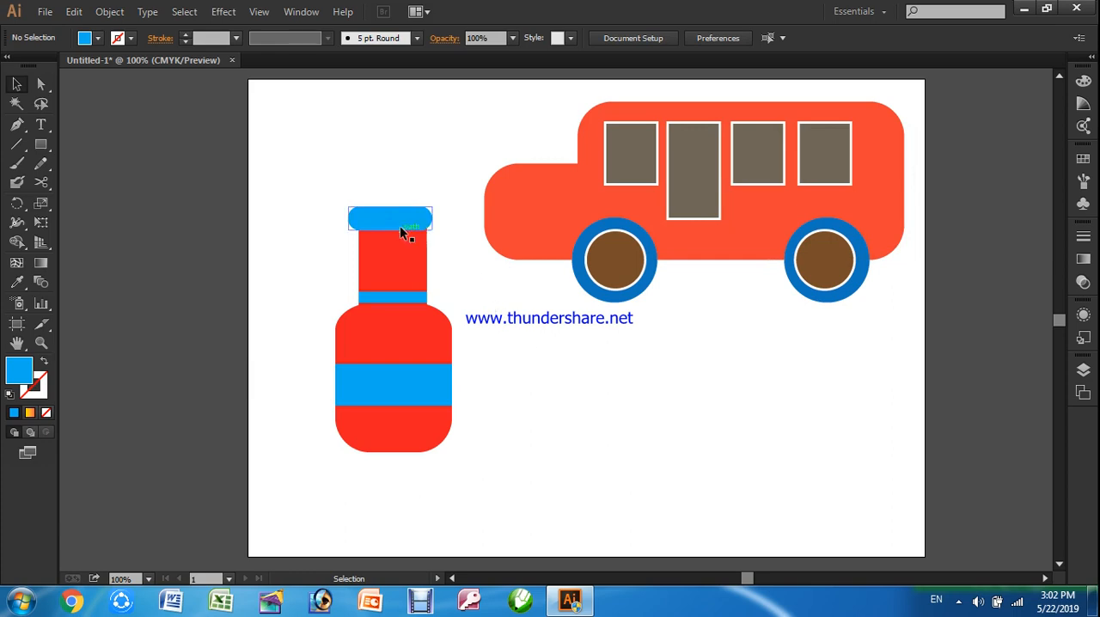
Nudge the cap into line with the neck and move the whole bottle below the bus's rear wheel
drag(392, 221, 395, 220)
click(487, 321)
drag(295, 174, 483, 492)
drag(406, 276, 870, 376)
click(672, 429)
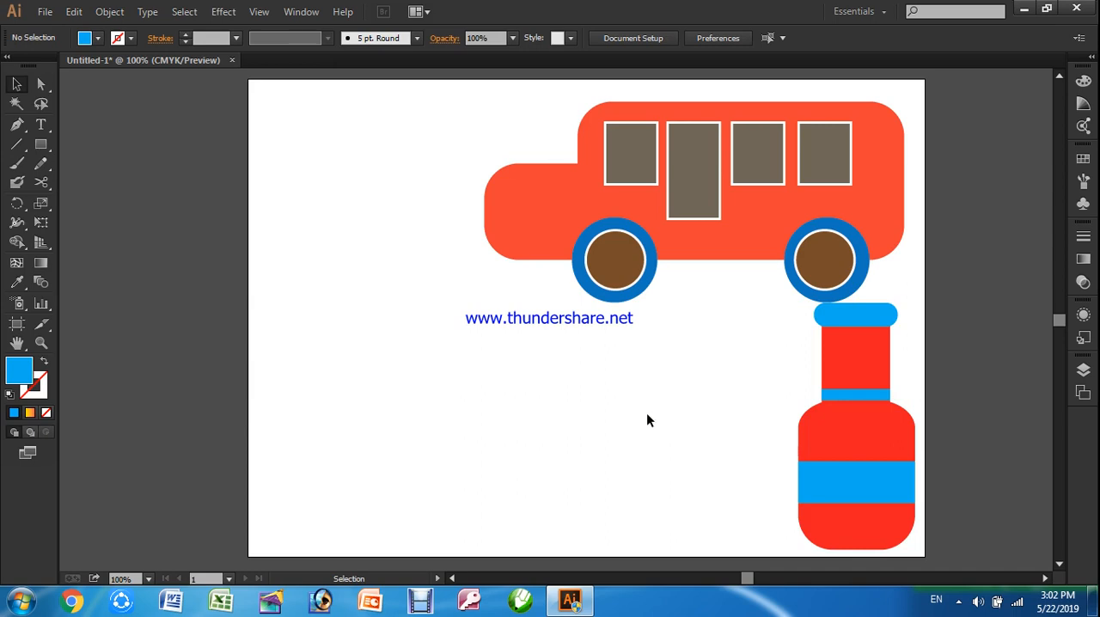
Draw a large horizontal rectangle in the empty lower area of the artboard and fill it with dark red
click(41, 145)
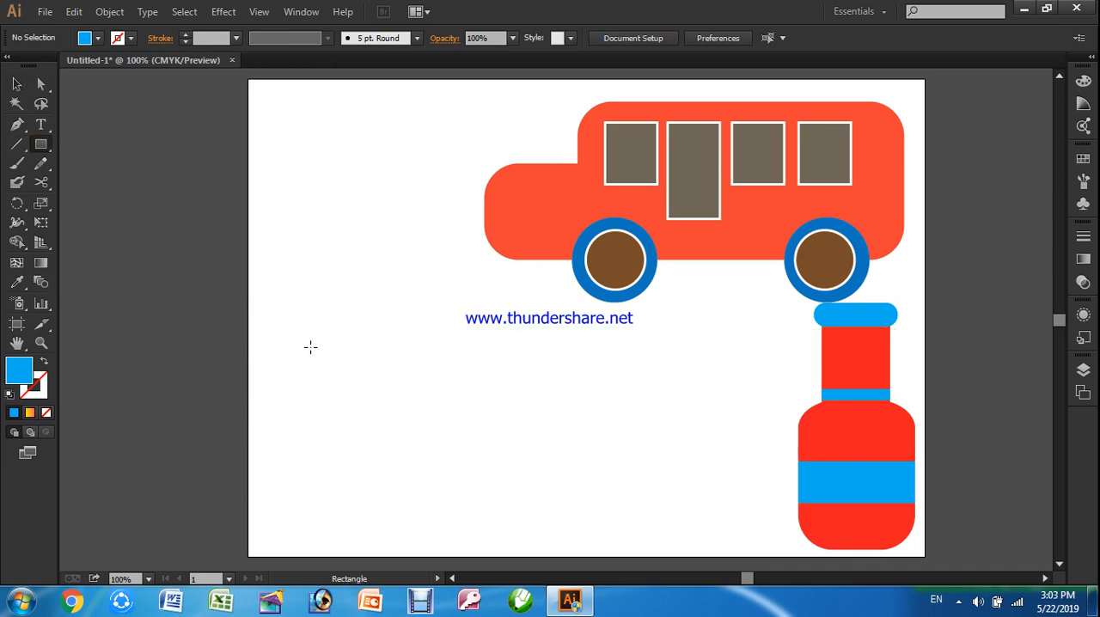
mouse_move(291, 327)
mouse_down()
mouse_move(381, 411)
mouse_move(531, 456)
mouse_up()
click(16, 84)
click(86, 37)
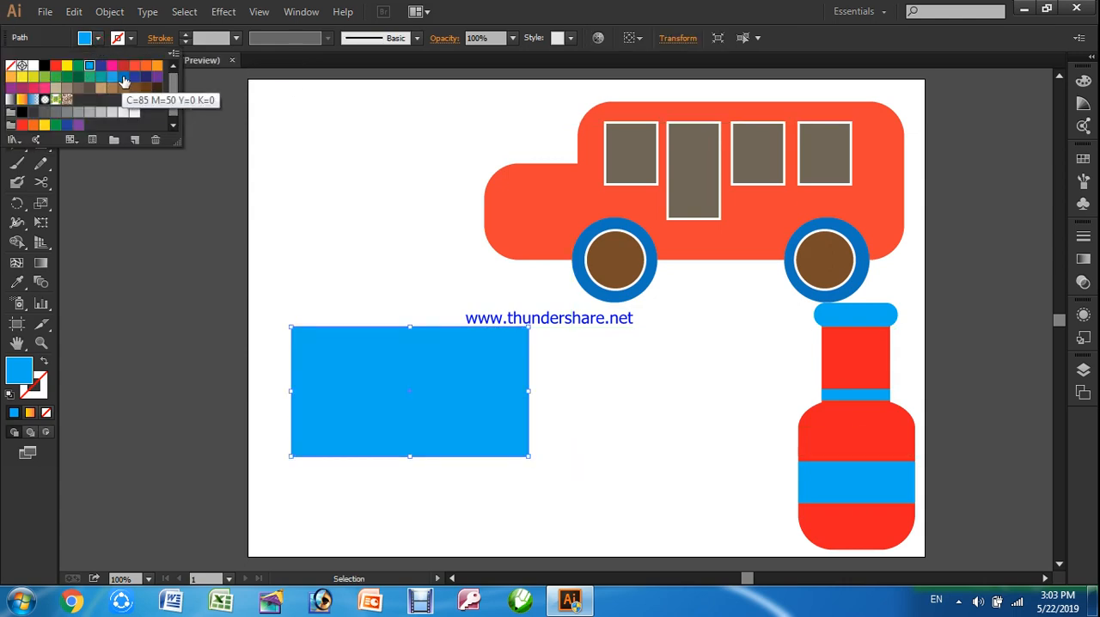
click(122, 67)
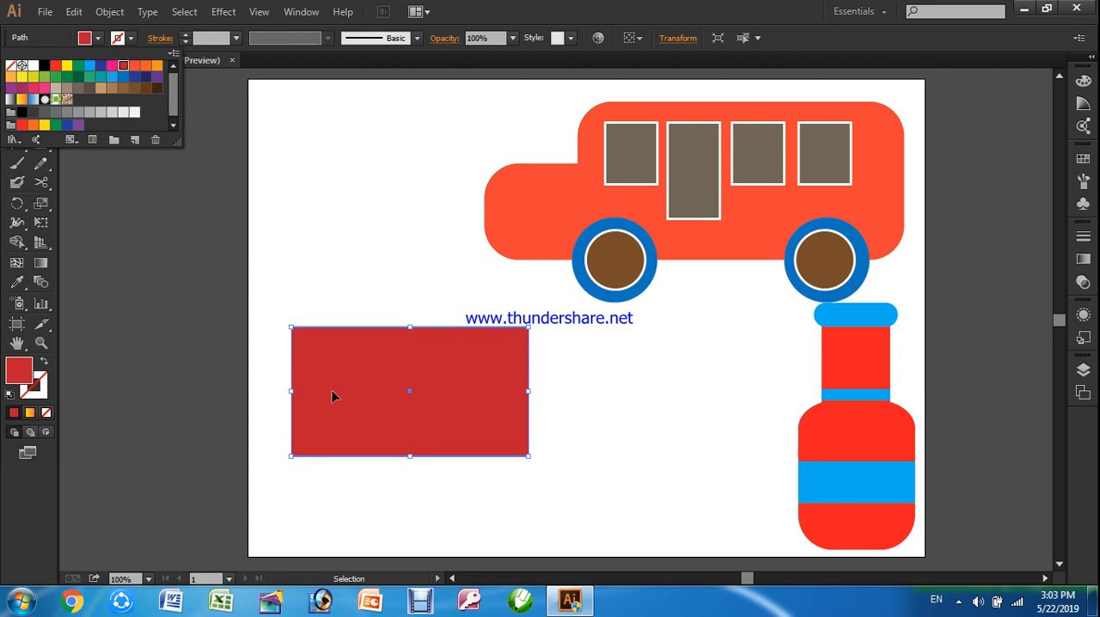
click(138, 204)
Draw a second rectangle of the same size exactly over the dark red one and fill it with orange
click(45, 147)
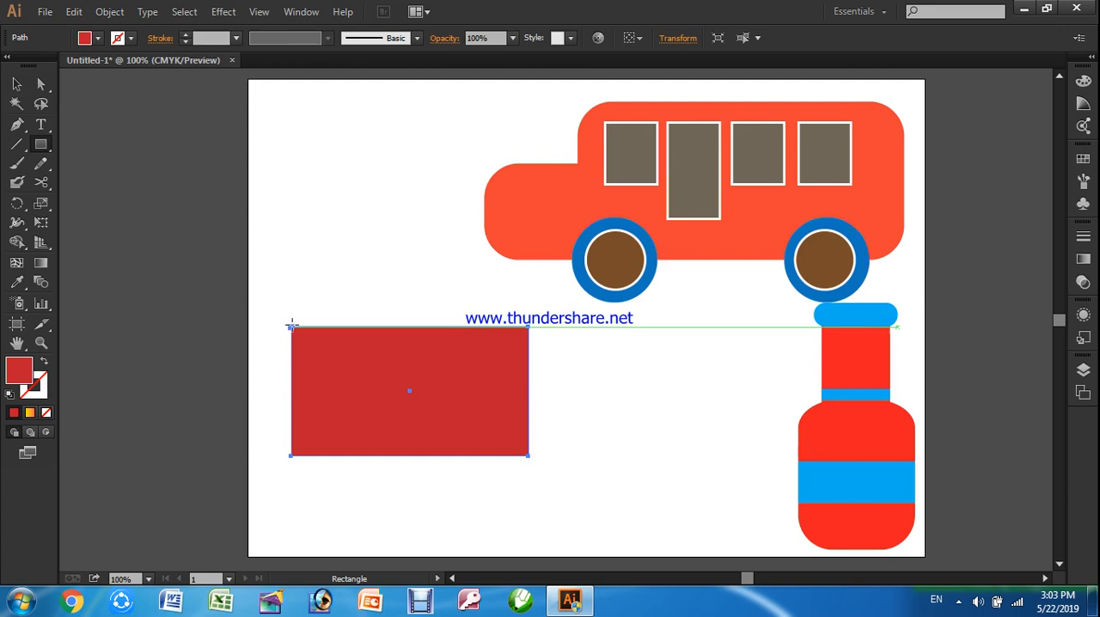
drag(290, 325, 529, 456)
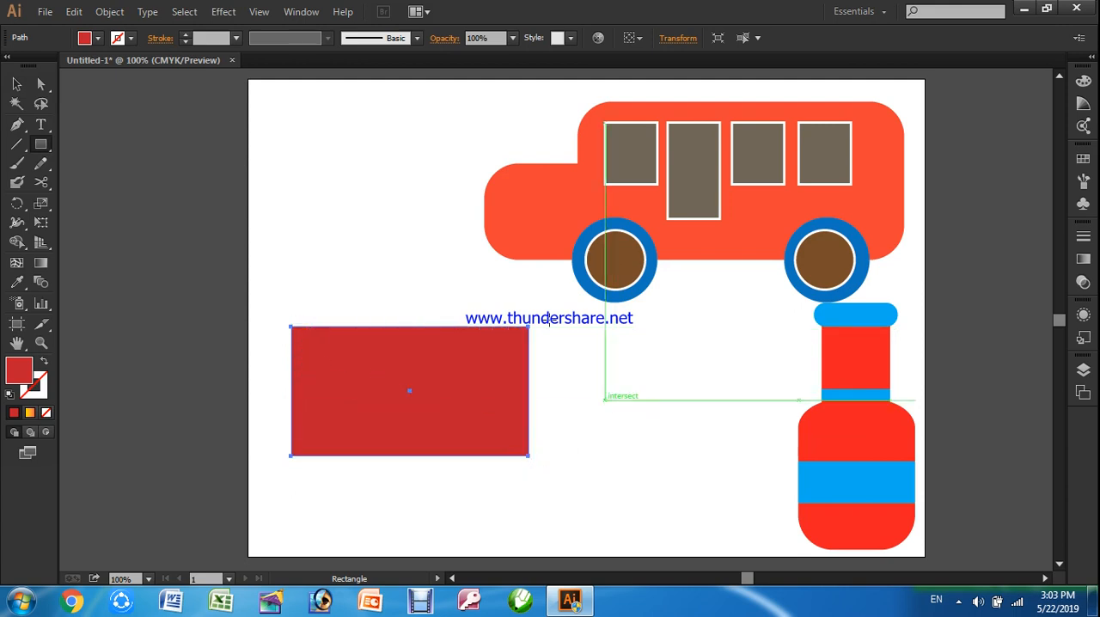
click(94, 39)
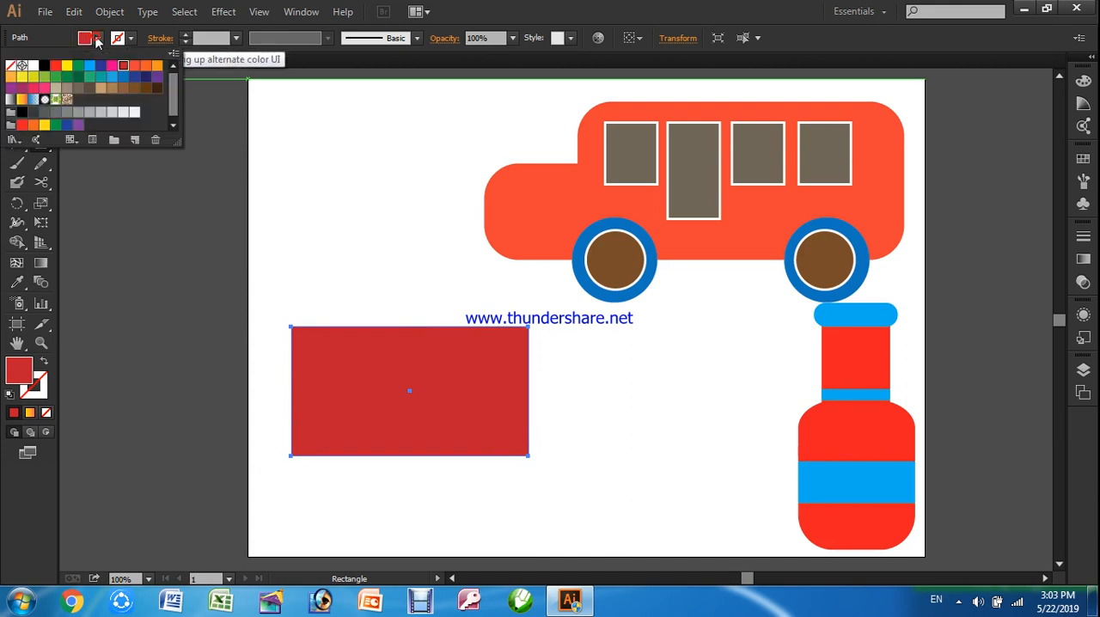
click(151, 69)
click(159, 266)
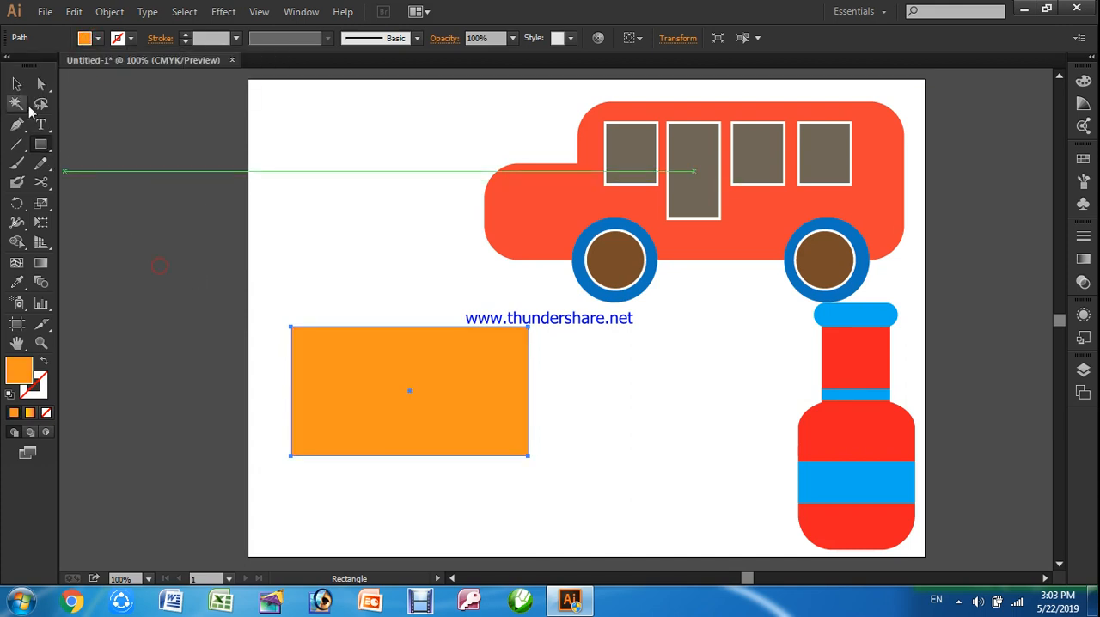
Reshape the orange rectangle into a triangular envelope flap by moving its lower-left anchor near the centre and deleting its lower-right anchor
click(43, 86)
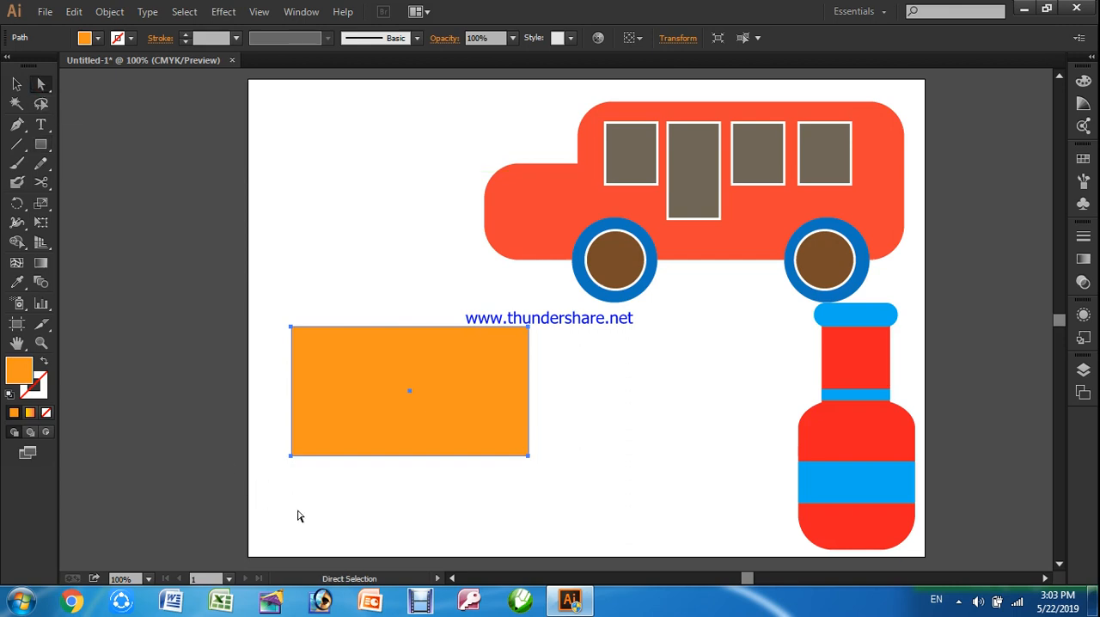
click(291, 456)
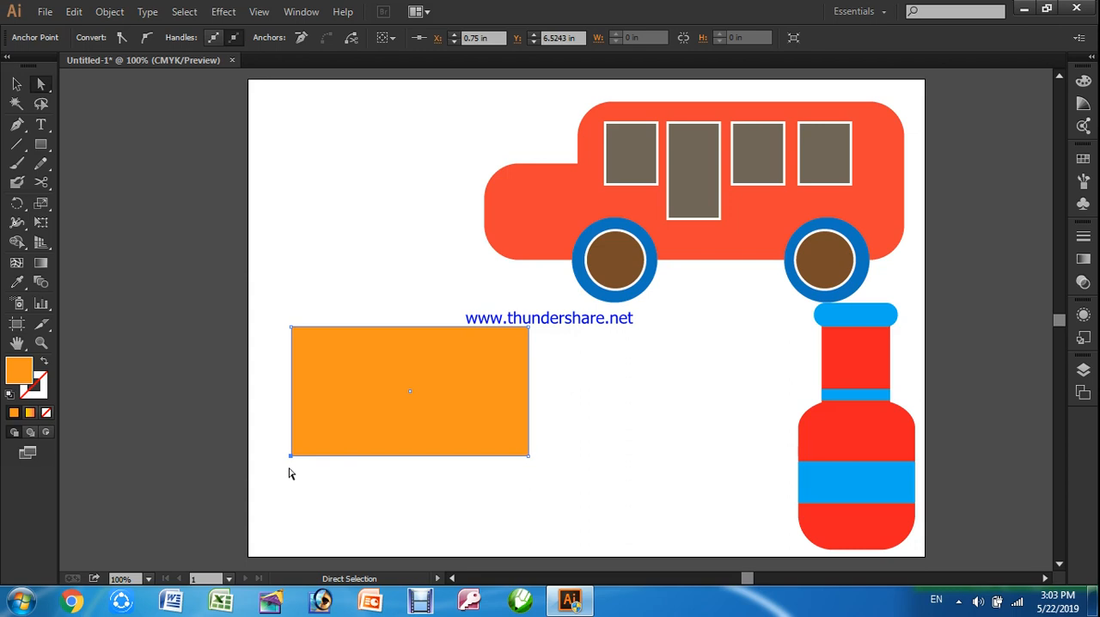
drag(291, 456, 397, 405)
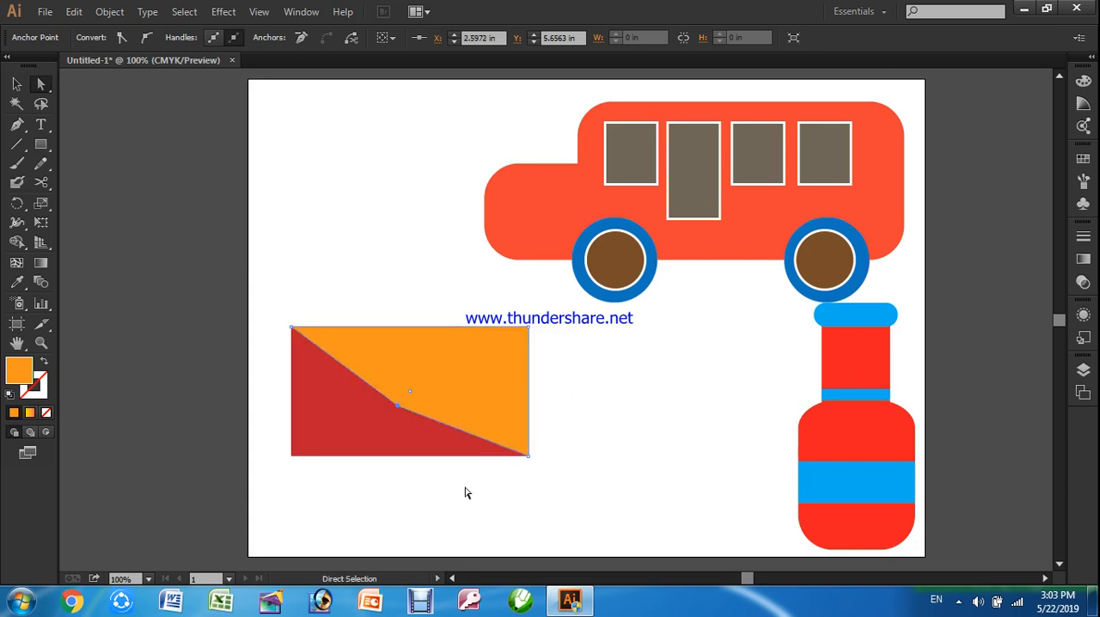
click(528, 456)
key(Delete)
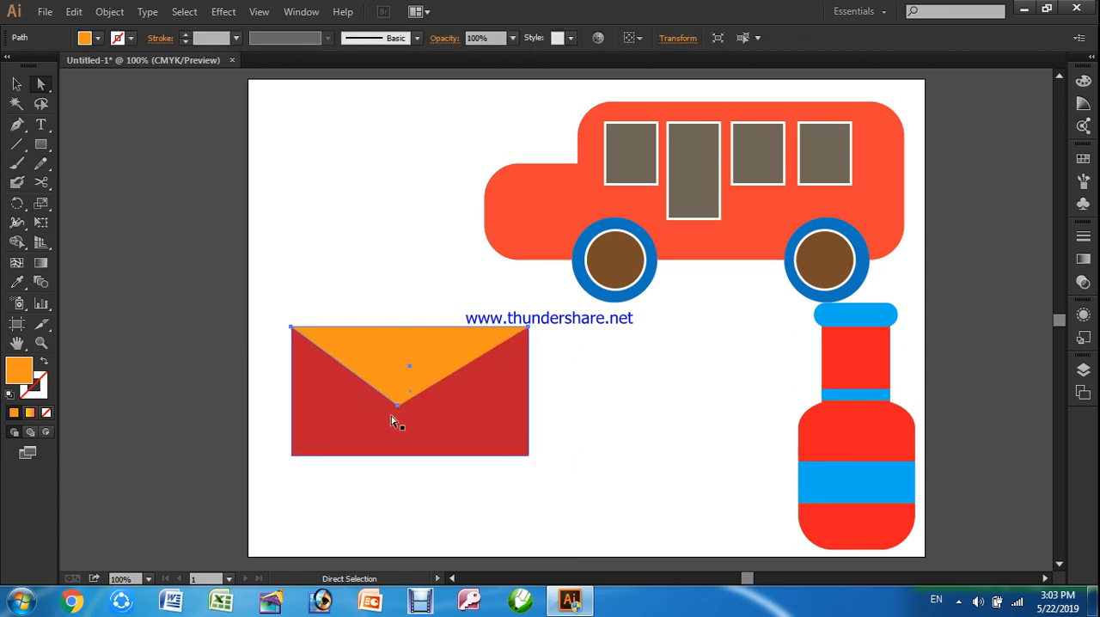
drag(402, 412, 415, 410)
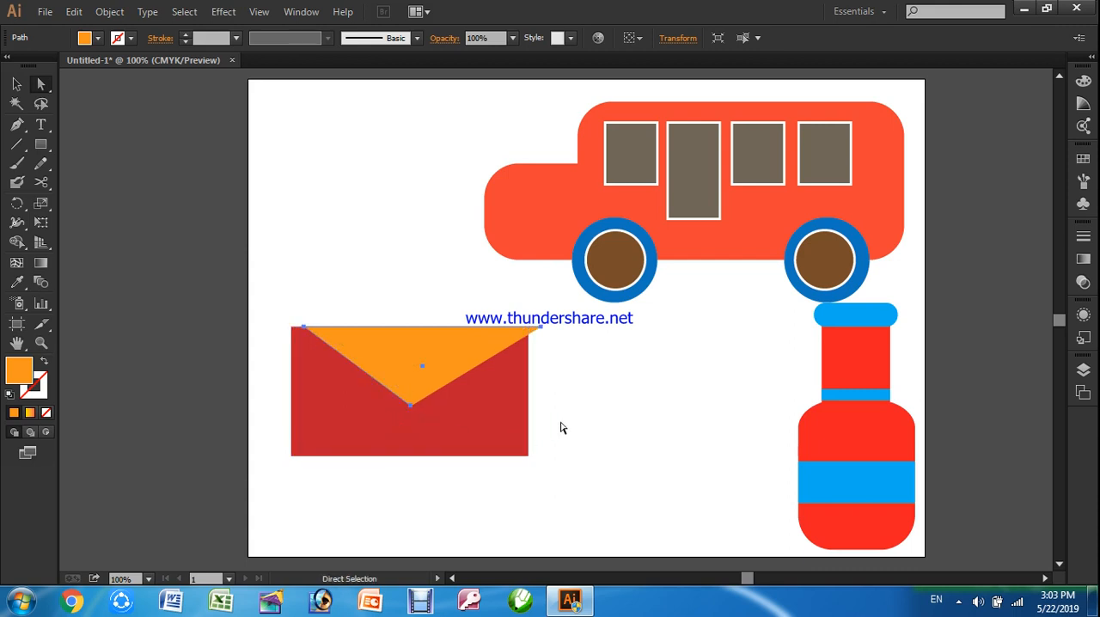
key(ctrl+z)
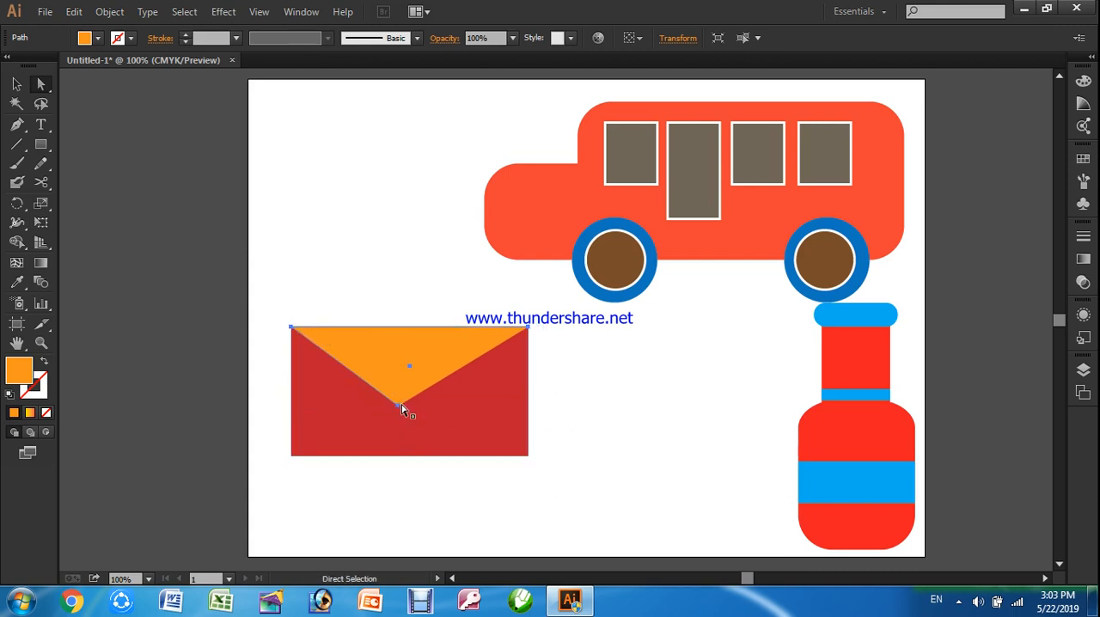
drag(401, 407, 406, 404)
key(ctrl+z)
Shift only the flap's tip anchor point slightly to the right so it sits near the envelope's horizontal centre
click(398, 408)
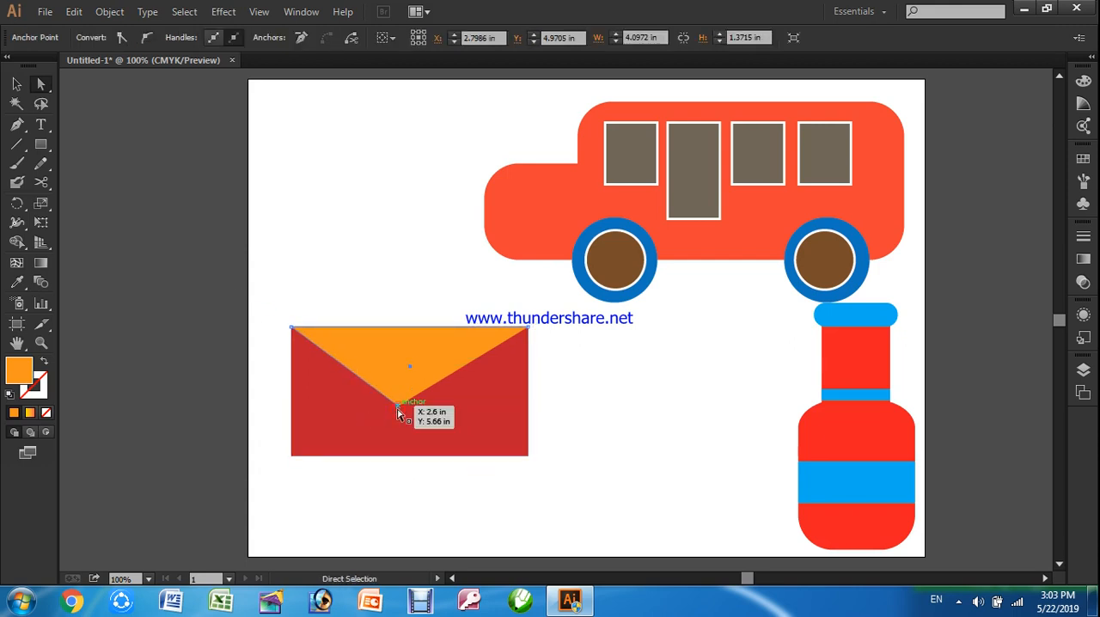
drag(397, 409, 408, 403)
click(555, 413)
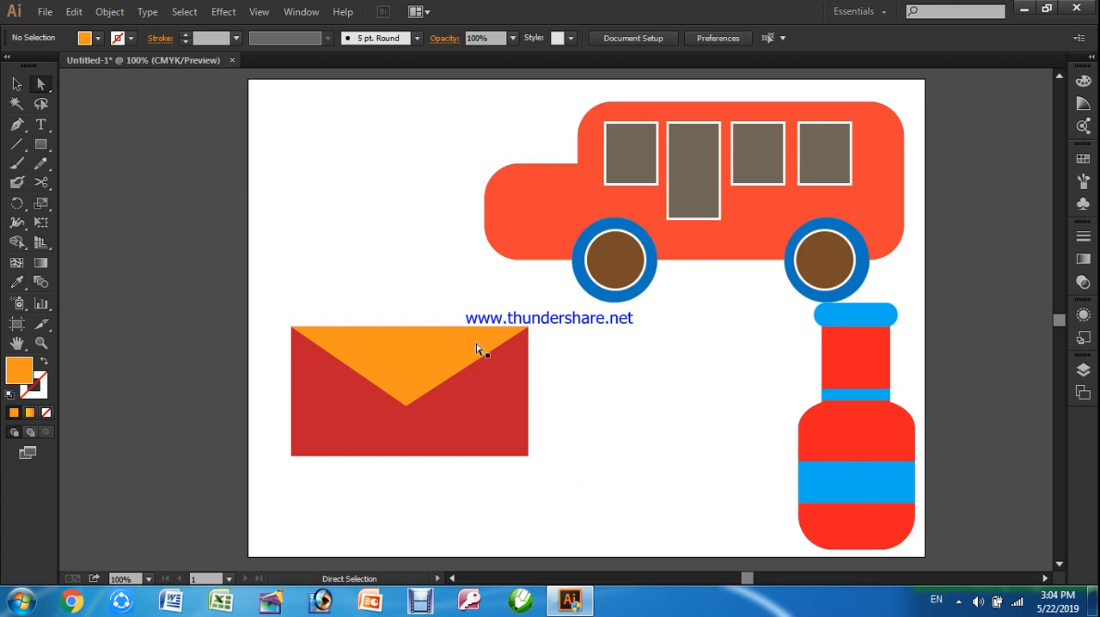
Move the orange flap and dark red rectangle together to the space beneath the bus, beside the bottle
click(366, 358)
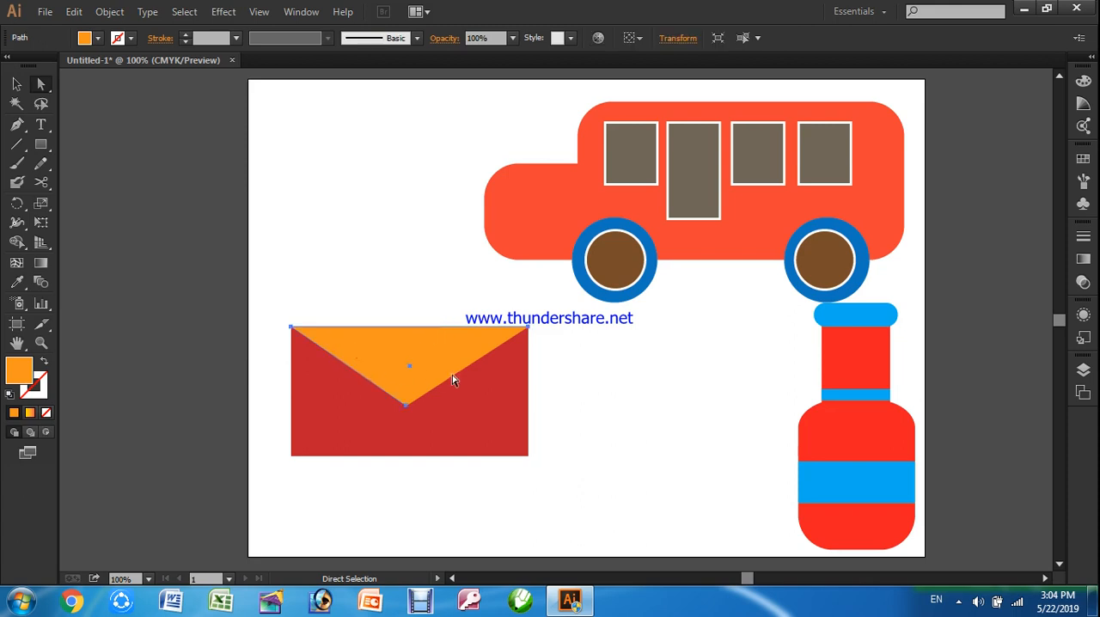
drag(267, 292, 564, 495)
drag(488, 413, 732, 417)
click(433, 479)
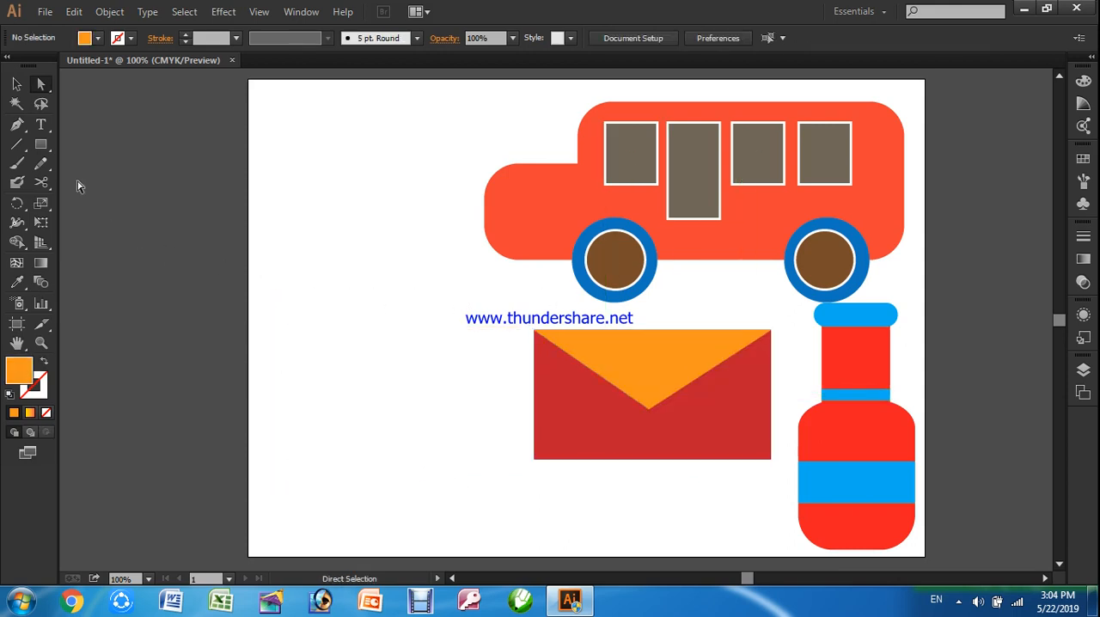
Draw an orange practice rectangle in the empty space beside the envelope, move it slightly down and reduce its height from the upper edge
click(40, 144)
drag(280, 222, 472, 375)
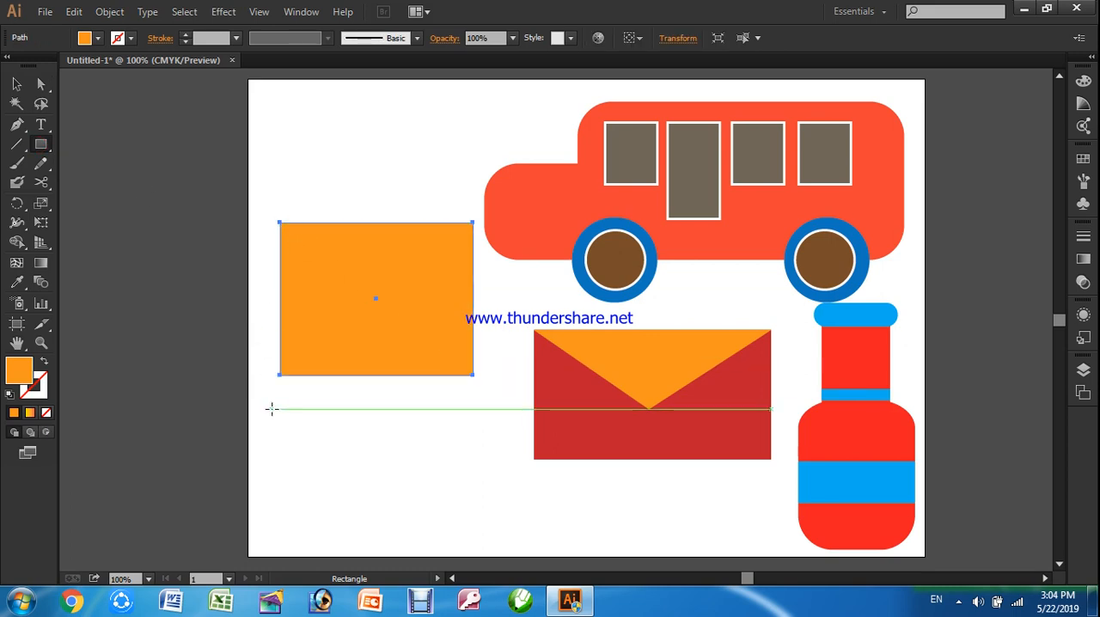
click(16, 84)
drag(341, 303, 347, 331)
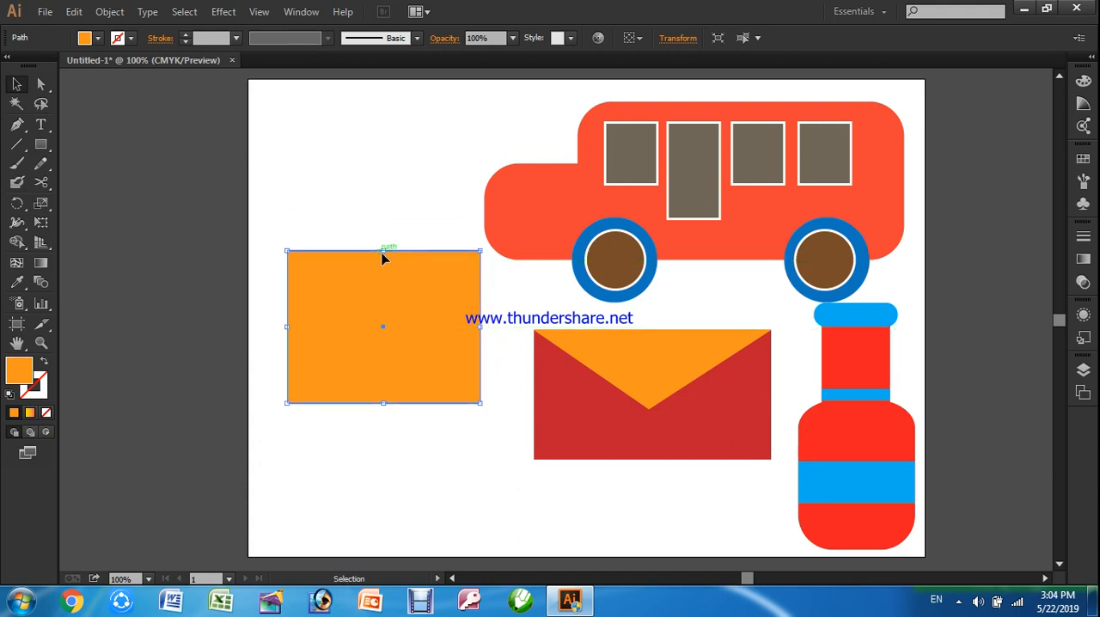
drag(385, 253, 383, 290)
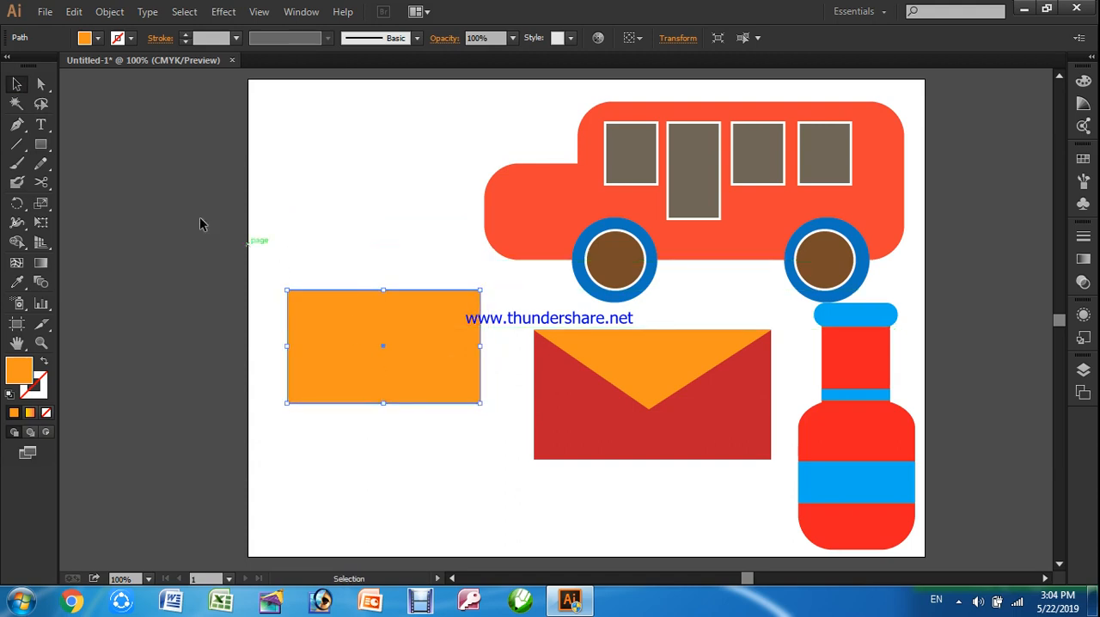
Try removing the practice rectangle's lower-left anchor point, and undo the removal
click(40, 84)
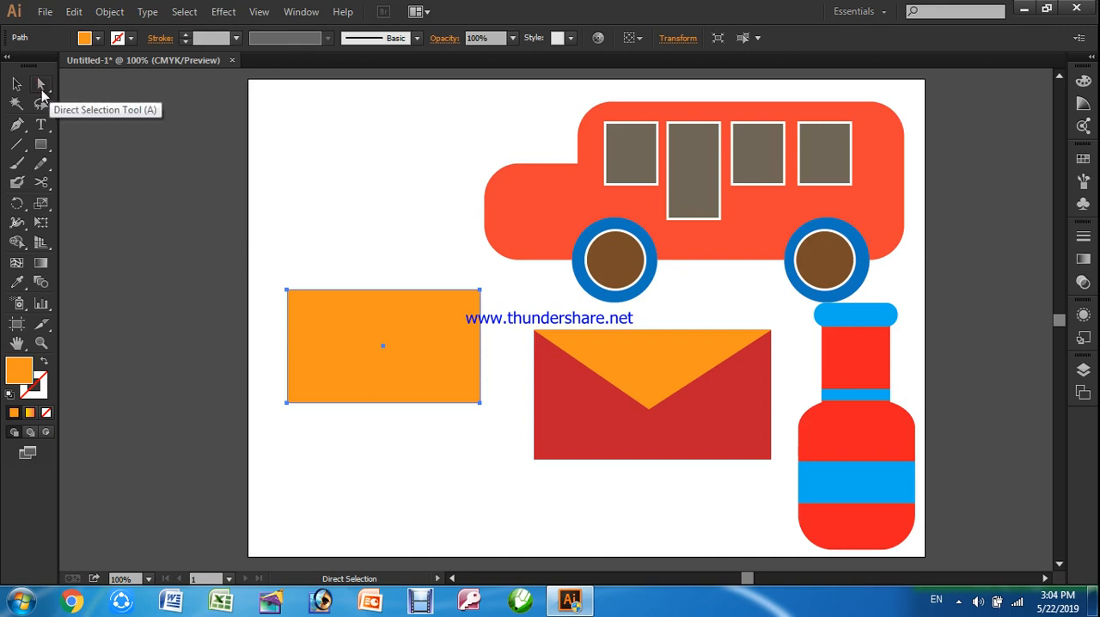
click(287, 402)
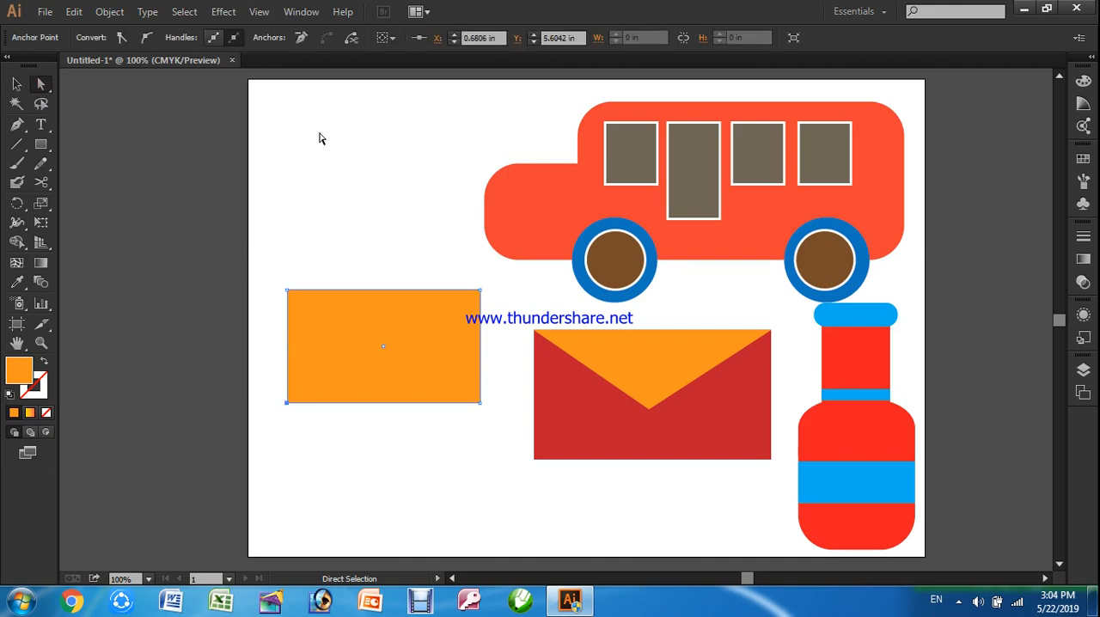
click(300, 39)
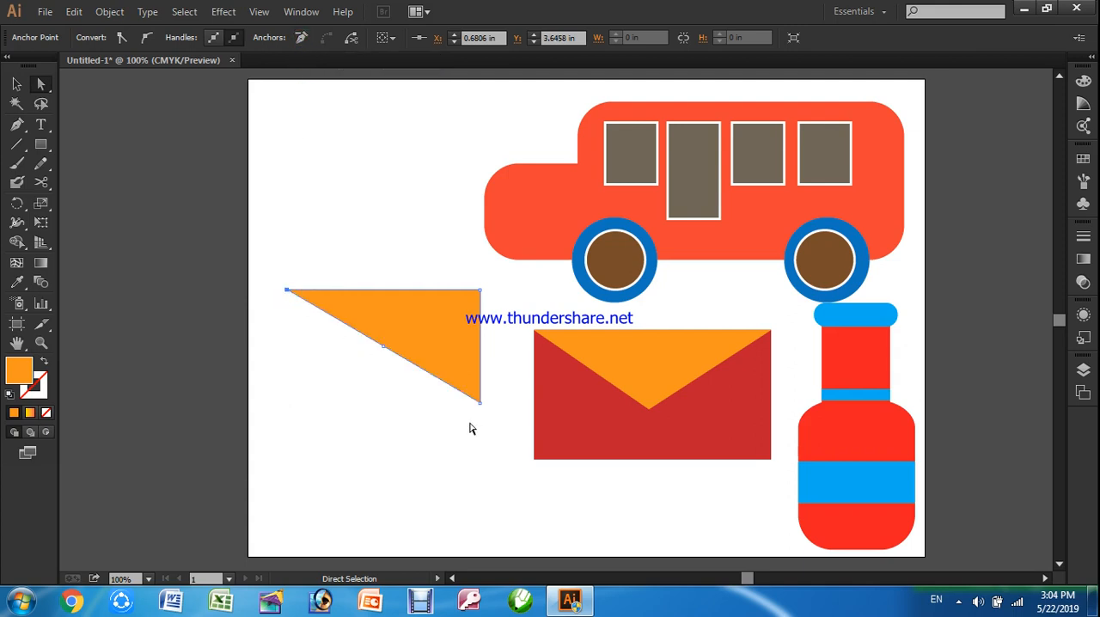
key(ctrl+z)
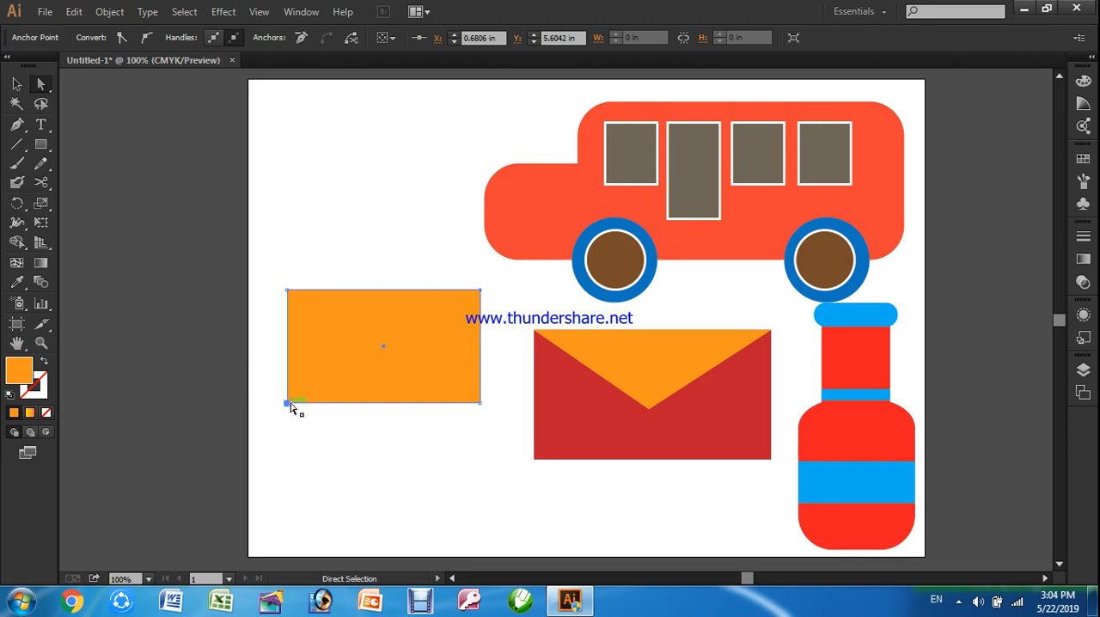
Remove the practice rectangle's lower-right anchor point to turn it into a triangle
click(481, 404)
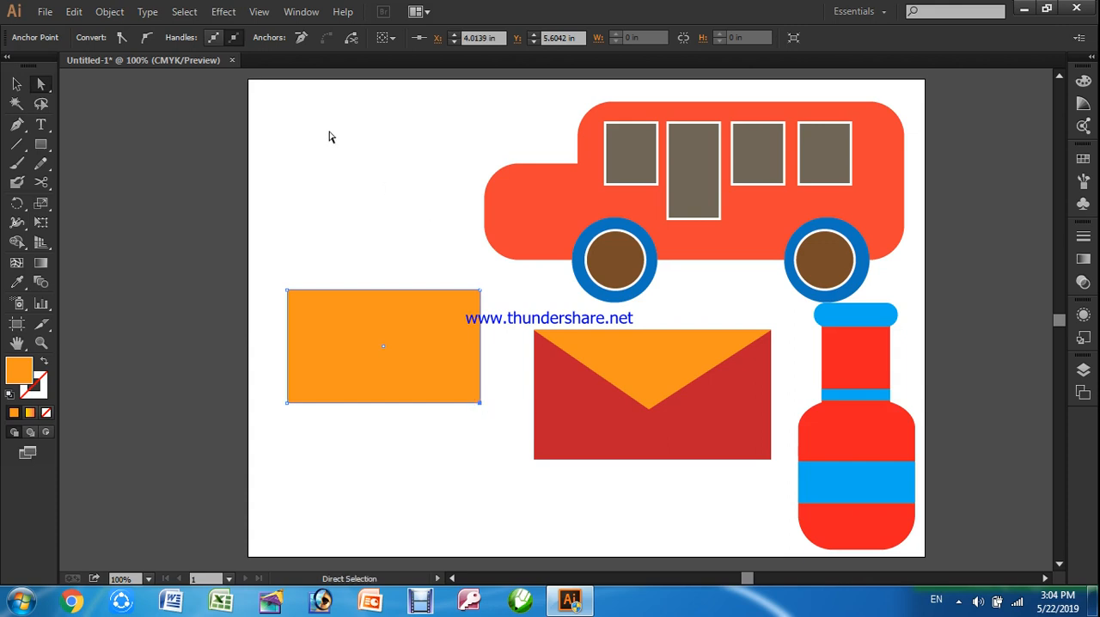
click(301, 37)
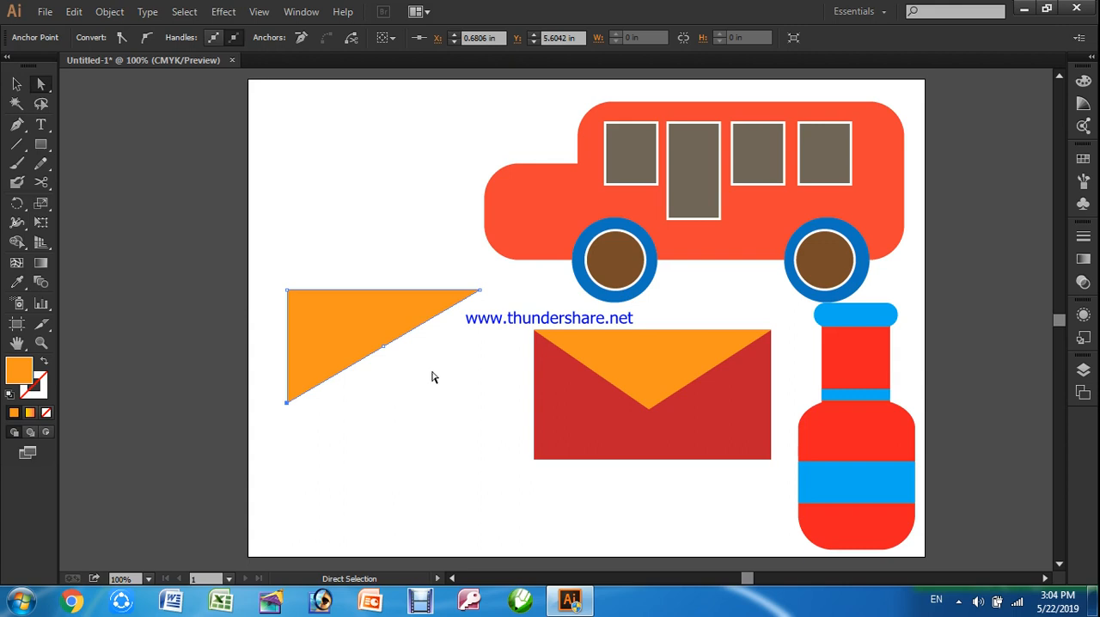
click(384, 354)
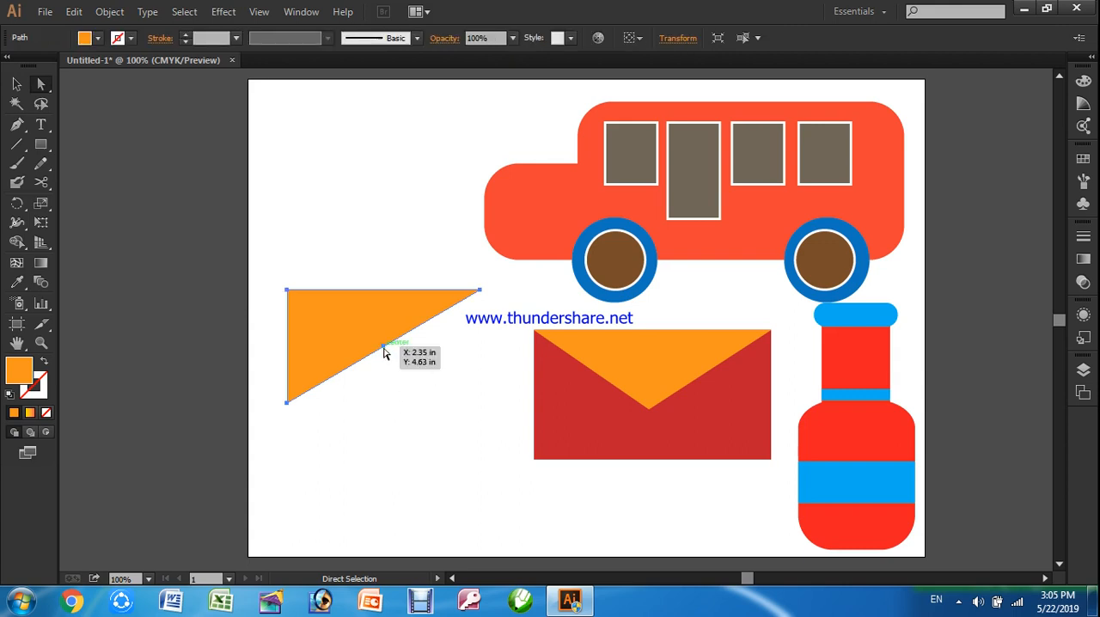
click(387, 358)
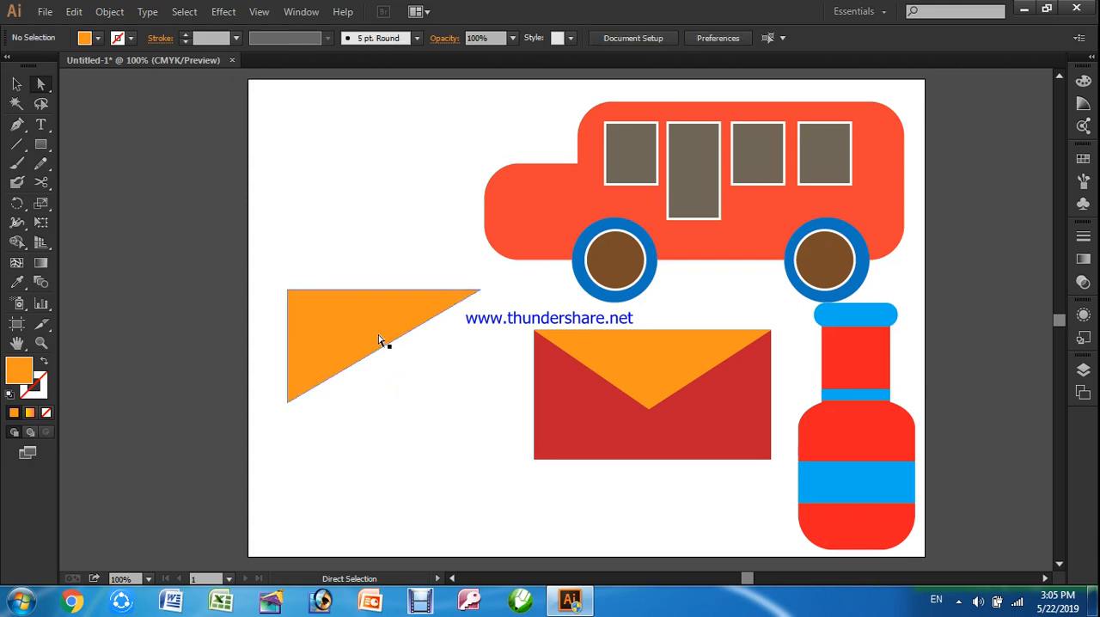
click(383, 356)
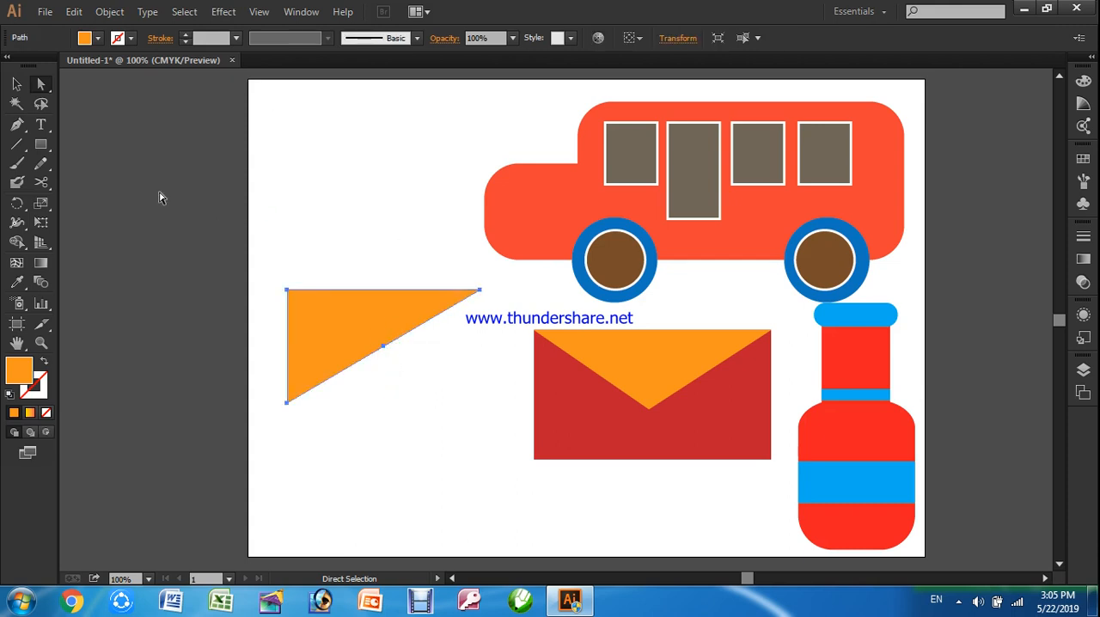
Delete the orange practice triangle from the artboard
click(16, 83)
click(302, 364)
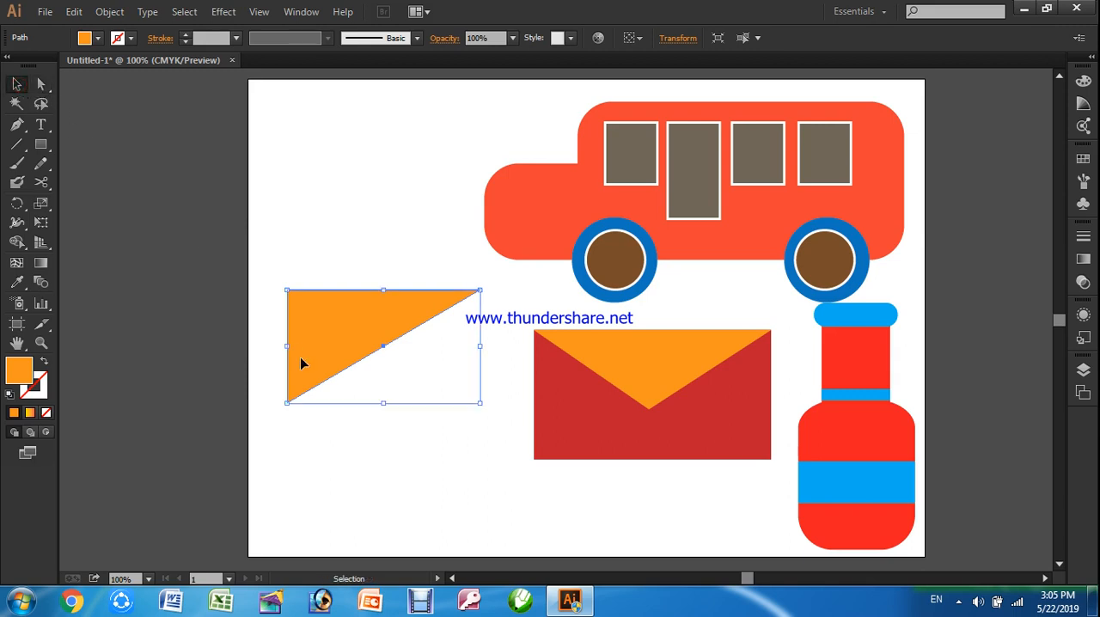
drag(335, 346, 394, 343)
key(Delete)
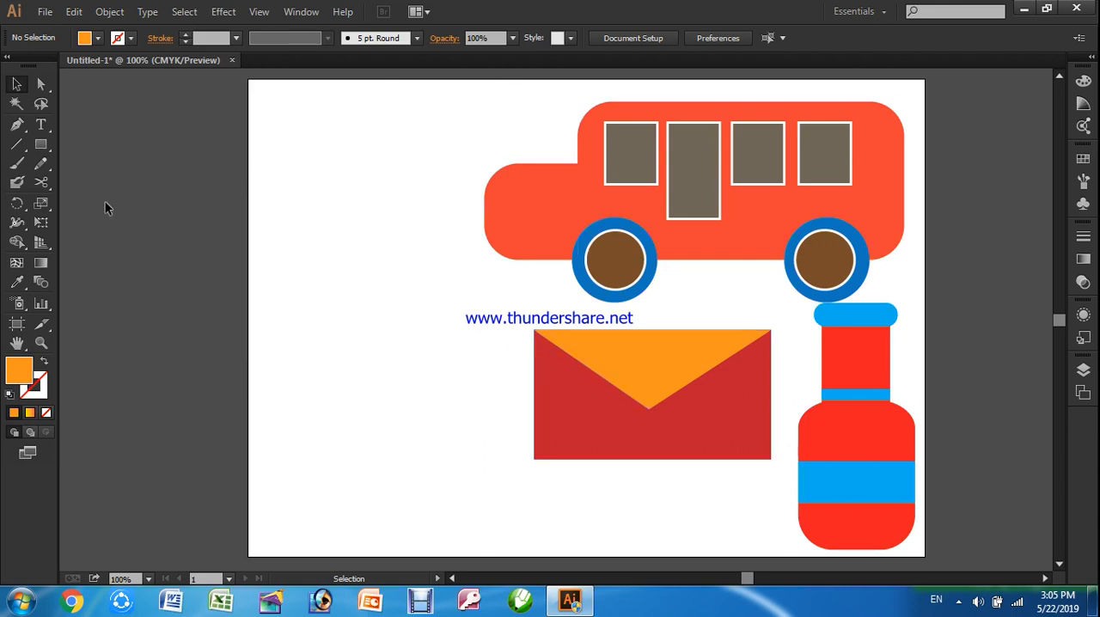
Draw an upright orange ellipse in the empty space between the artboard's left edge and the envelope
drag(41, 144, 88, 178)
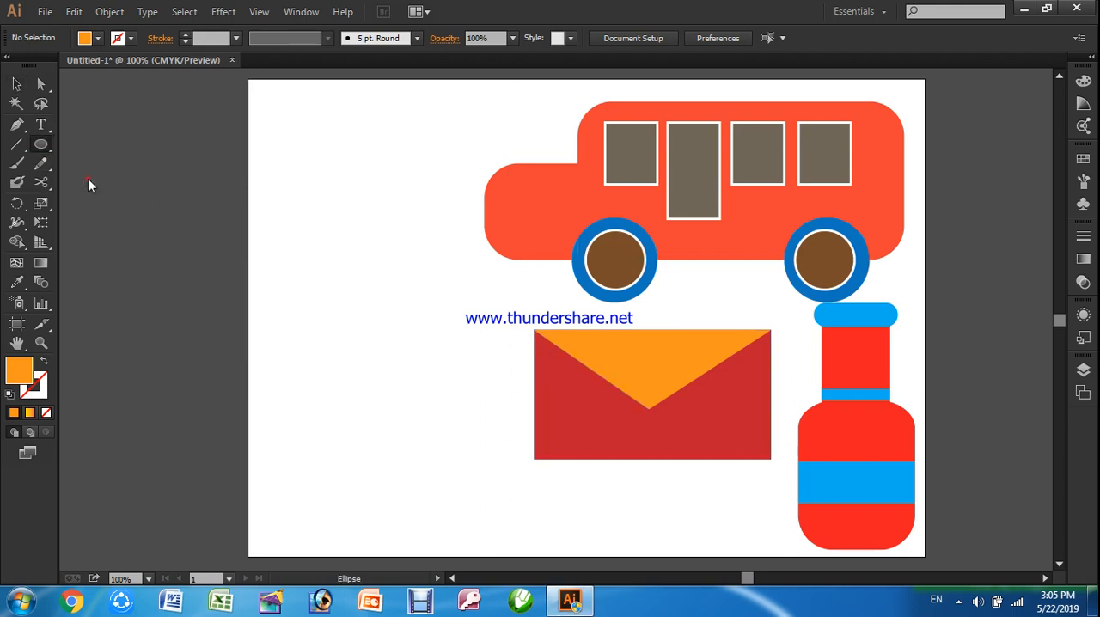
mouse_move(304, 230)
mouse_down()
mouse_move(374, 334)
mouse_move(430, 382)
mouse_up()
click(40, 84)
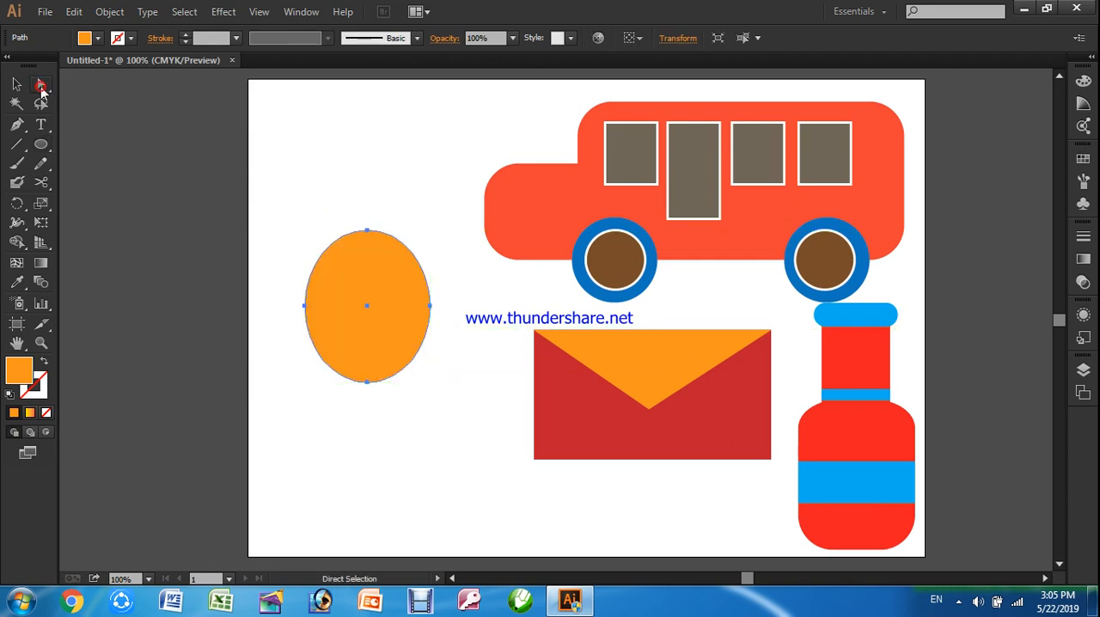
Reshape the ellipse into a curved drop by pulling its right anchor point inward and adjusting that anchor's direction handles
click(431, 306)
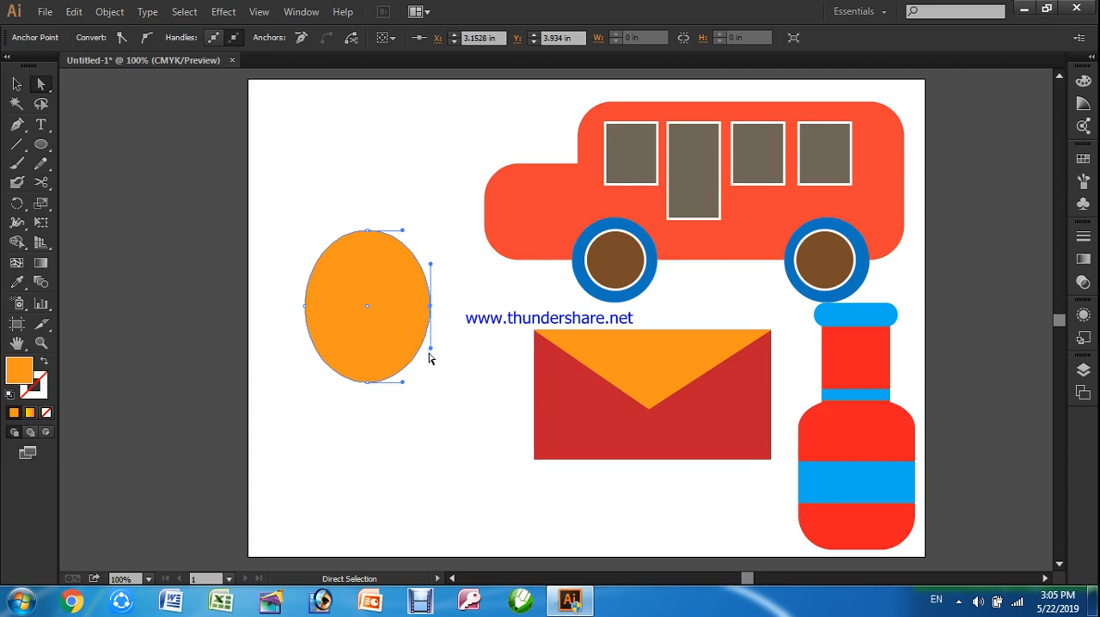
drag(431, 350, 431, 307)
click(433, 298)
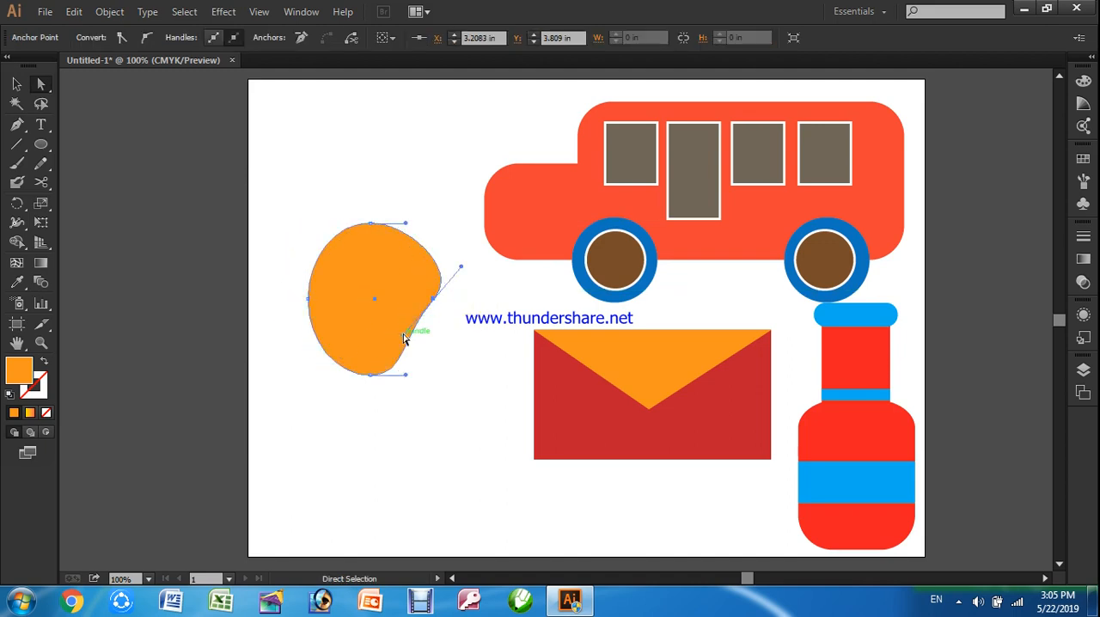
drag(404, 339, 374, 323)
drag(434, 300, 407, 299)
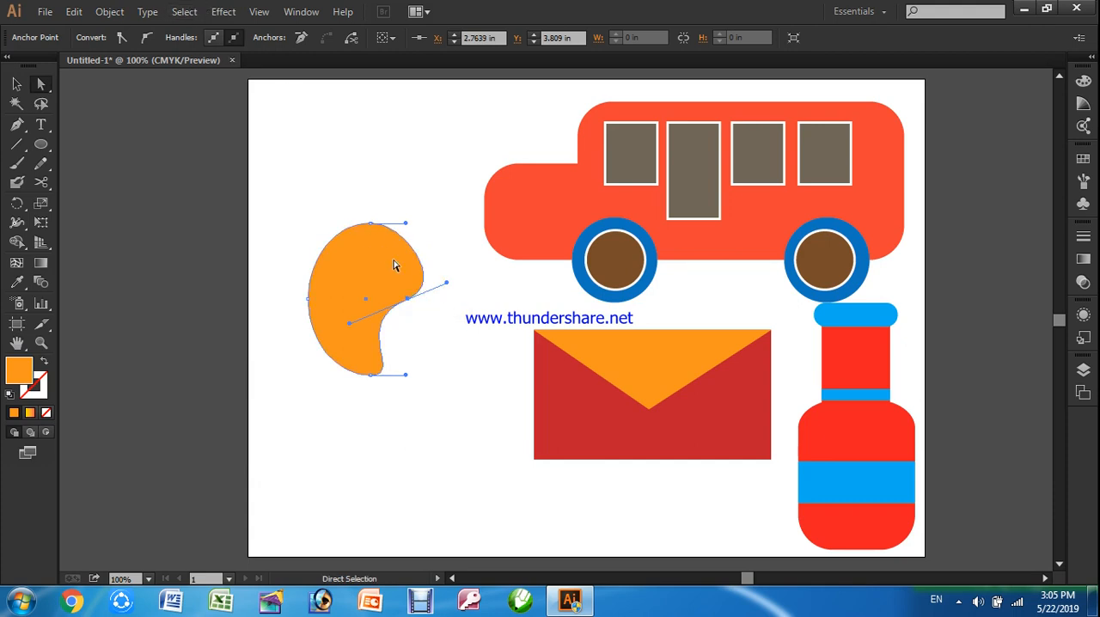
drag(446, 288, 436, 271)
click(454, 338)
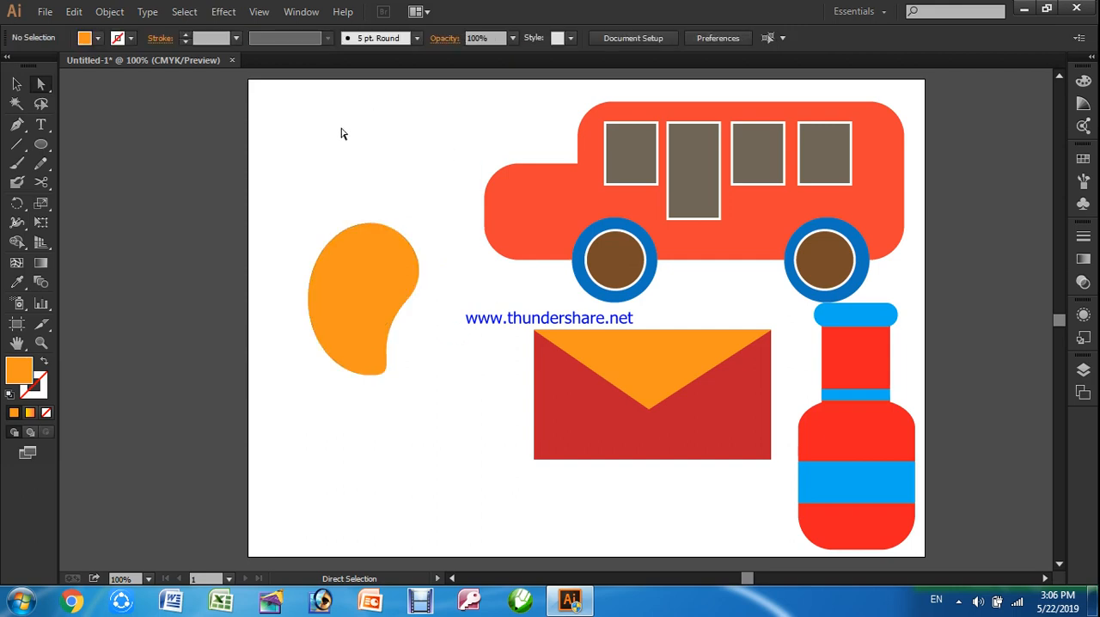
Draw a wide orange ellipse above the drop shape and convert its left and right anchor points to corners, forming a leaf
click(41, 144)
drag(312, 110, 464, 188)
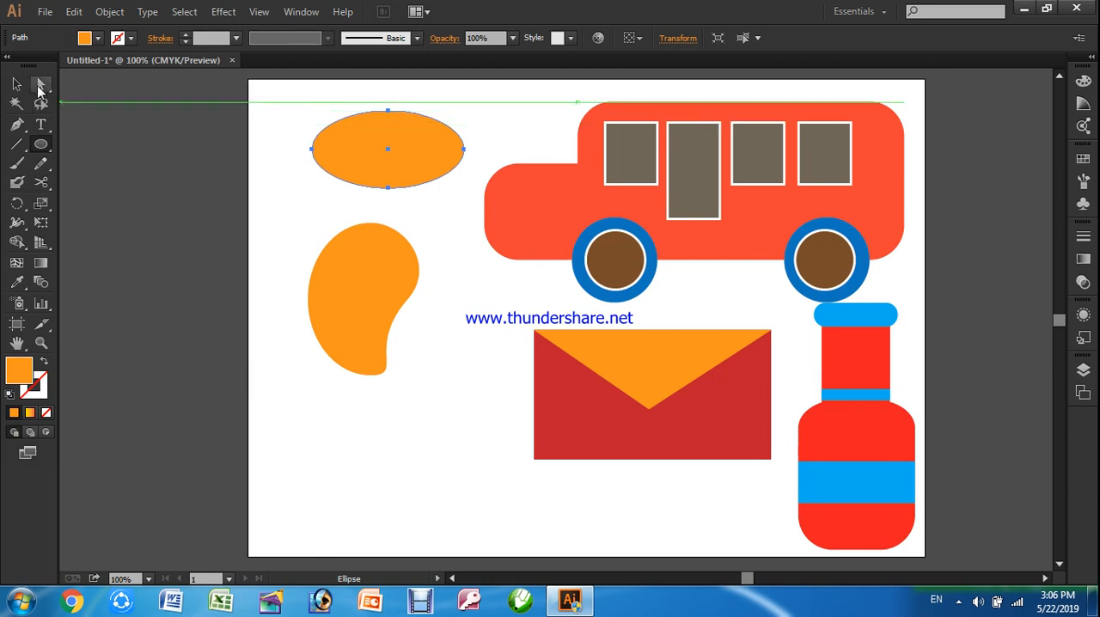
click(40, 83)
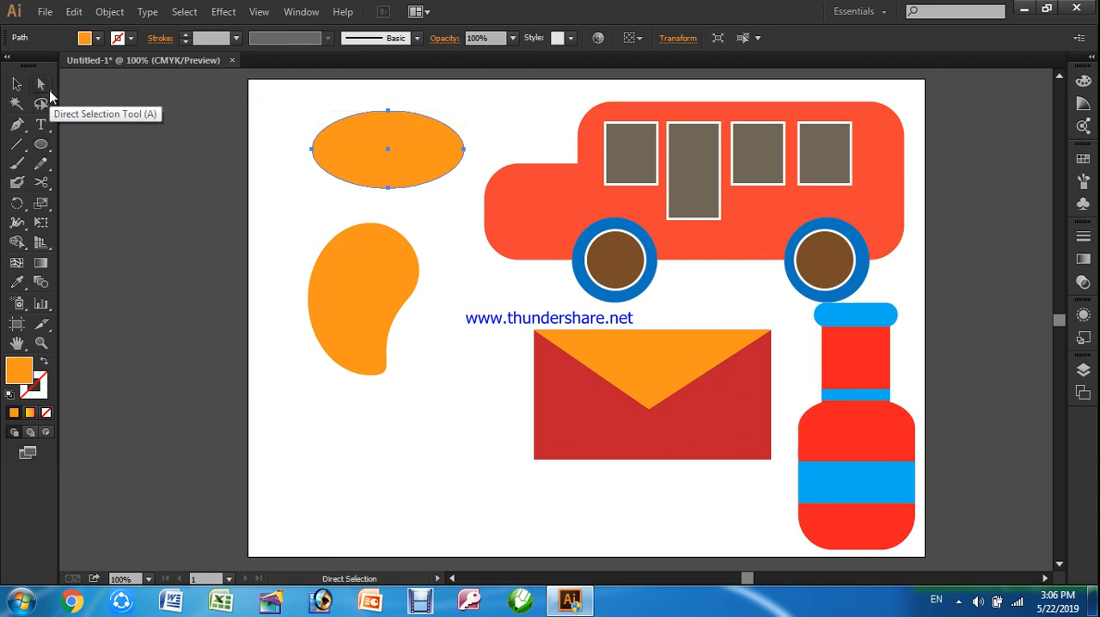
click(313, 150)
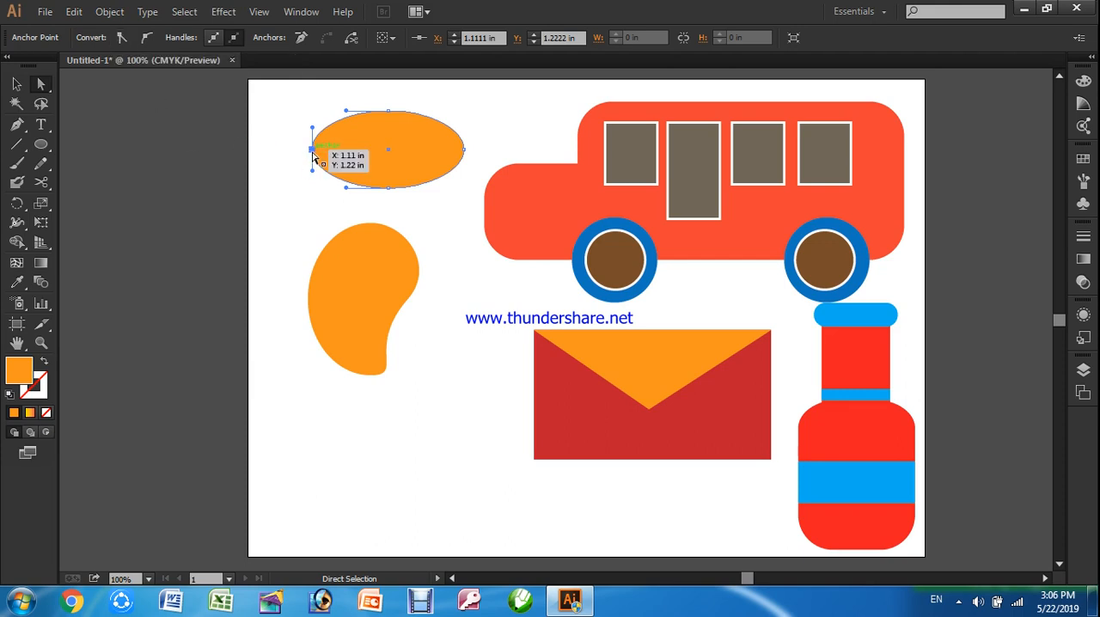
click(118, 38)
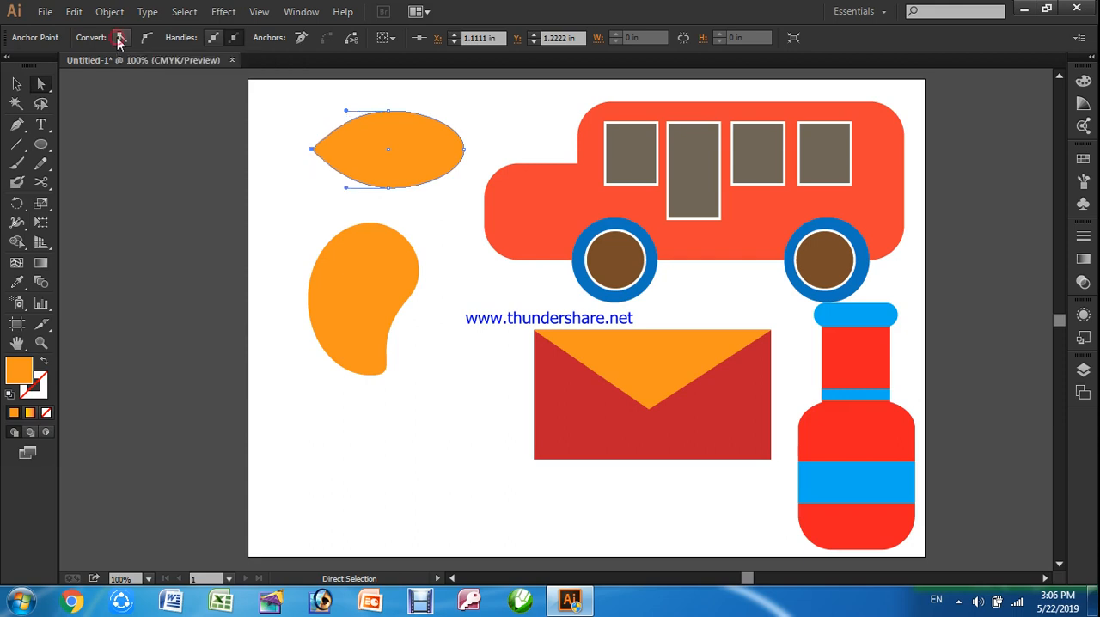
click(464, 151)
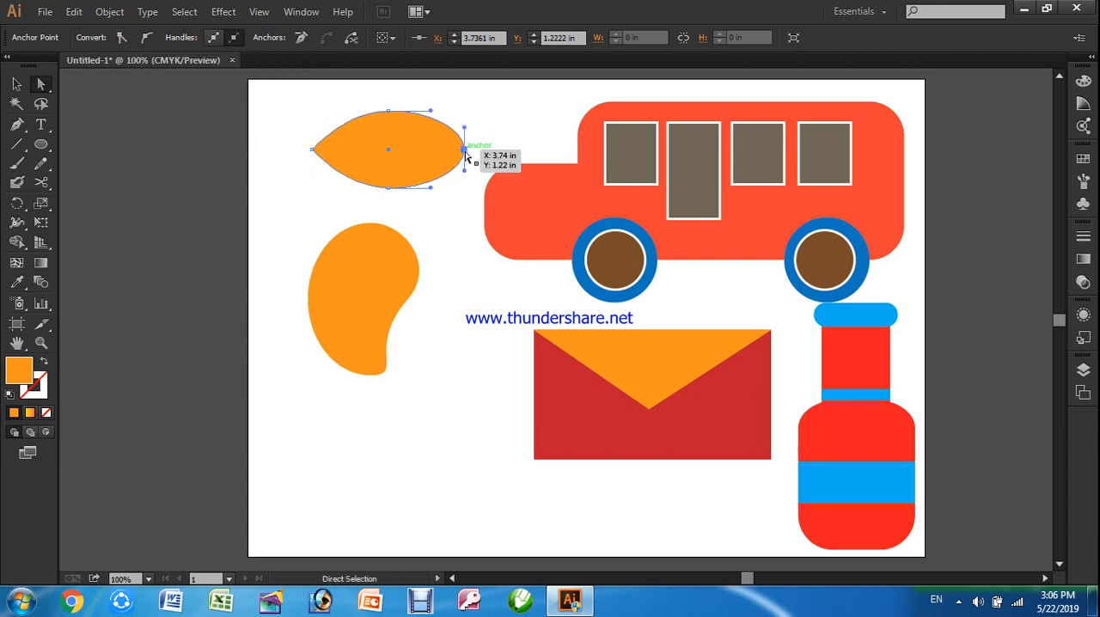
click(121, 38)
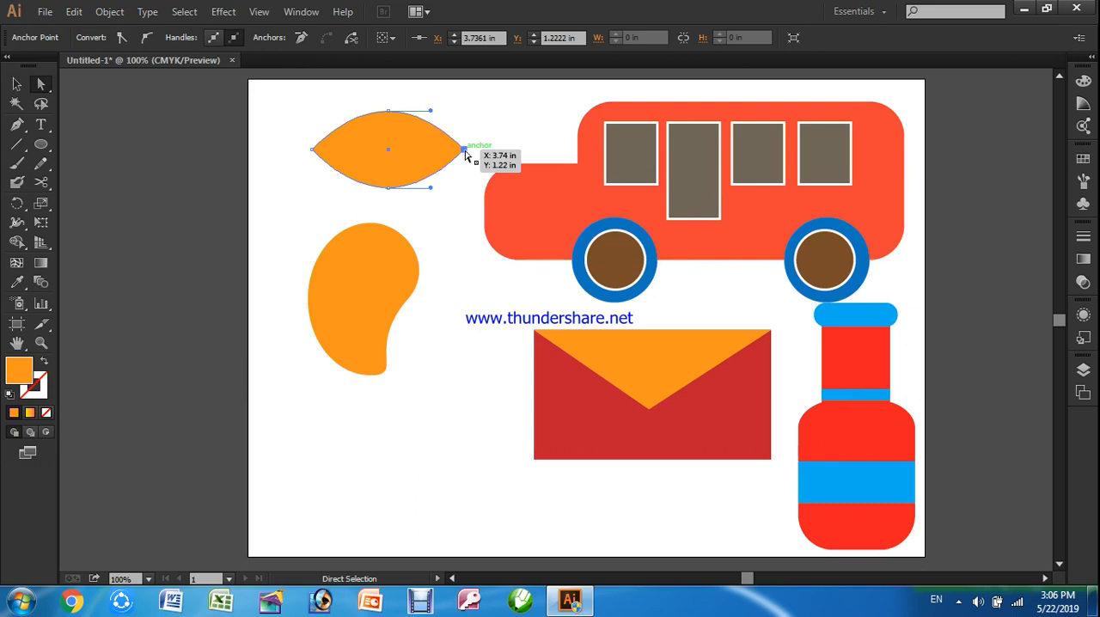
Scale the leaf down proportionally about its centre and fill it with green
click(17, 84)
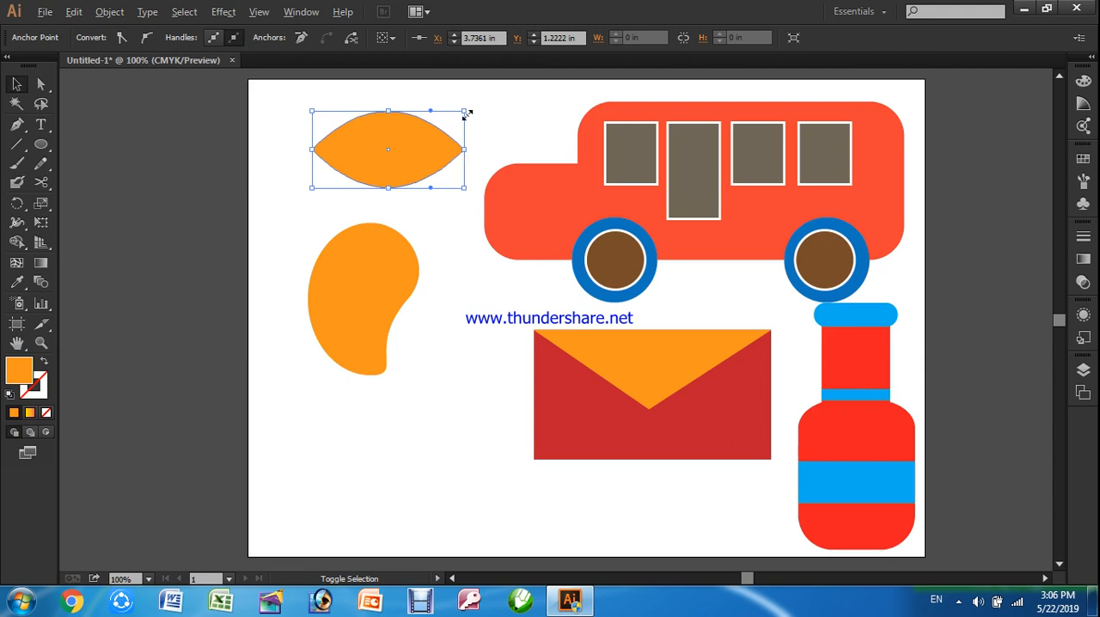
drag(465, 112, 434, 126)
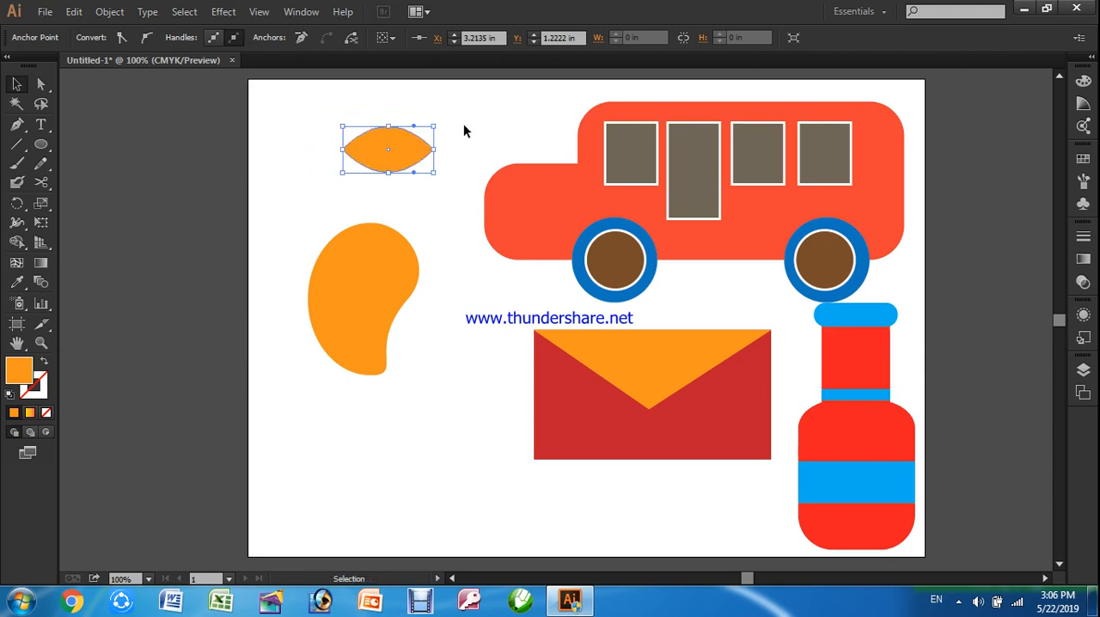
click(307, 141)
click(366, 146)
click(98, 39)
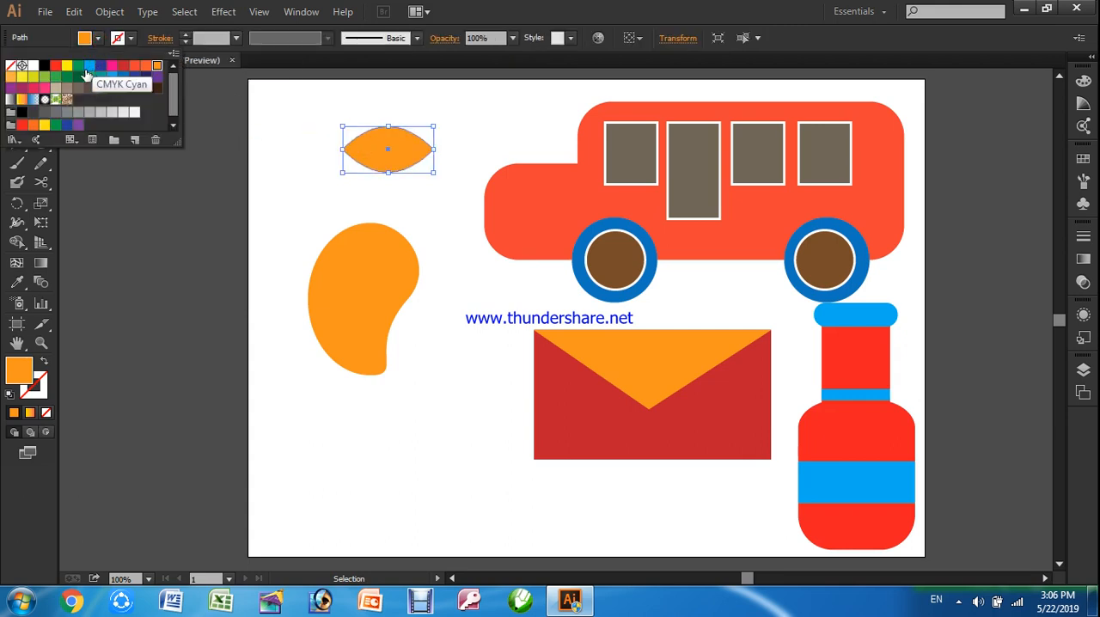
click(78, 65)
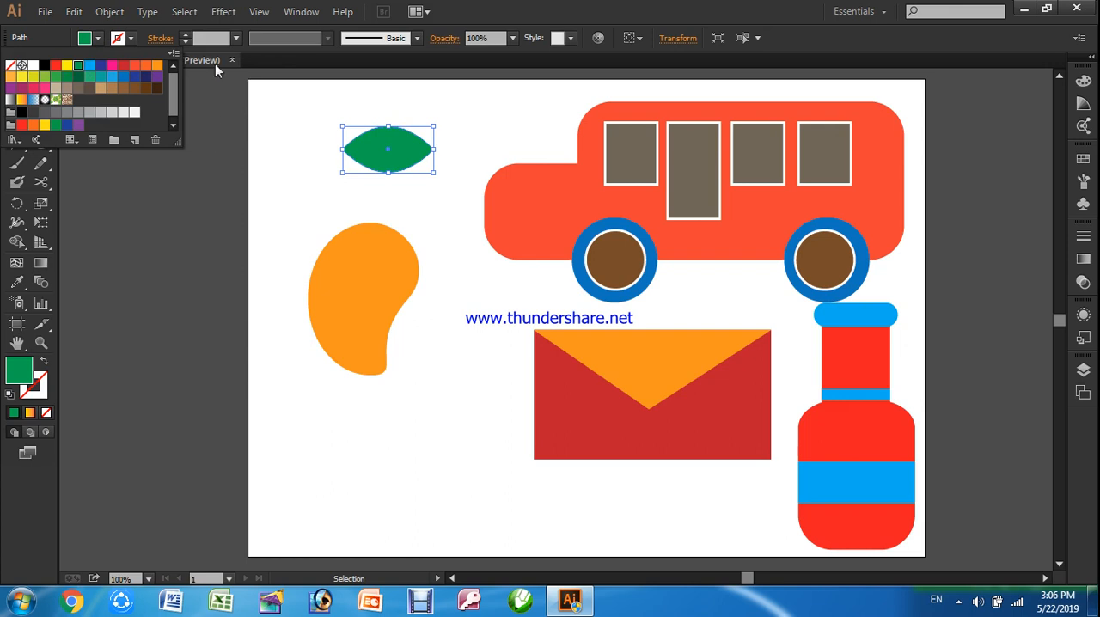
click(441, 179)
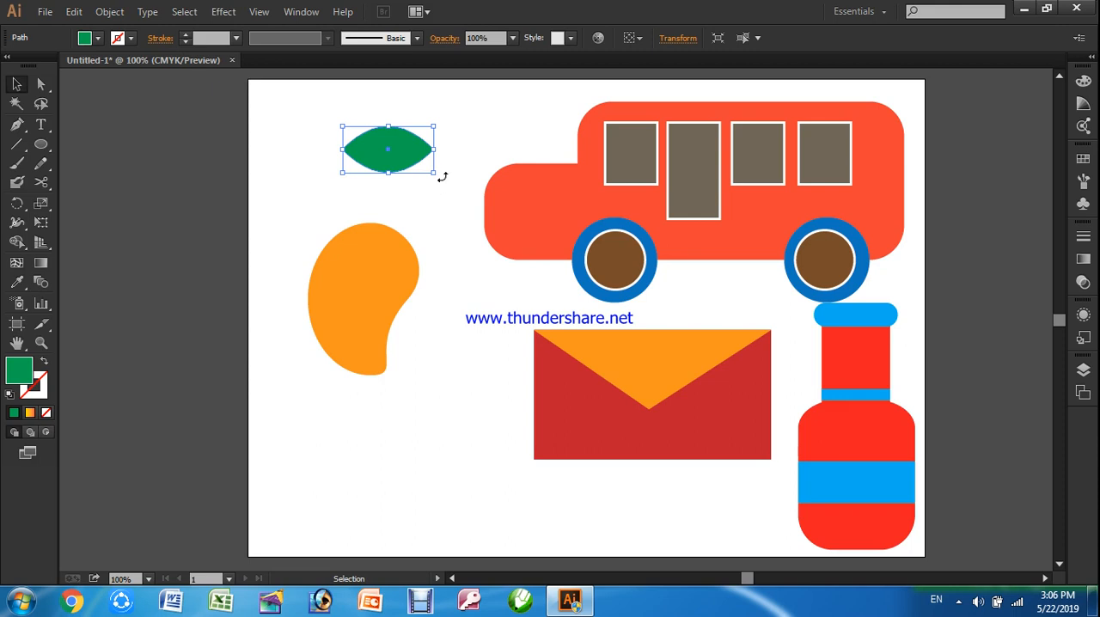
Rotate the green leaf to a downward-right slant and place it over the upper-right edge of the orange fruit
drag(443, 176, 371, 95)
click(302, 156)
drag(384, 143, 412, 269)
click(456, 385)
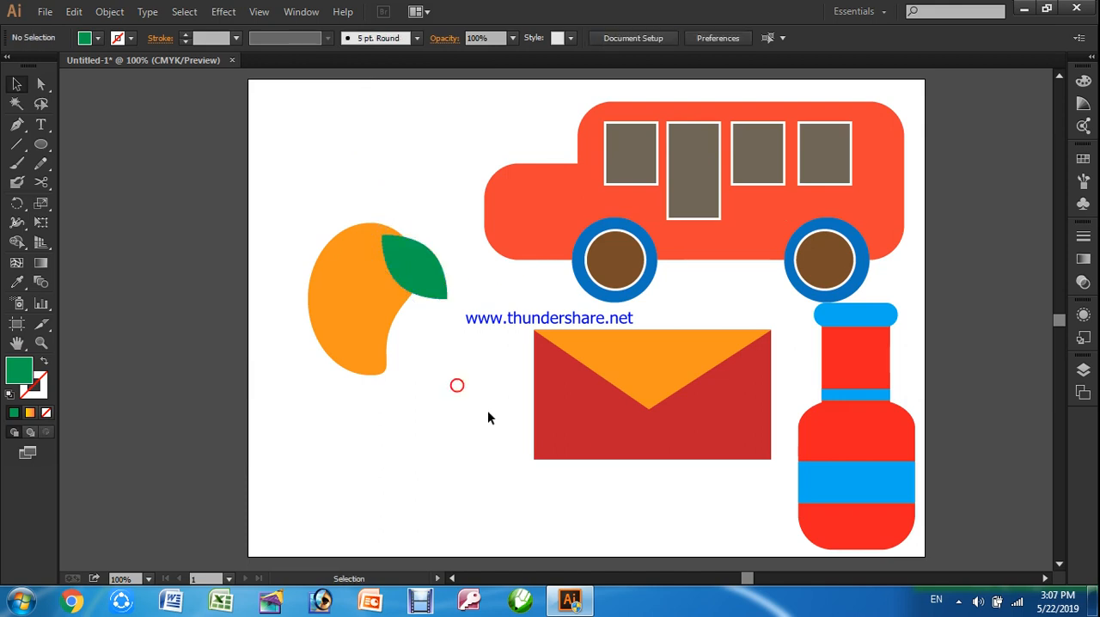
Move the orange fruit and its leaf together up to the artboard's upper-left area
drag(270, 177, 456, 430)
drag(391, 249, 395, 176)
click(433, 333)
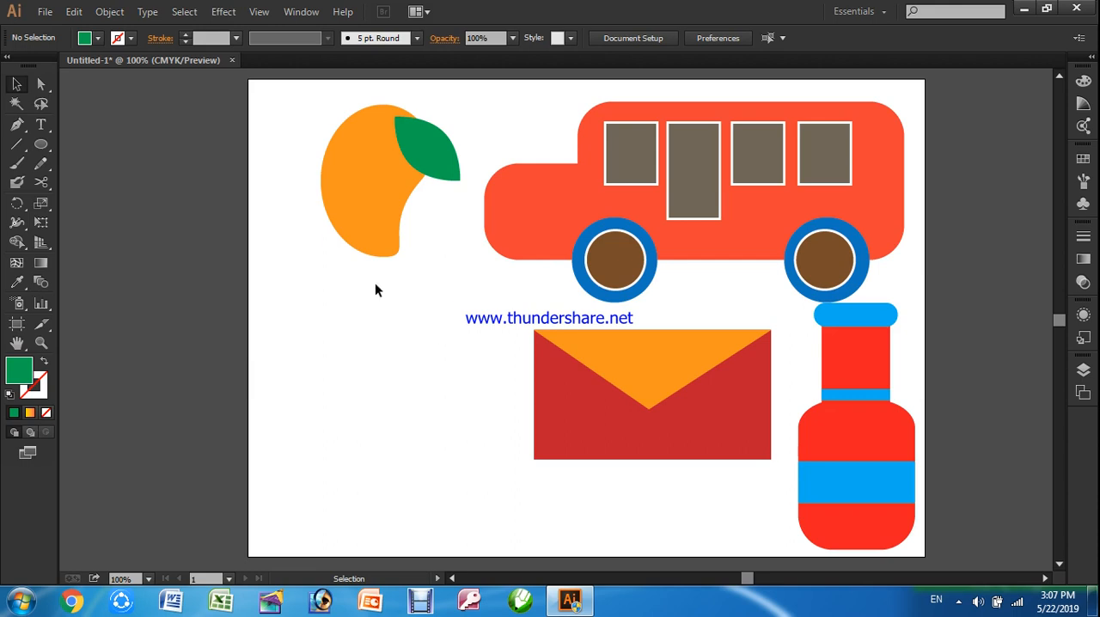
Draw a tall, narrow green rectangle below the fruit and remove its upper-right anchor point to make a triangle
drag(40, 144, 74, 145)
drag(329, 330, 373, 505)
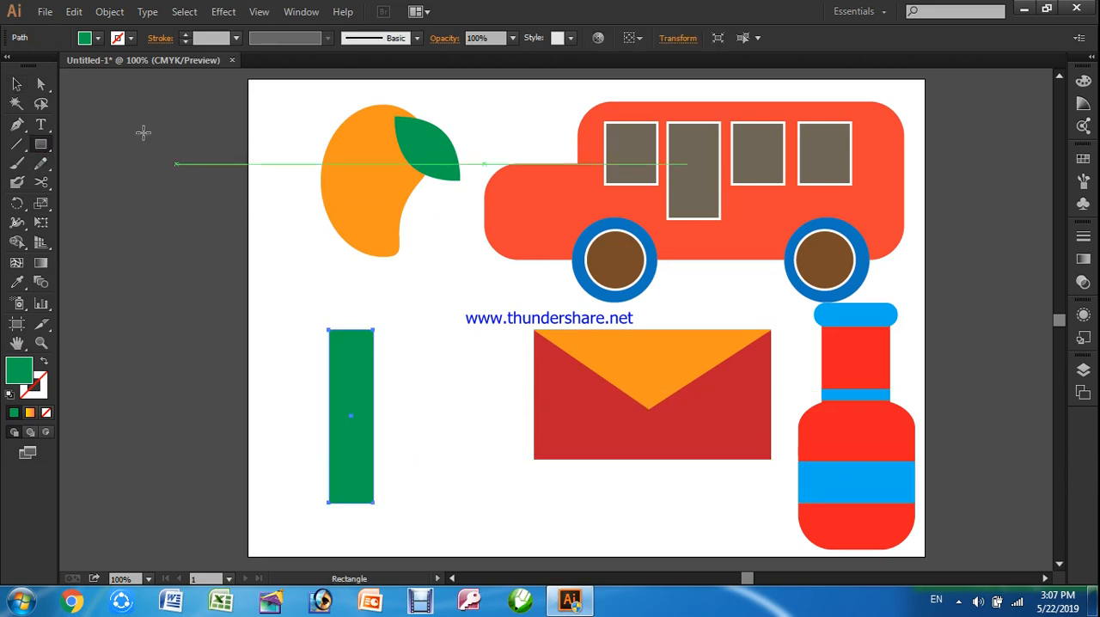
click(43, 87)
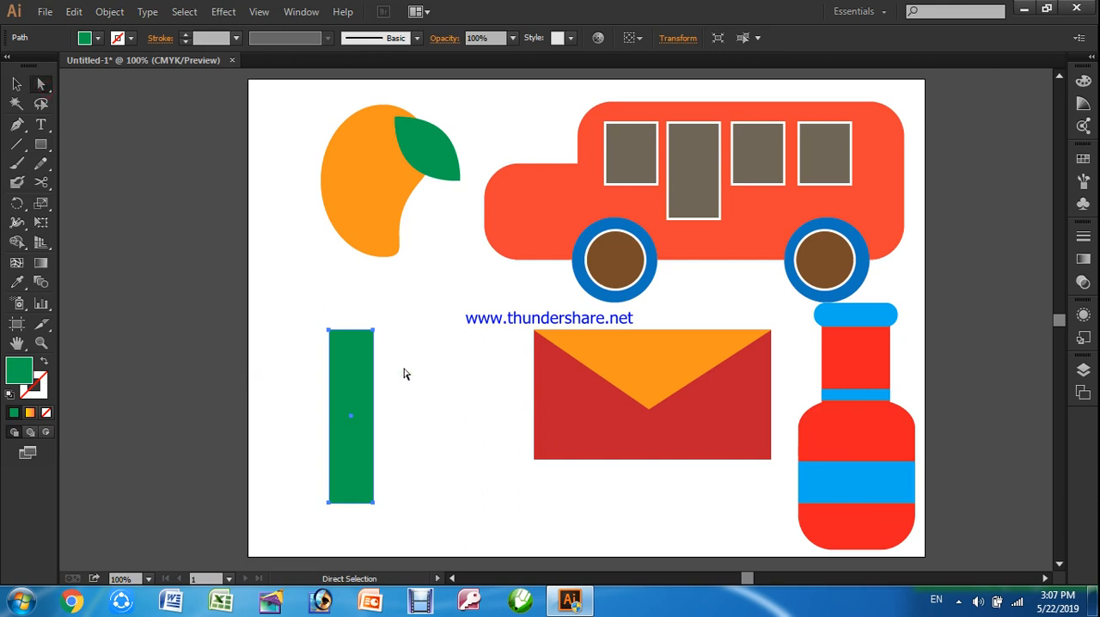
click(374, 331)
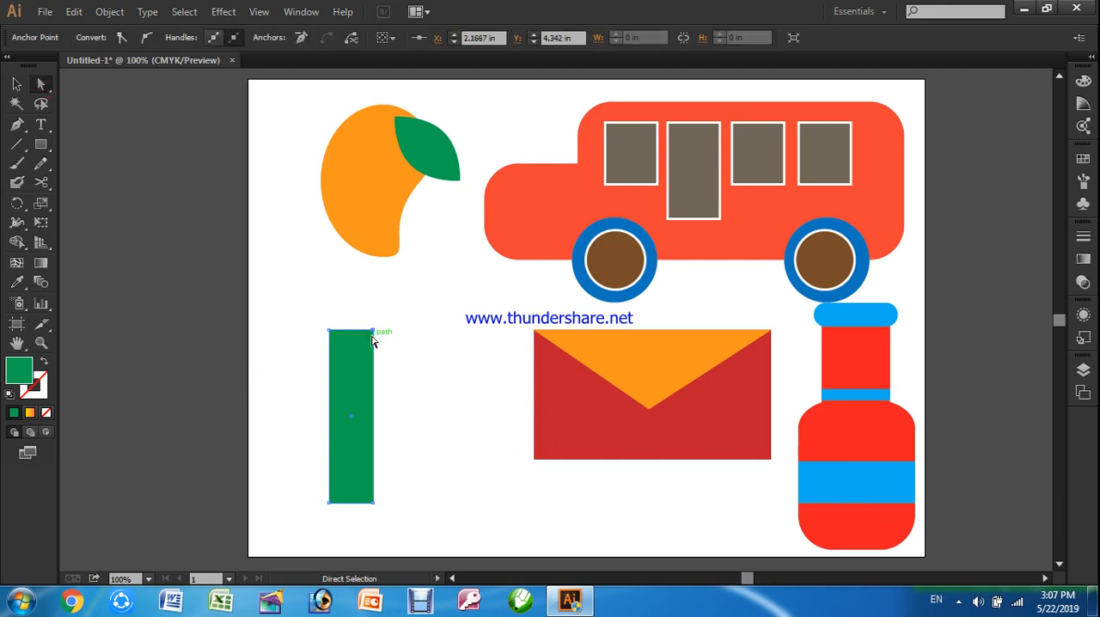
click(300, 38)
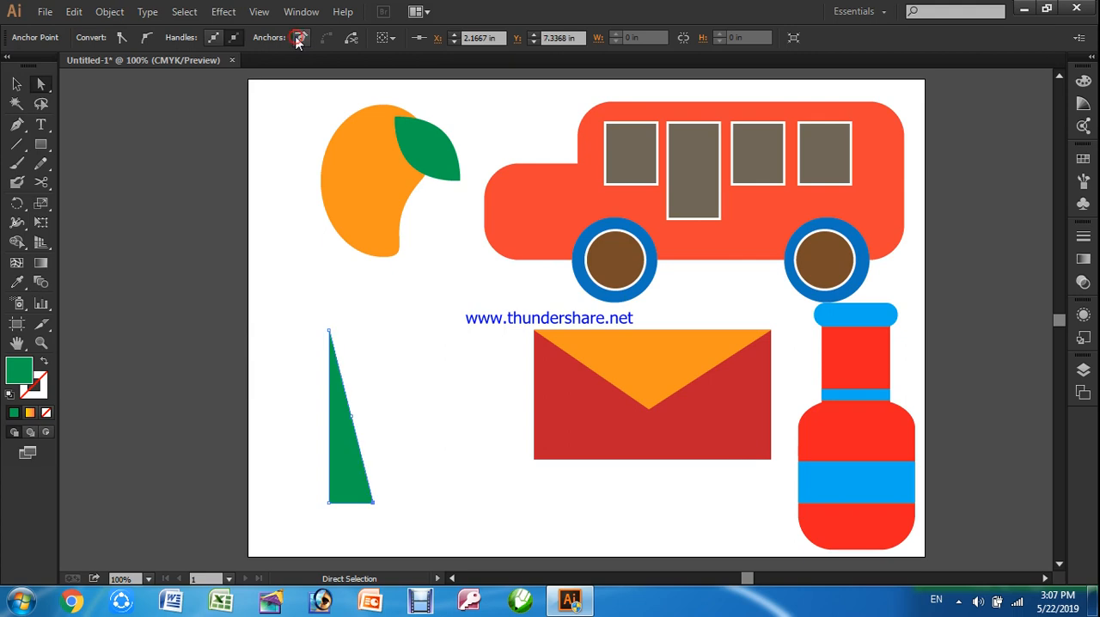
Raise the triangle's tip and centre it over the base, then spread the two base anchor points slightly wider to form a tree trunk
click(330, 333)
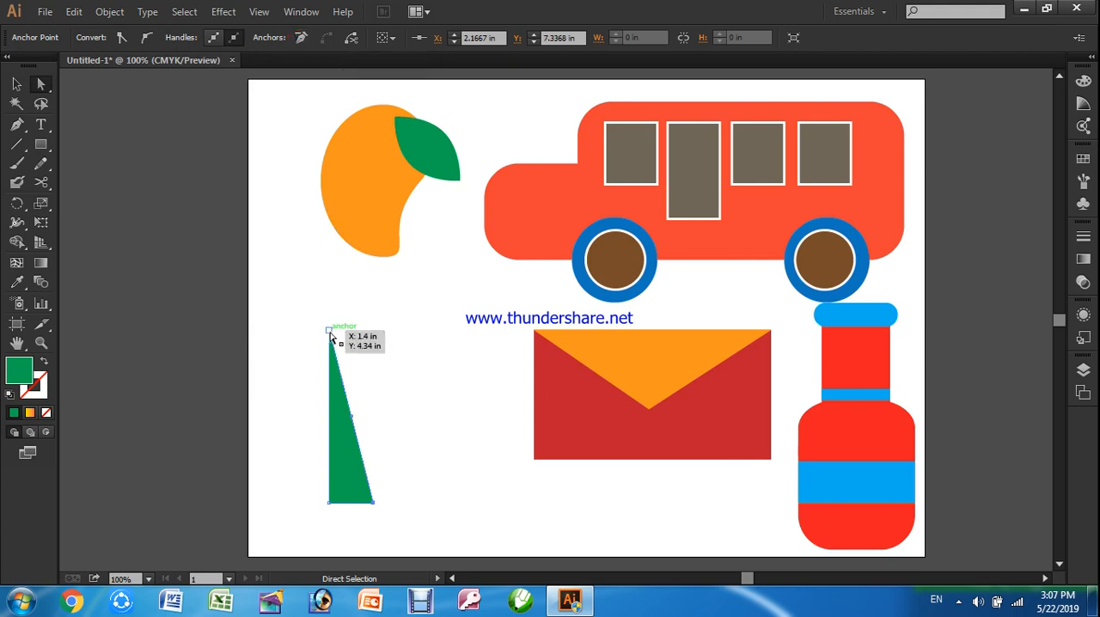
drag(330, 333, 350, 278)
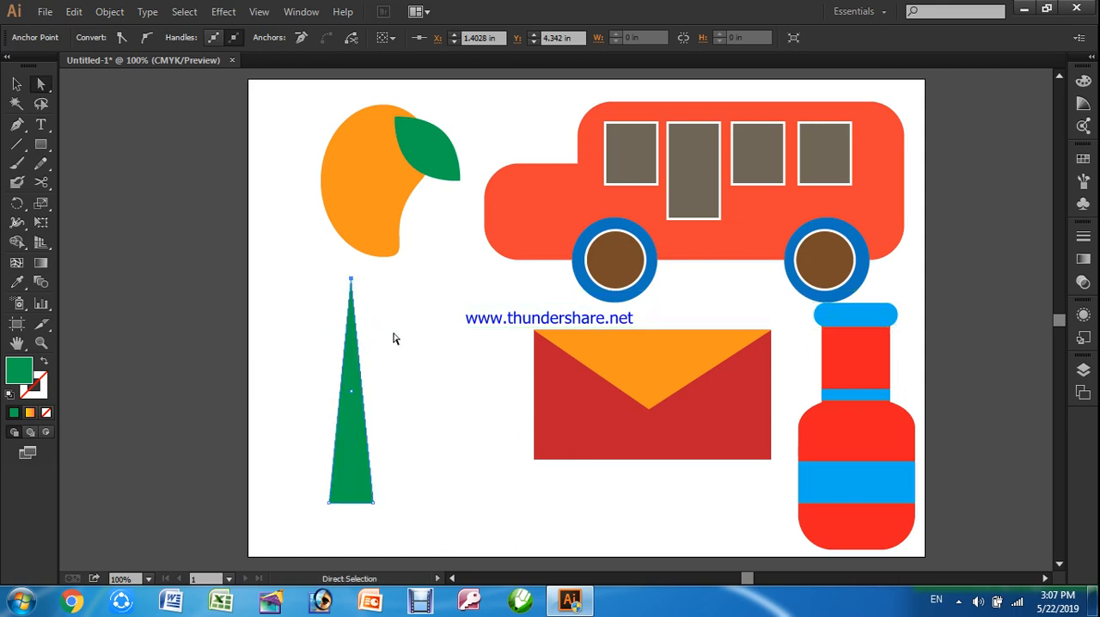
drag(373, 501, 385, 497)
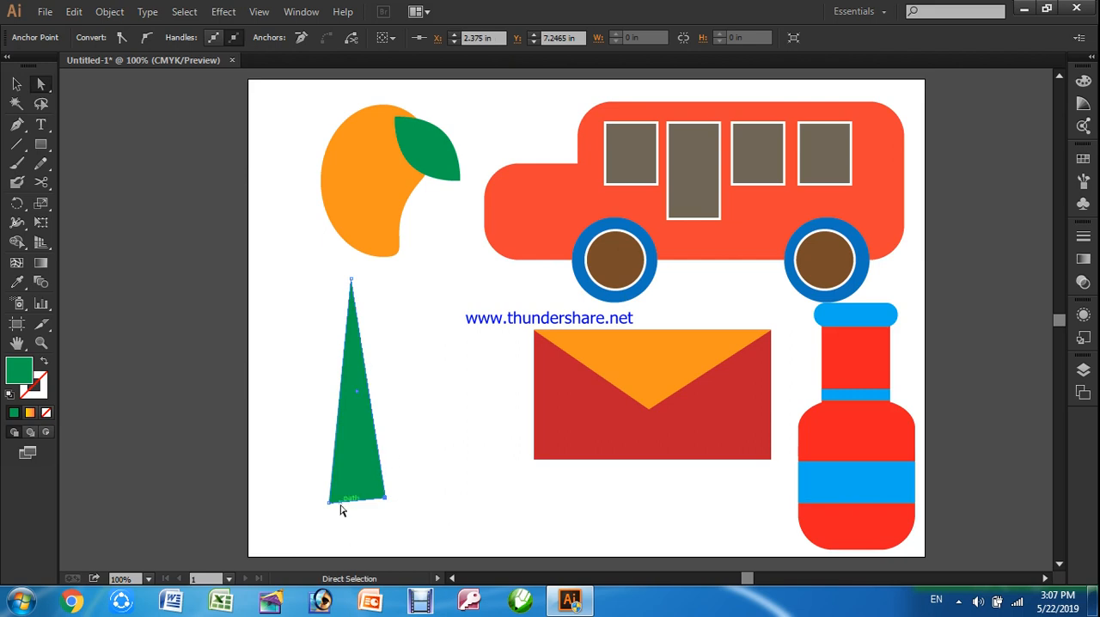
click(328, 503)
drag(328, 509, 325, 500)
click(442, 413)
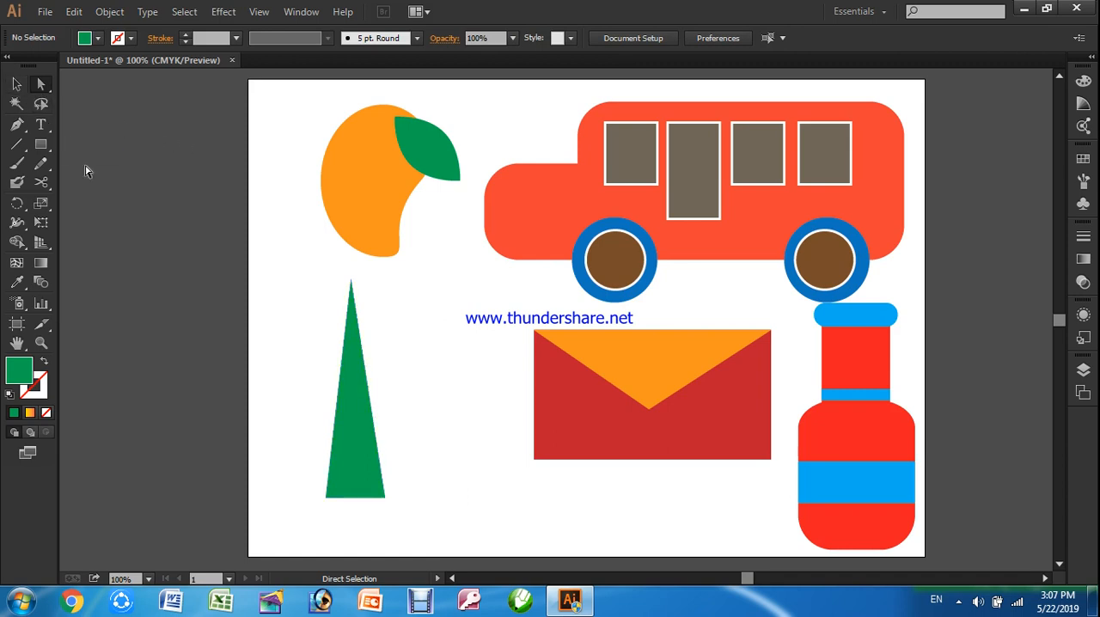
Duplicate the green trunk triangle, shrink the copy and tilt it clockwise, placing it as a branch on the trunk's right side
key(v)
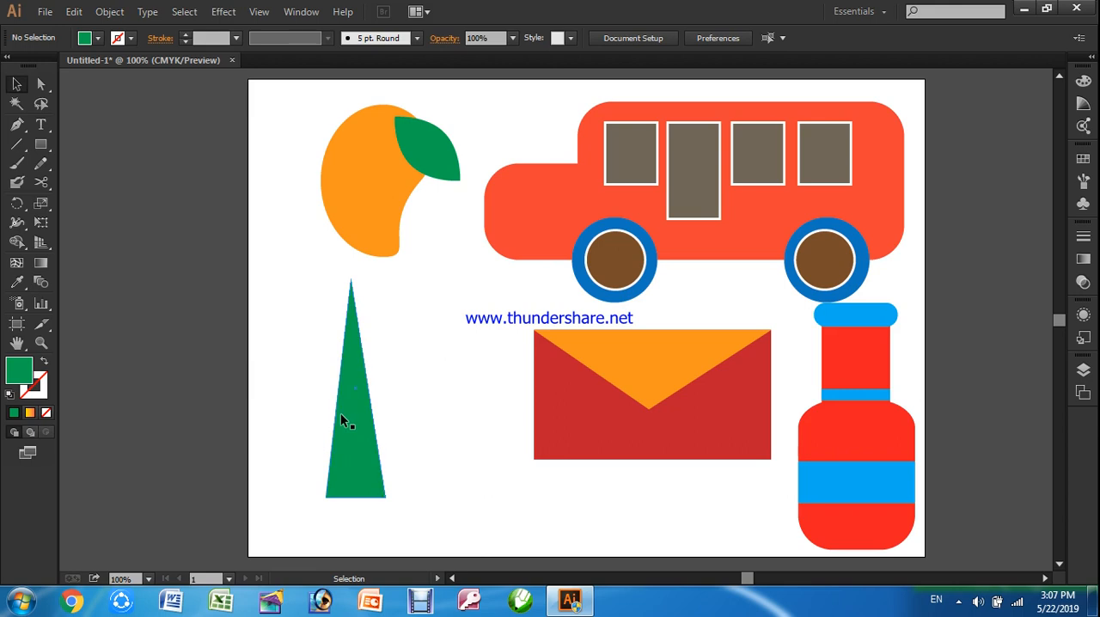
drag(346, 413, 431, 403)
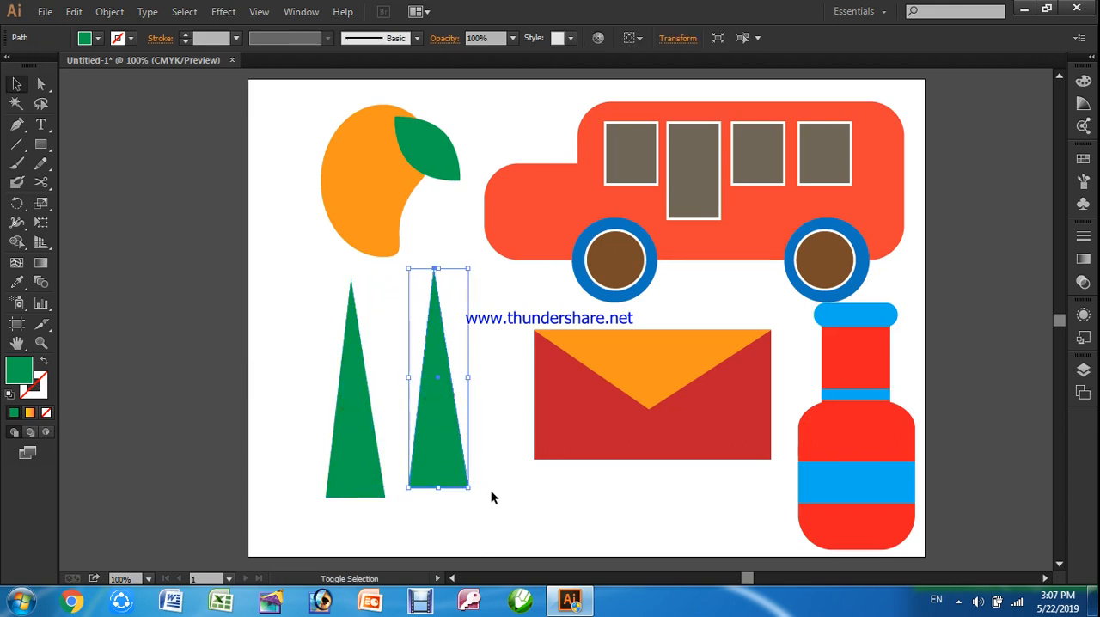
drag(468, 487, 455, 436)
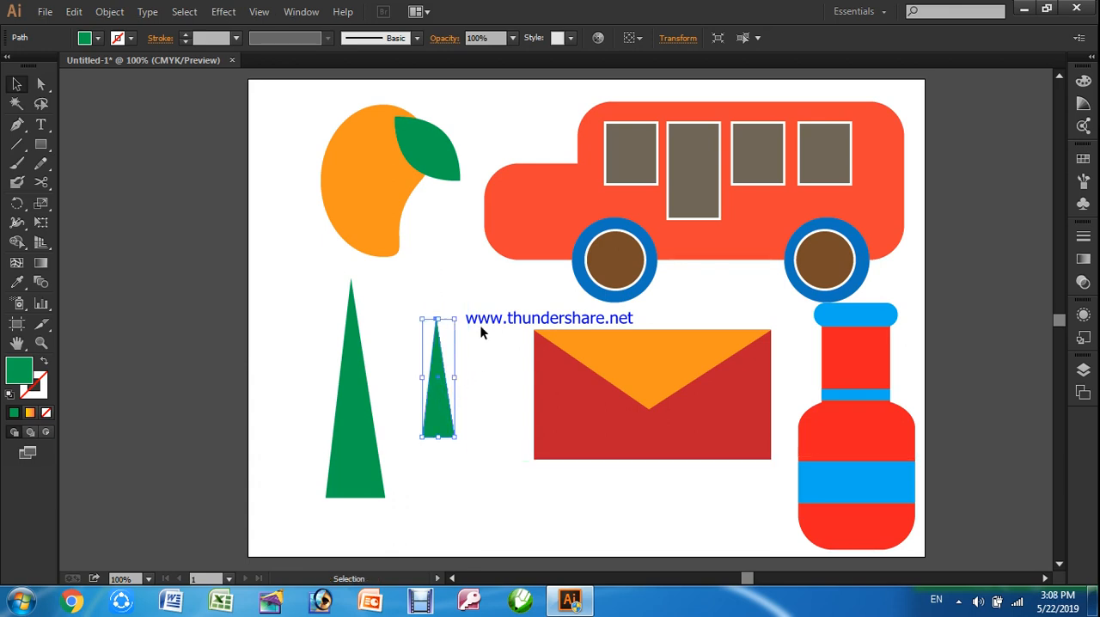
drag(459, 316, 487, 332)
drag(430, 401, 373, 366)
click(418, 401)
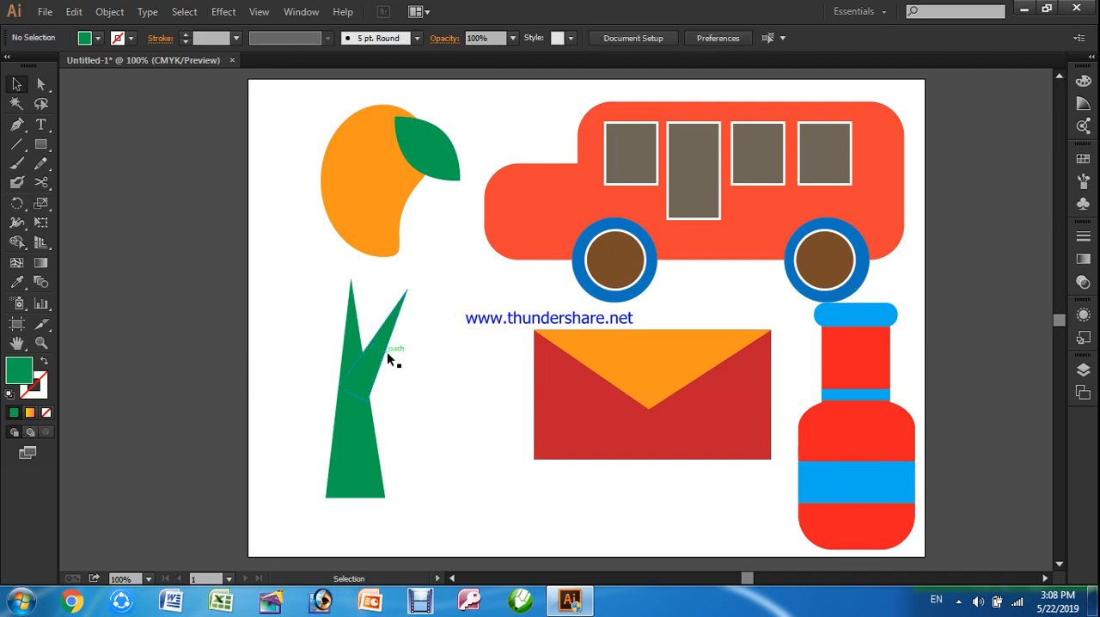
Duplicate the right branch, tilt the copy counterclockwise and place it as a branch on the trunk's left side
click(381, 347)
key(ctrl+c)
key(ctrl+f)
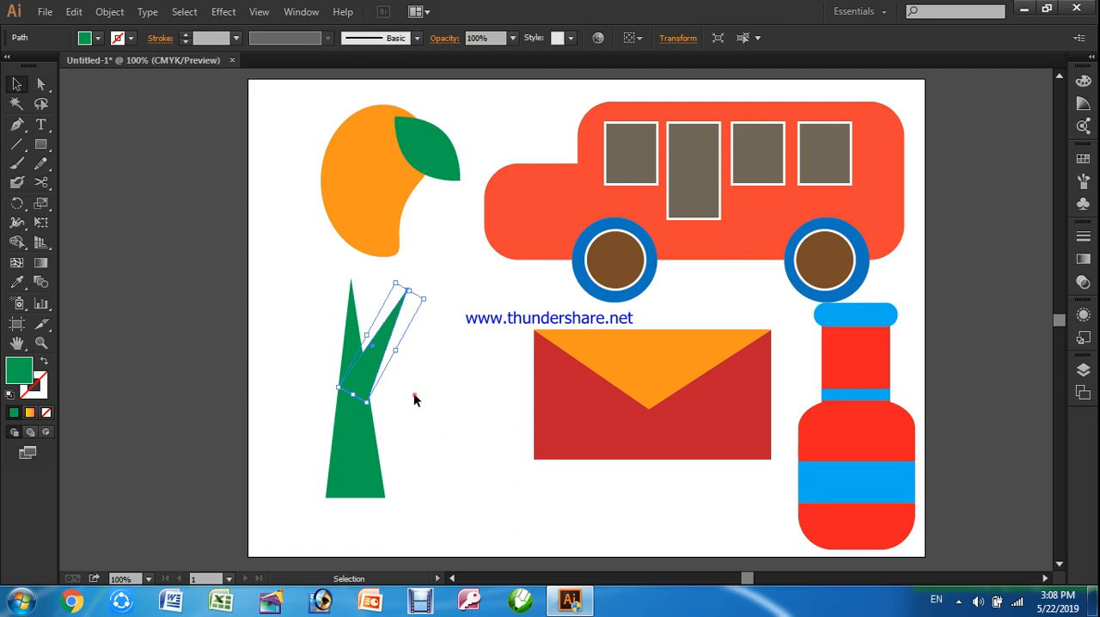
click(413, 393)
click(374, 363)
drag(374, 364, 420, 407)
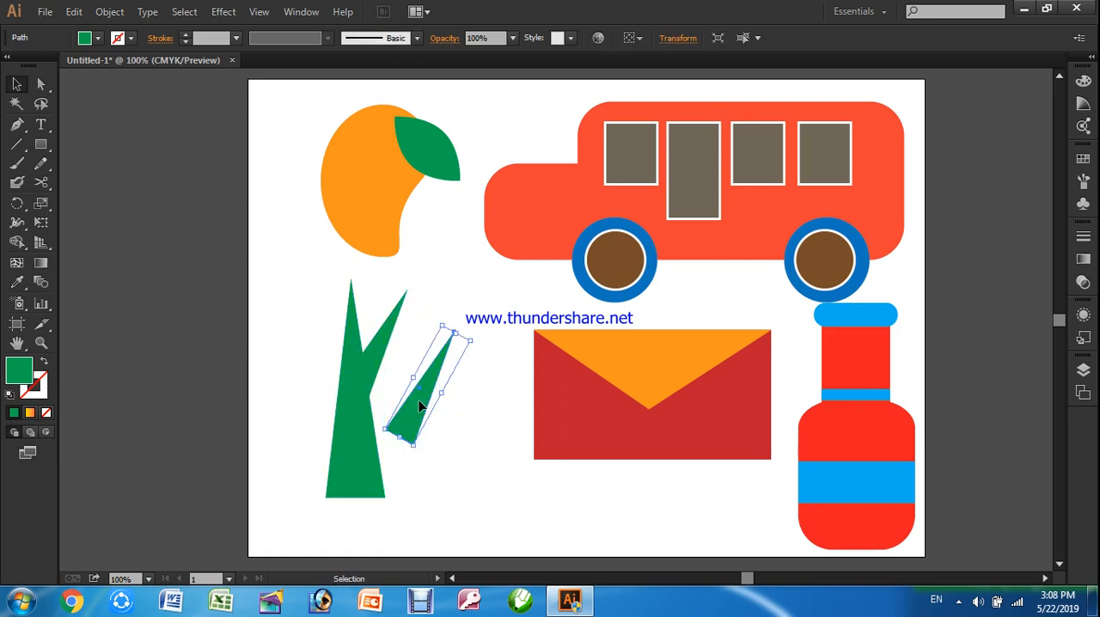
drag(413, 450, 340, 383)
click(442, 454)
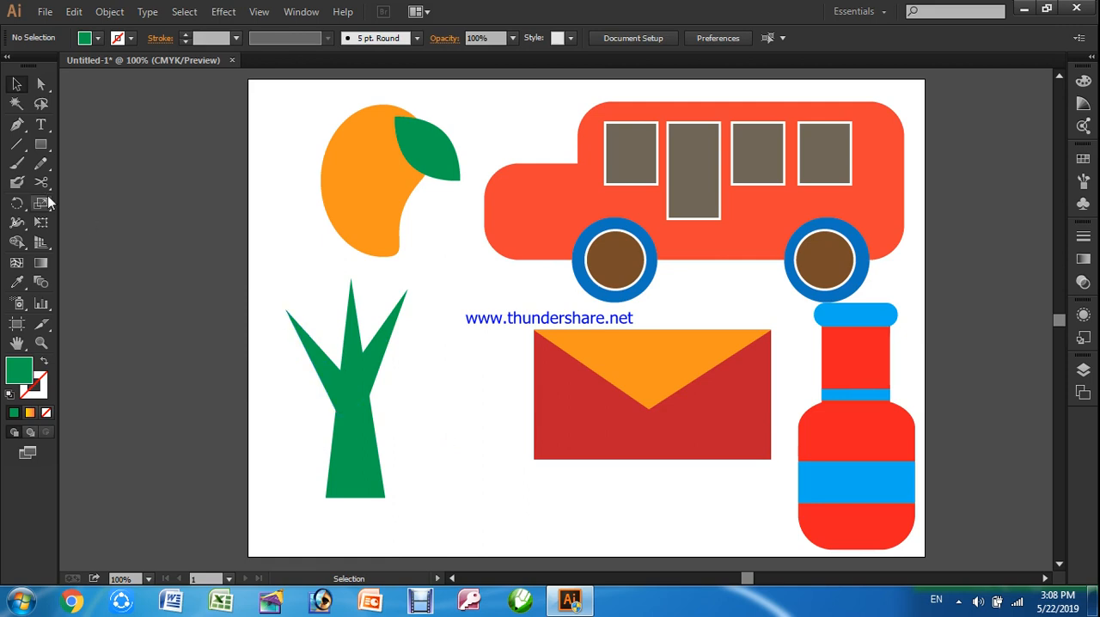
Draw a large, nearly round ellipse over the tree's branches and fill it with dark blue
click(48, 150)
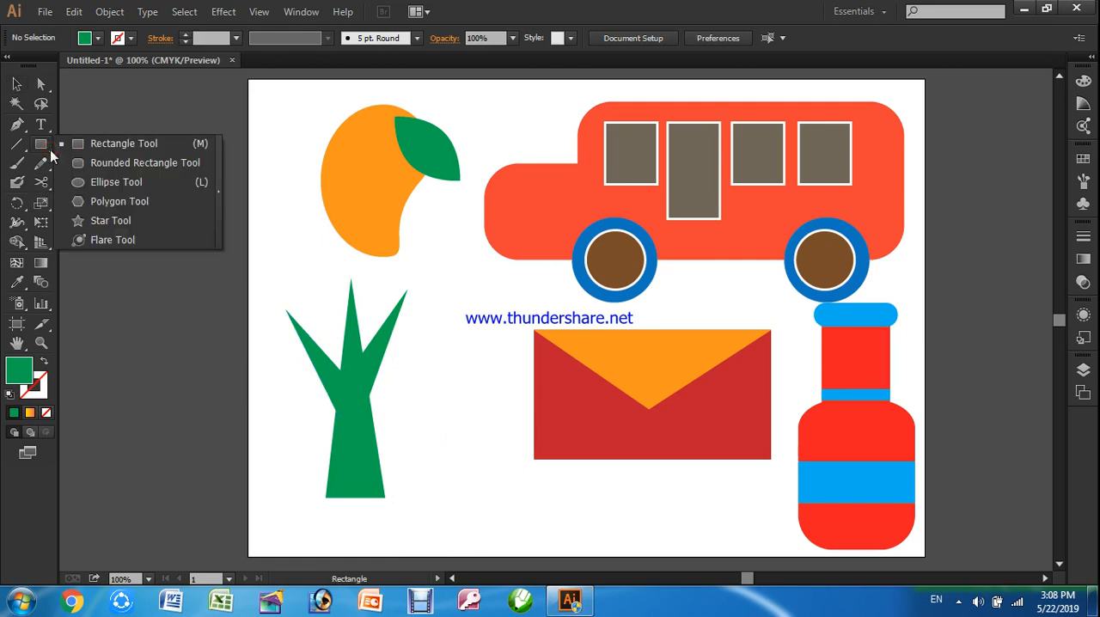
click(116, 182)
mouse_move(266, 250)
mouse_down()
mouse_move(369, 397)
mouse_move(436, 397)
mouse_up()
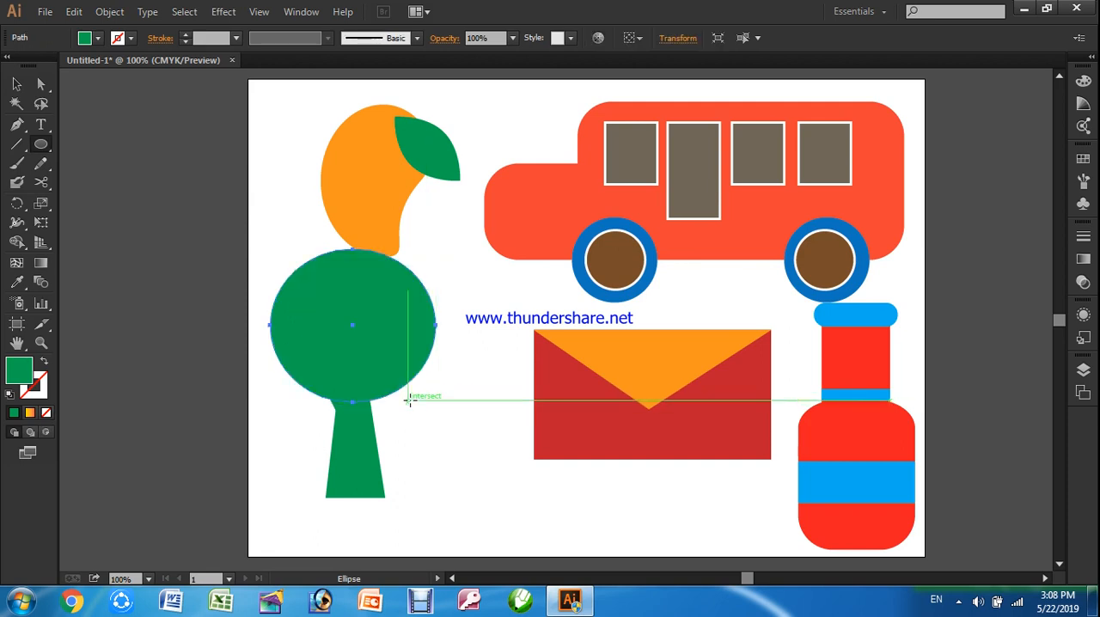
click(98, 39)
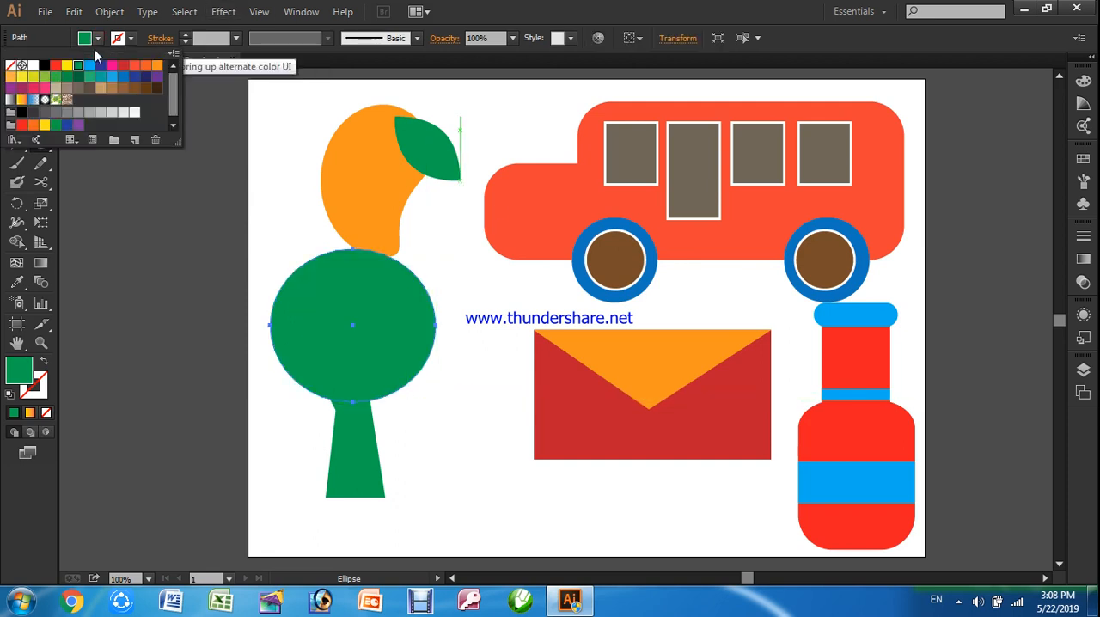
click(101, 67)
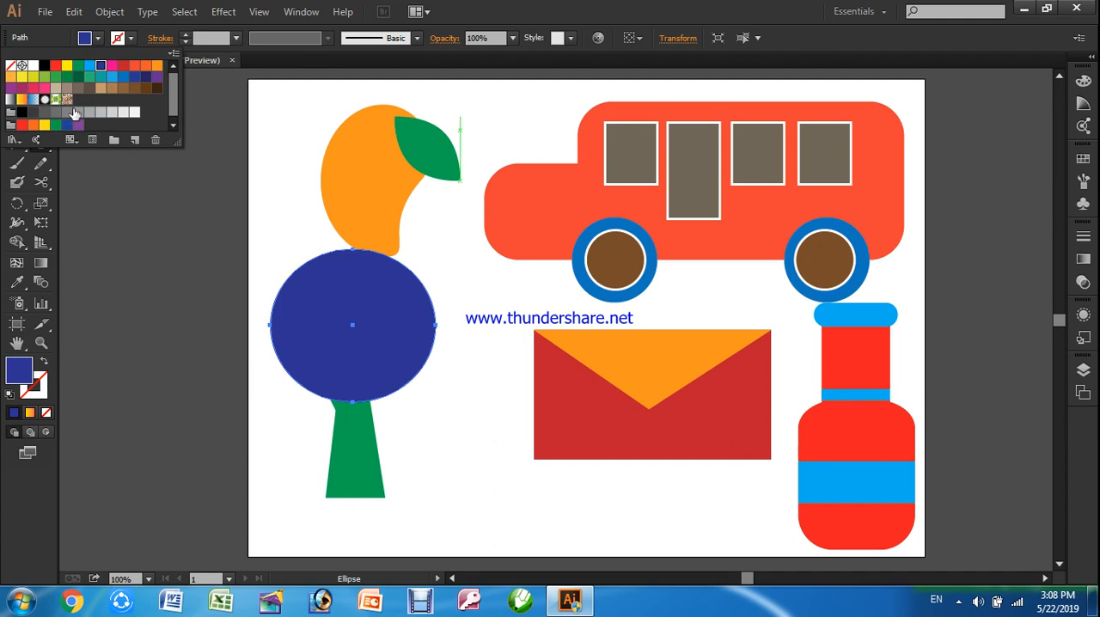
Send the blue ellipse to the back, behind the green trunk and branches, and deselect it
right_click(361, 284)
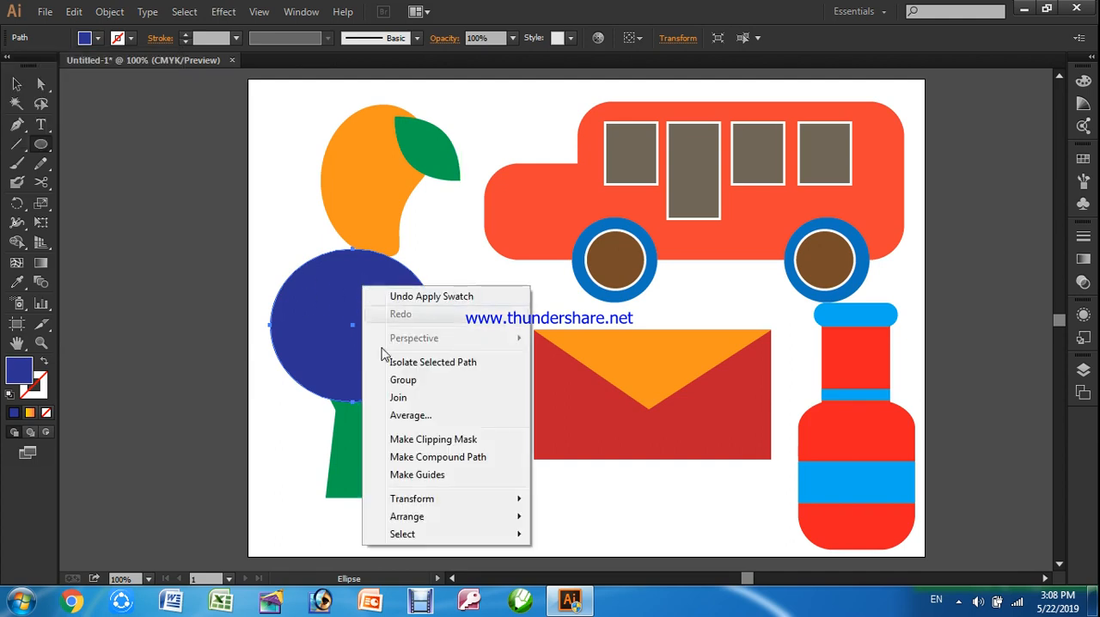
mouse_move(414, 519)
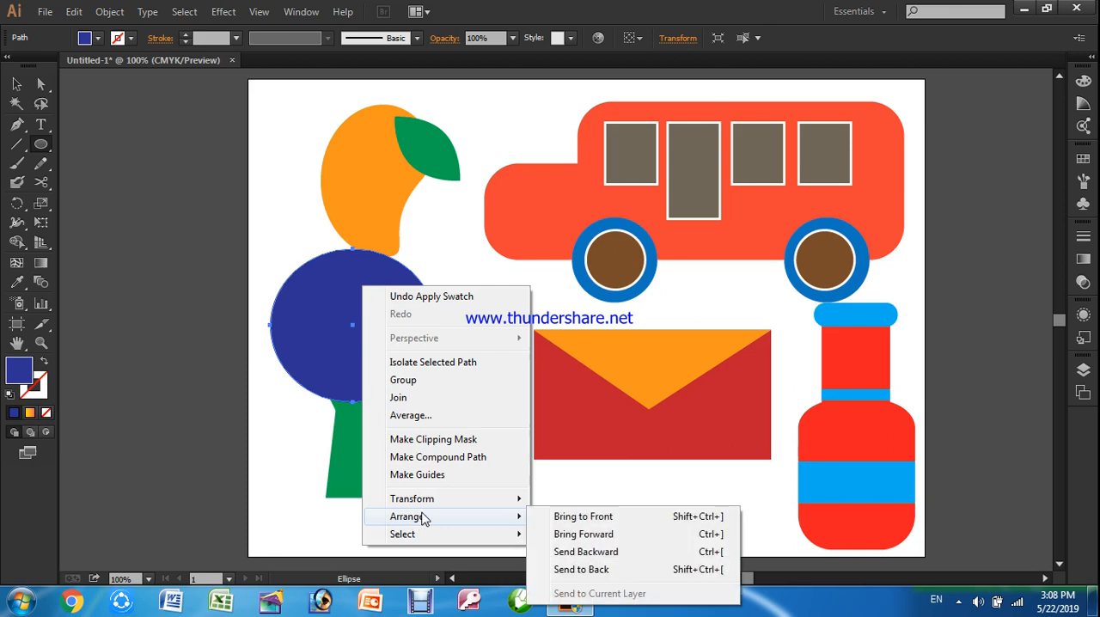
click(584, 570)
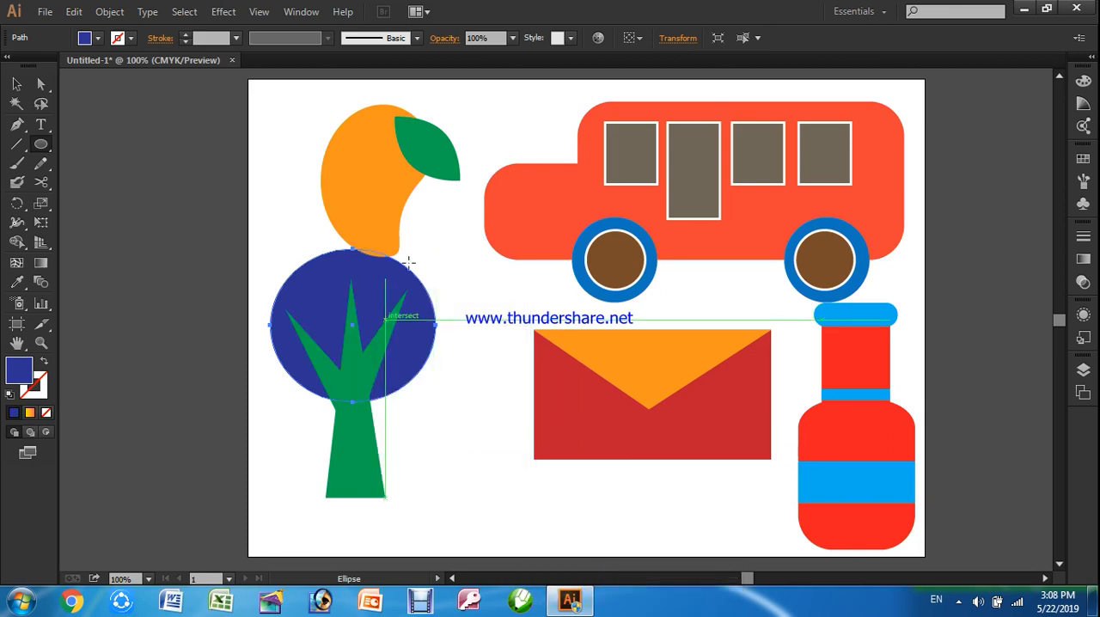
click(16, 83)
click(294, 191)
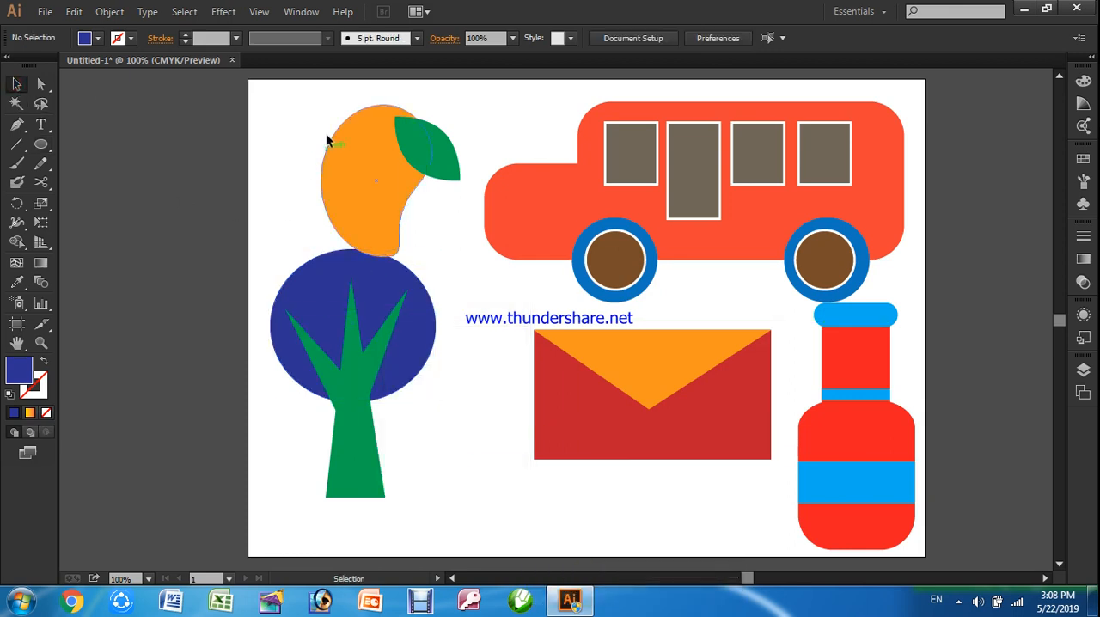
Move the orange fruit together with its leaf up and to the right, clear of the tree crown
drag(286, 75, 490, 268)
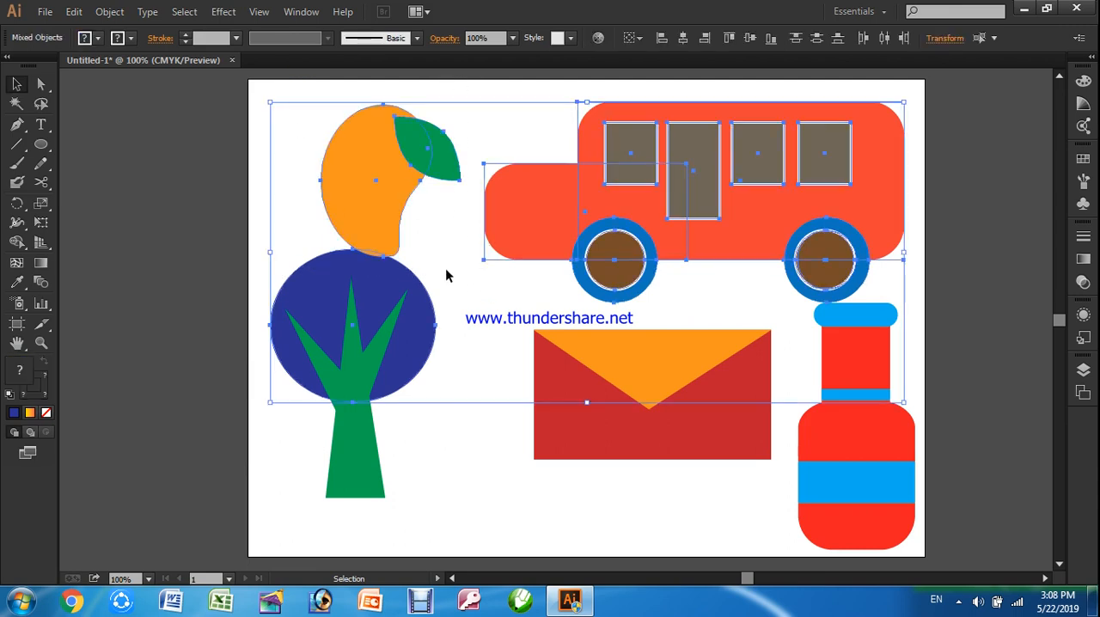
click(463, 438)
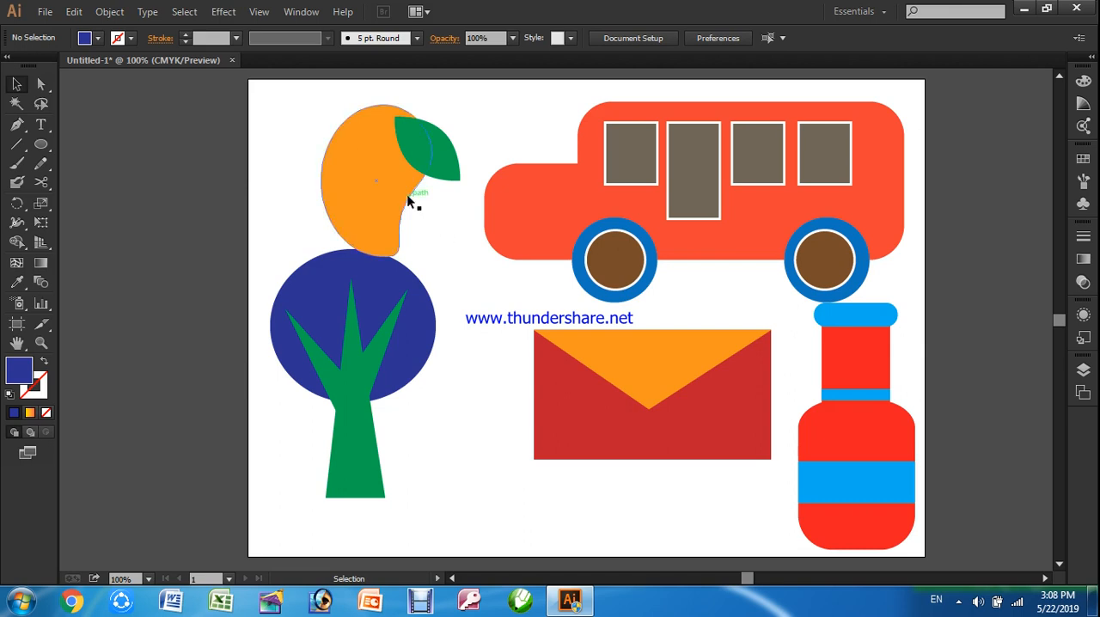
click(391, 200)
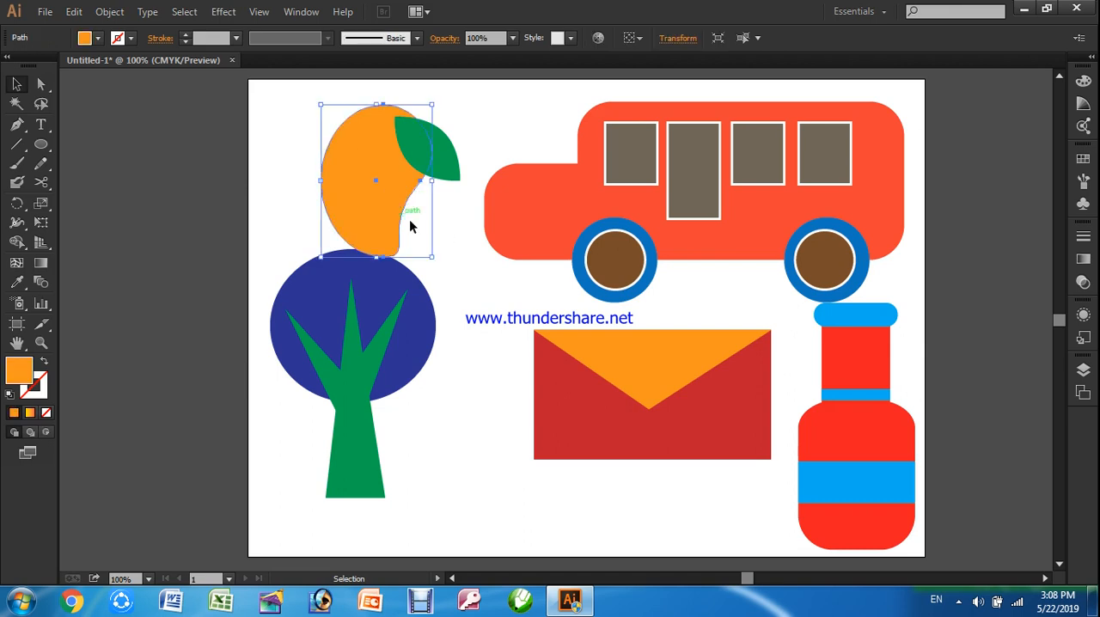
shift+click(456, 172)
drag(379, 156, 401, 133)
click(465, 342)
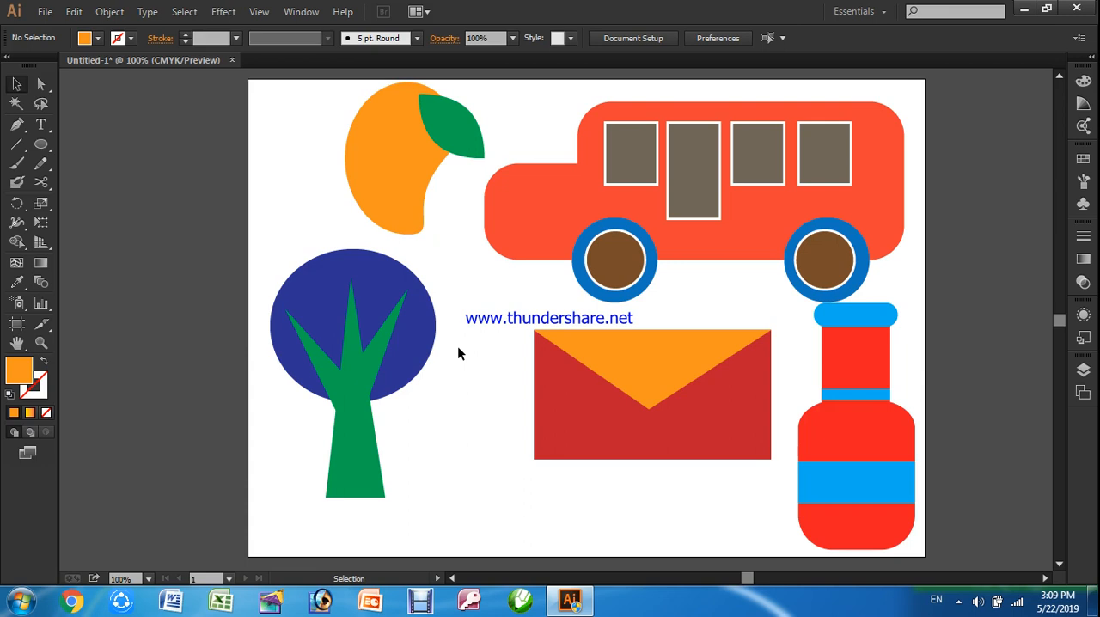
Select the blue crown, the green trunk and both branches of the tree and delete them
drag(230, 223, 467, 537)
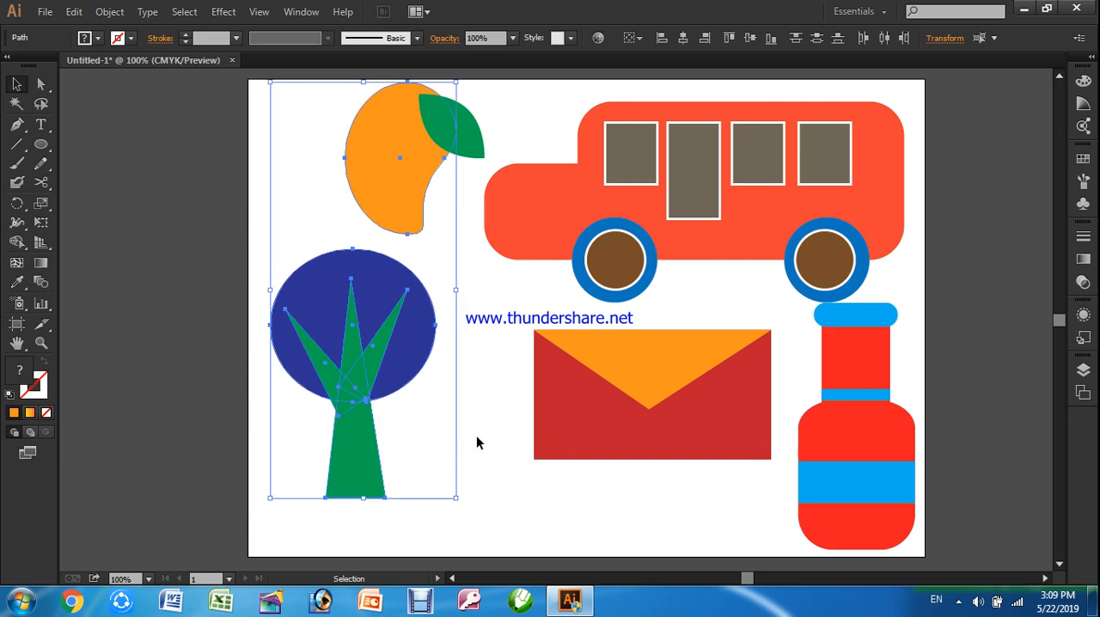
click(476, 435)
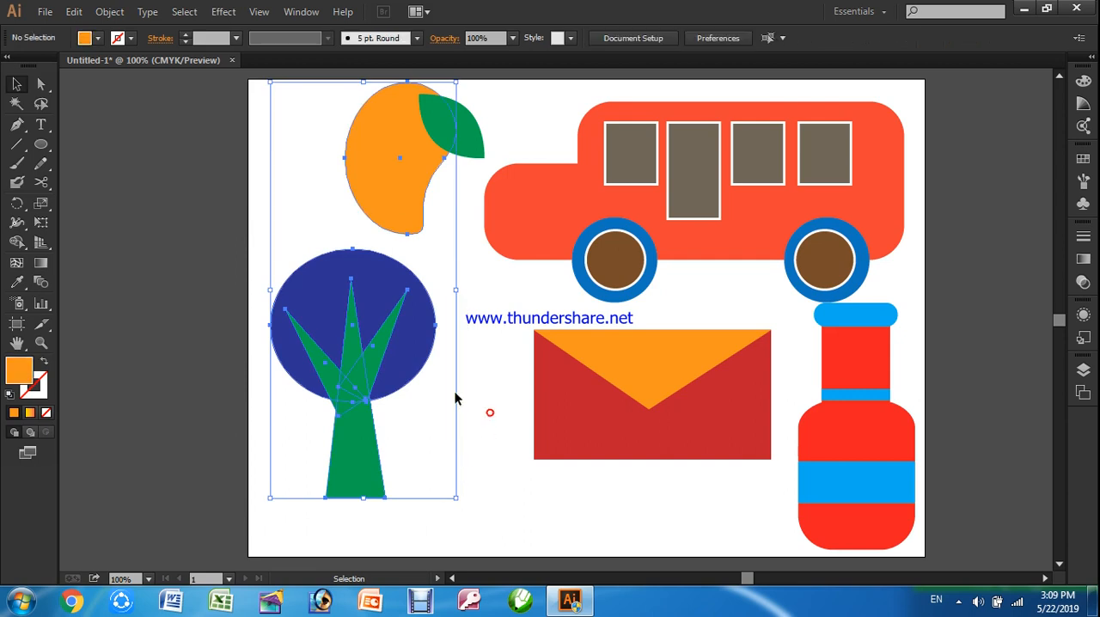
click(374, 272)
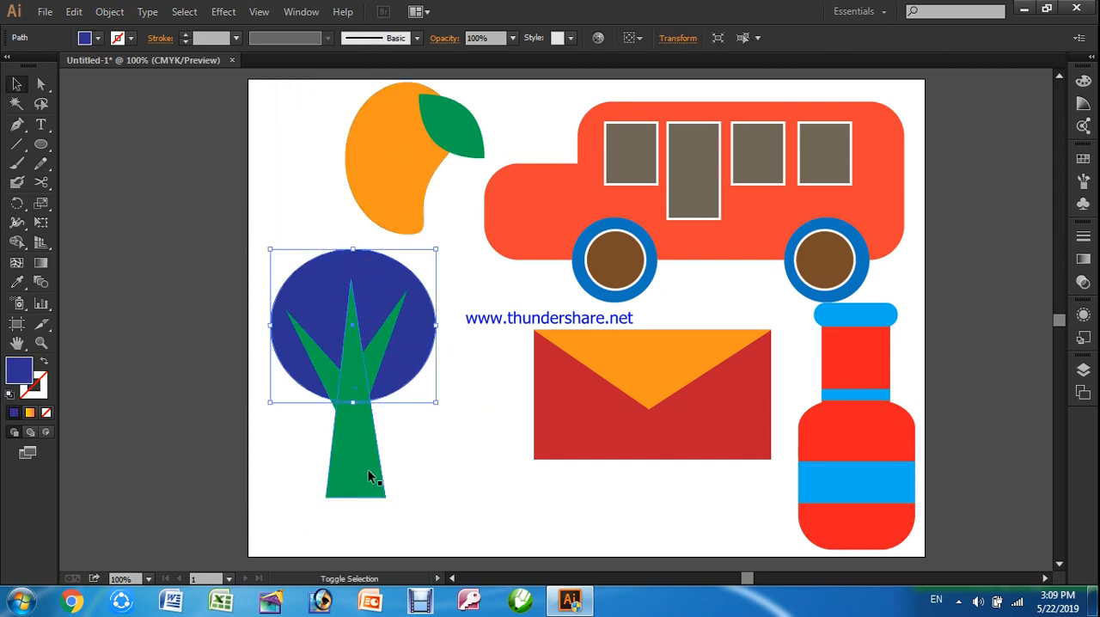
shift+click(327, 362)
shift+click(358, 338)
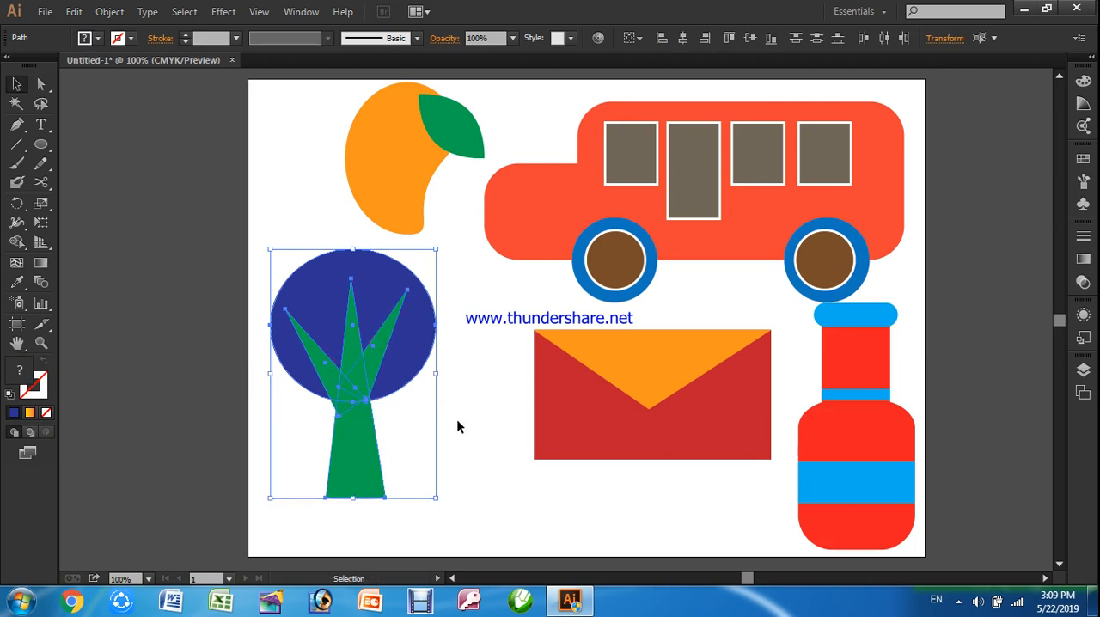
key(Delete)
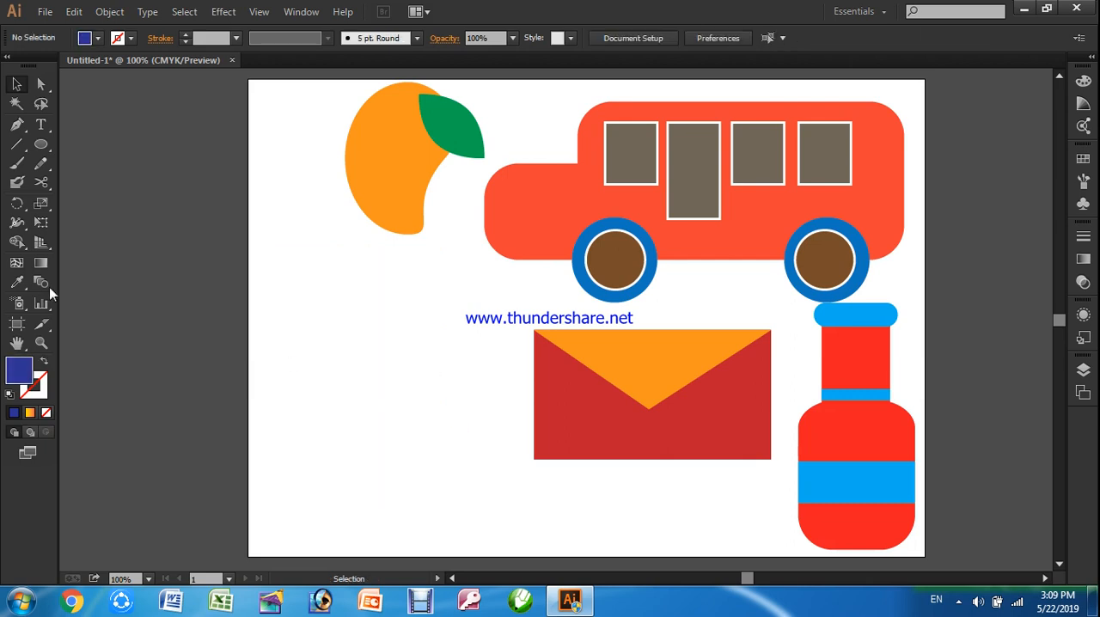
Draw a nearly round ellipse in the empty area below the fruit, fill it with magenta and leave it without a stroke
click(43, 145)
drag(290, 285, 438, 428)
click(100, 38)
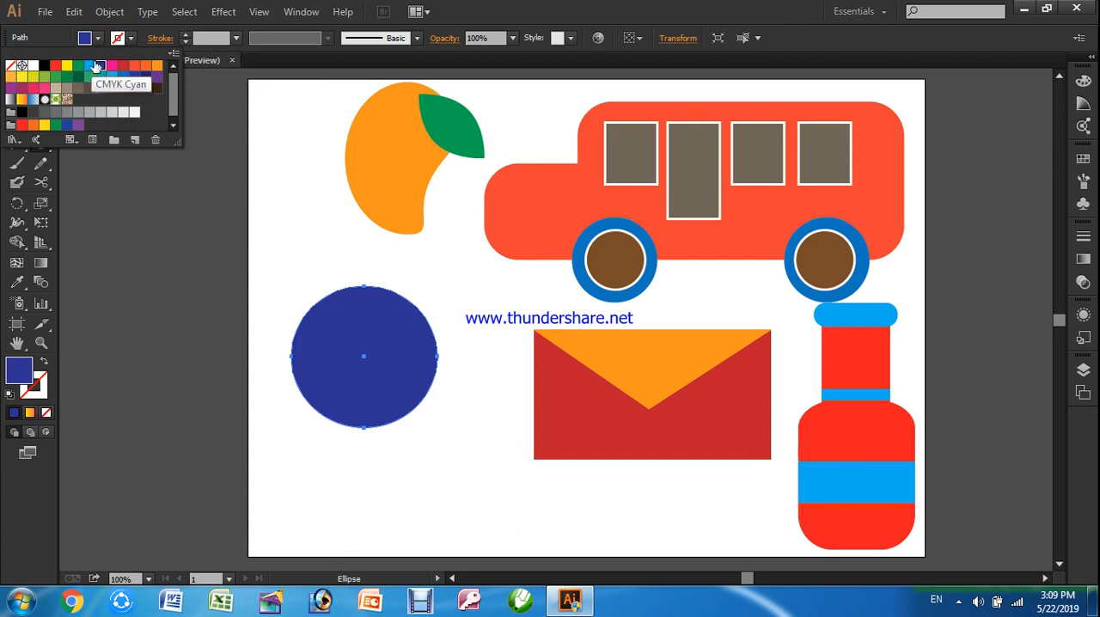
click(113, 68)
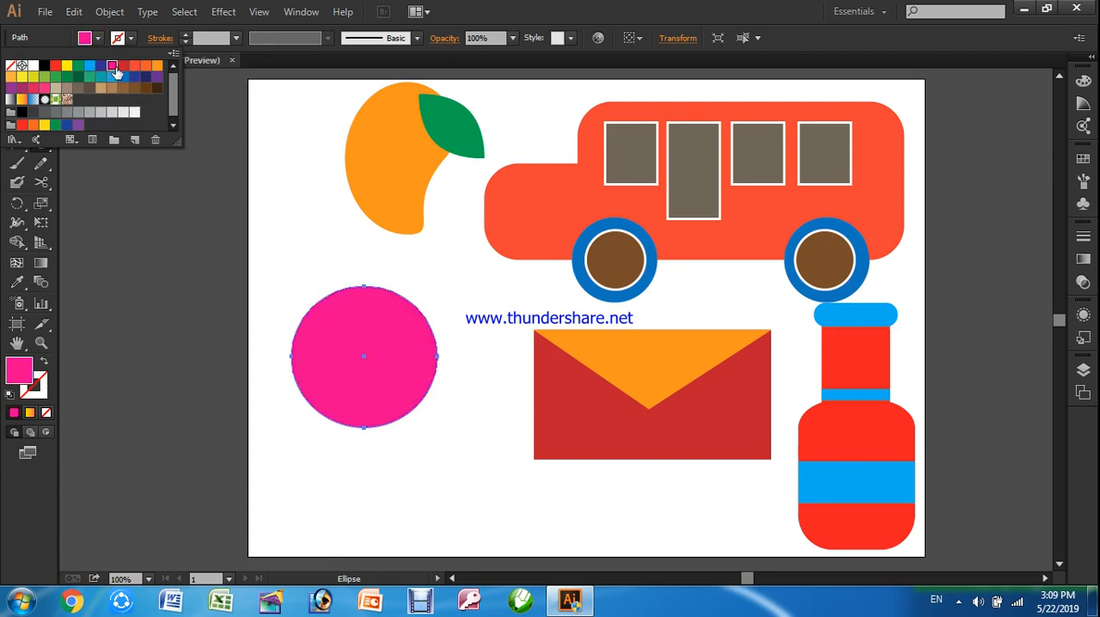
click(186, 42)
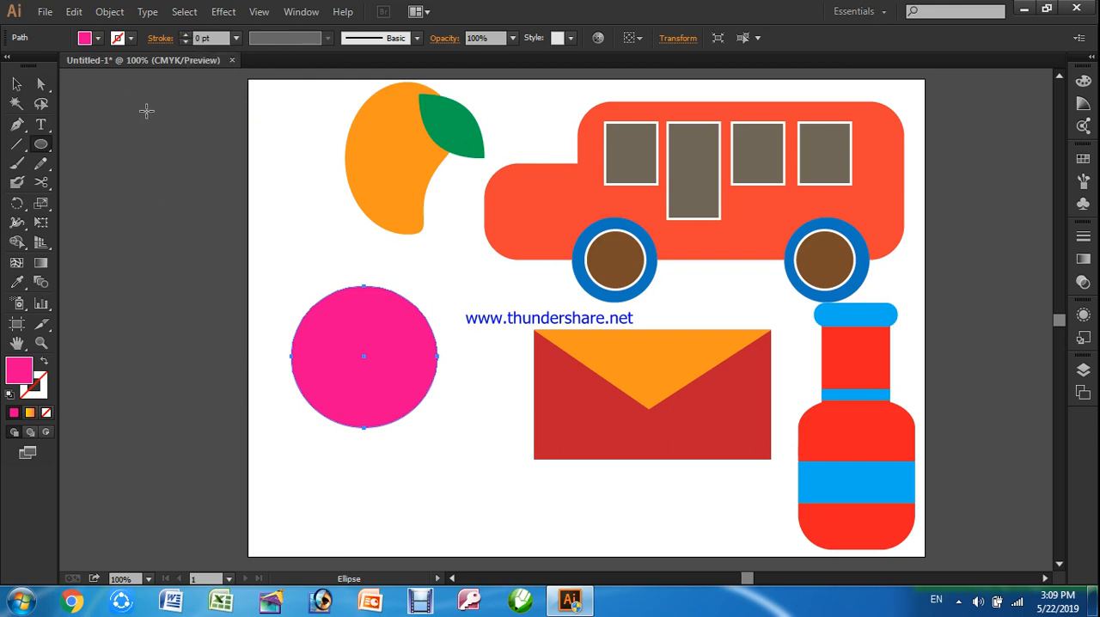
click(183, 34)
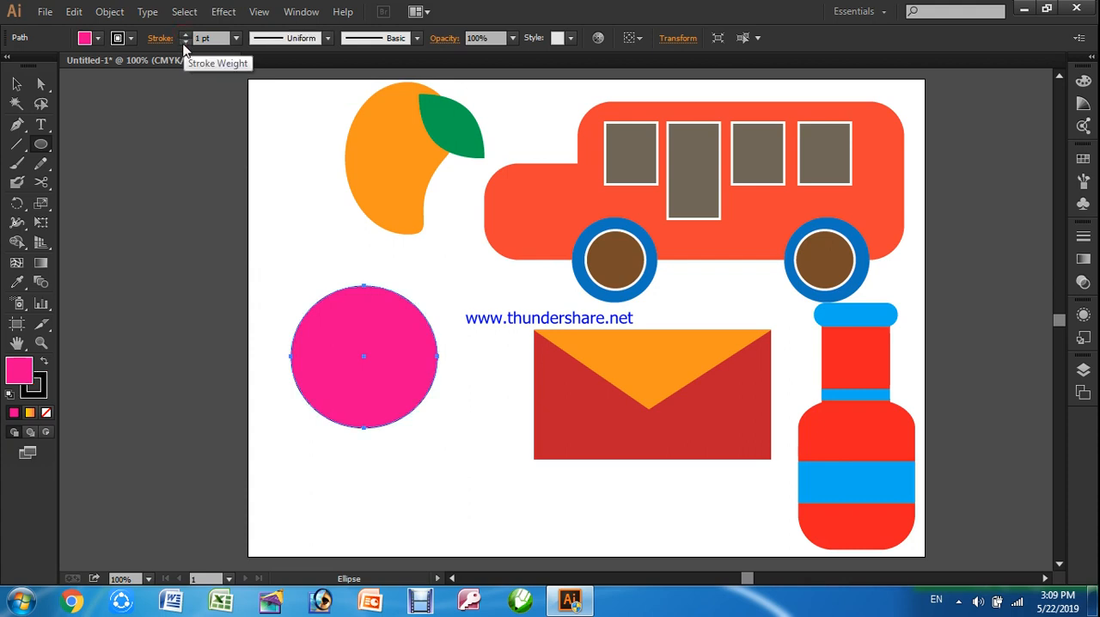
click(185, 42)
key(v)
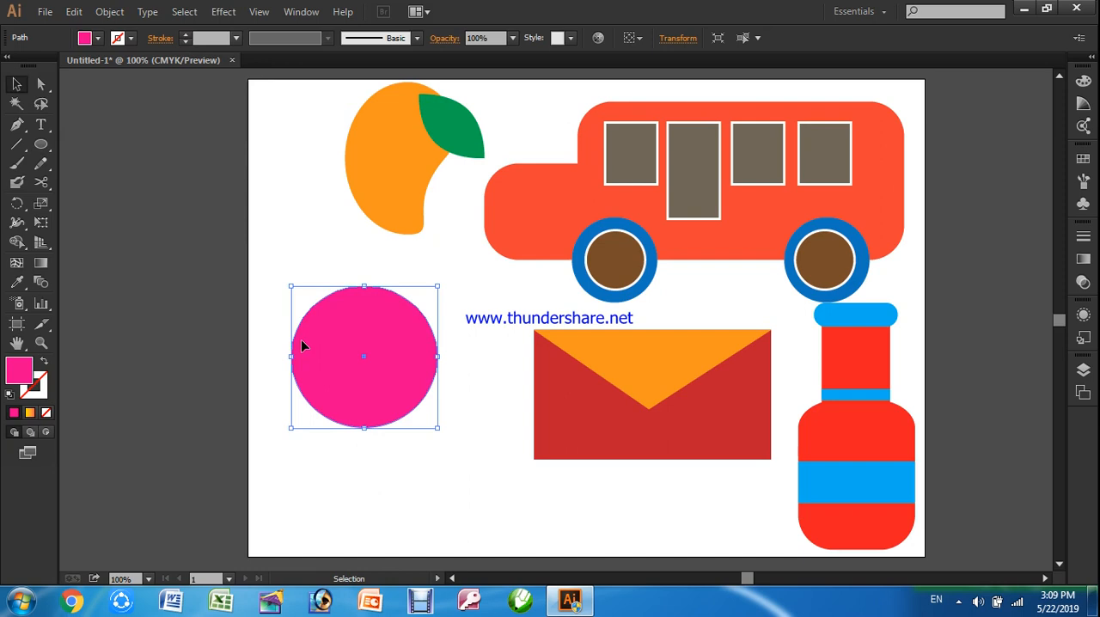
Demonstrate Draw Behind mode by drawing a wide blue ellipse behind the magenta circle's lower half, and delete the ellipse
click(32, 438)
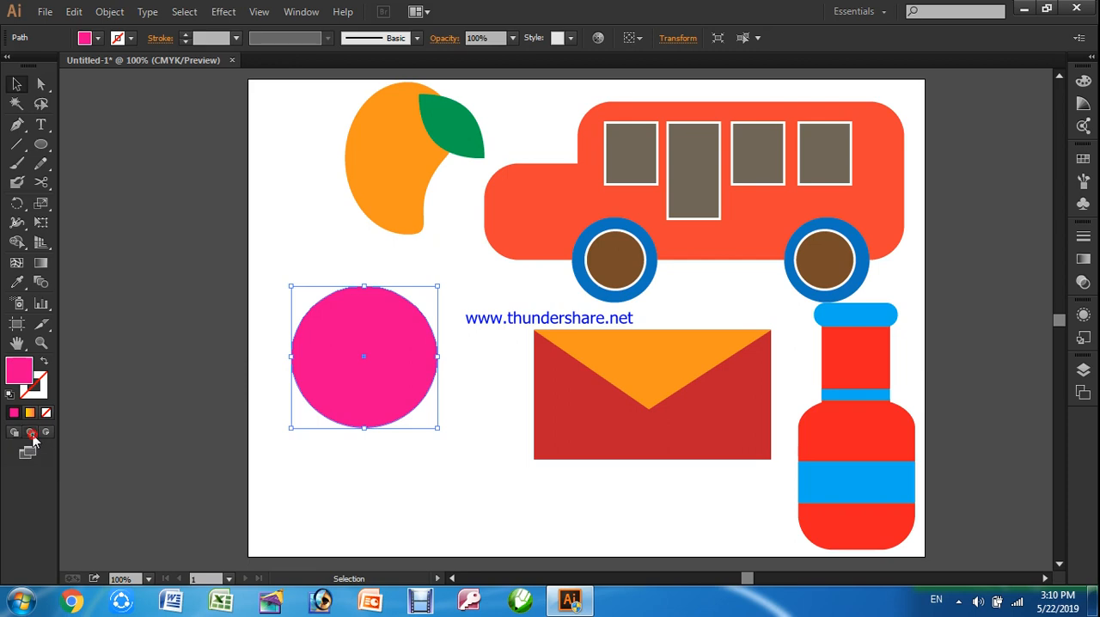
click(41, 146)
drag(270, 355, 484, 436)
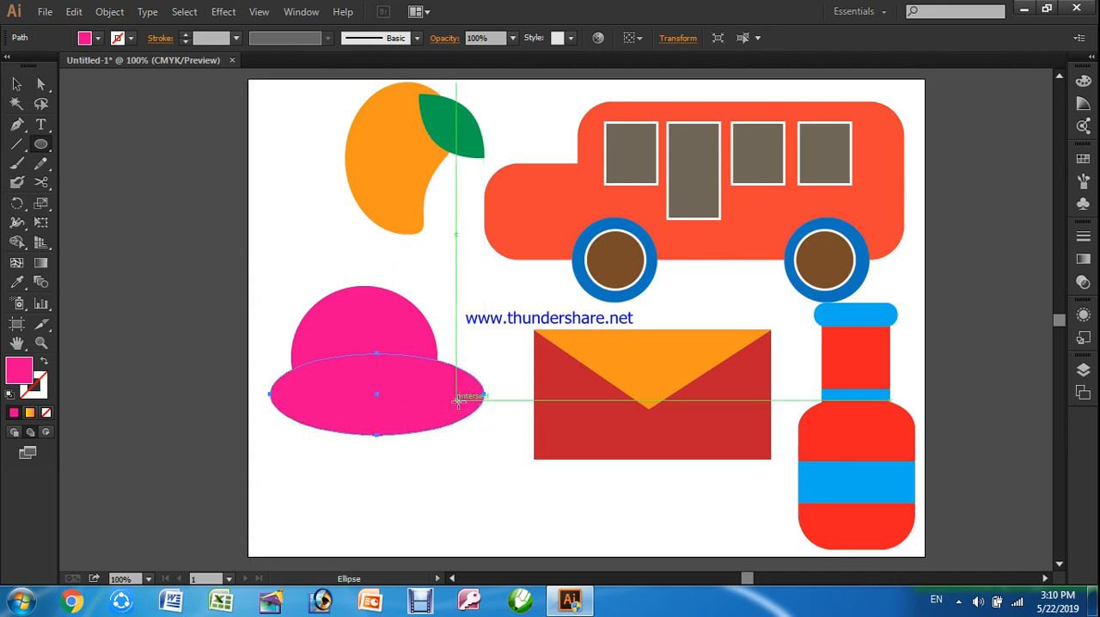
click(99, 41)
click(125, 77)
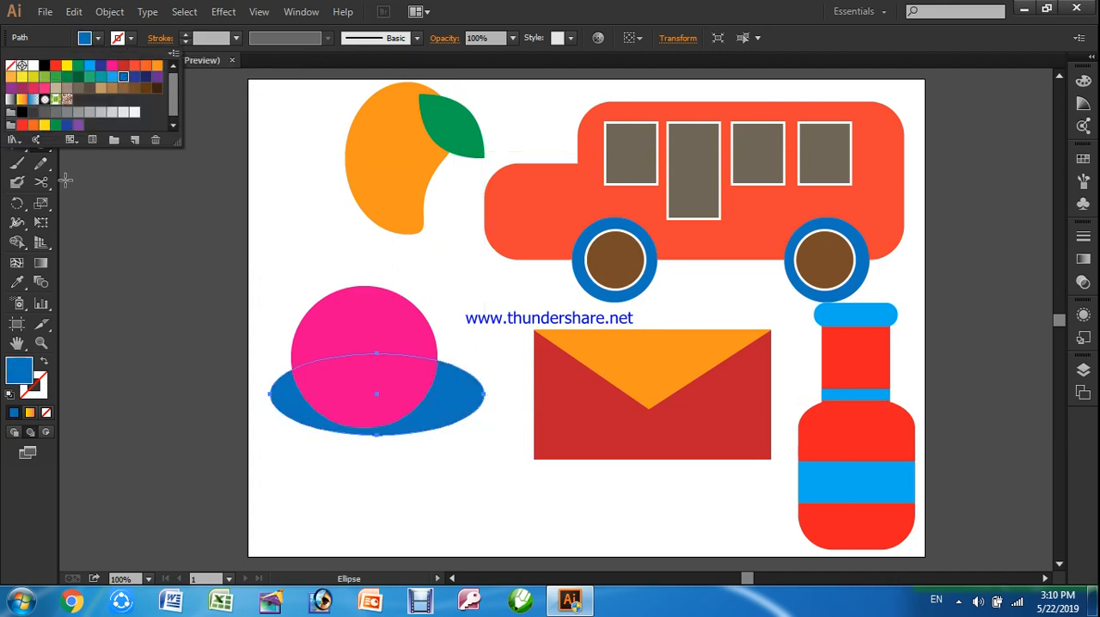
click(137, 219)
key(v)
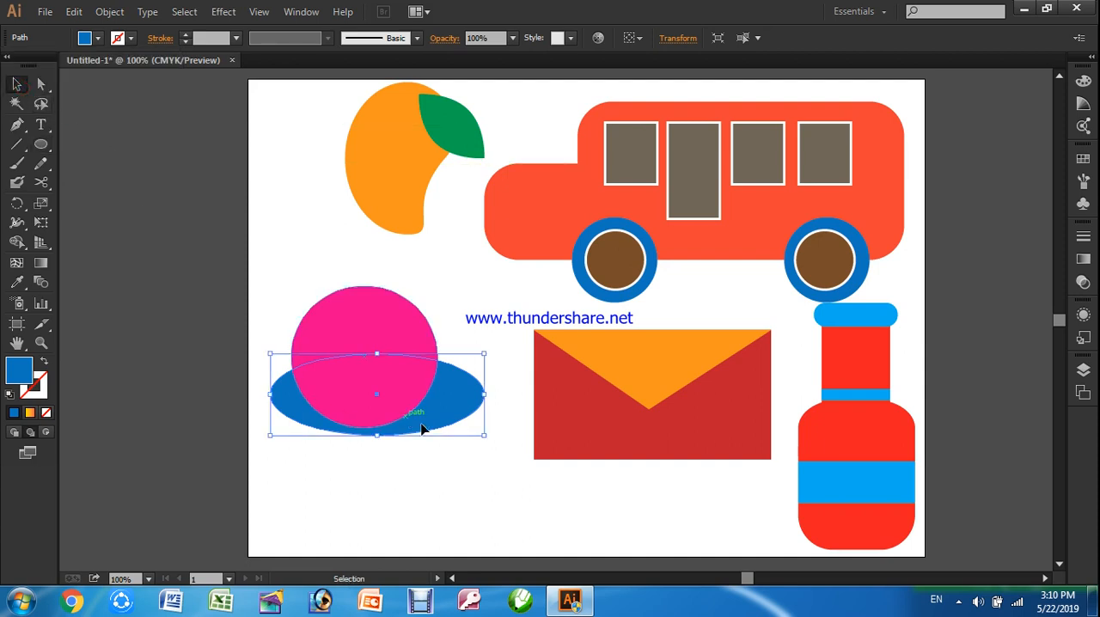
key(Delete)
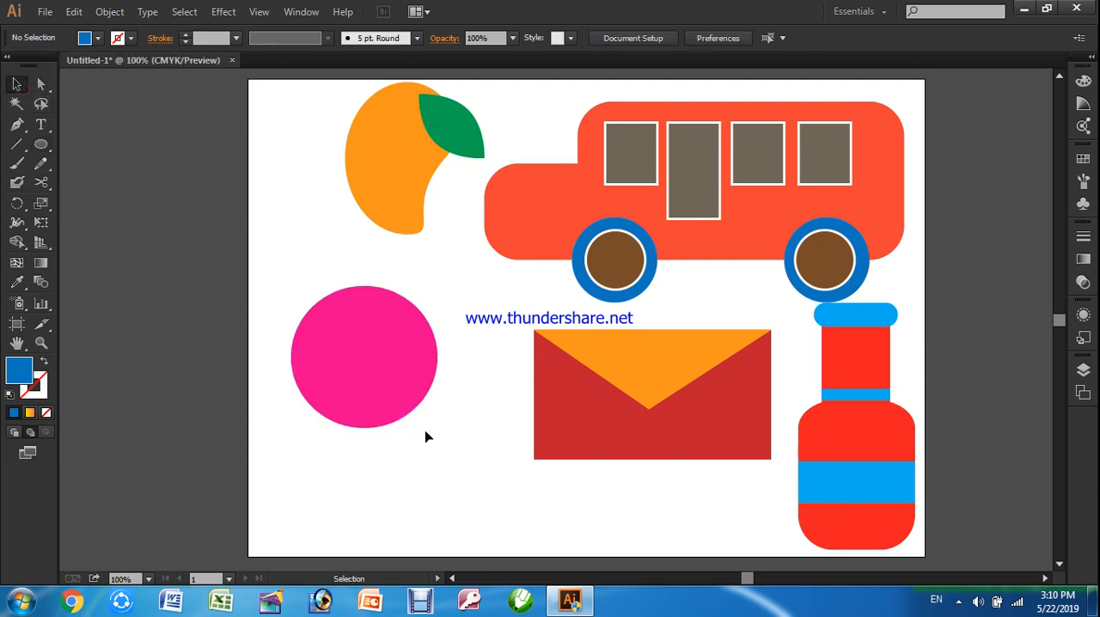
Try a cyan fill on the circle and settle on dark red
click(365, 366)
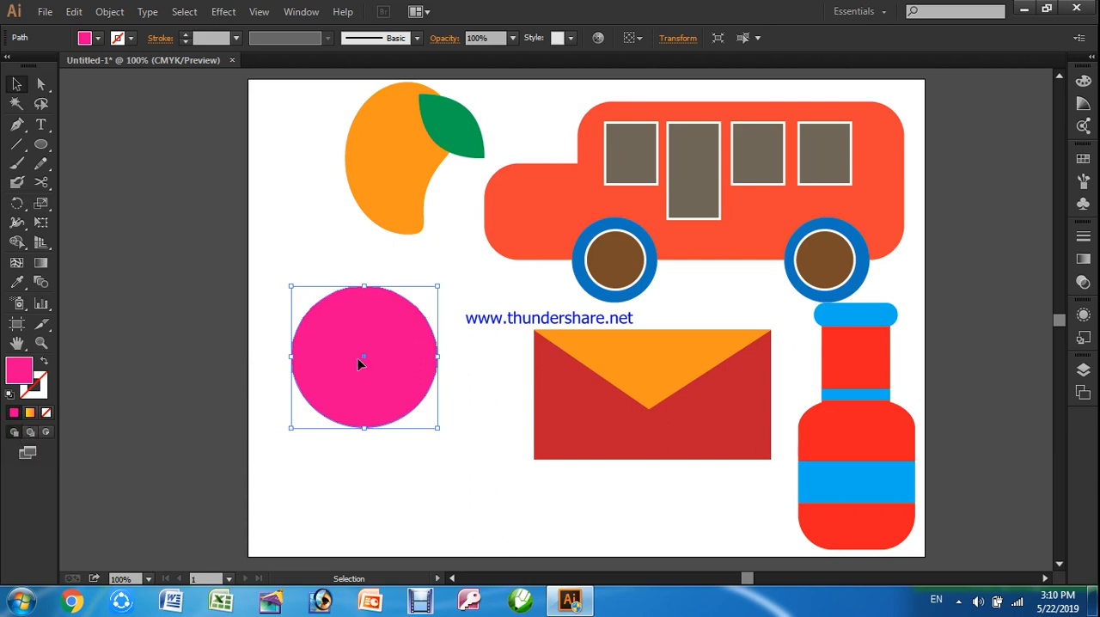
click(95, 39)
click(90, 76)
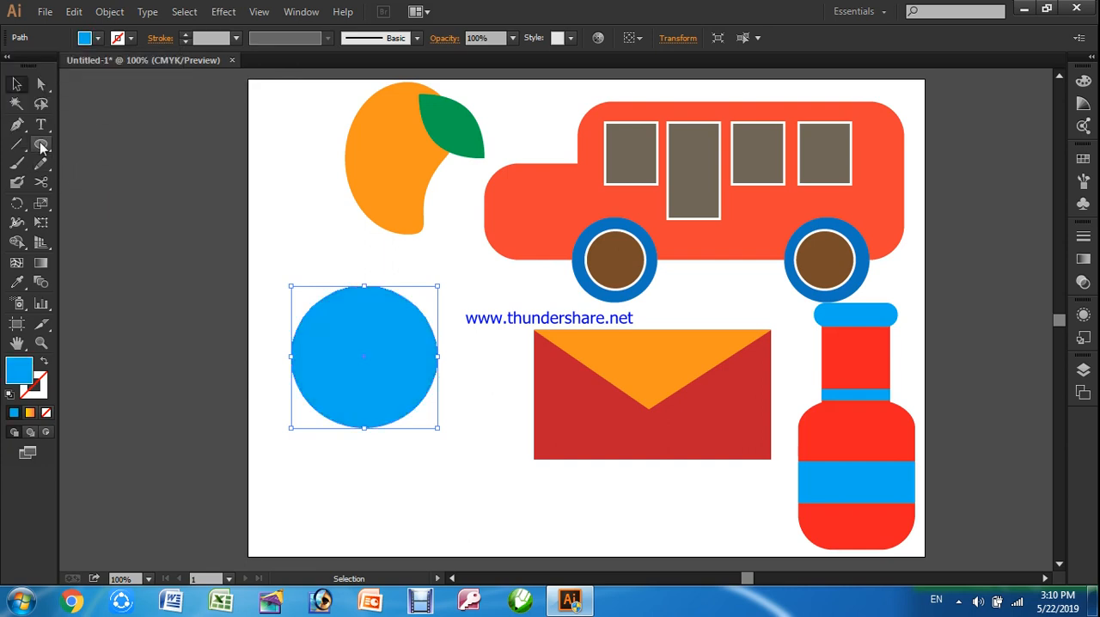
drag(41, 148, 76, 143)
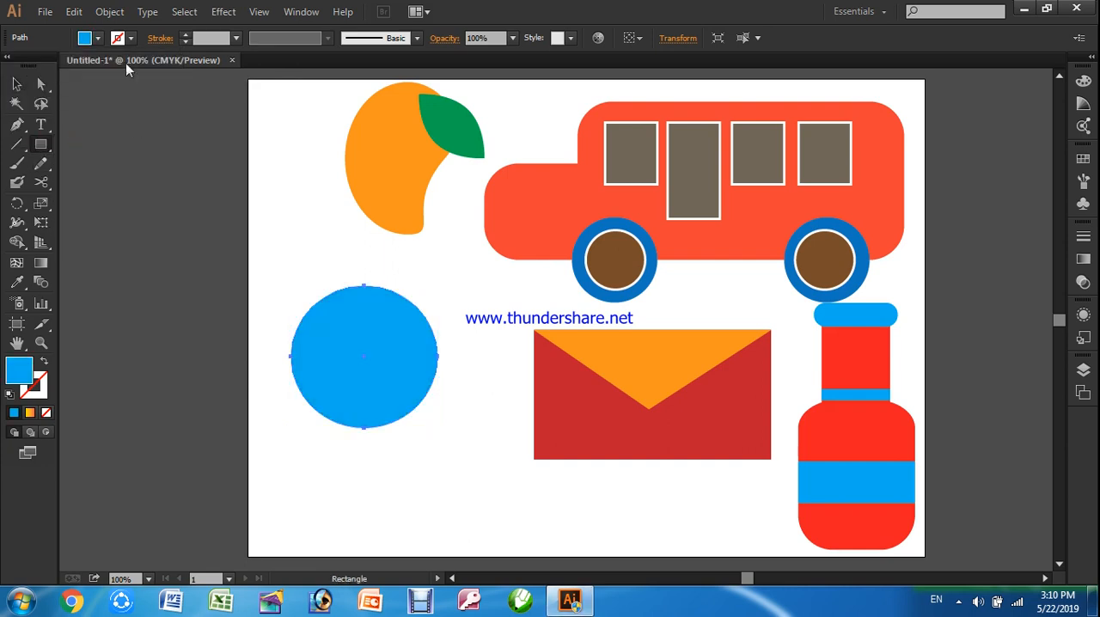
click(101, 41)
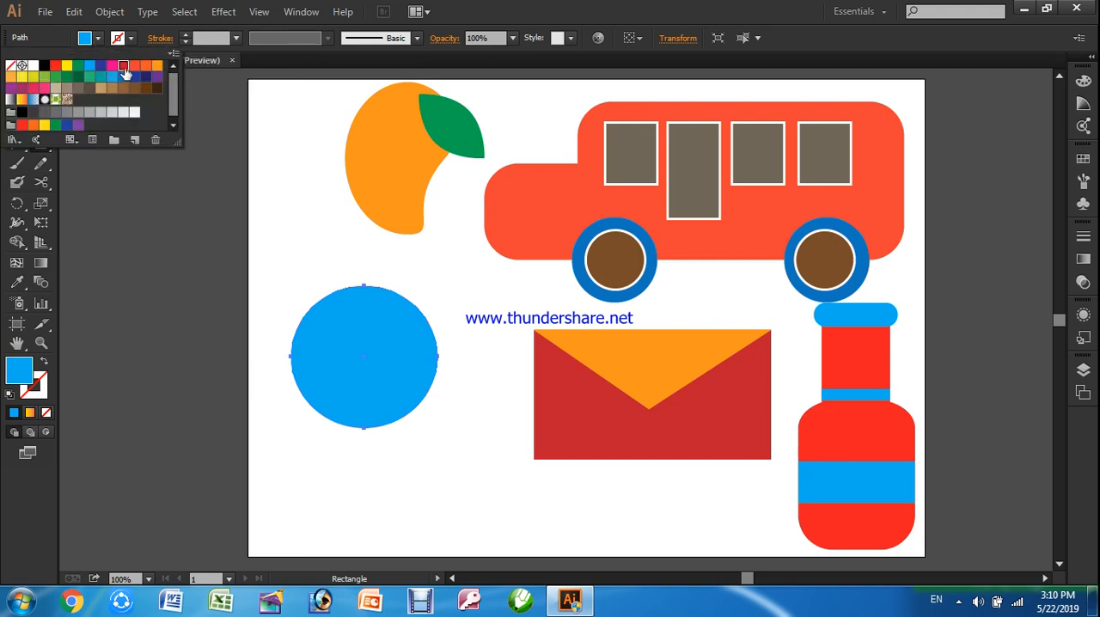
click(123, 65)
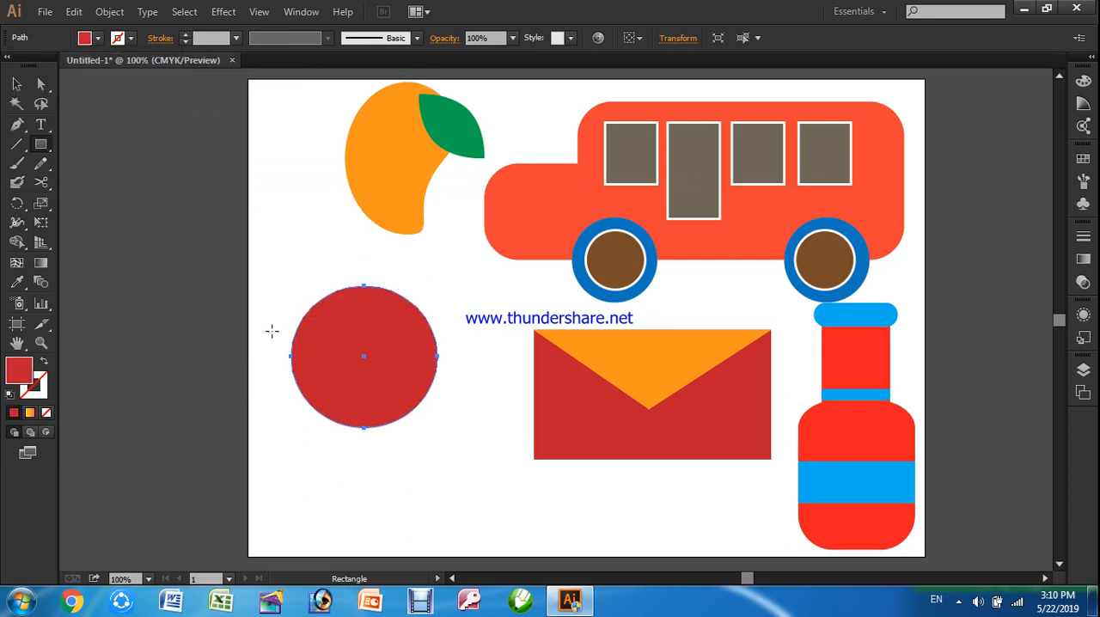
Draw a wide rectangle in front of the red circle, fill it with blue C=85 M=50 Y=0 K=0, and delete it
drag(266, 326, 464, 375)
click(98, 37)
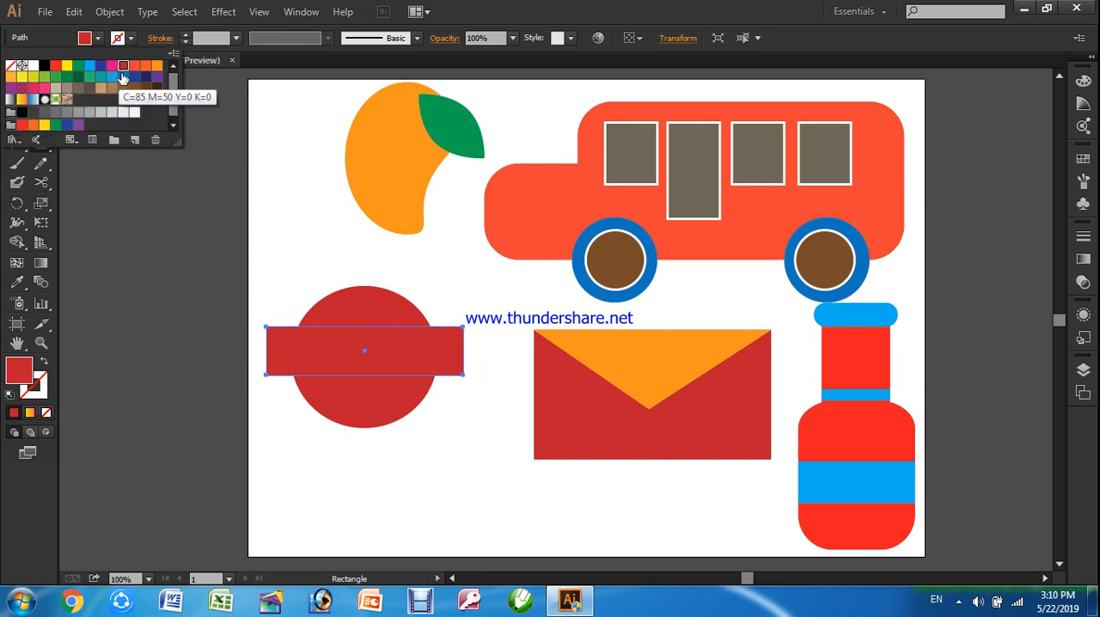
click(125, 80)
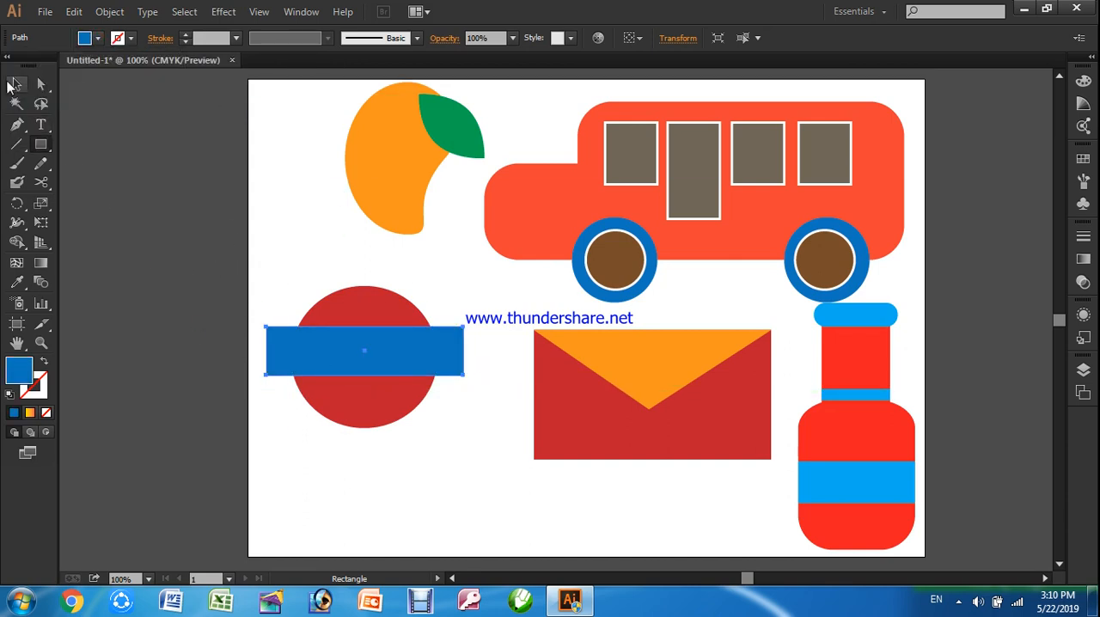
click(15, 83)
click(166, 242)
mouse_move(387, 356)
mouse_down()
mouse_move(421, 385)
mouse_move(392, 370)
mouse_up()
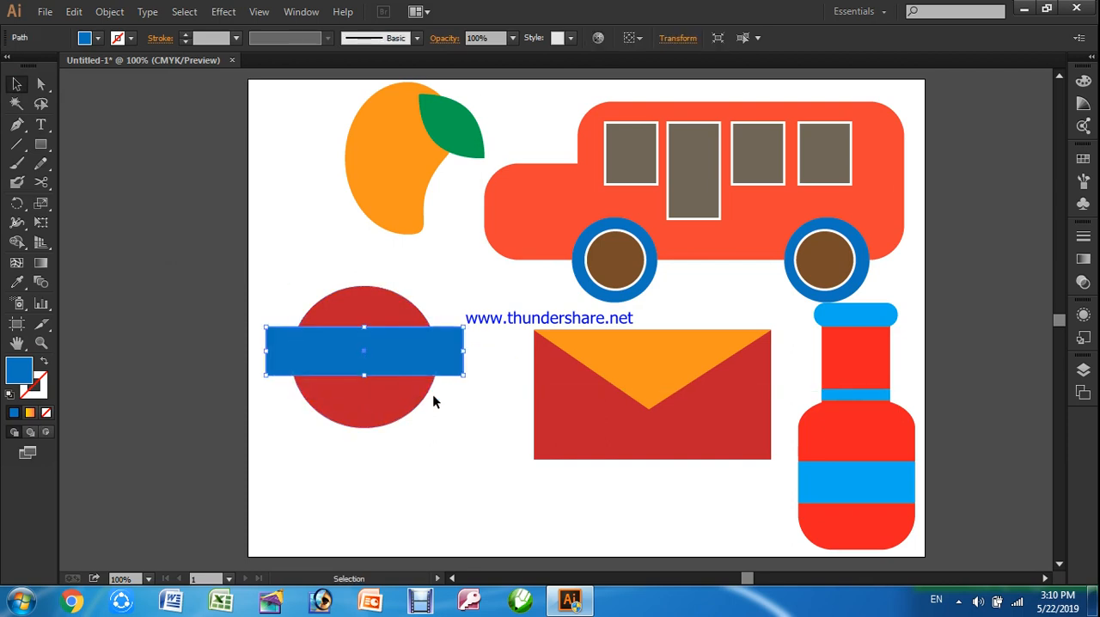
key(Delete)
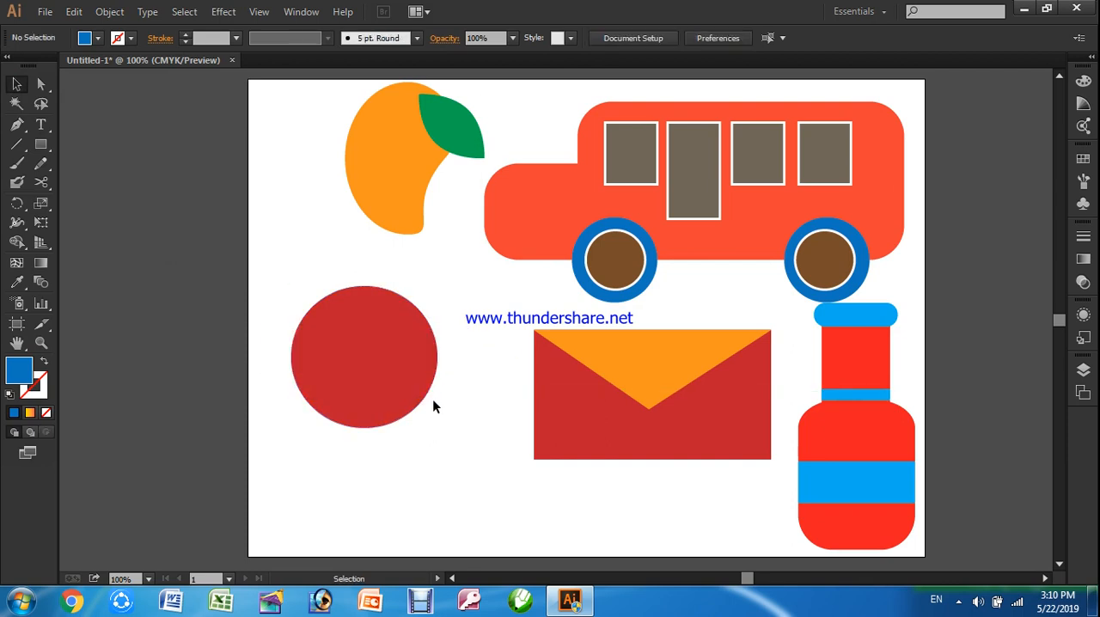
Draw a wide blue rectangle behind the red circle in Draw Behind mode, shift it slightly down, and delete it
click(343, 361)
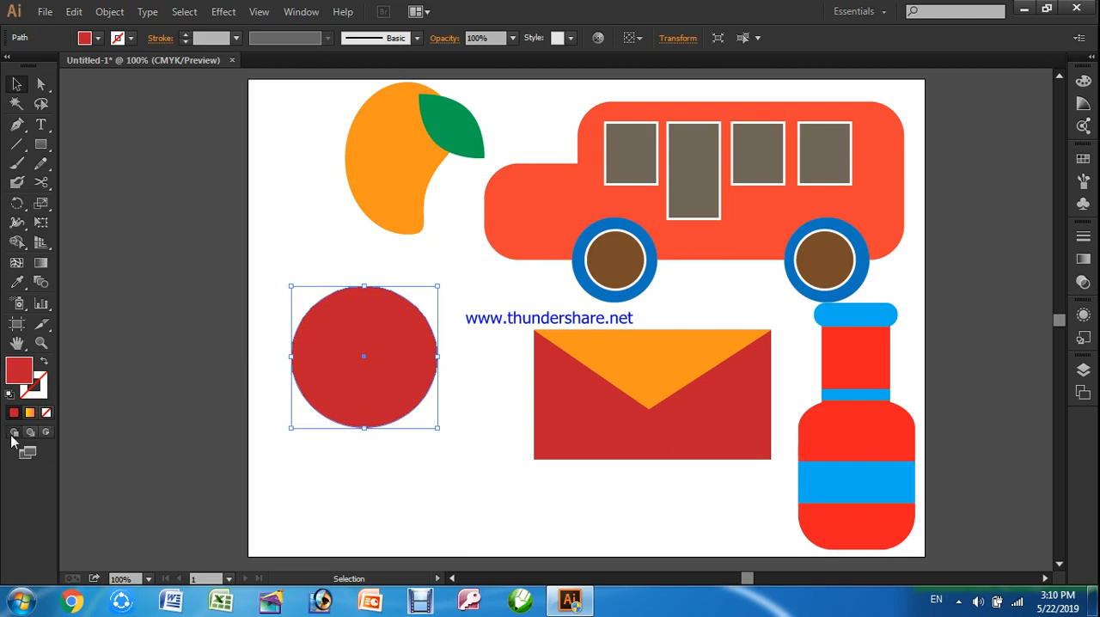
click(31, 434)
click(40, 144)
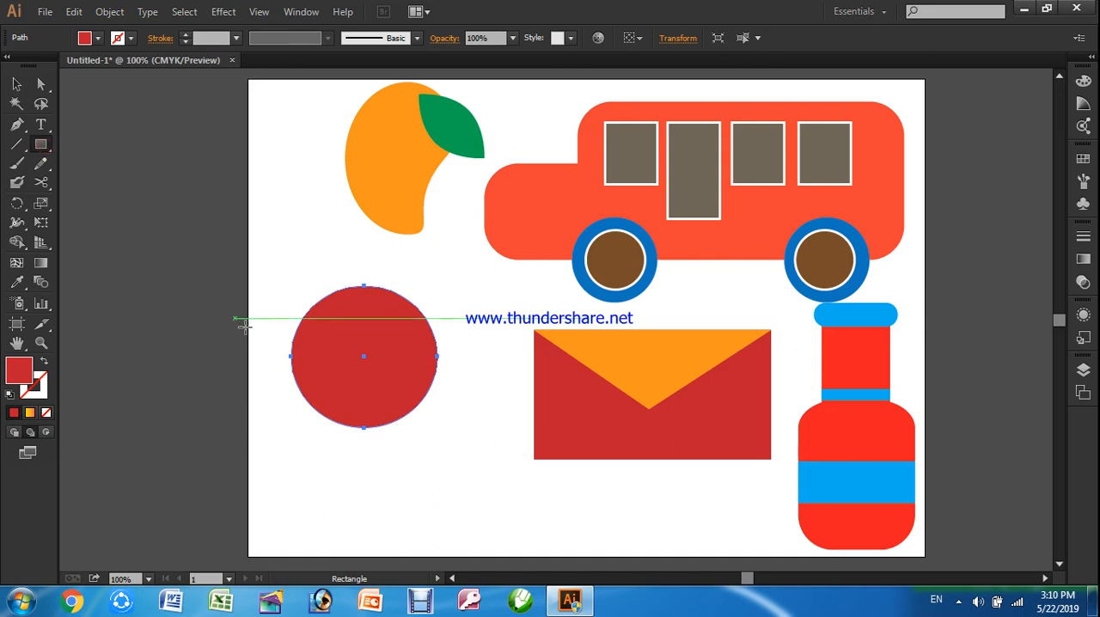
drag(263, 321, 467, 373)
click(98, 38)
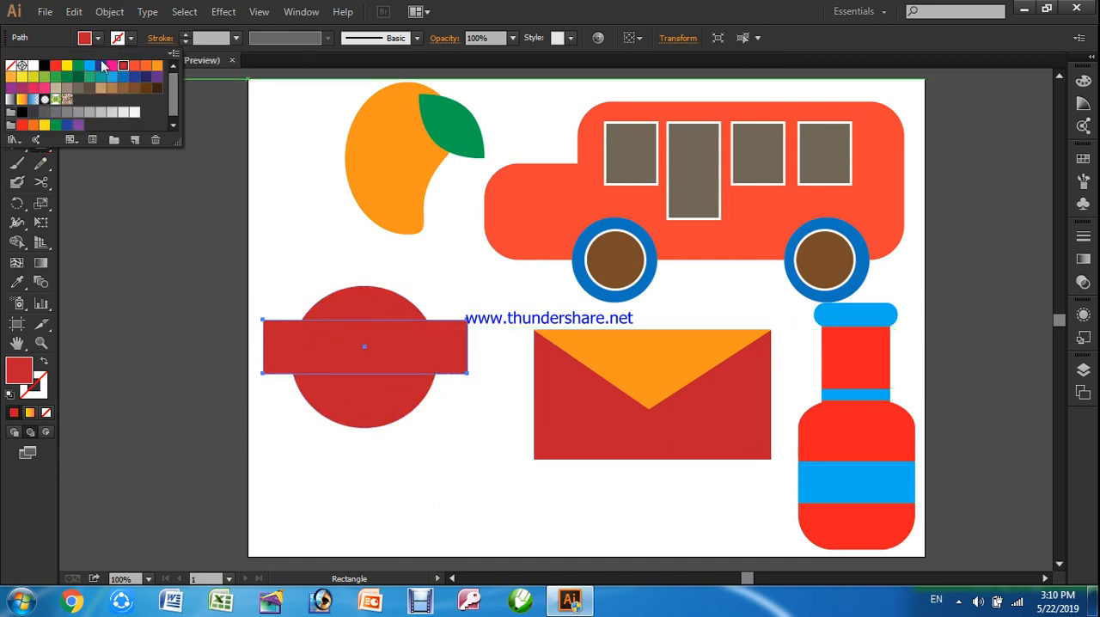
click(123, 76)
click(164, 232)
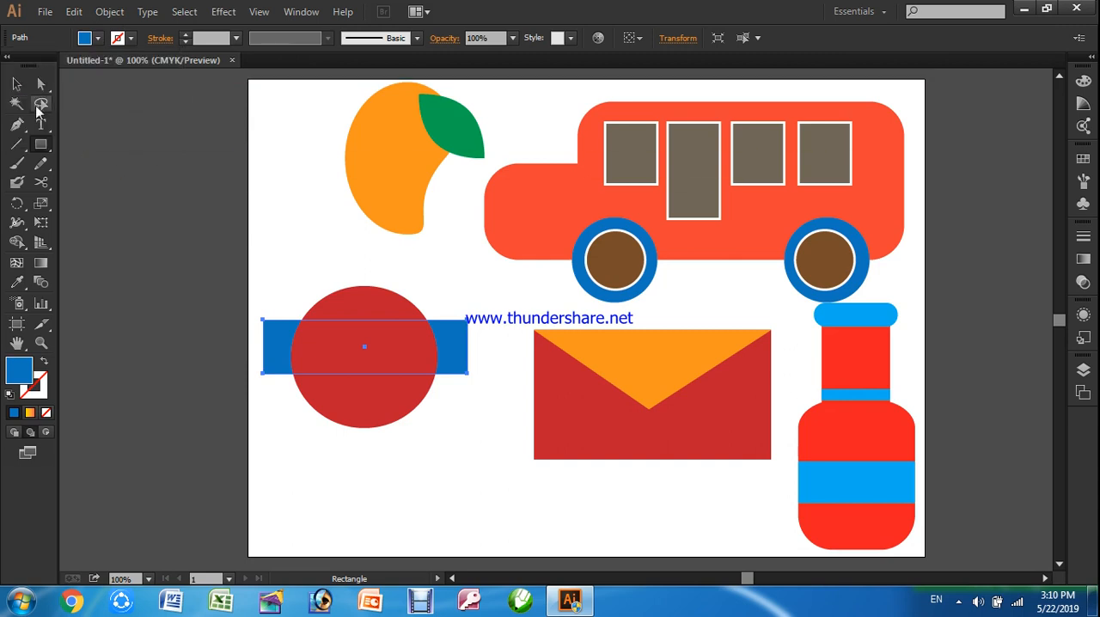
click(17, 83)
click(209, 375)
drag(276, 350, 286, 374)
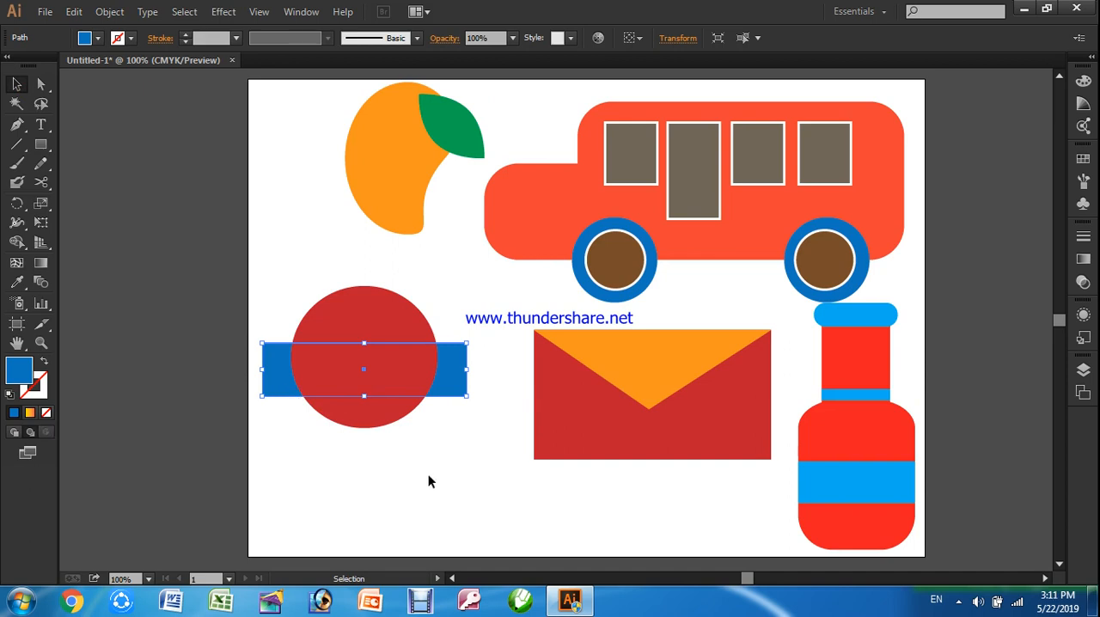
key(Delete)
In Draw Inside mode, draw a rectangle across the red circle's lower half, fill it orange, and shift it slightly down
click(380, 383)
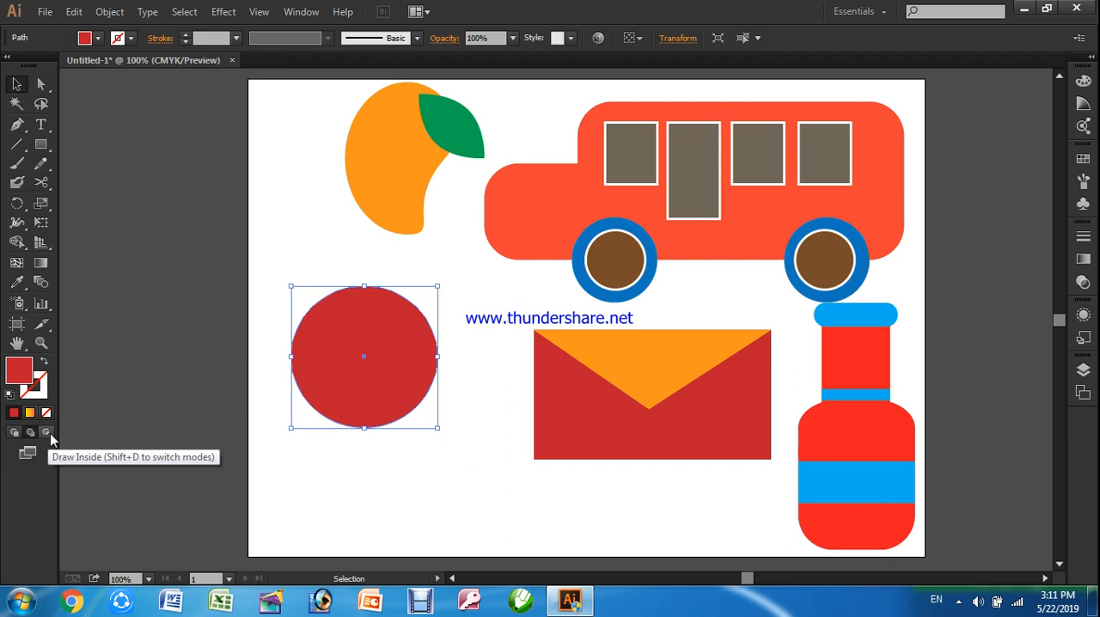
click(46, 433)
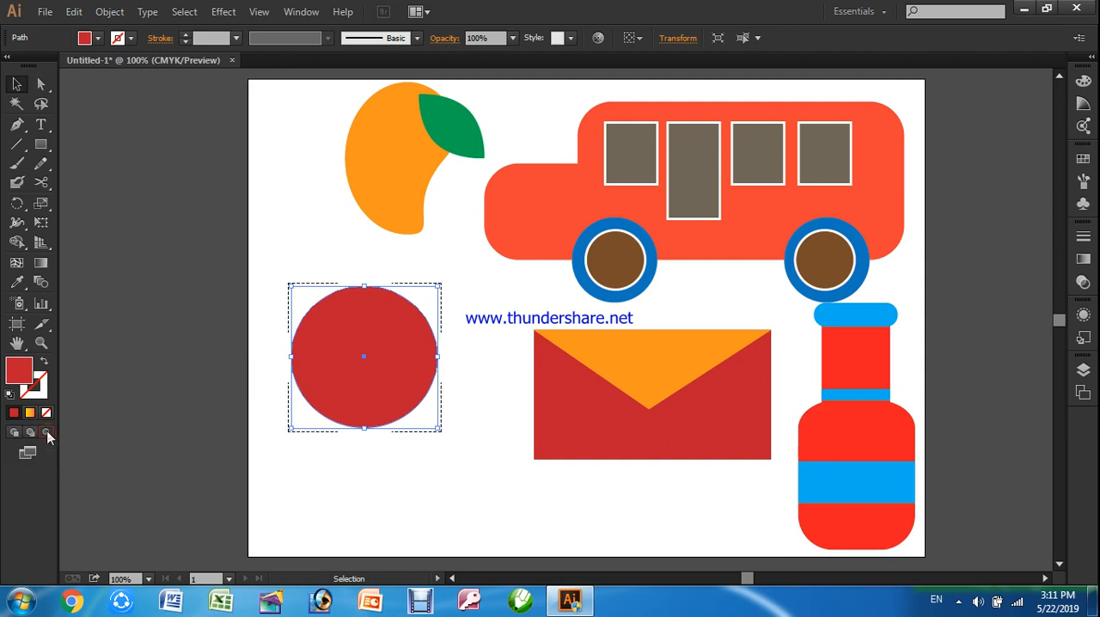
click(45, 150)
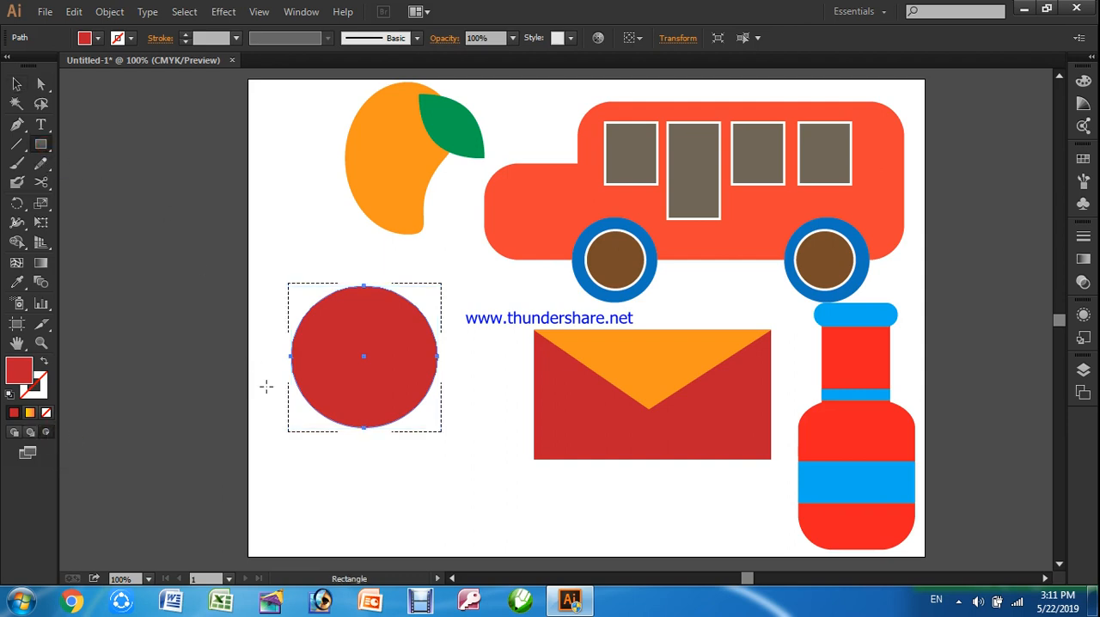
drag(274, 370, 439, 469)
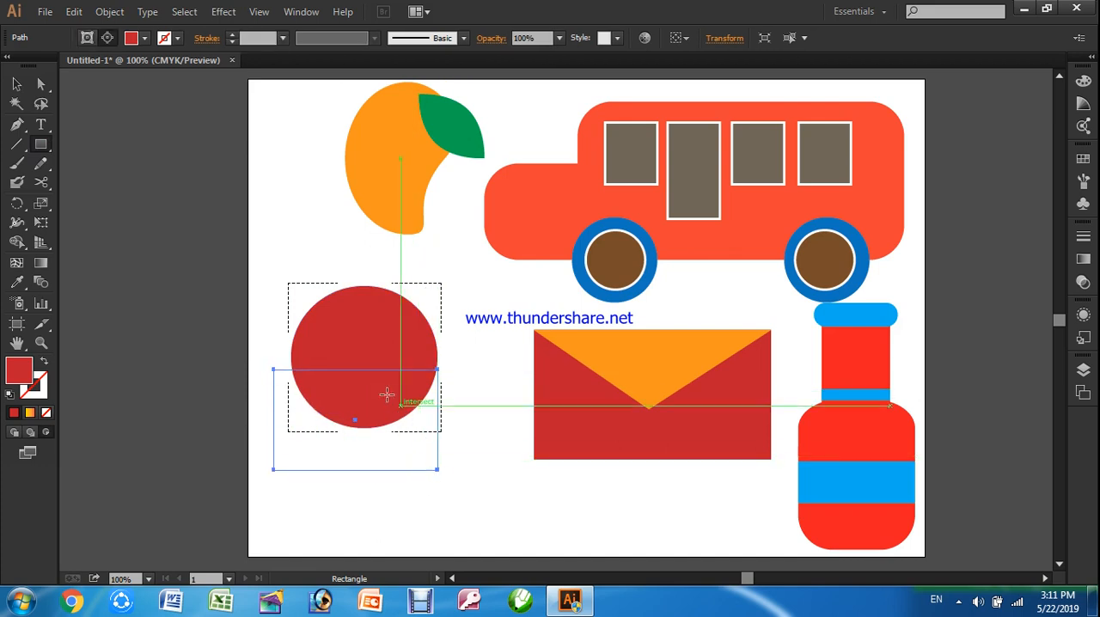
click(145, 38)
click(153, 69)
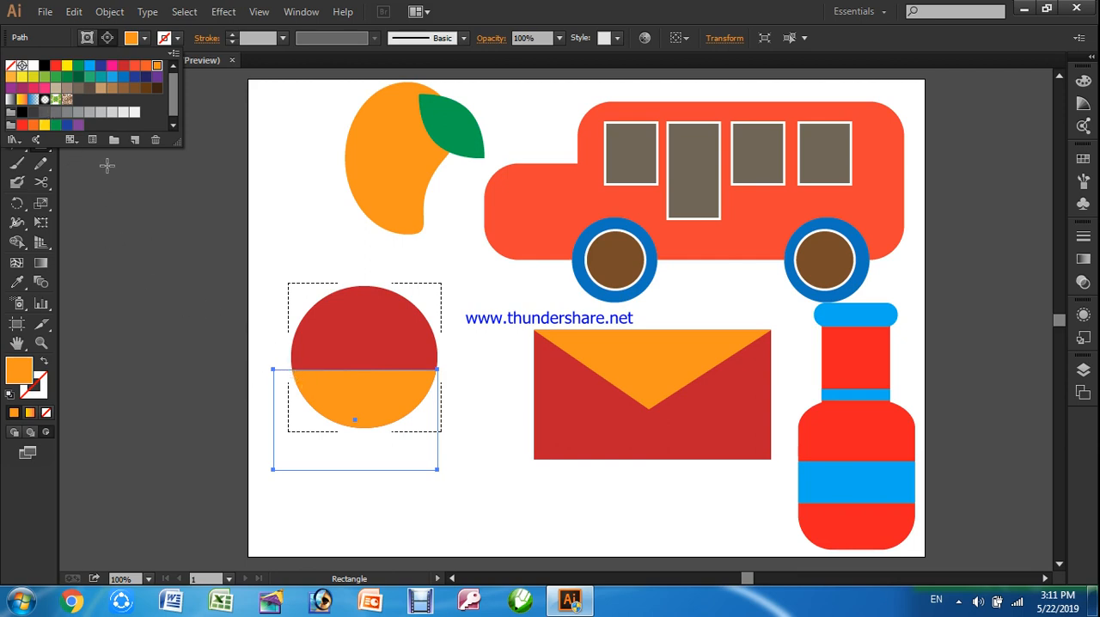
click(18, 83)
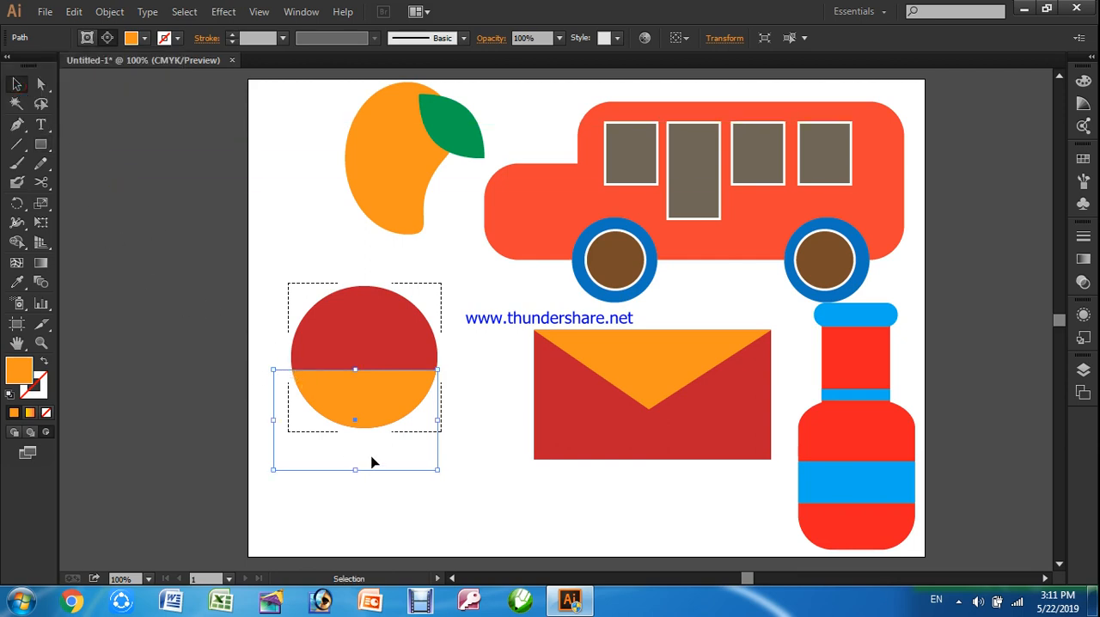
drag(372, 462, 378, 482)
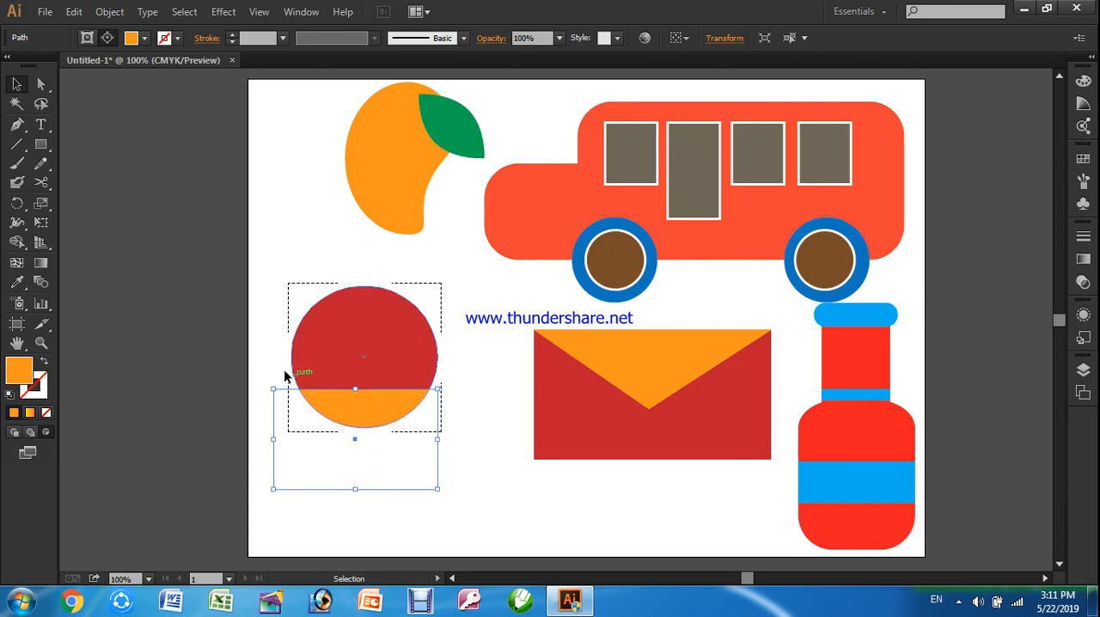
click(233, 344)
Draw a wide ellipse inside the upper part of the red circle and fill it green
drag(38, 151, 85, 179)
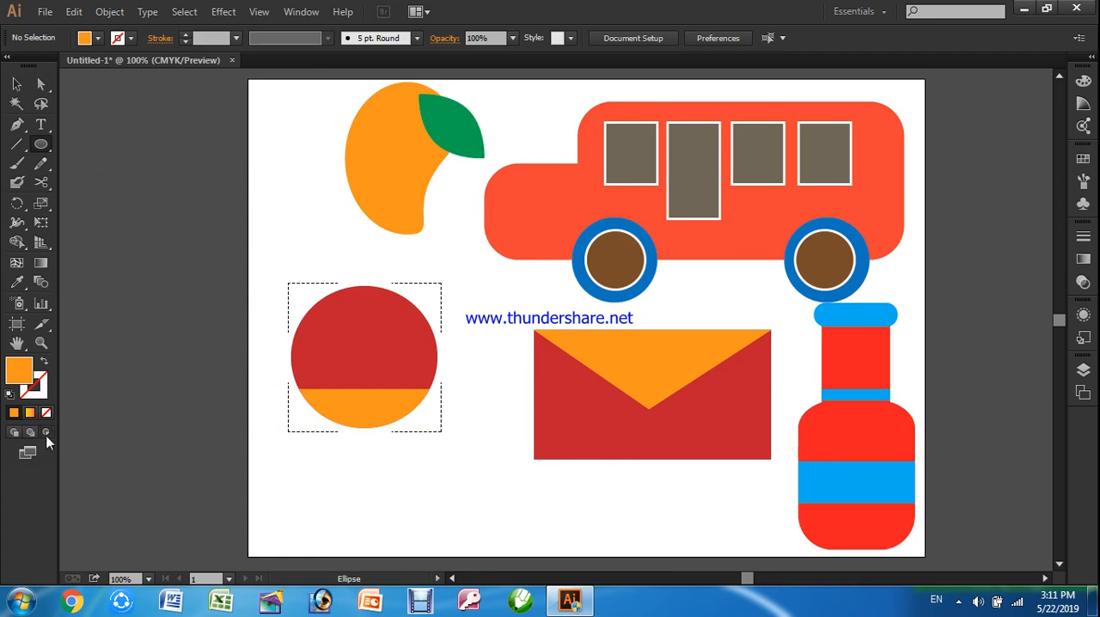
drag(298, 266, 438, 340)
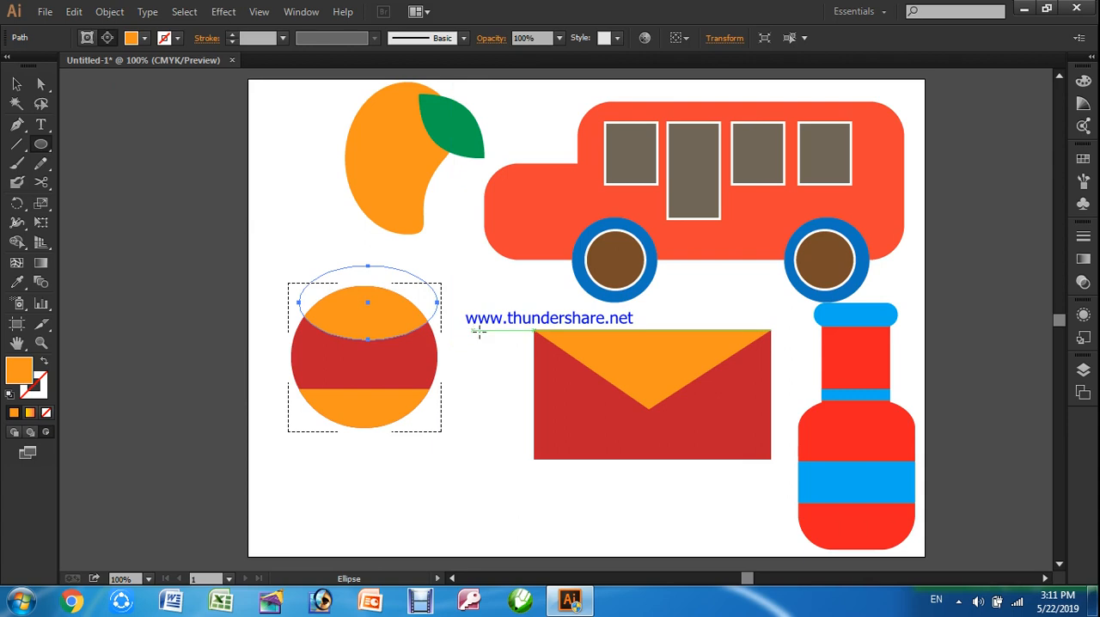
click(144, 38)
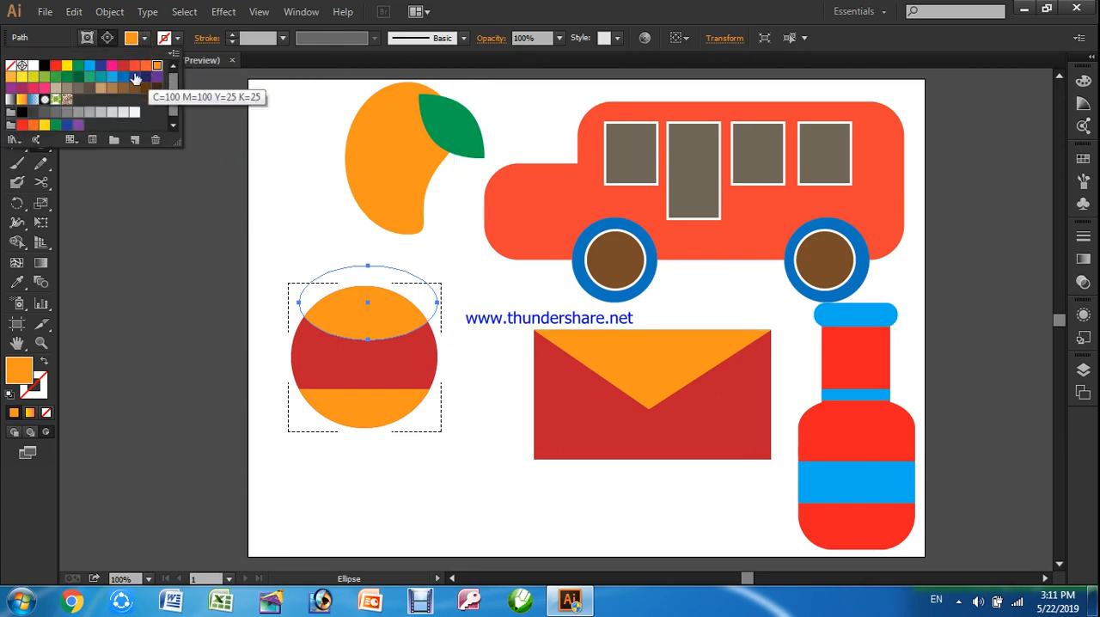
click(79, 69)
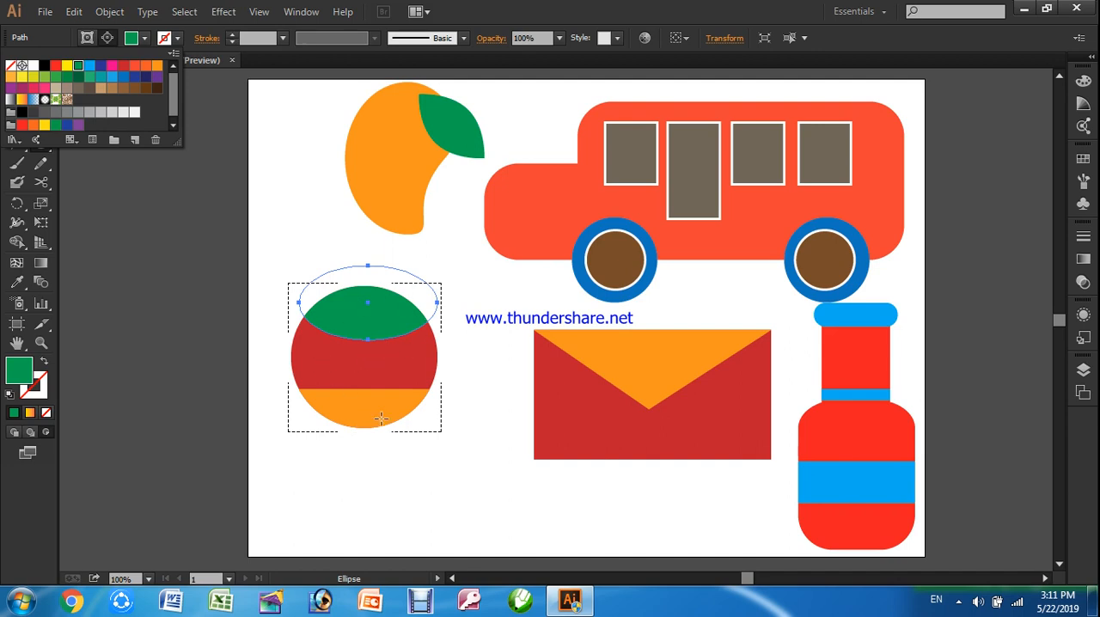
click(155, 201)
click(16, 83)
click(263, 368)
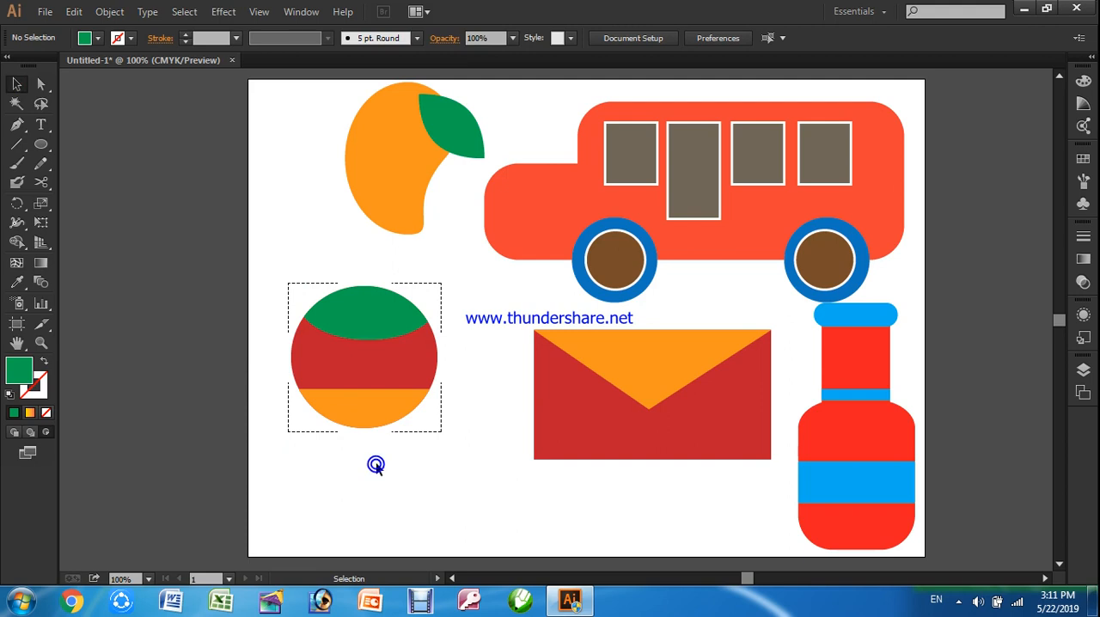
Leave Draw Inside mode and try area selections around the striped circle, clearing the selection at the end
drag(232, 254, 498, 449)
click(490, 473)
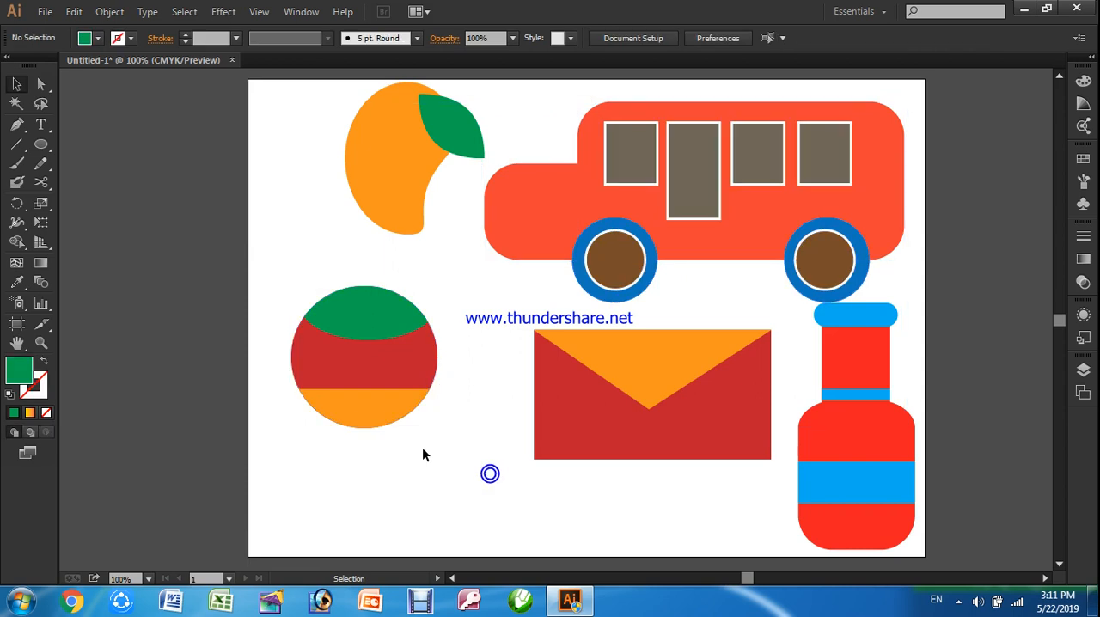
drag(222, 246, 542, 511)
click(539, 509)
drag(234, 233, 469, 428)
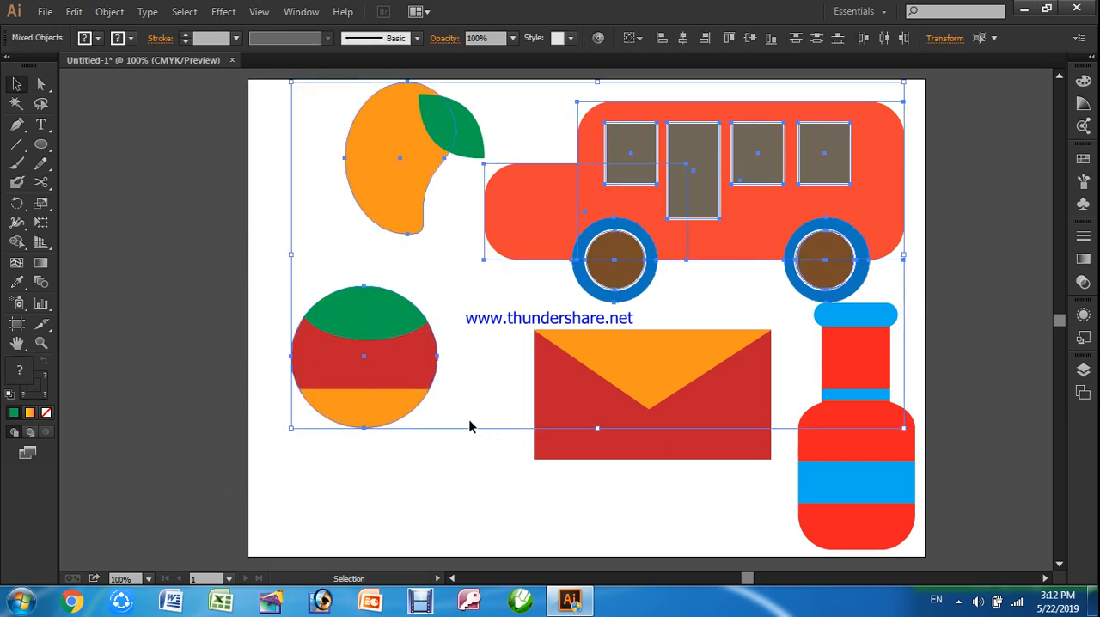
click(447, 472)
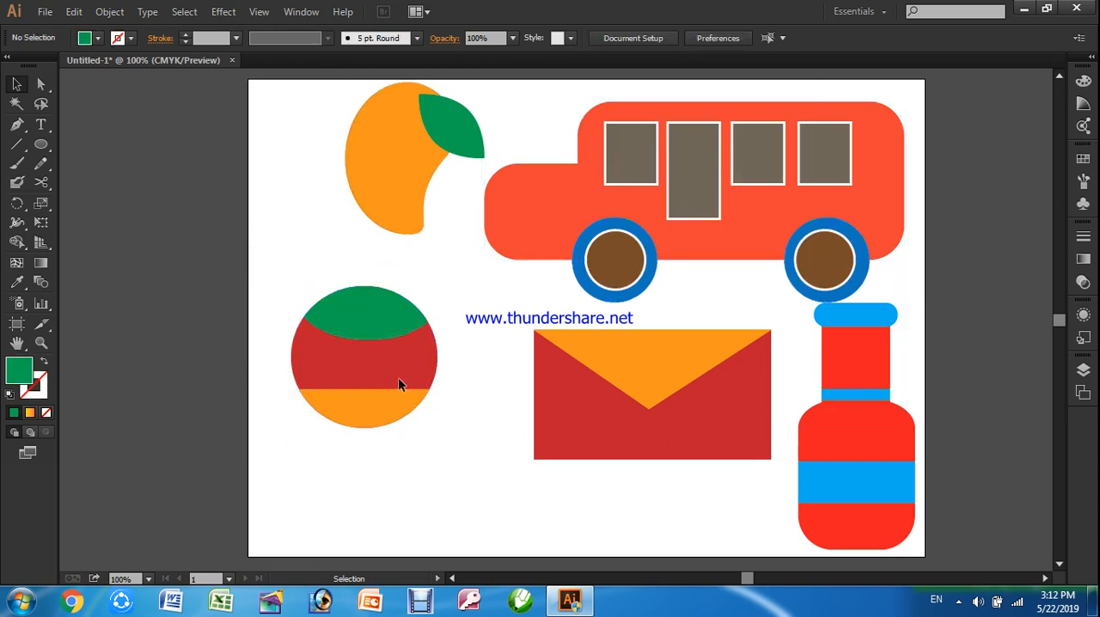
Move the striped circle slightly down and to the right as one clip group, then clear the selection
click(432, 338)
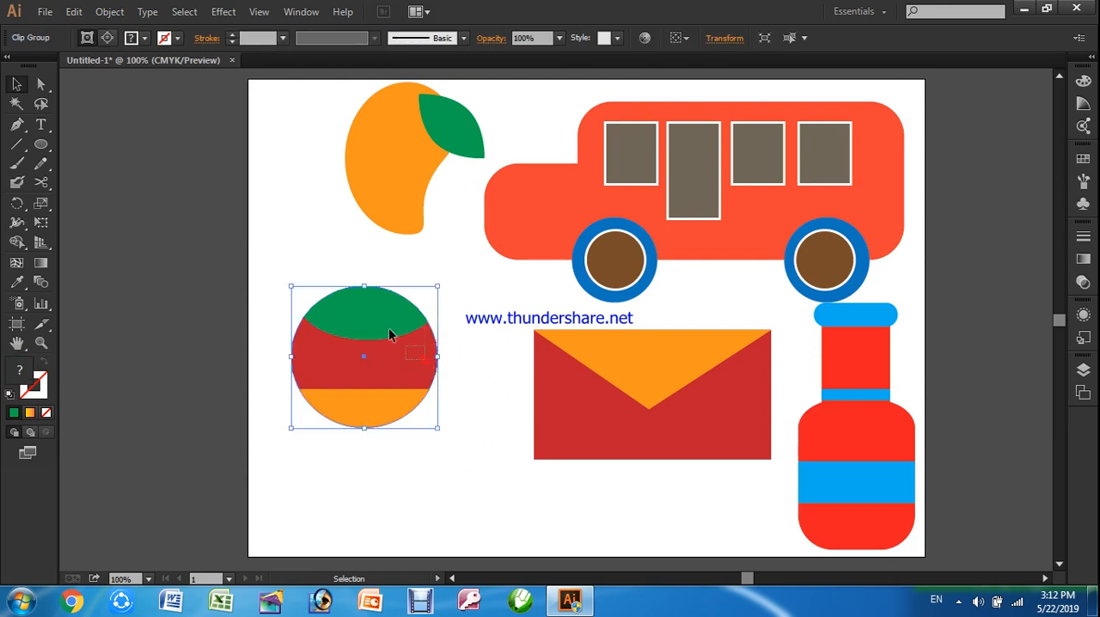
drag(427, 392, 425, 415)
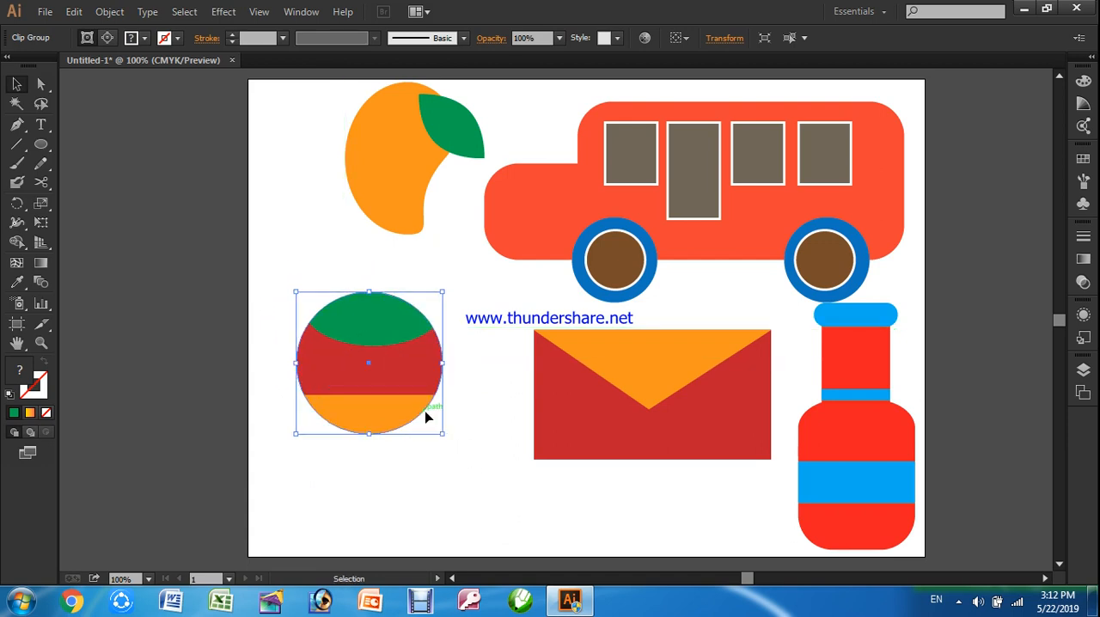
mouse_move(437, 429)
mouse_down()
mouse_move(455, 442)
mouse_move(446, 423)
mouse_move(451, 436)
mouse_up()
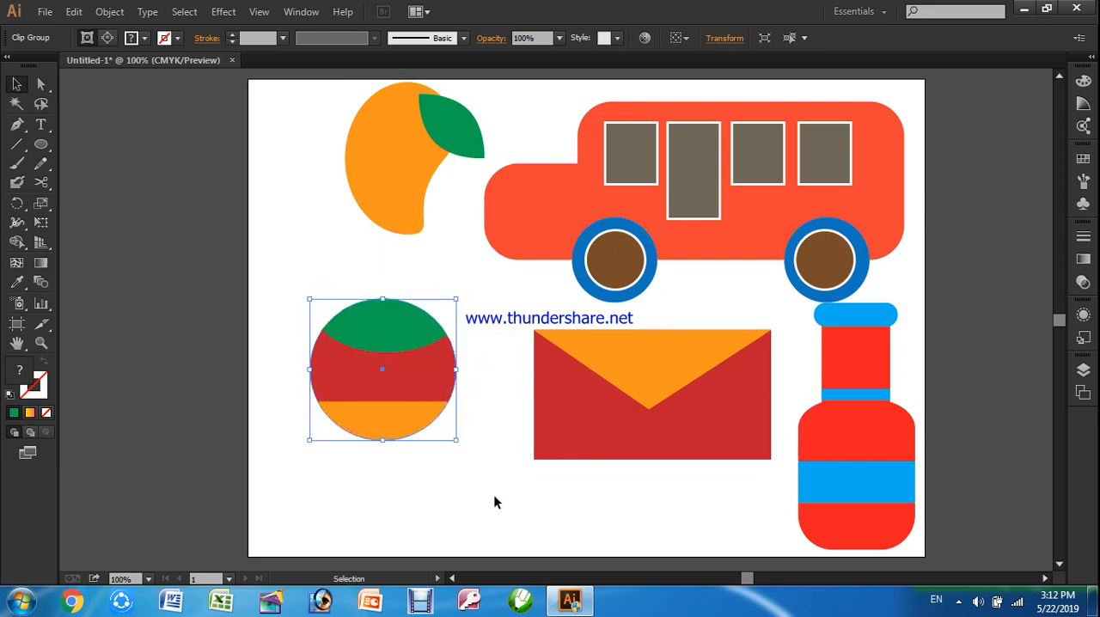
click(495, 501)
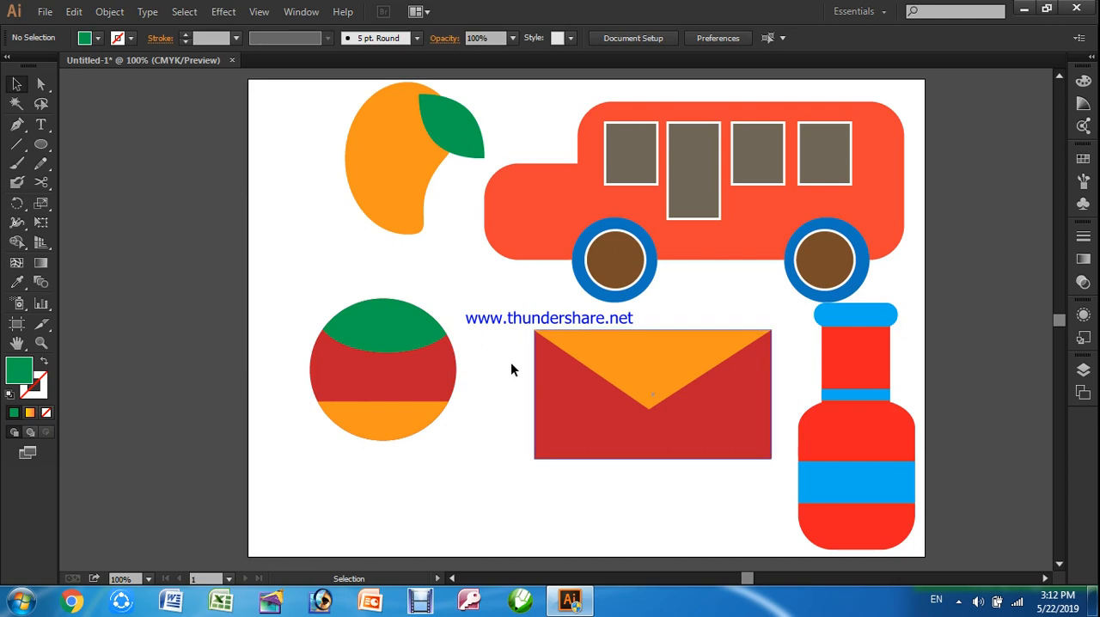
drag(220, 251, 501, 480)
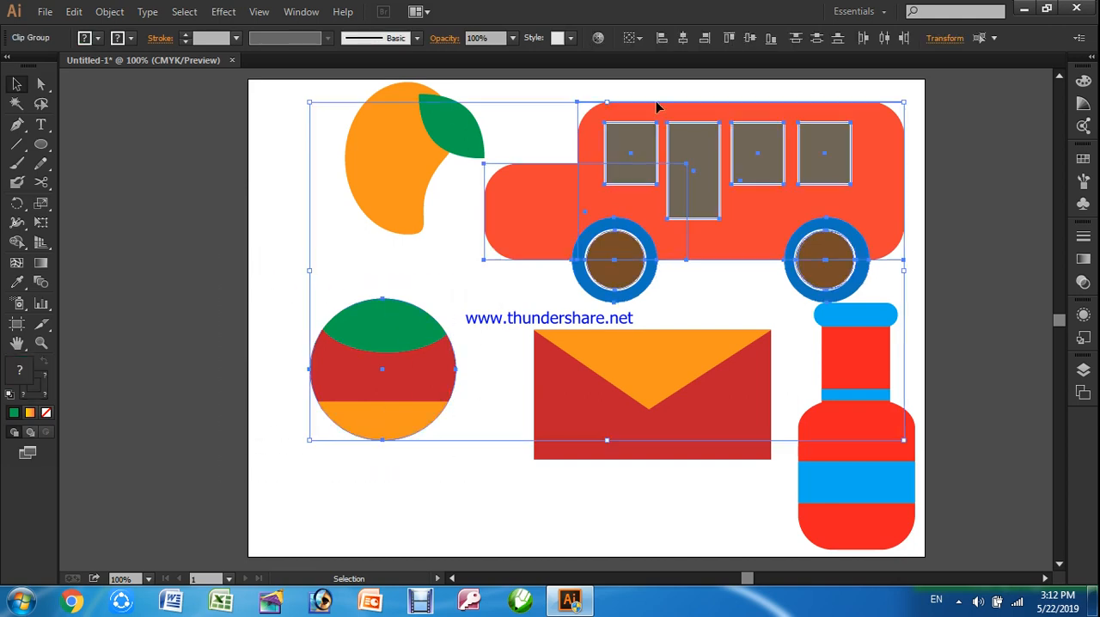
click(963, 296)
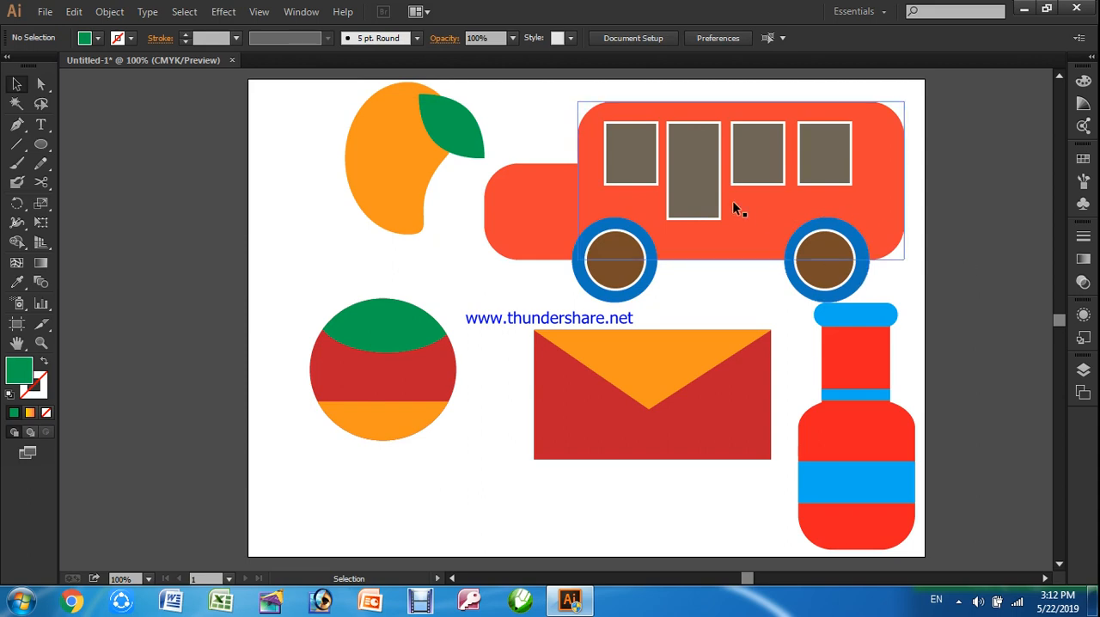
Delete the striped circle, the orange mango with its green leaf, and both parts of the envelope
click(408, 342)
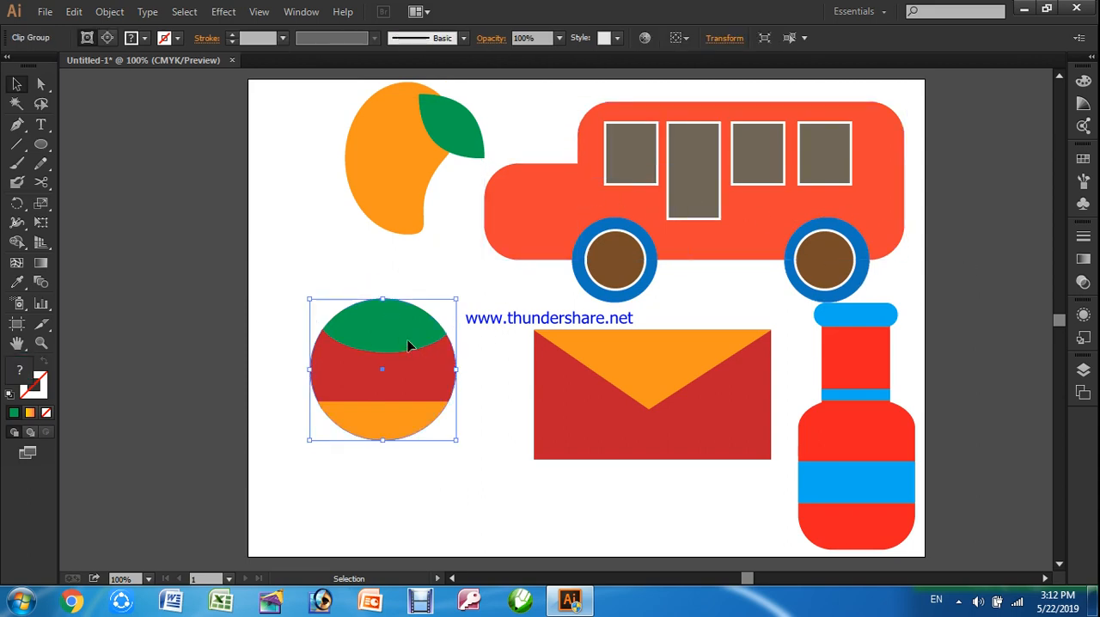
key(Delete)
click(407, 172)
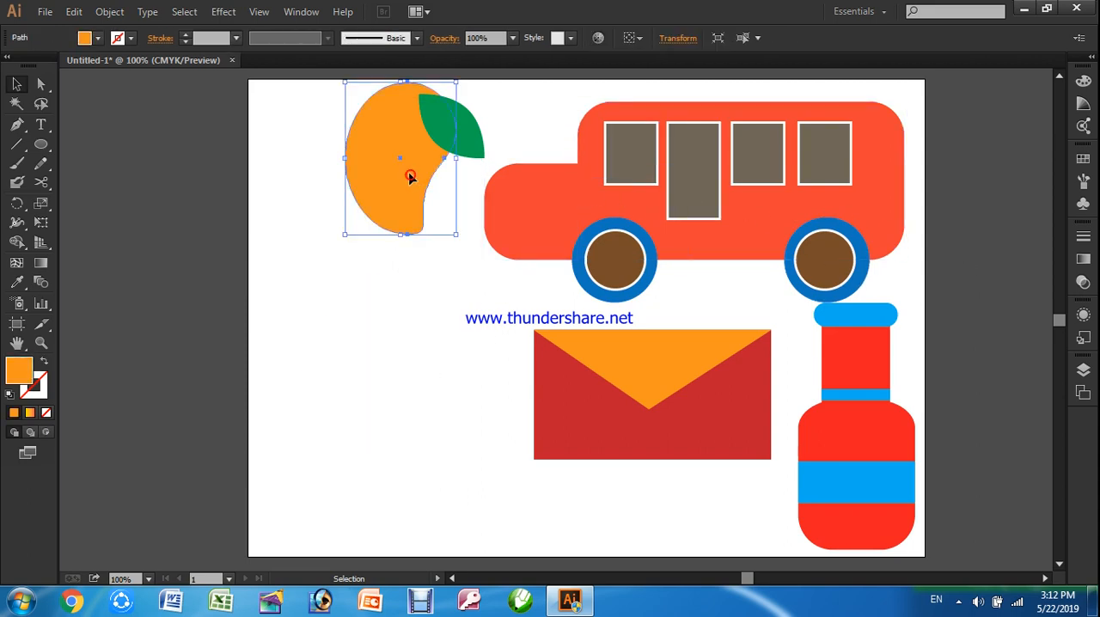
key(Delete)
click(467, 153)
key(Delete)
click(599, 453)
key(Delete)
click(679, 361)
key(Delete)
Delete all parts of the red and blue bottle, including its neck, cap, collar, body and band
click(851, 376)
key(Delete)
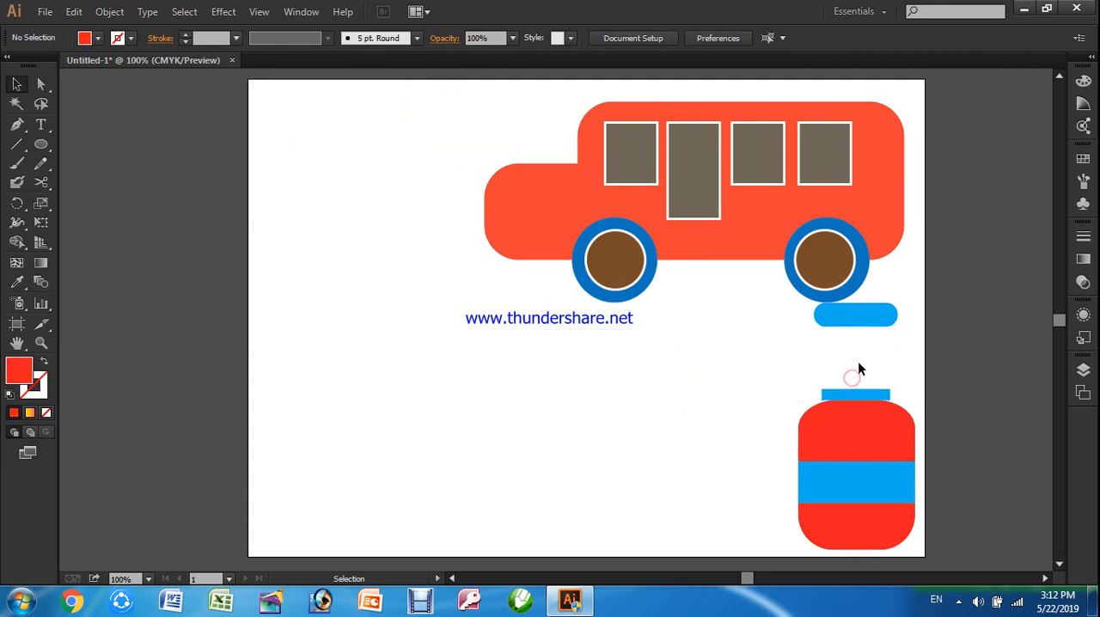
click(850, 319)
key(Delete)
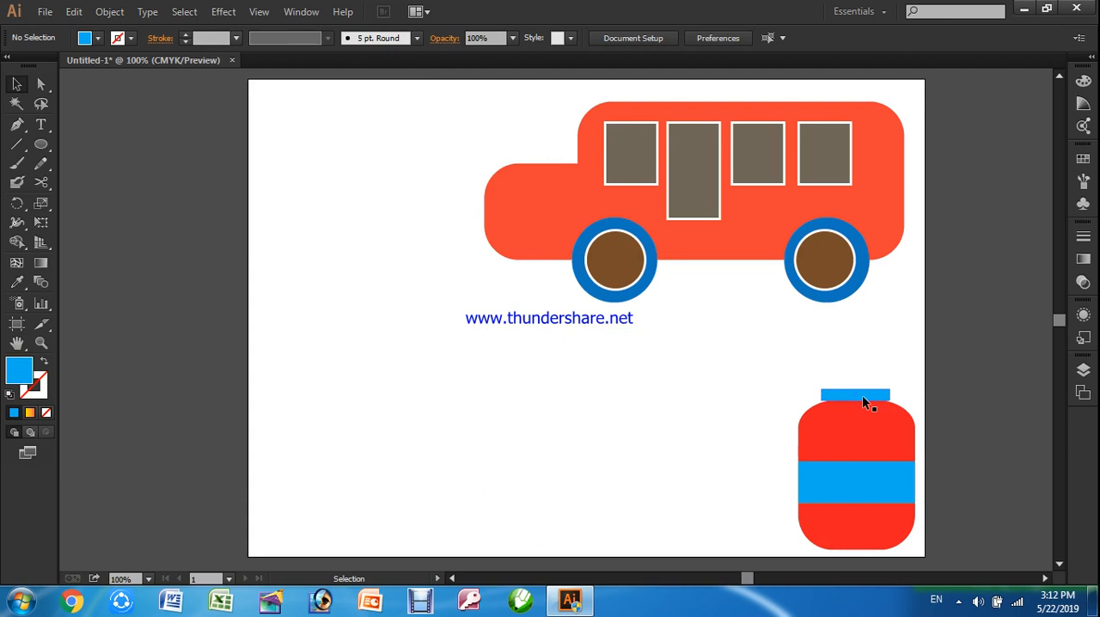
shift+click(863, 397)
shift+click(844, 423)
shift+click(850, 497)
shift+click(845, 530)
key(Delete)
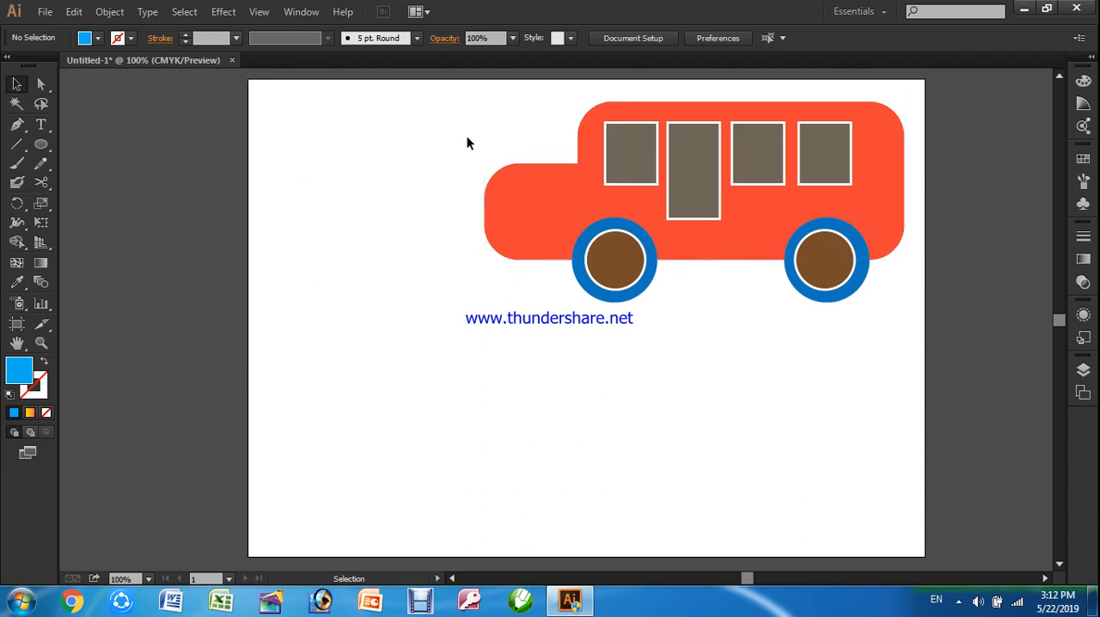
Move the whole bus about 1.65 in left and 0.9 in down, towards the middle of the artboard
drag(436, 95, 946, 350)
drag(762, 193, 668, 243)
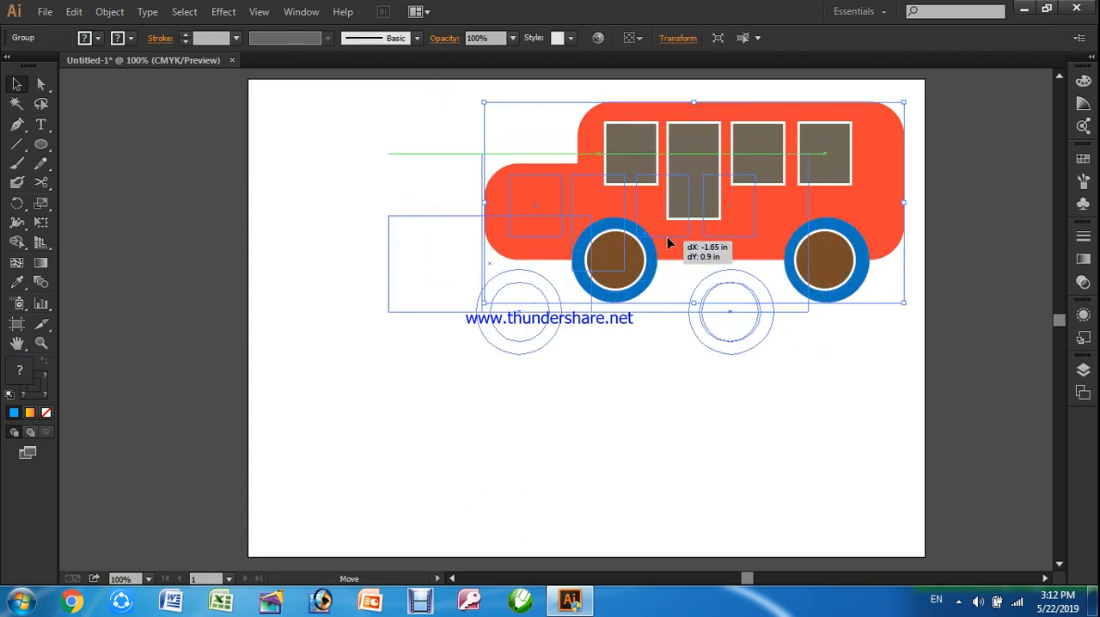
click(582, 375)
drag(352, 131, 893, 410)
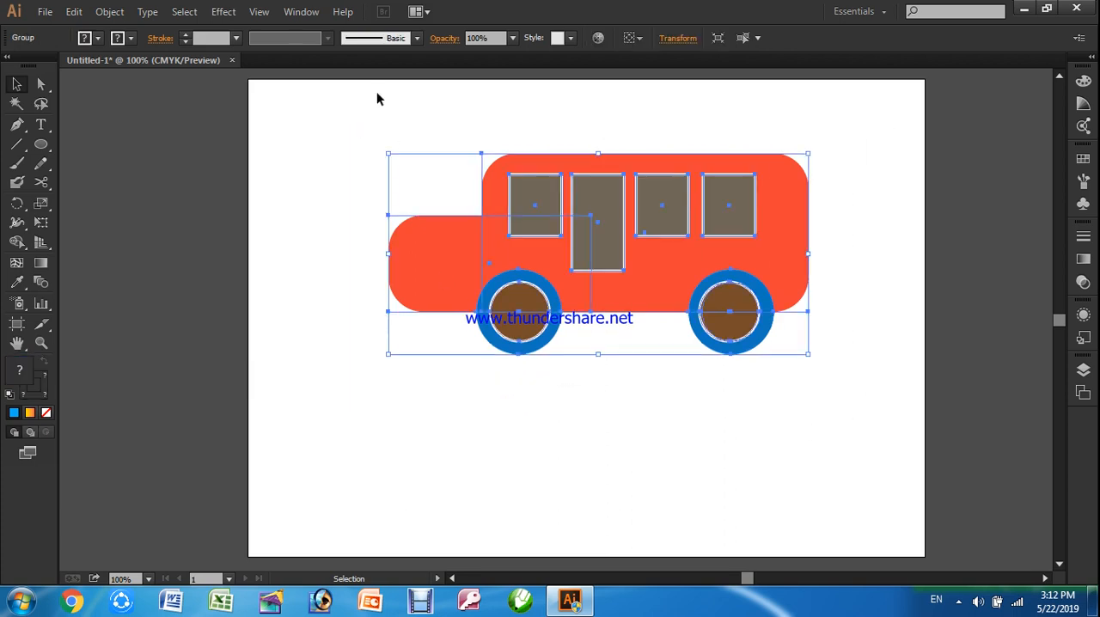
click(711, 383)
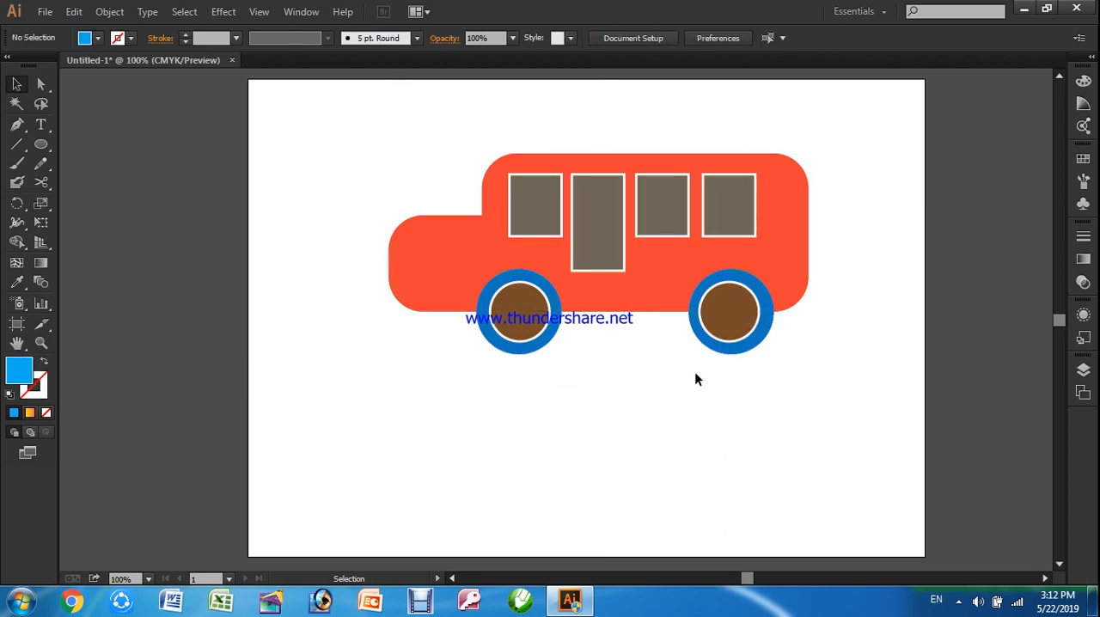
With the Artboard tool, shift the artboard horizontally without its artwork, ending at about X 11.92 in
click(17, 330)
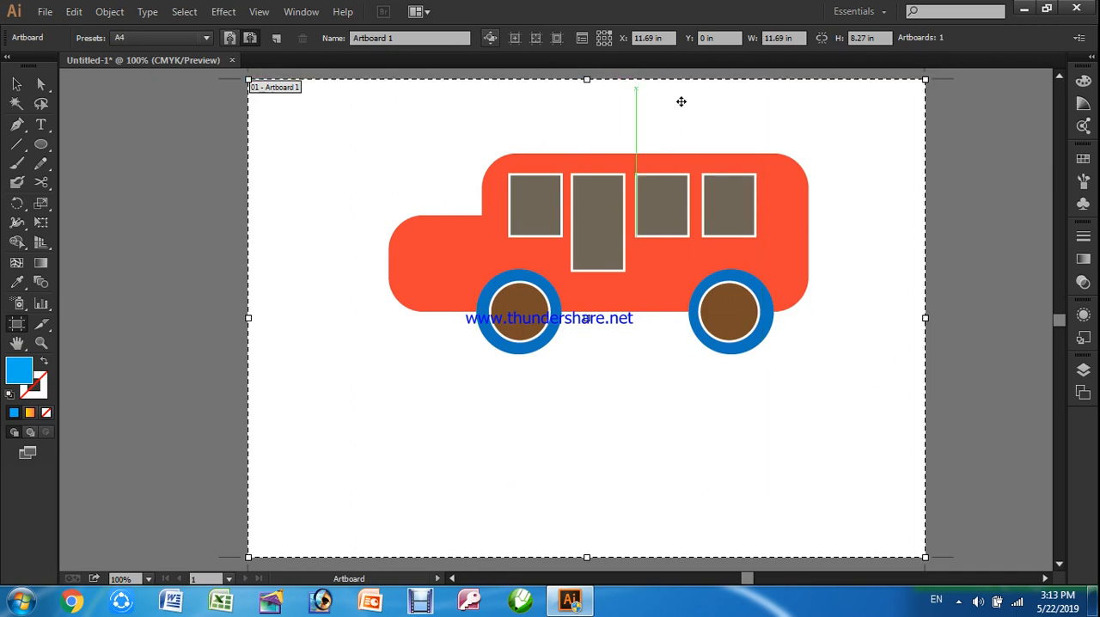
drag(725, 103, 598, 103)
drag(655, 122, 778, 125)
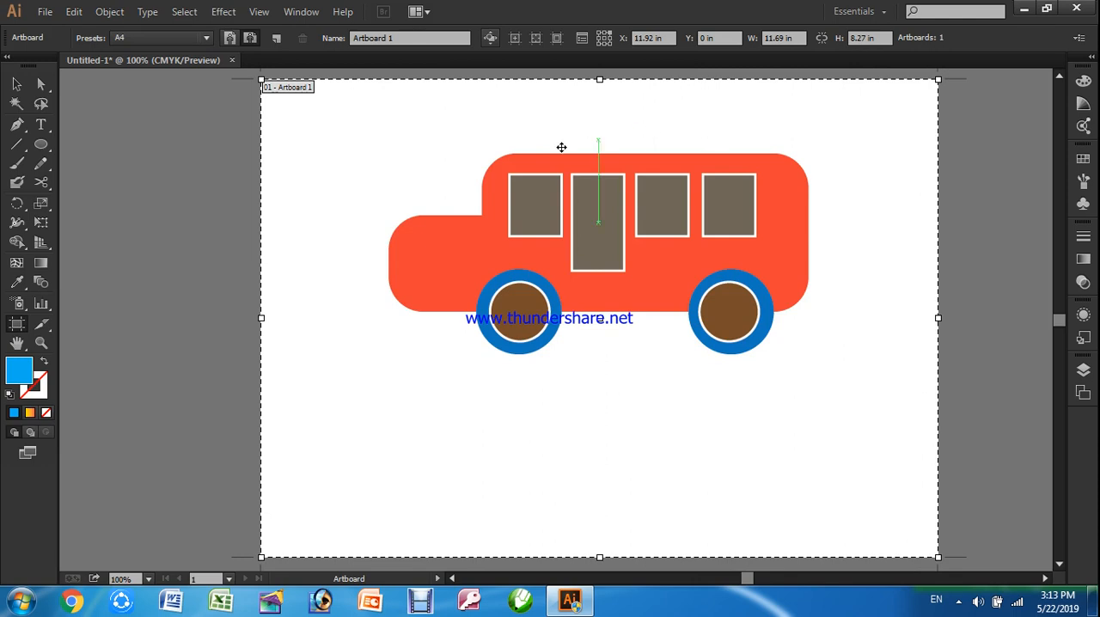
Turn on moving artwork with the artboard and reposition the artboard together with the bus to about X 11.23 in, Y 0.06 in
click(489, 37)
drag(586, 118, 400, 145)
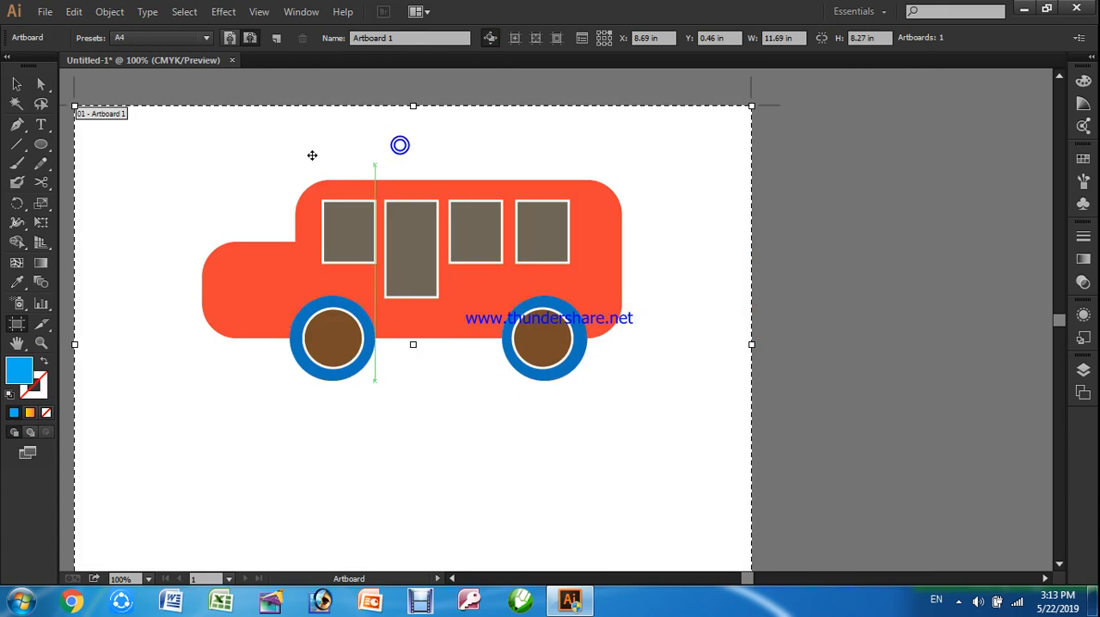
drag(270, 128, 500, 121)
drag(658, 123, 571, 108)
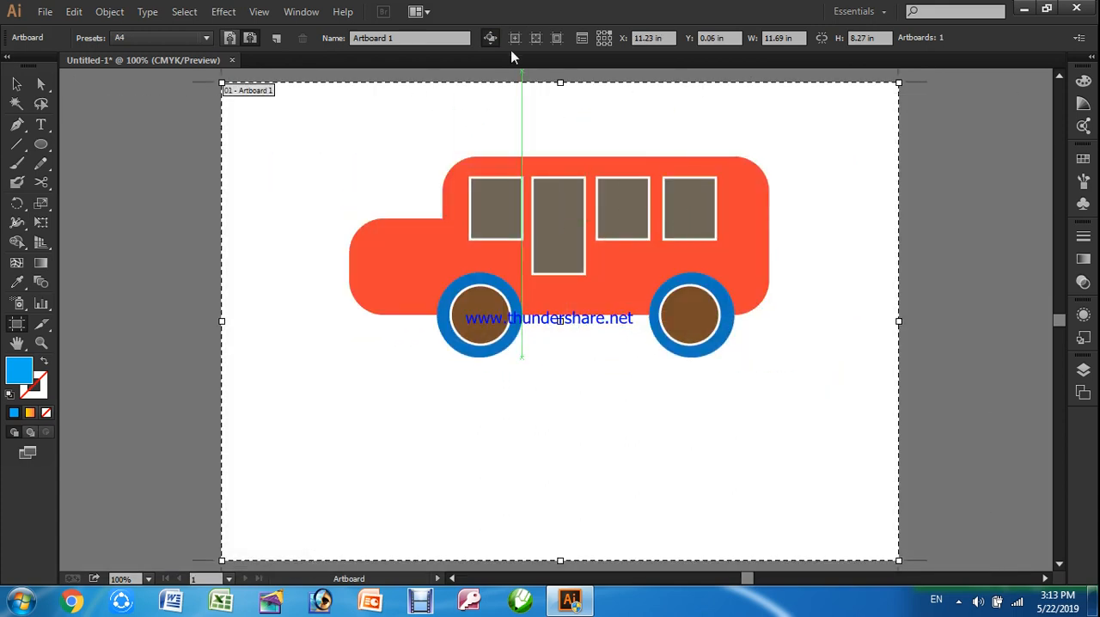
Turn off moving artwork with the artboard, shift the artboard alone to about X 11.55 in, and leave artboard editing
click(490, 38)
mouse_move(376, 135)
mouse_down()
mouse_move(287, 140)
mouse_move(261, 155)
mouse_move(431, 153)
mouse_move(391, 125)
mouse_up()
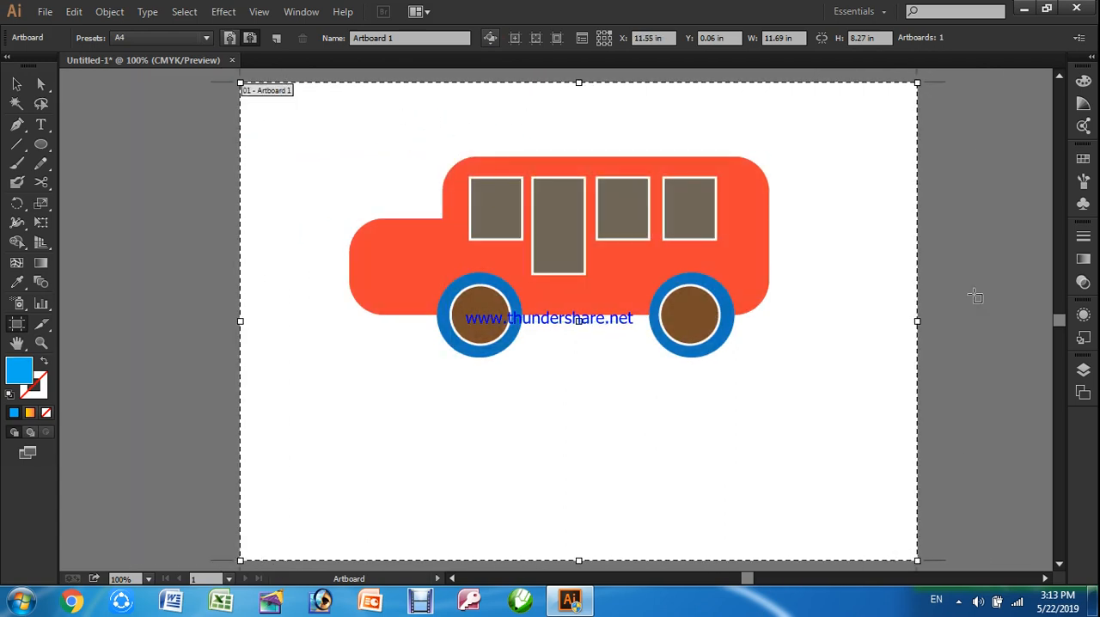
click(16, 83)
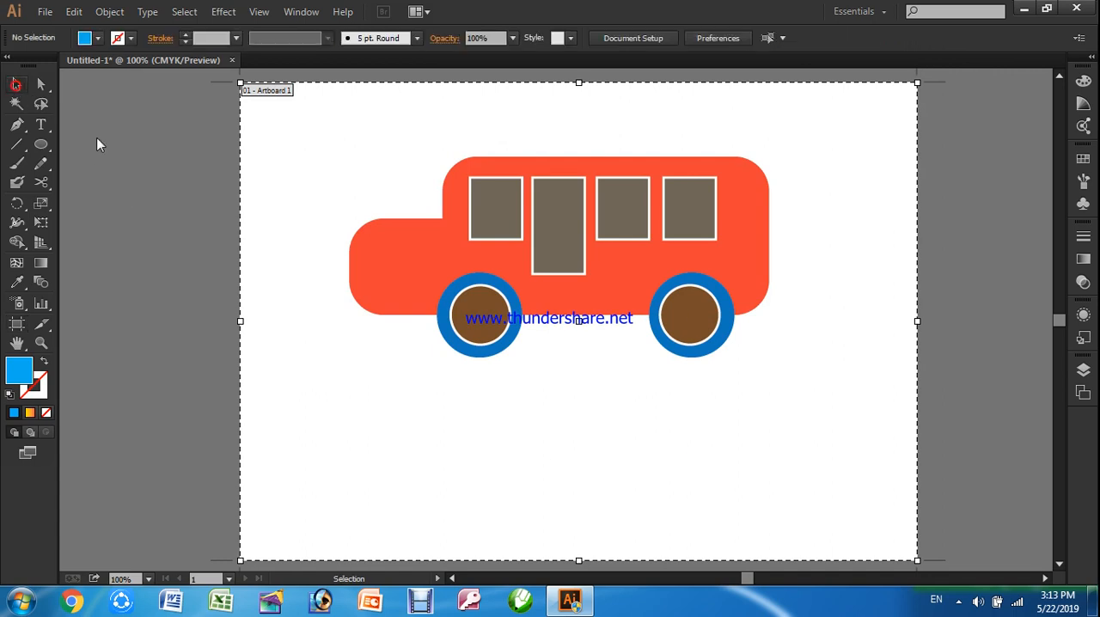
Deselect the bus, return to artboard editing, and set the artboard's width to 8 in
click(572, 210)
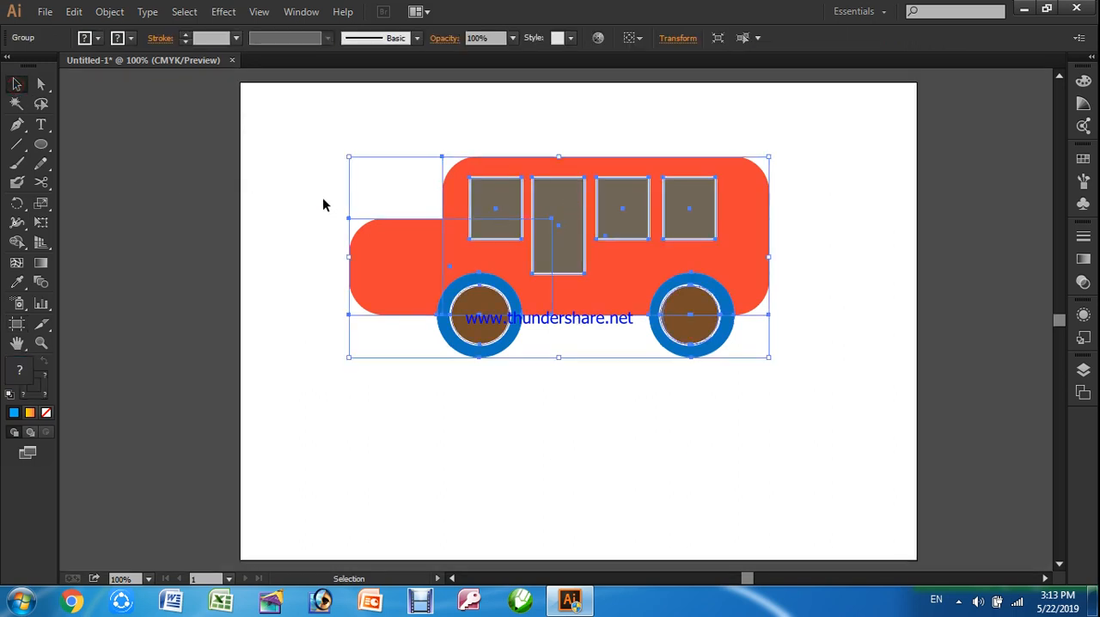
click(226, 182)
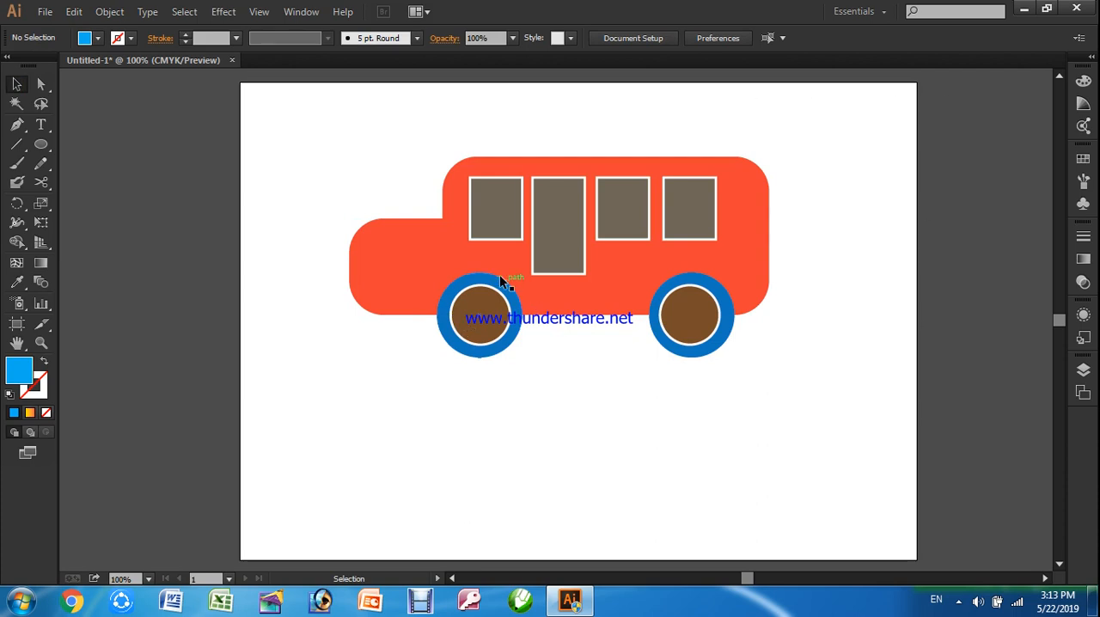
click(17, 323)
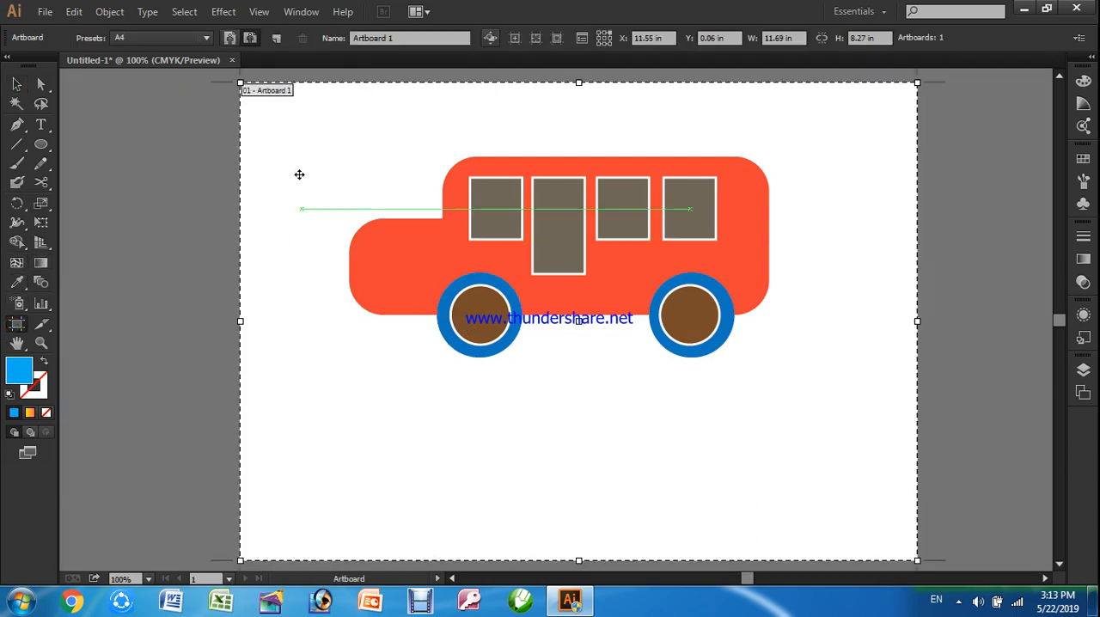
click(774, 37)
text(8)
key(Return)
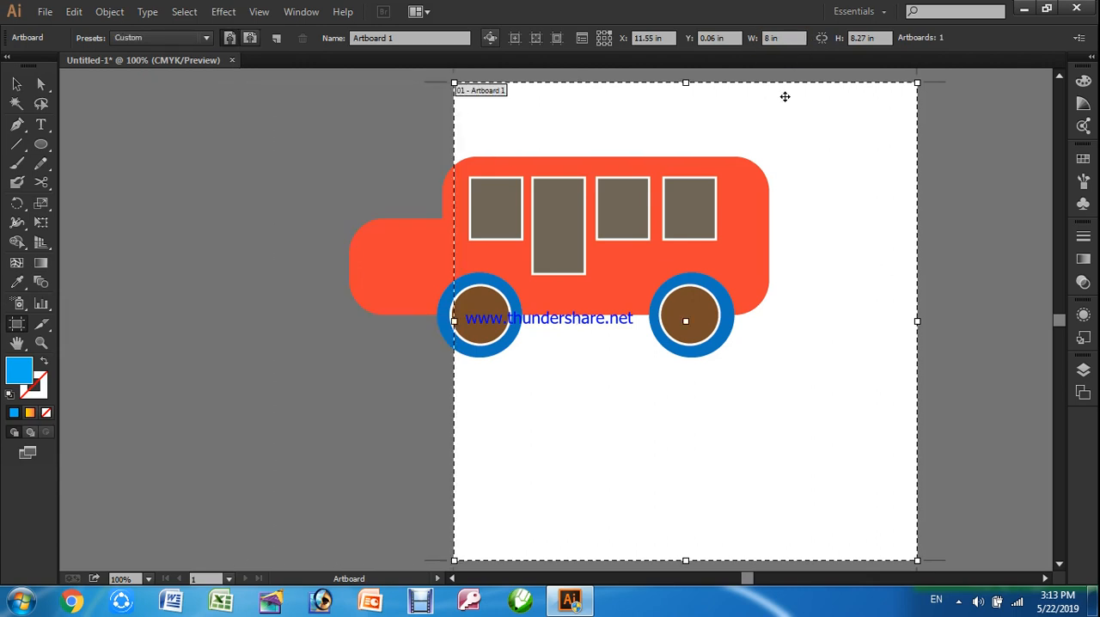
Set the artboard's width to 6 in and shift it without its artwork to about X 9.19 in, Y -0.24 in
click(797, 38)
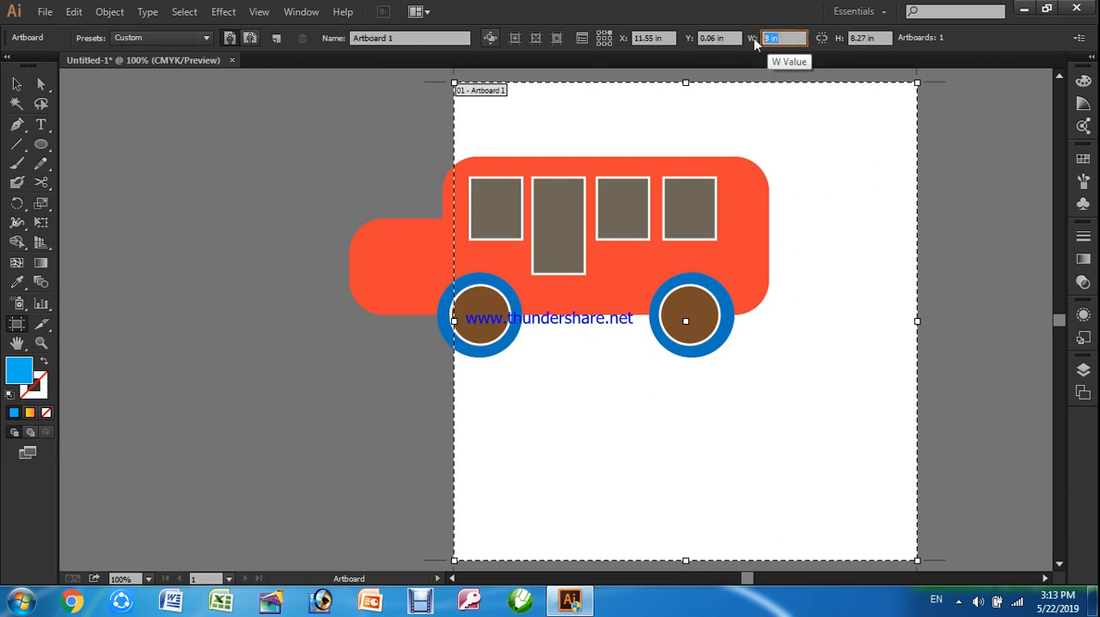
key(Return)
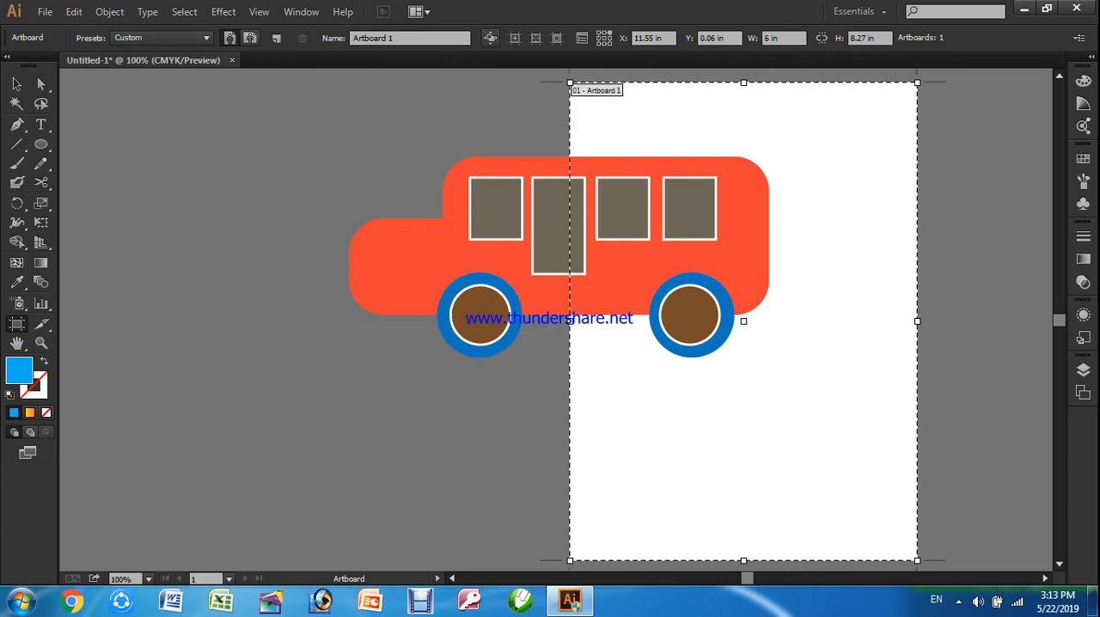
drag(829, 294, 726, 286)
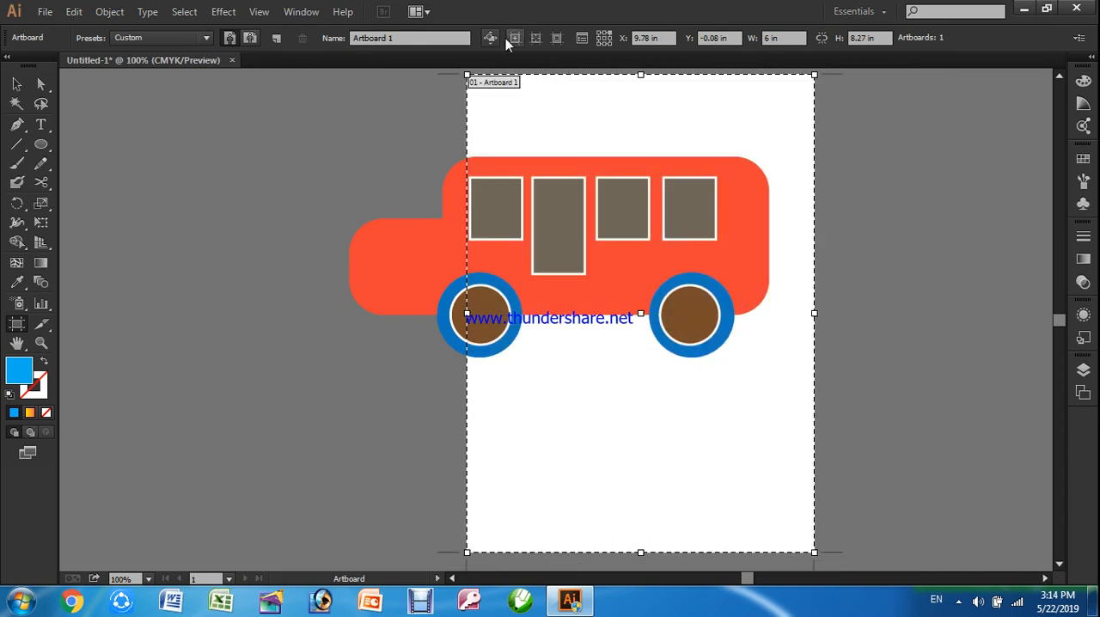
drag(725, 437, 683, 430)
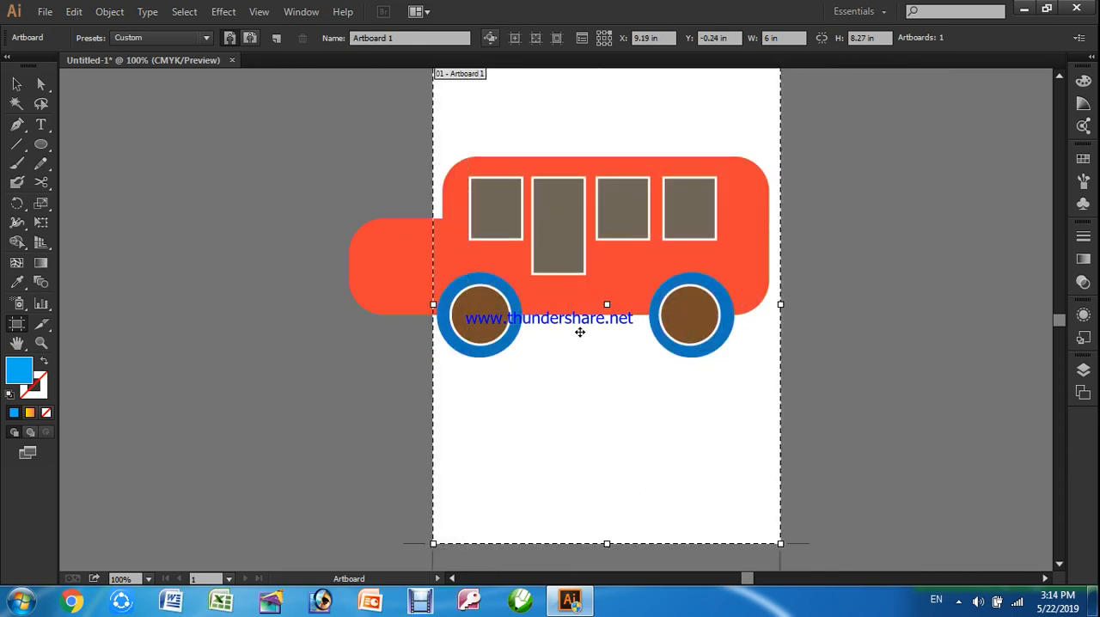
Widen the artboard to 8 in so that it covers the whole bus
click(733, 39)
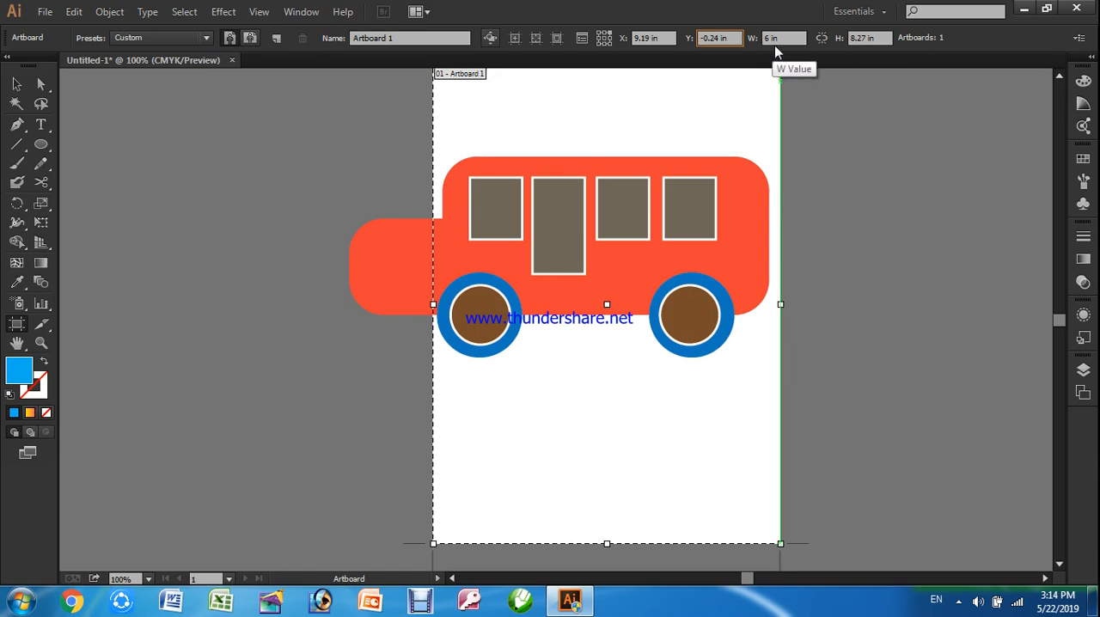
drag(789, 39, 749, 44)
text(8)
key(Return)
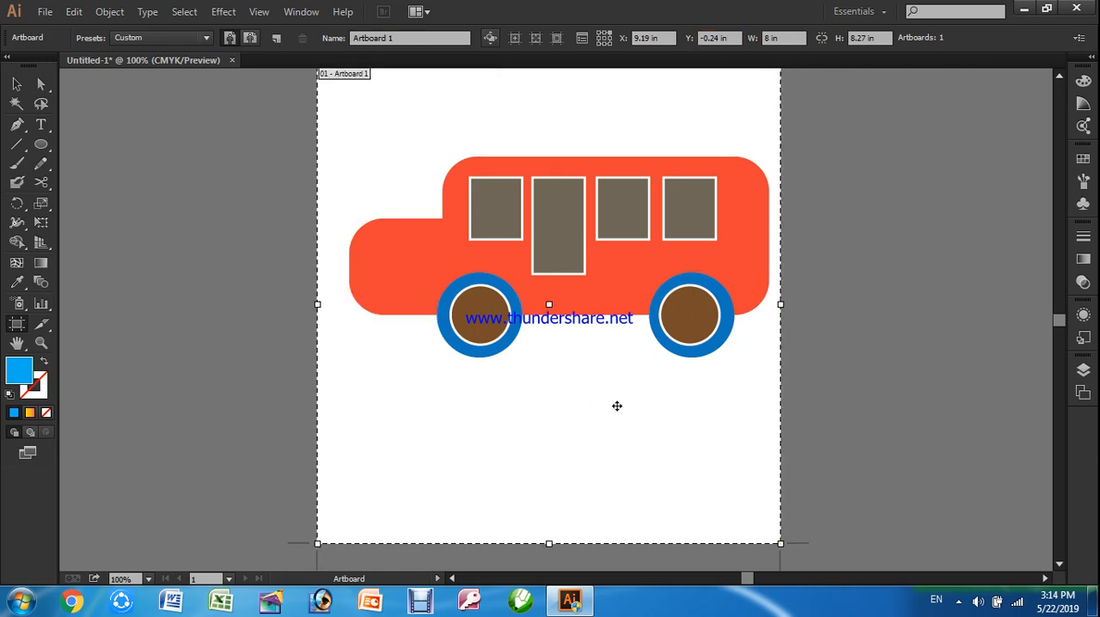
Shift the artboard alone, turn on moving artwork with it, and reposition artboard and bus together to about X 9.57 in, Y -0.02 in
drag(617, 405, 720, 404)
click(490, 38)
drag(541, 378, 674, 397)
drag(780, 414, 578, 411)
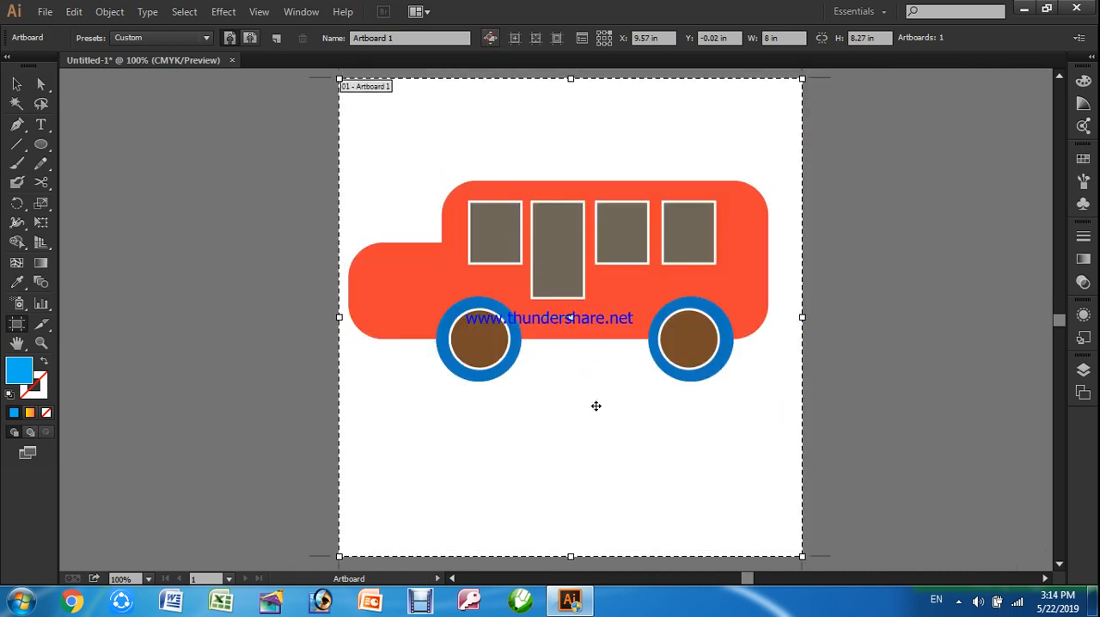
With moving artwork off, set the artboard's height to 6 in and reposition it around the bus at about X 9.61 in, Y 0.51 in
drag(619, 458, 577, 442)
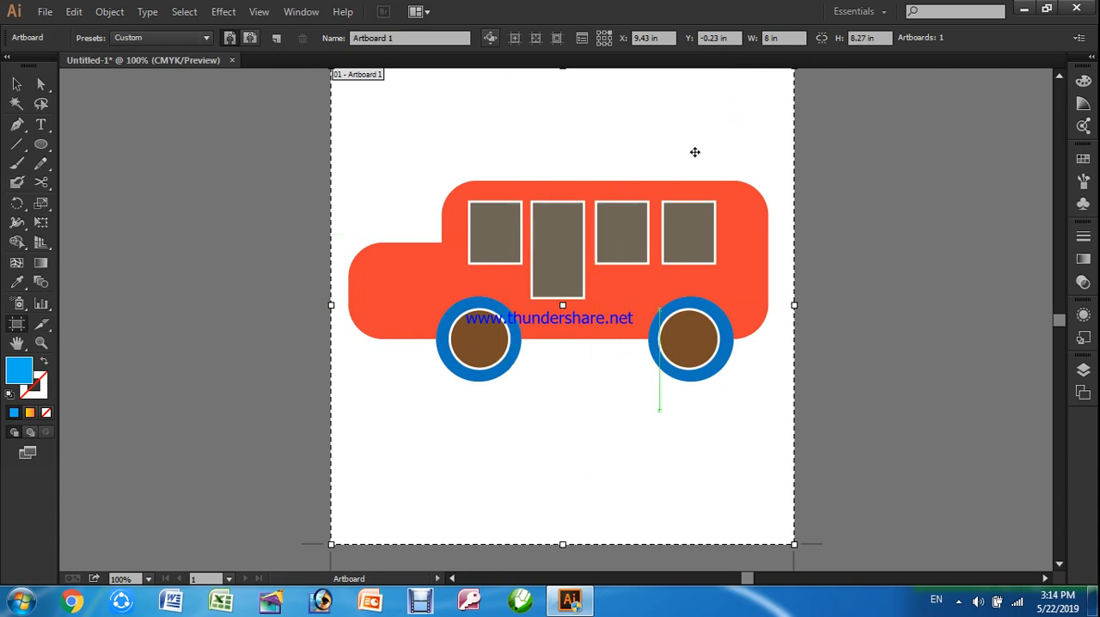
click(883, 37)
text(6)
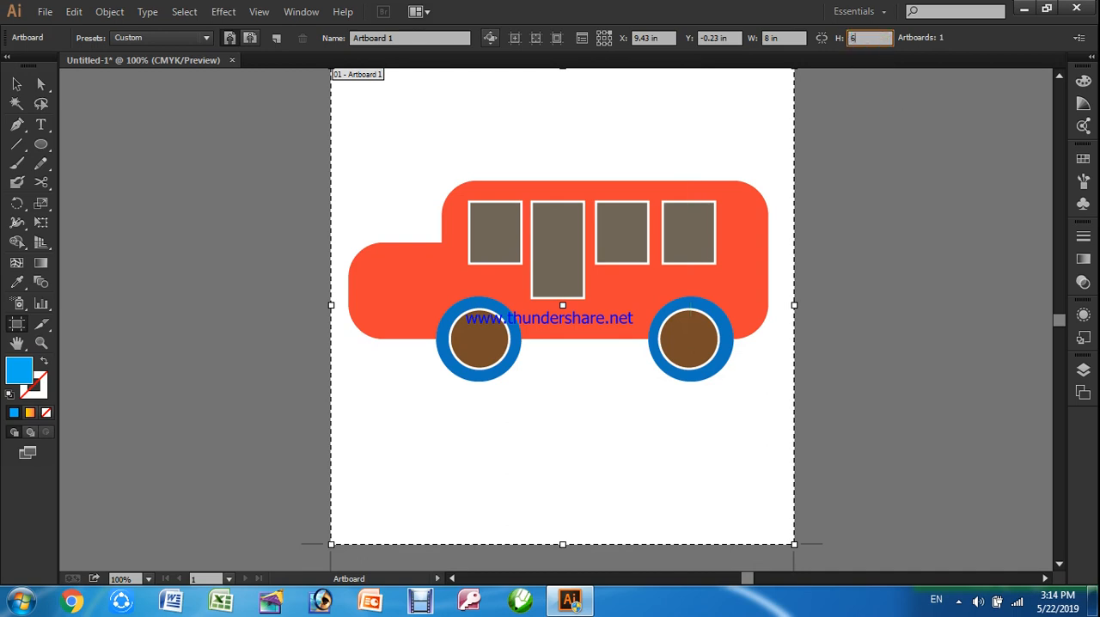
key(Return)
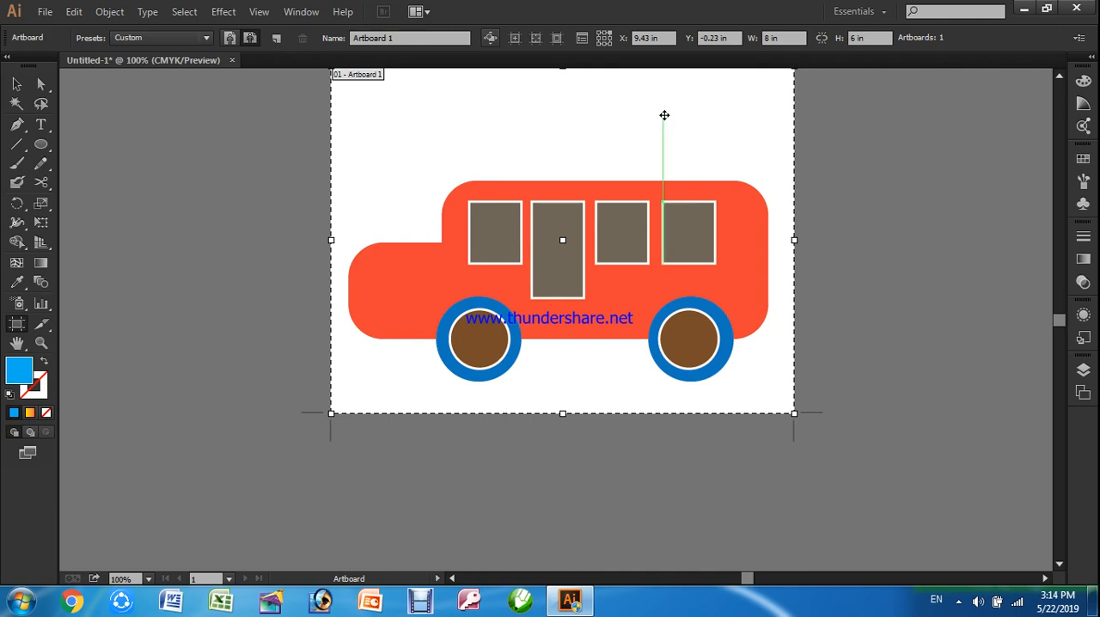
drag(612, 109, 619, 163)
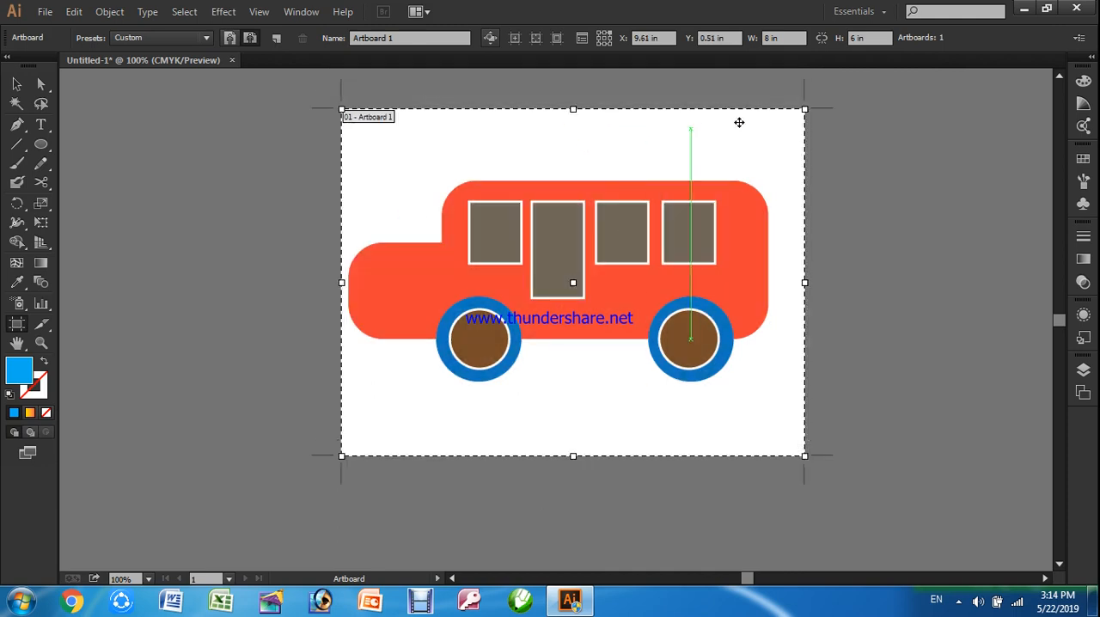
Leave artboard editing and delete the whole bus drawing from the artboard
click(16, 84)
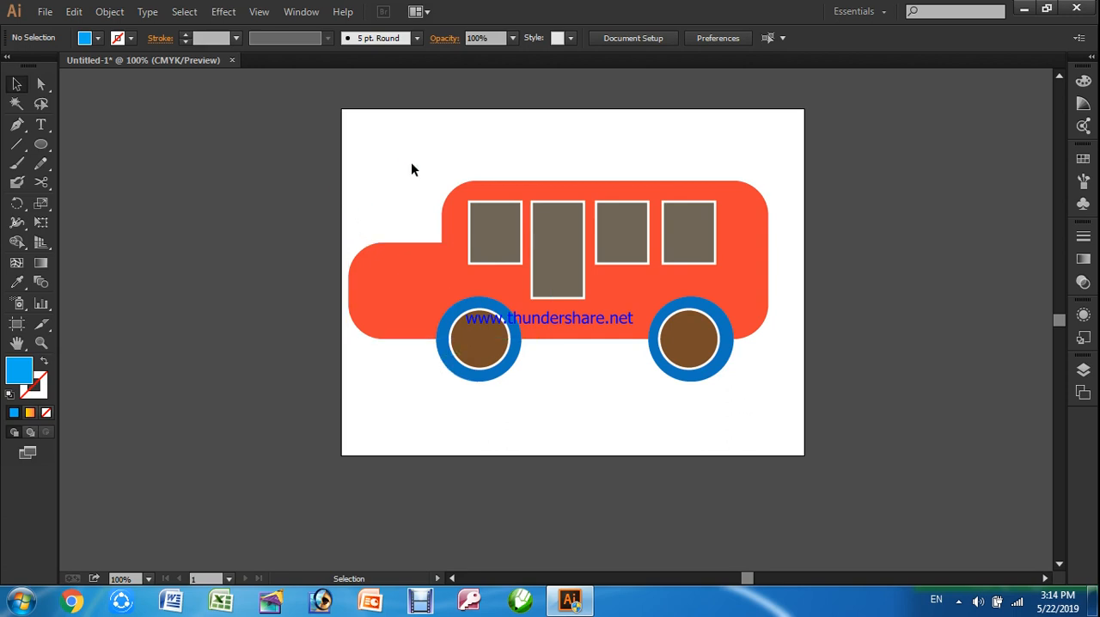
drag(311, 154, 809, 399)
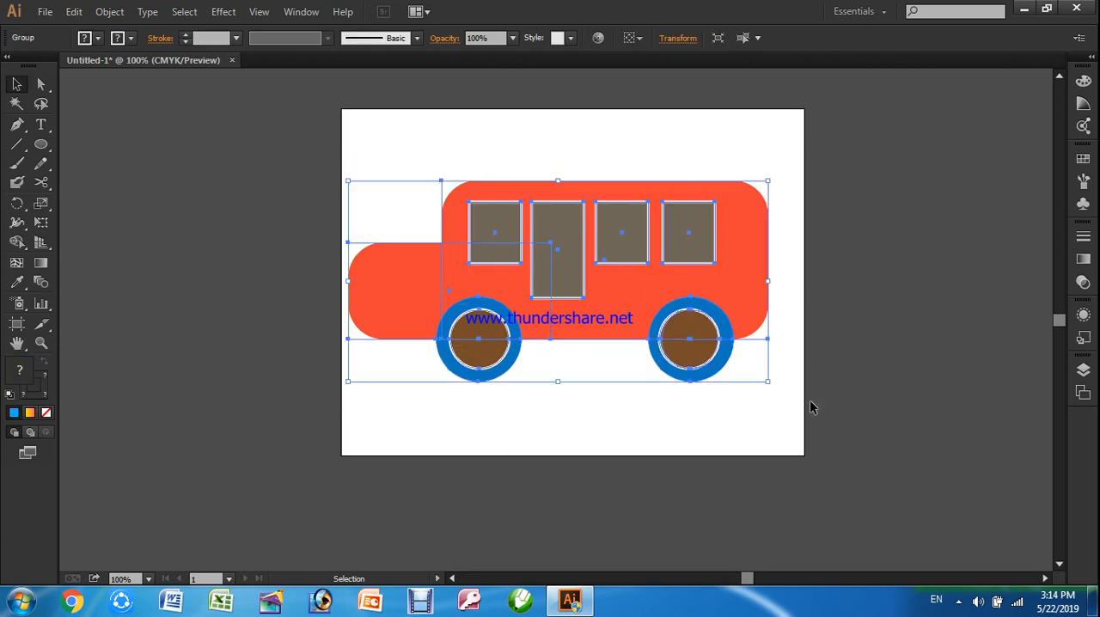
key(Delete)
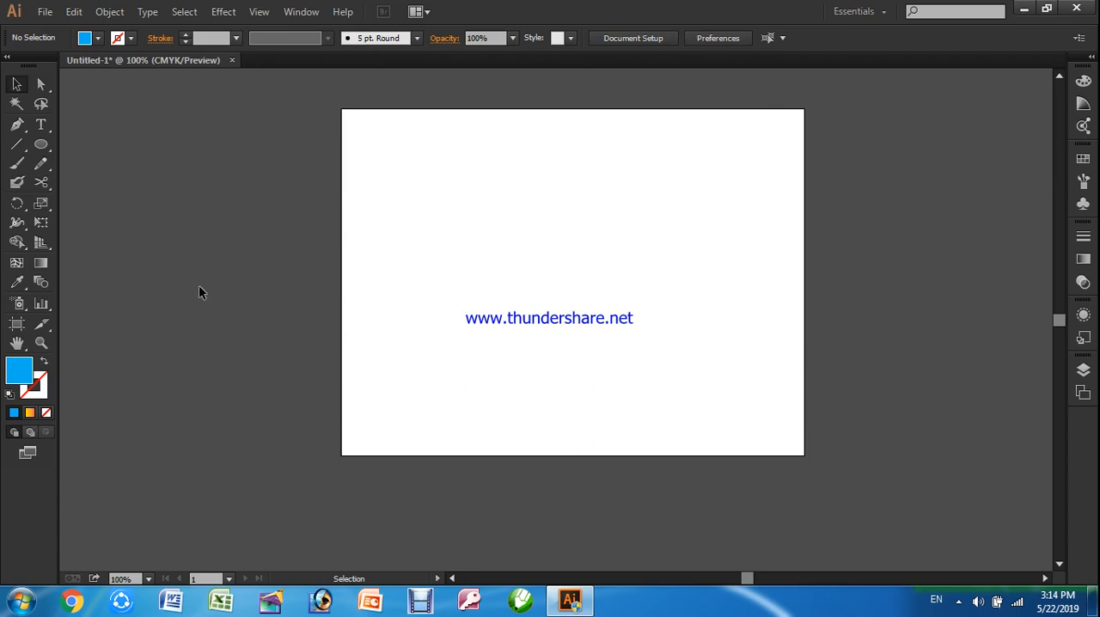
Draw a tall blue ellipse and use Direct Selection to tilt its right anchor's handles and move that anchor to about X 4.88 in, Y 3.17 in
click(40, 144)
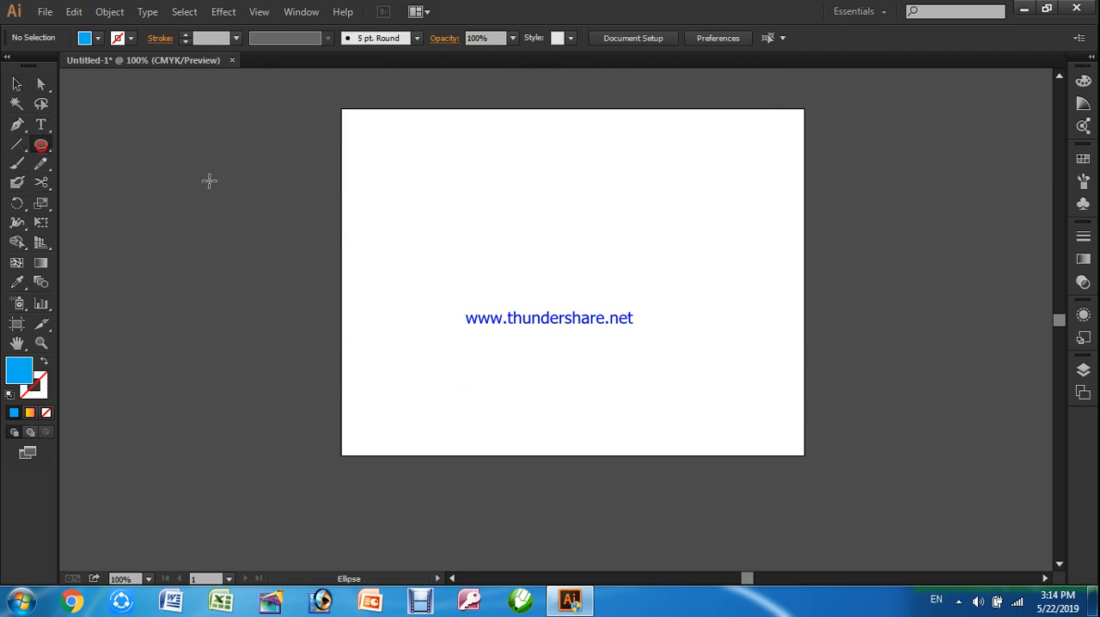
mouse_move(496, 179)
mouse_down()
mouse_move(562, 292)
mouse_move(695, 412)
mouse_up()
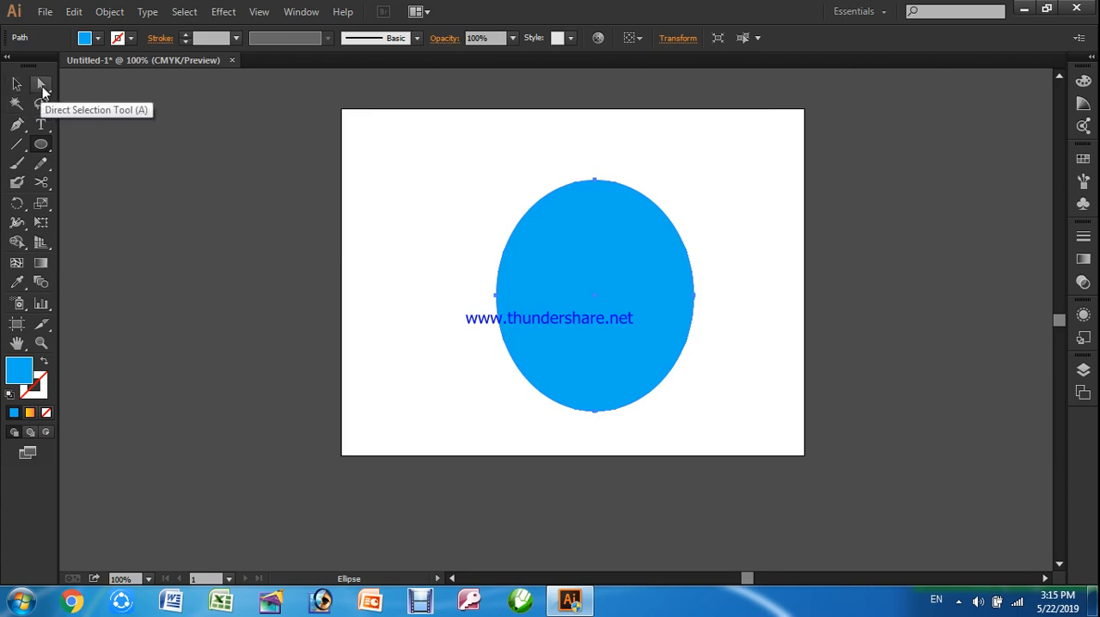
click(42, 86)
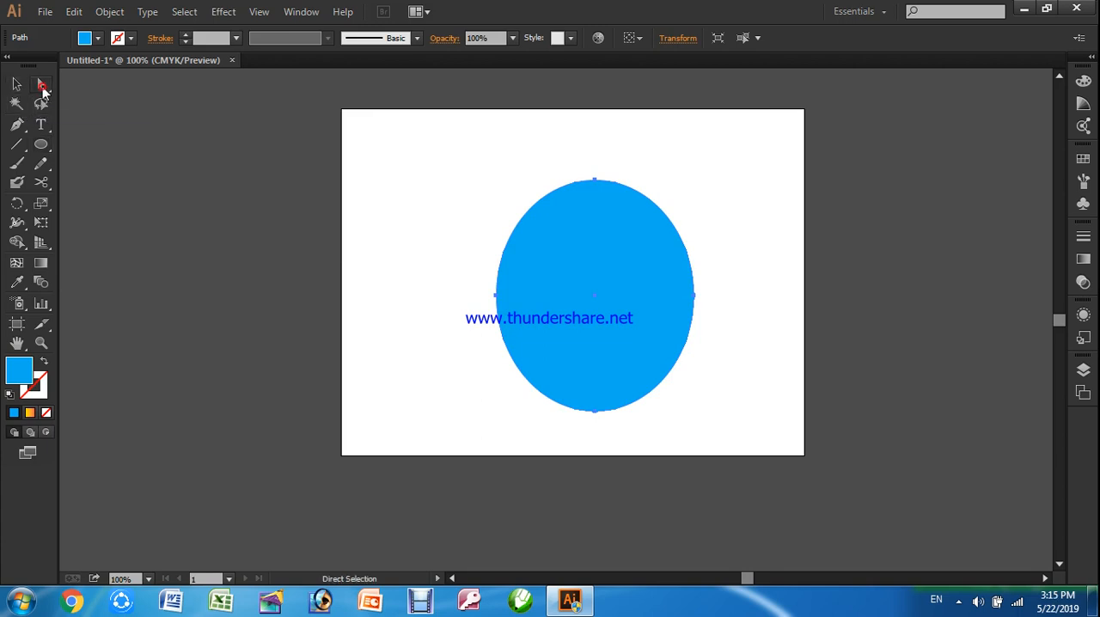
click(695, 301)
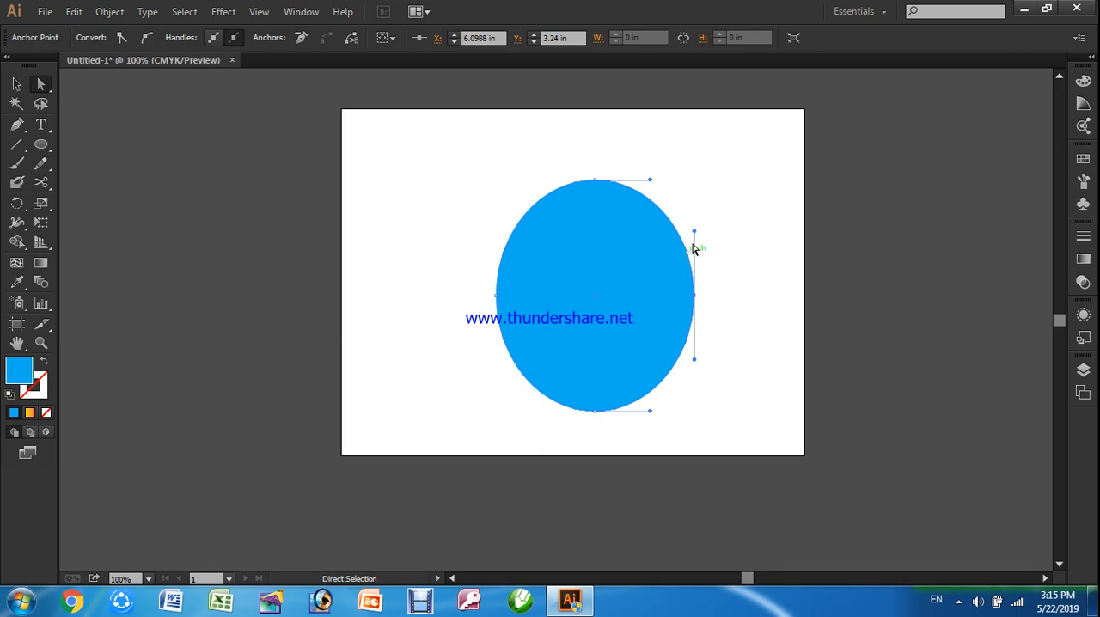
drag(695, 232, 674, 237)
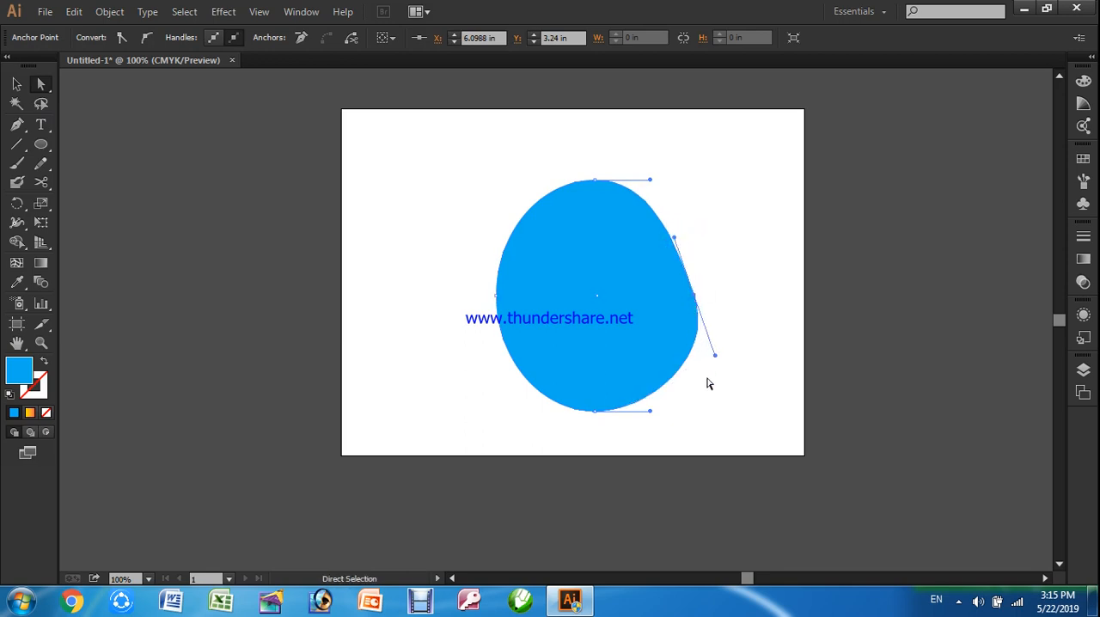
drag(713, 358, 648, 353)
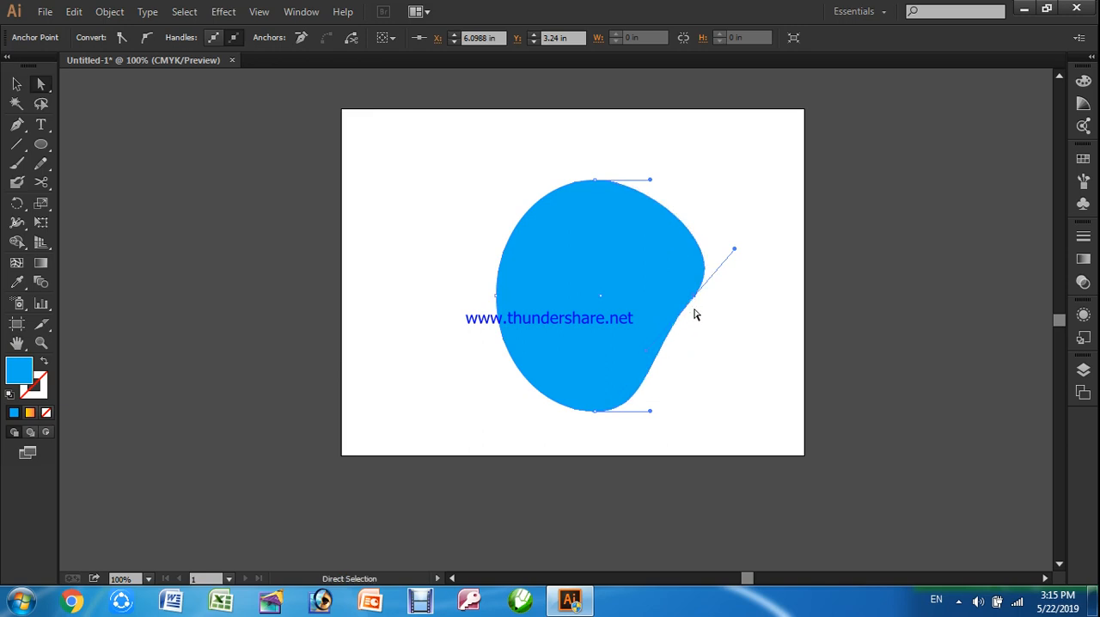
drag(695, 301, 625, 292)
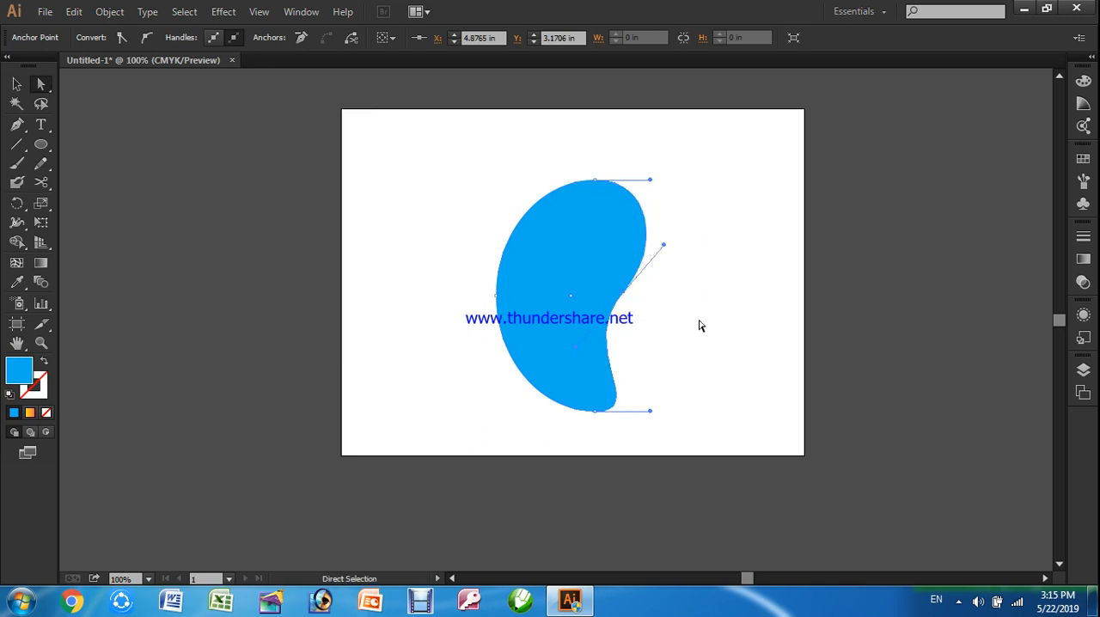
Select the entire reshaped ellipse and delete it
click(700, 323)
click(613, 251)
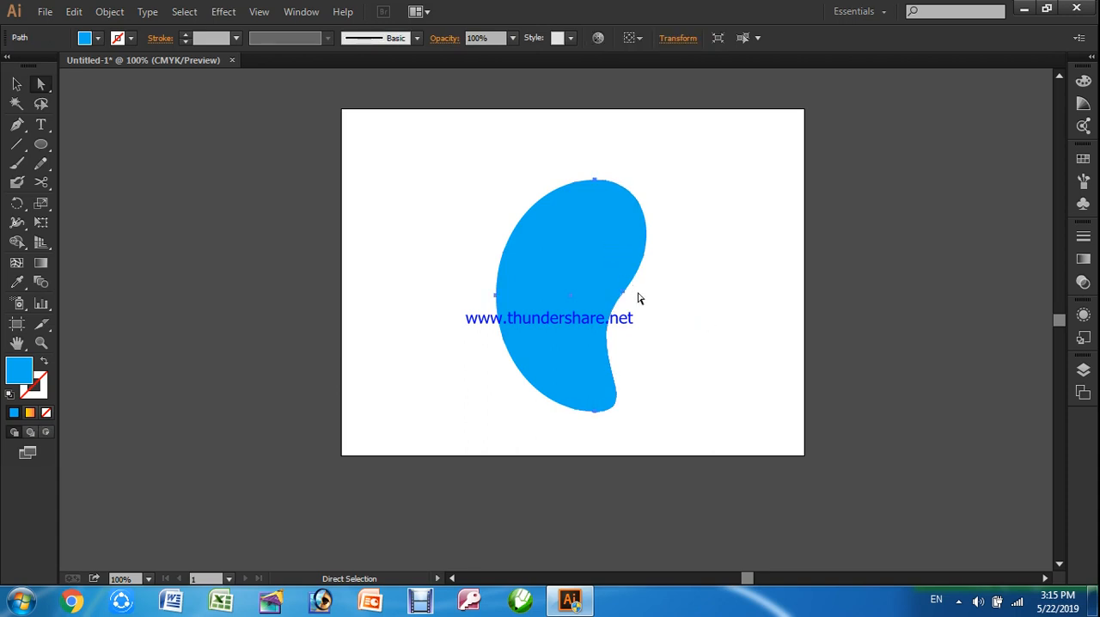
key(Delete)
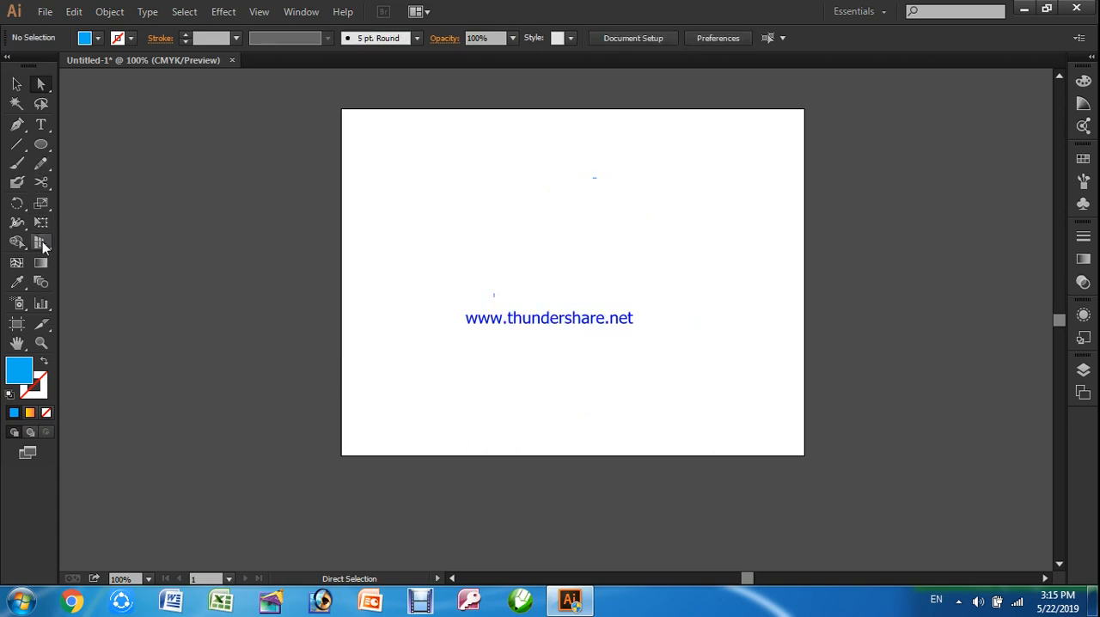
Draw a wide blue rectangle on the artboard and move its upper-left corner anchor with Direct Selection to about the rectangle's centre
drag(50, 149, 97, 153)
drag(442, 188, 744, 346)
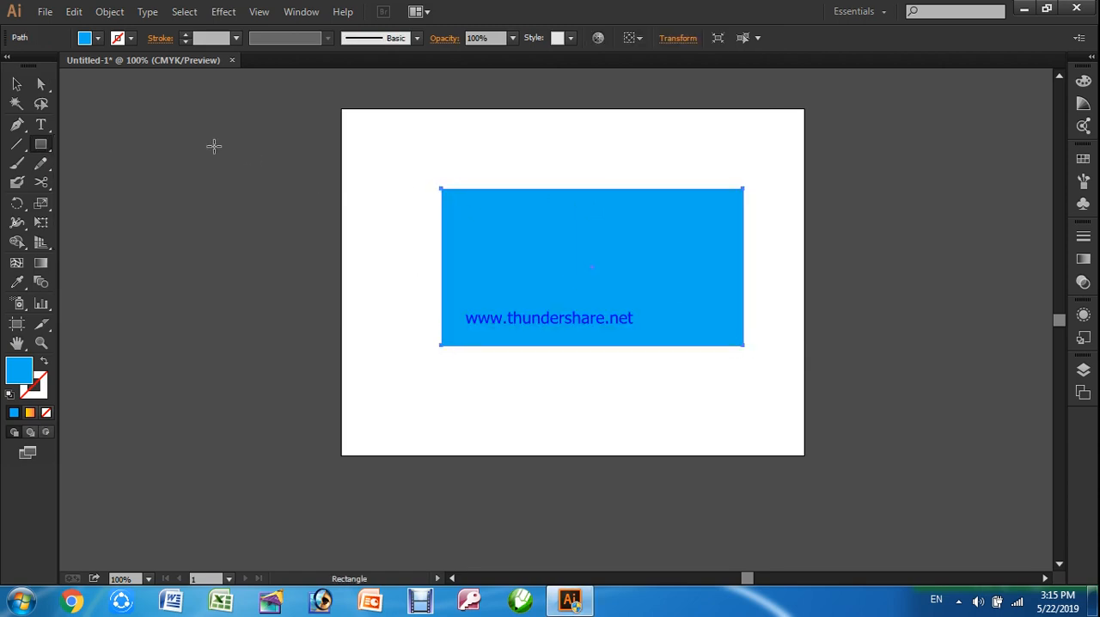
click(40, 84)
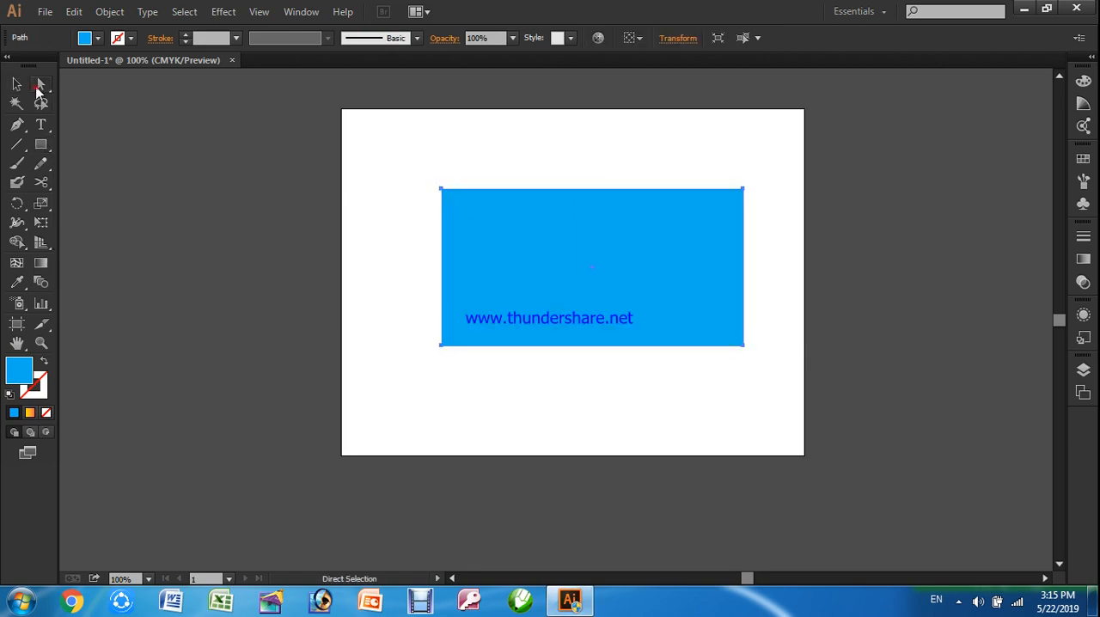
click(440, 190)
drag(440, 192, 592, 269)
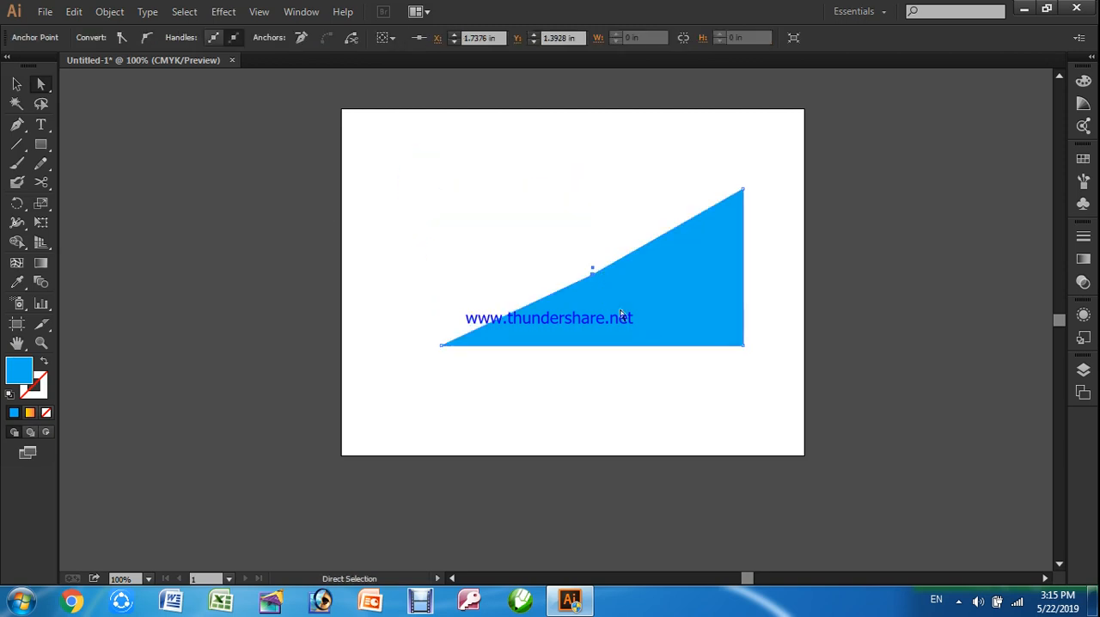
Move the lower-right anchor to about X 6.28 in, Y 5.5 in, the inner anchor to about X 5 in, Y 3.98 in, and the upper-right anchor up-left
drag(743, 345, 708, 462)
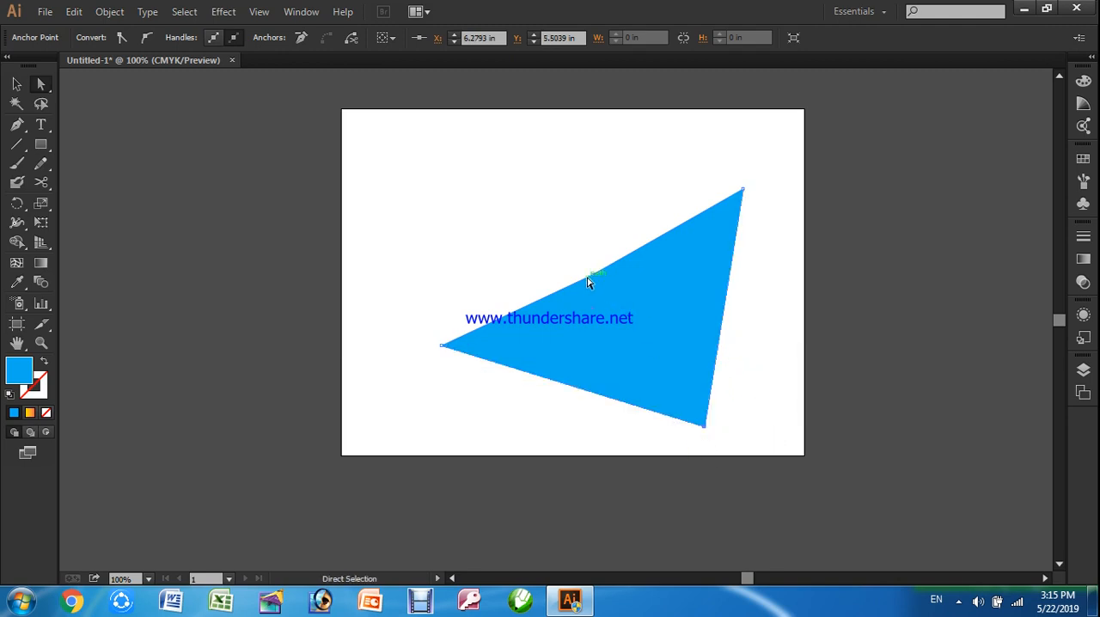
drag(592, 282, 632, 339)
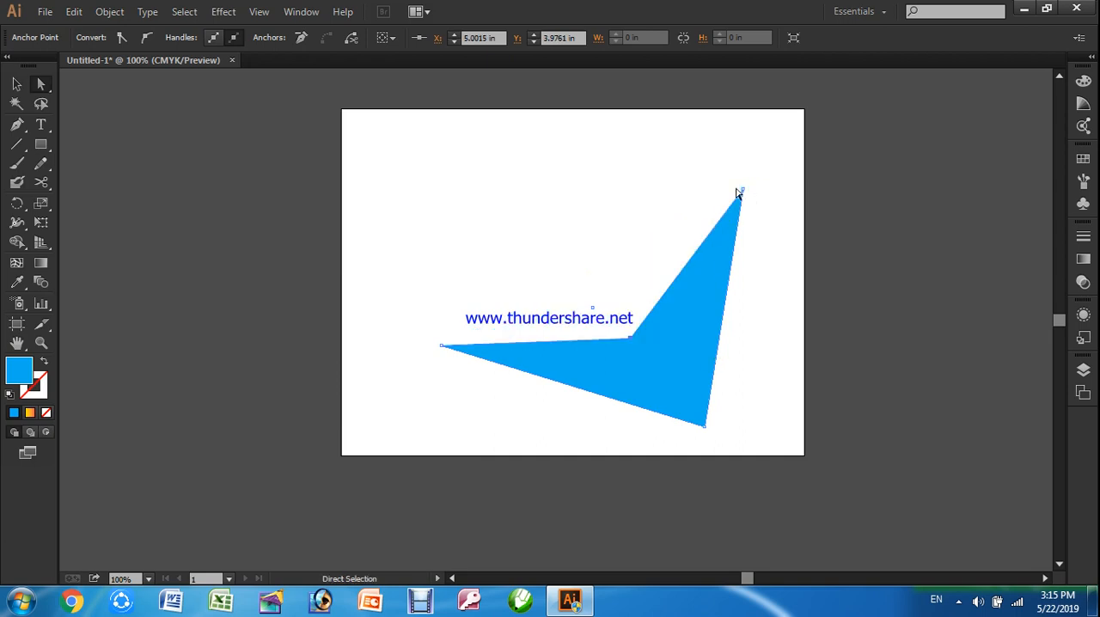
drag(740, 189, 645, 164)
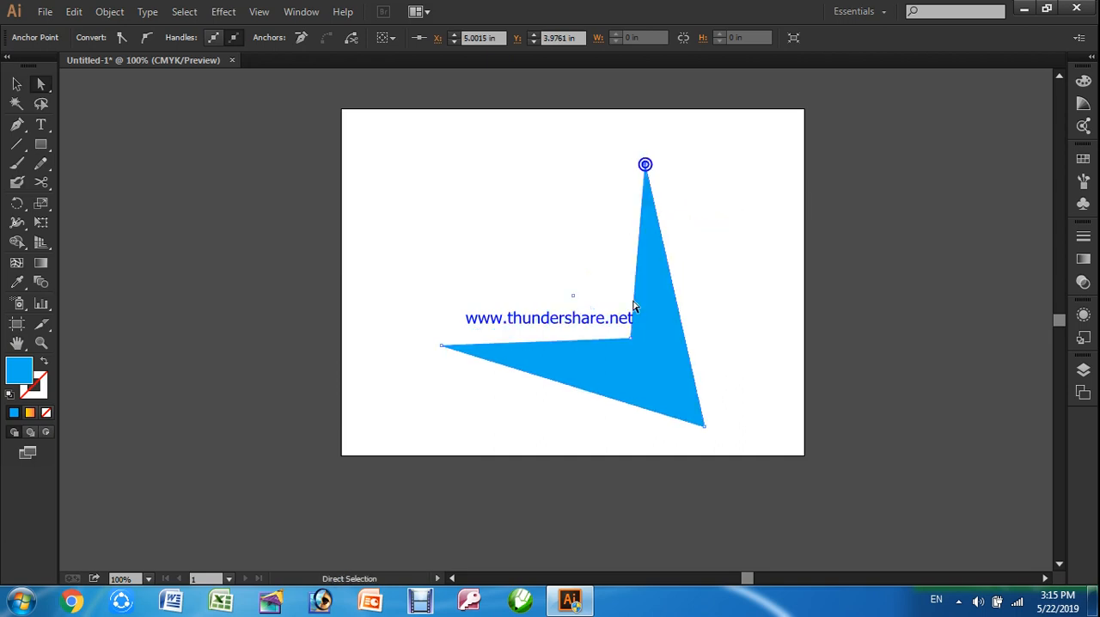
Move the shape's inner anchor to about X 4.15 in, Y 3.09 in, and add the top anchor to the selection
drag(631, 348, 525, 246)
drag(580, 293, 581, 291)
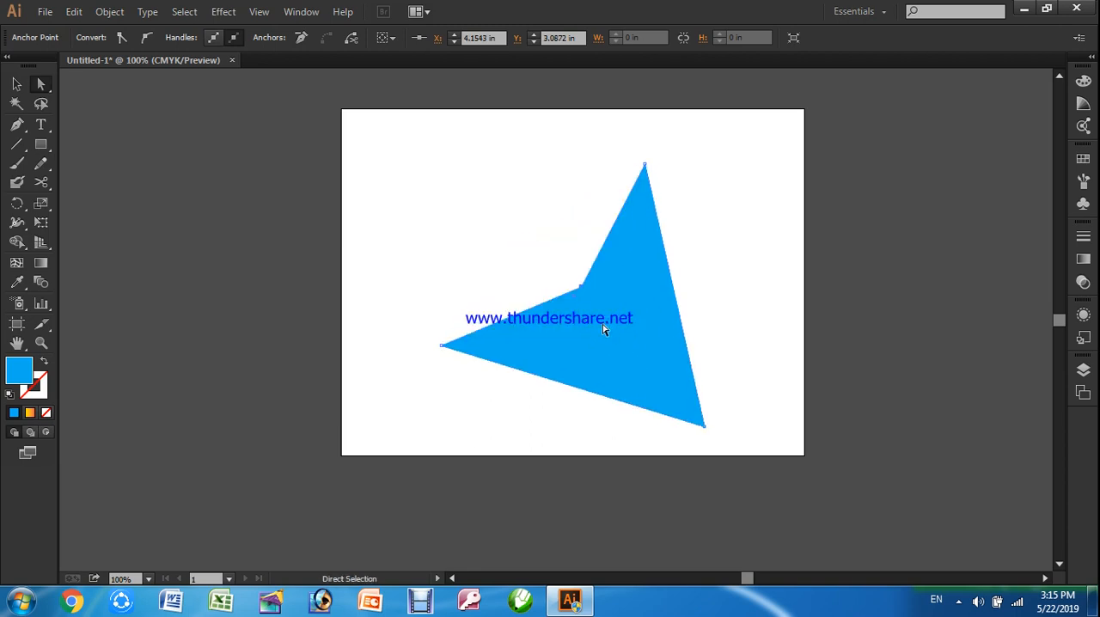
drag(583, 294, 582, 294)
shift+click(645, 165)
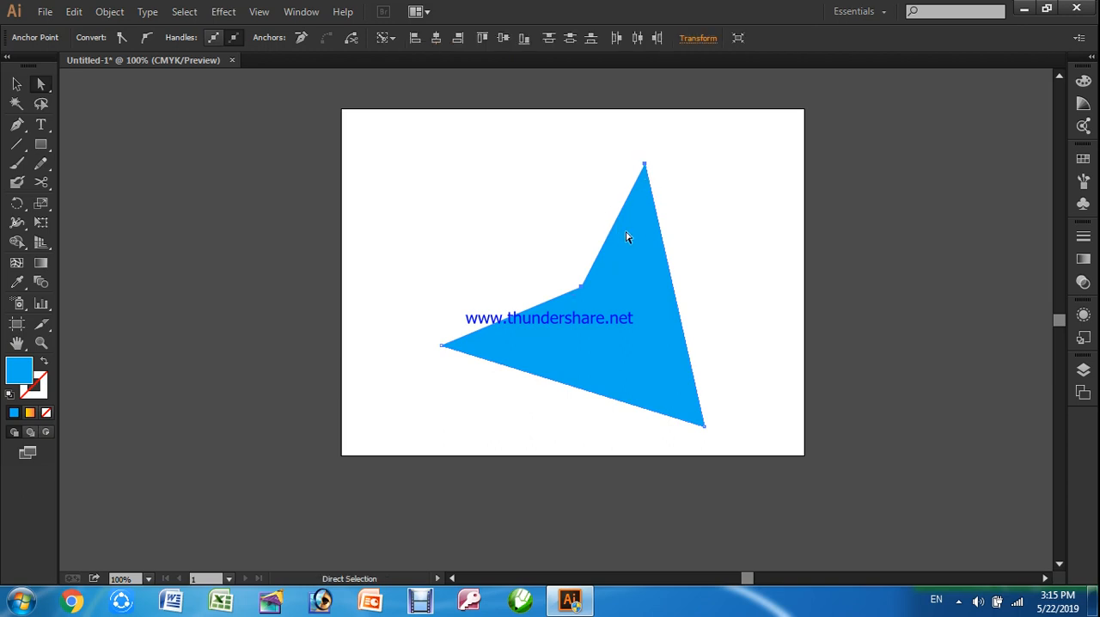
Move the selected inner and top anchors together slightly up-left, and select only the top anchor
drag(619, 222, 582, 217)
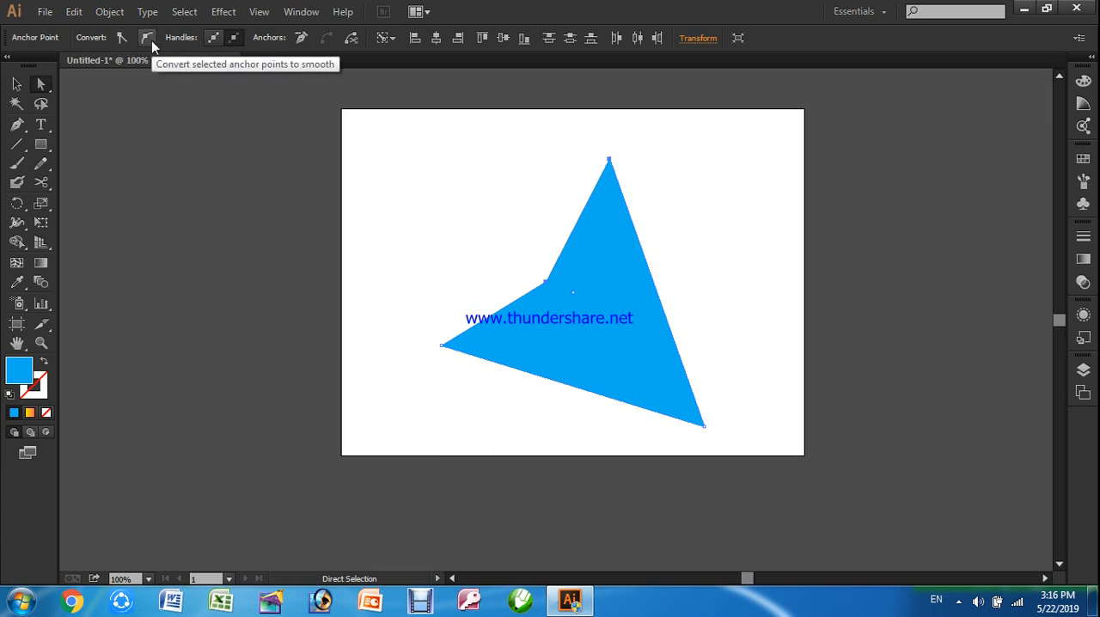
click(245, 160)
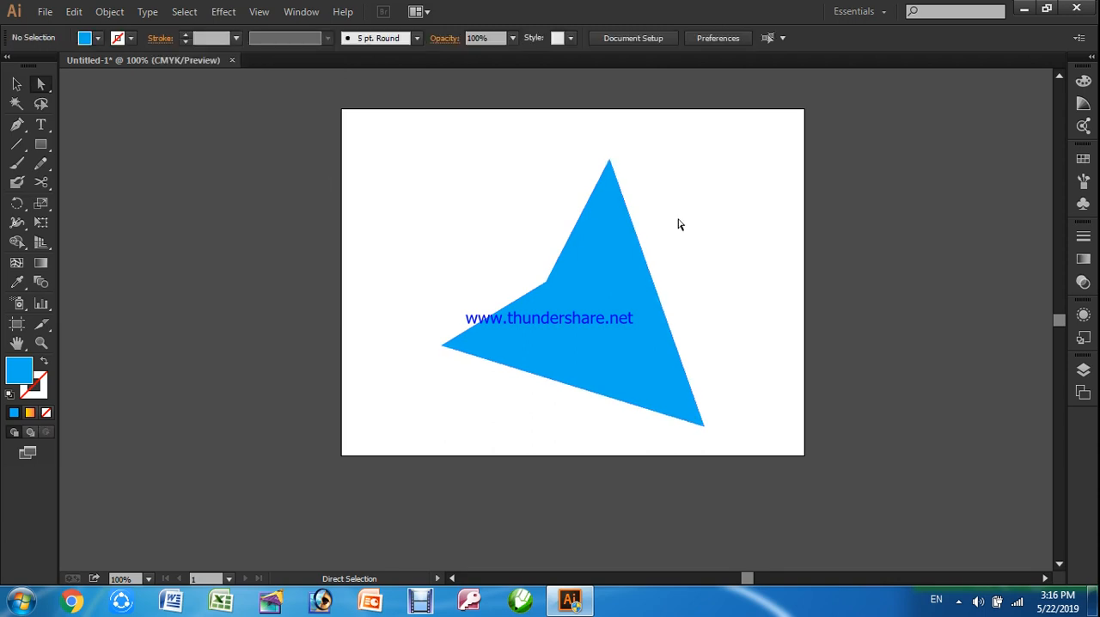
click(615, 163)
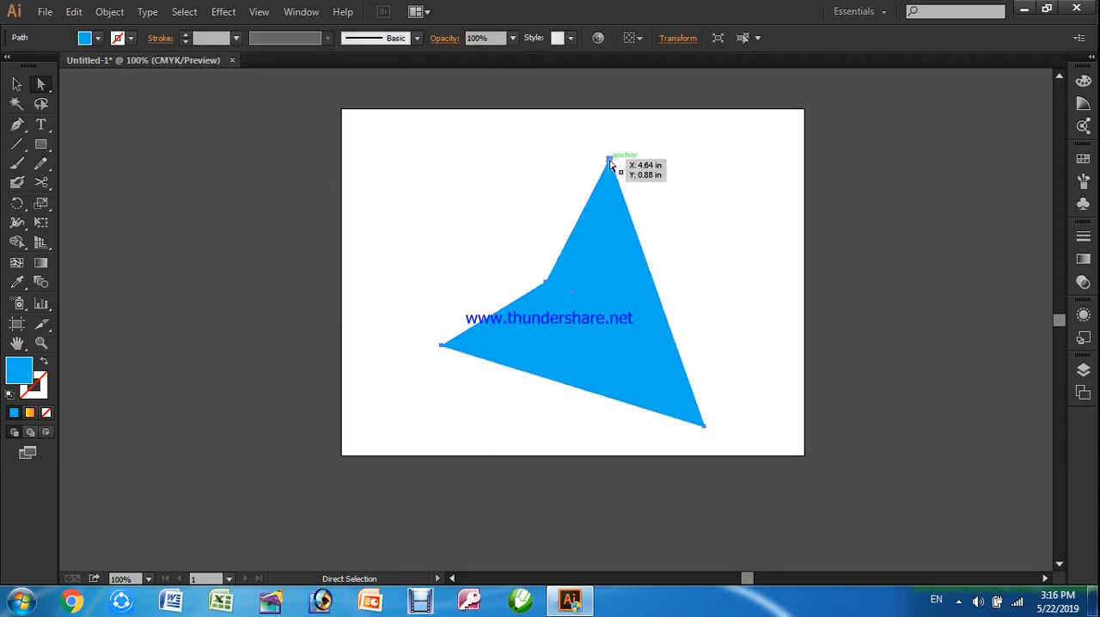
click(610, 160)
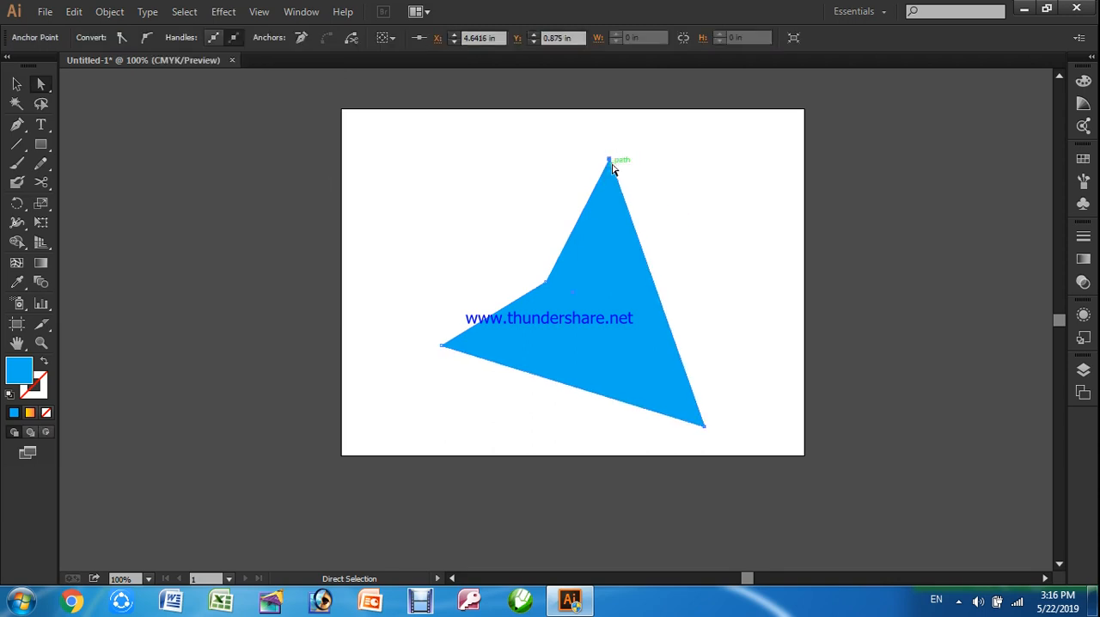
Convert the top anchor to smooth and back to a corner, twice
click(152, 36)
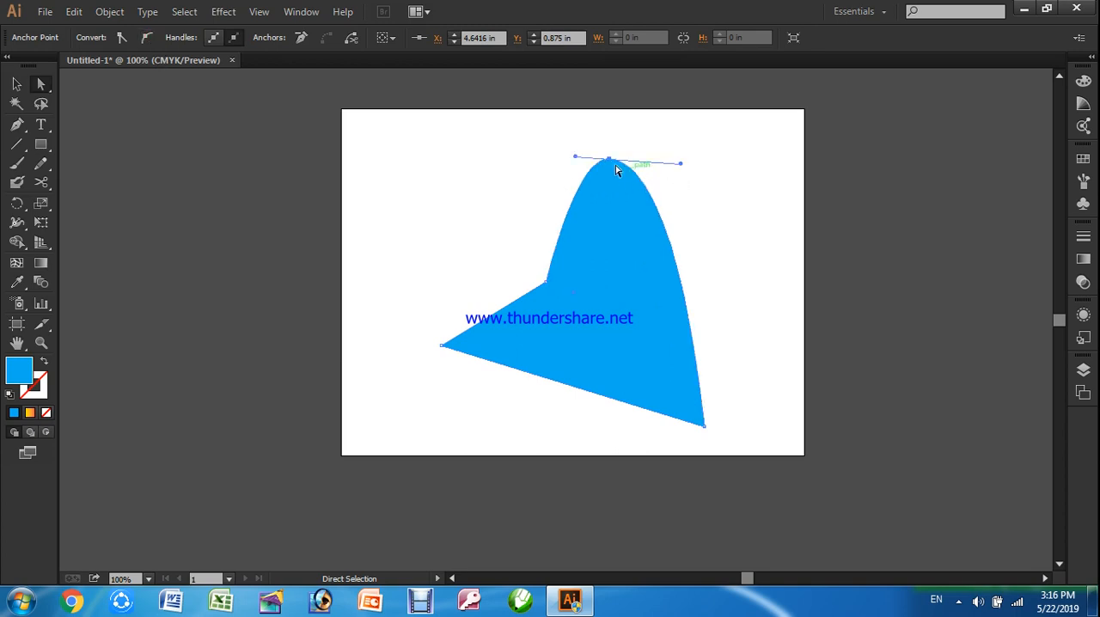
click(123, 39)
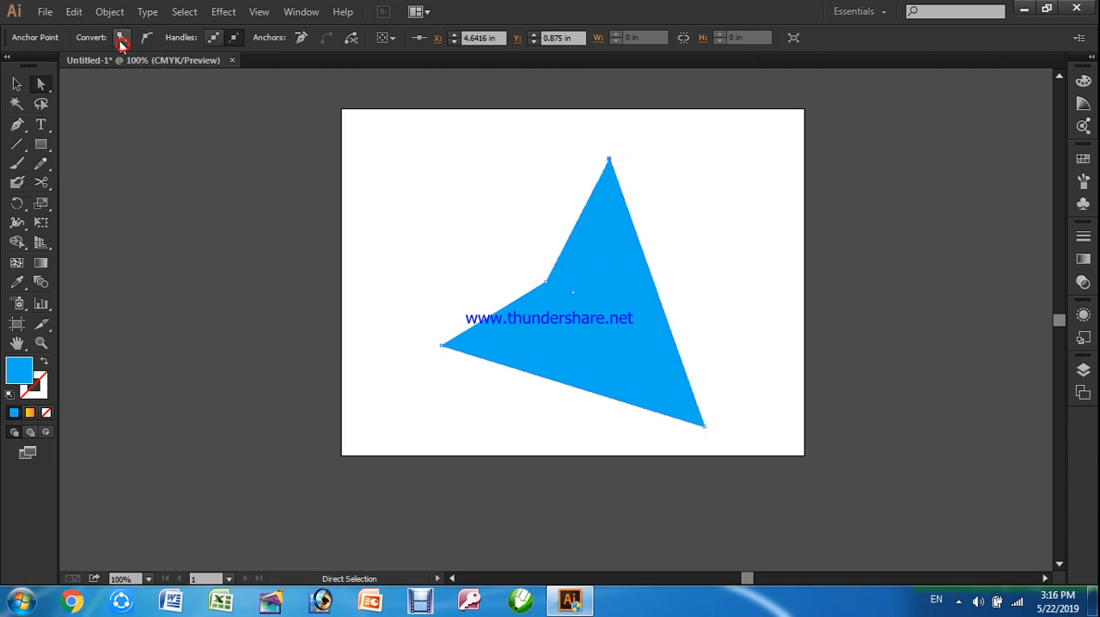
click(147, 40)
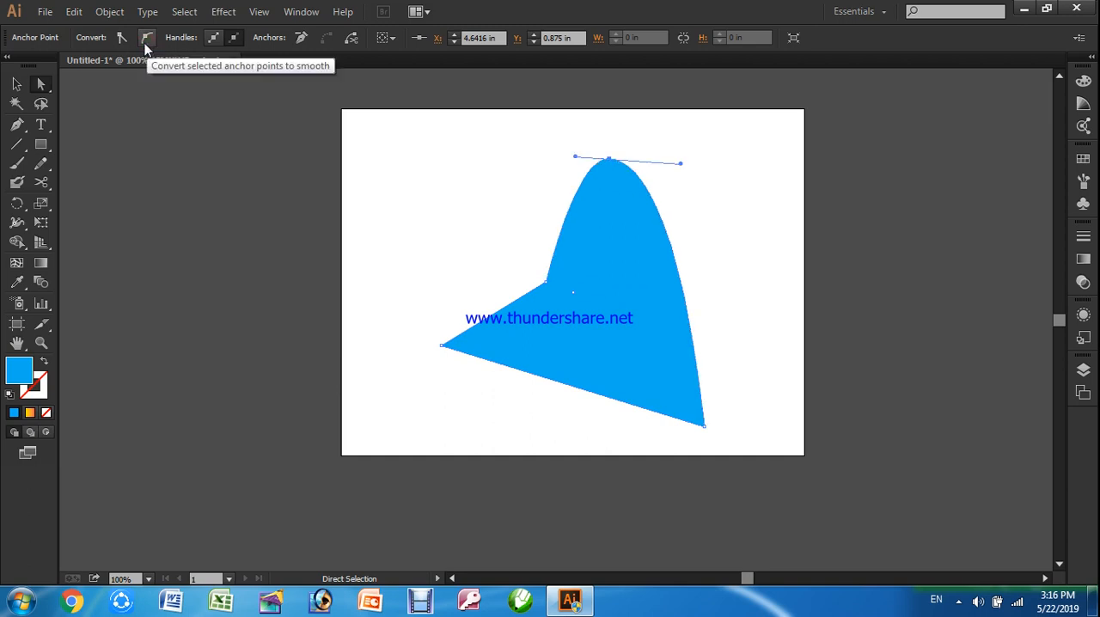
click(122, 40)
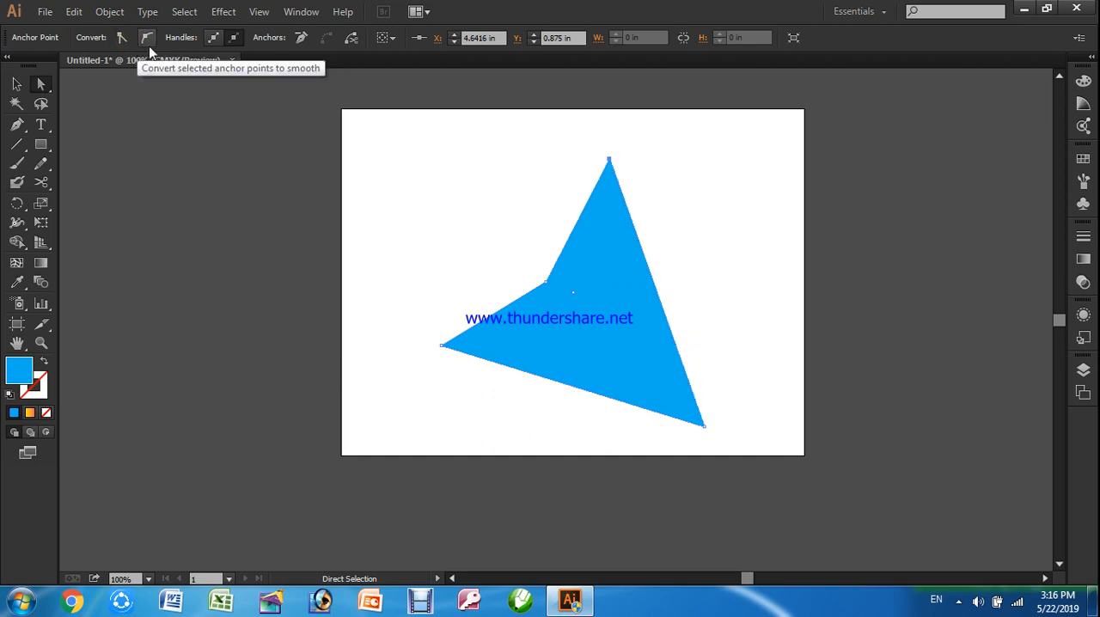
Remove the selected top anchor from the path and move the remaining blue triangle straight up to mid-artboard
click(300, 37)
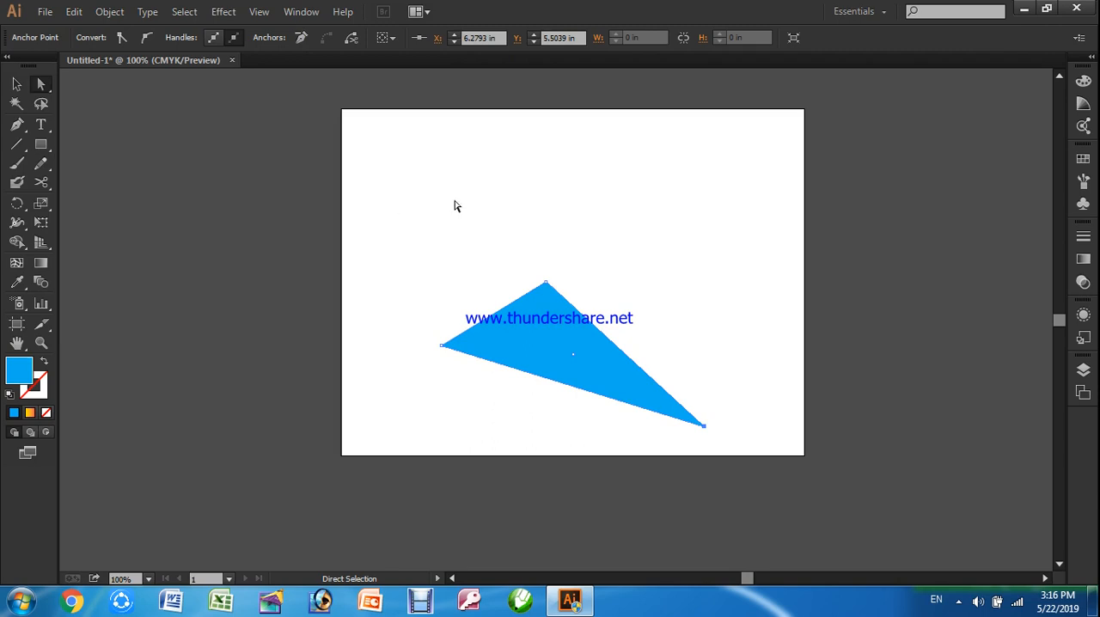
click(16, 83)
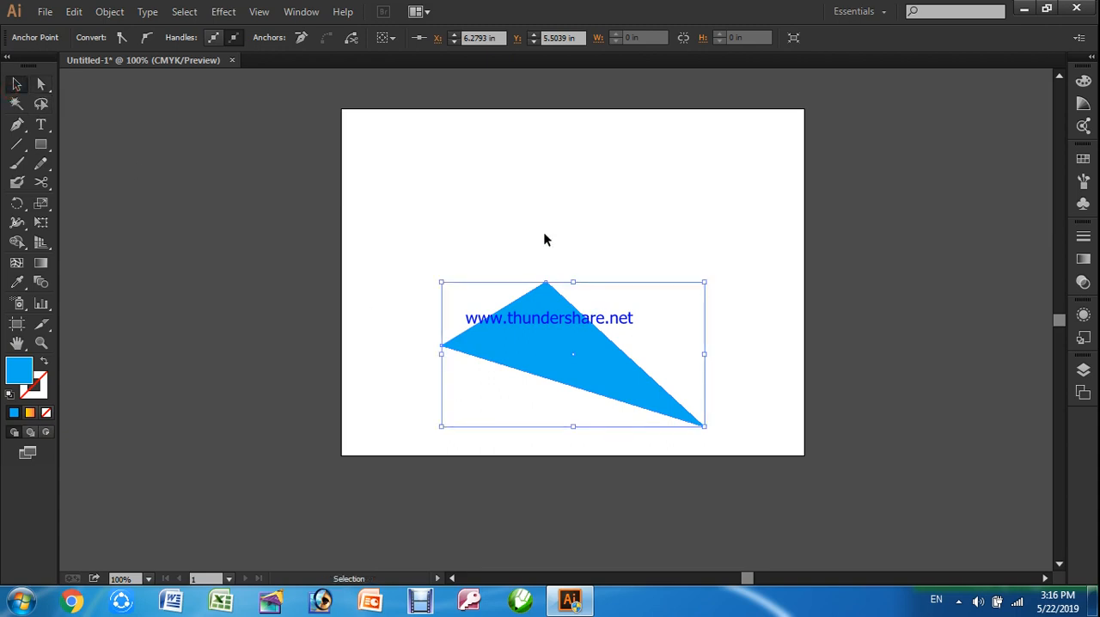
drag(546, 327, 571, 272)
Draw a nearly square rectangle over the triangle's left part and fill it with CMYK Magenta
click(41, 144)
mouse_move(397, 198)
mouse_down()
mouse_move(535, 344)
mouse_move(550, 345)
mouse_up()
click(100, 39)
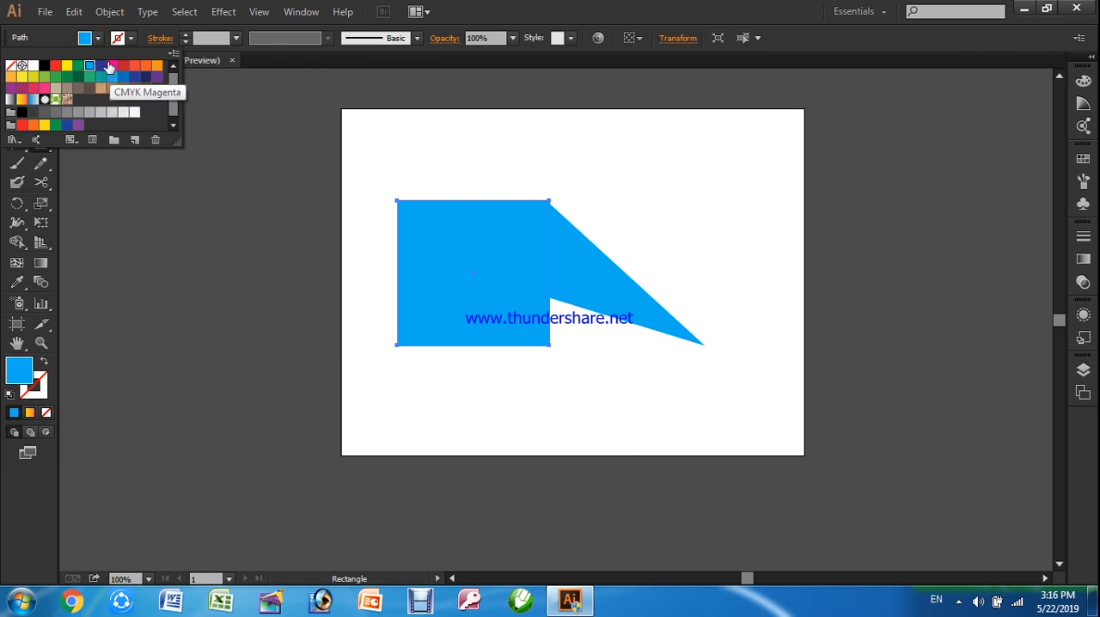
click(112, 66)
click(260, 190)
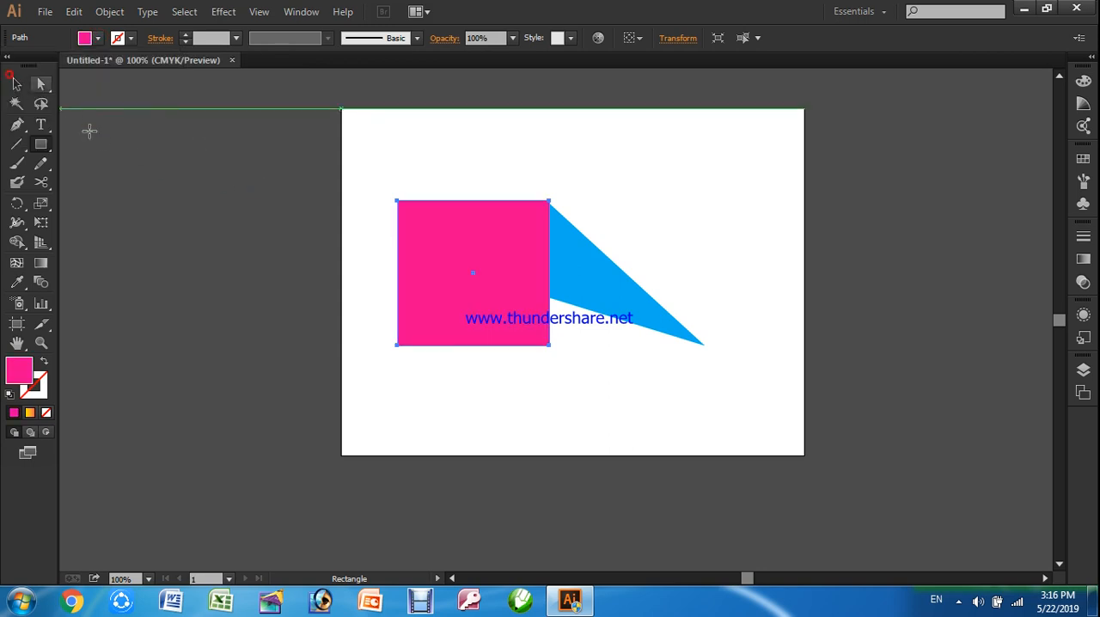
Send the magenta rectangle to the back, behind the blue triangle, and shift it slightly right
click(25, 85)
mouse_move(467, 272)
mouse_down()
mouse_move(449, 304)
mouse_move(481, 300)
mouse_move(480, 283)
mouse_up()
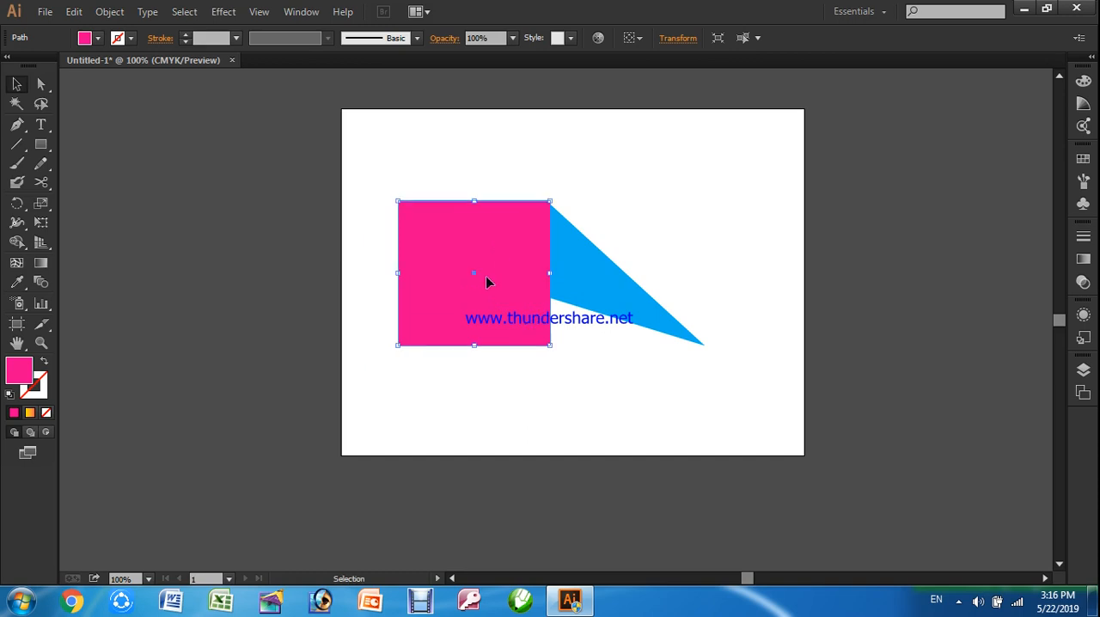
click(109, 11)
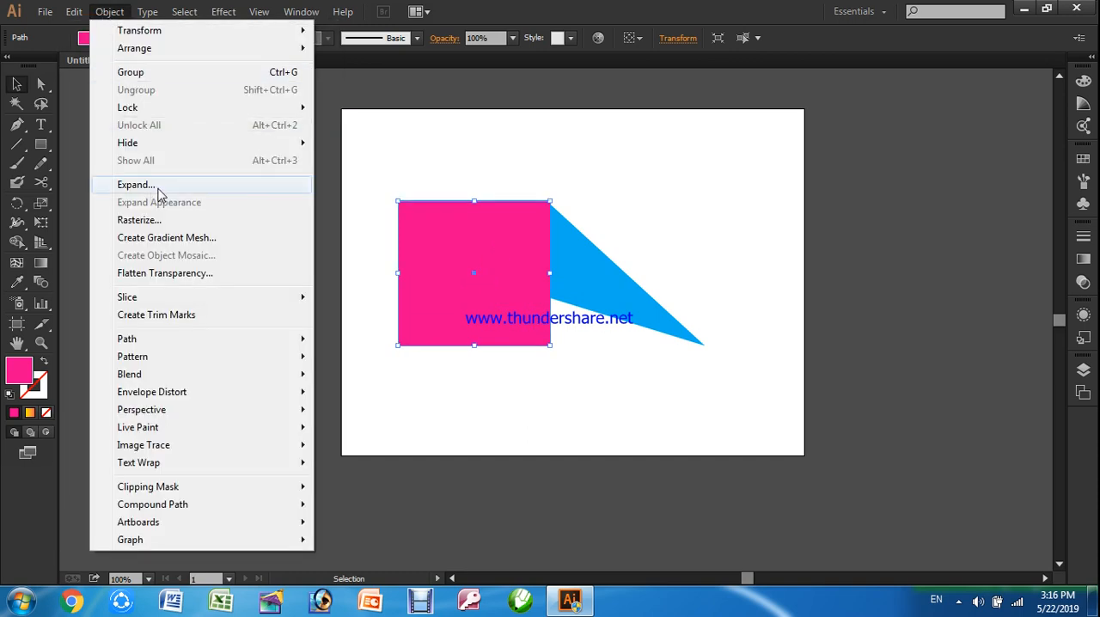
mouse_move(143, 14)
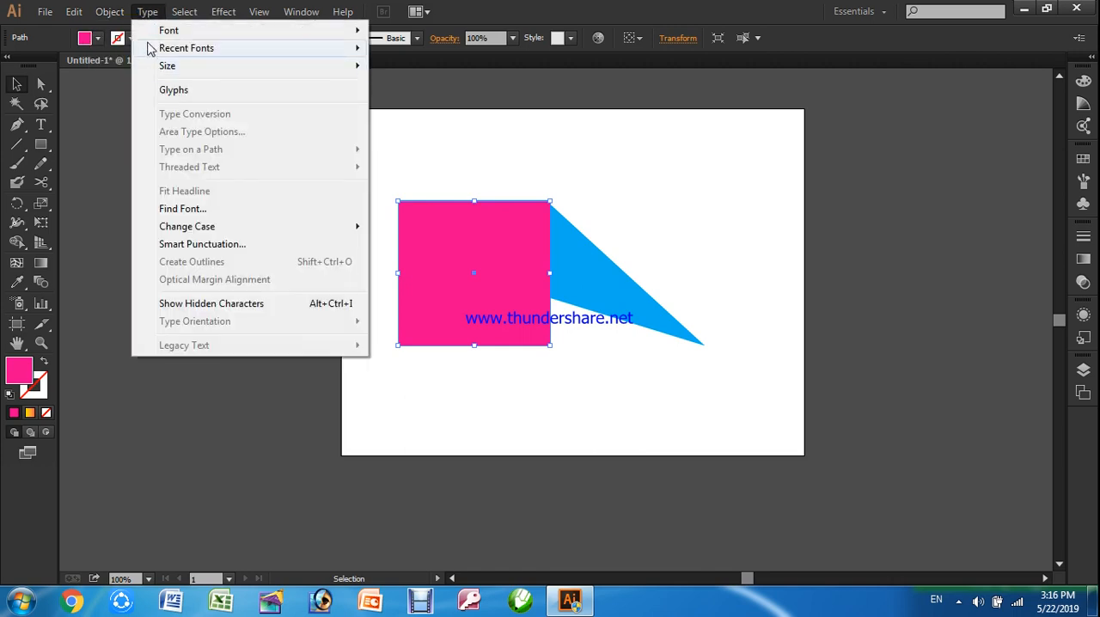
click(467, 256)
right_click(436, 235)
mouse_move(554, 473)
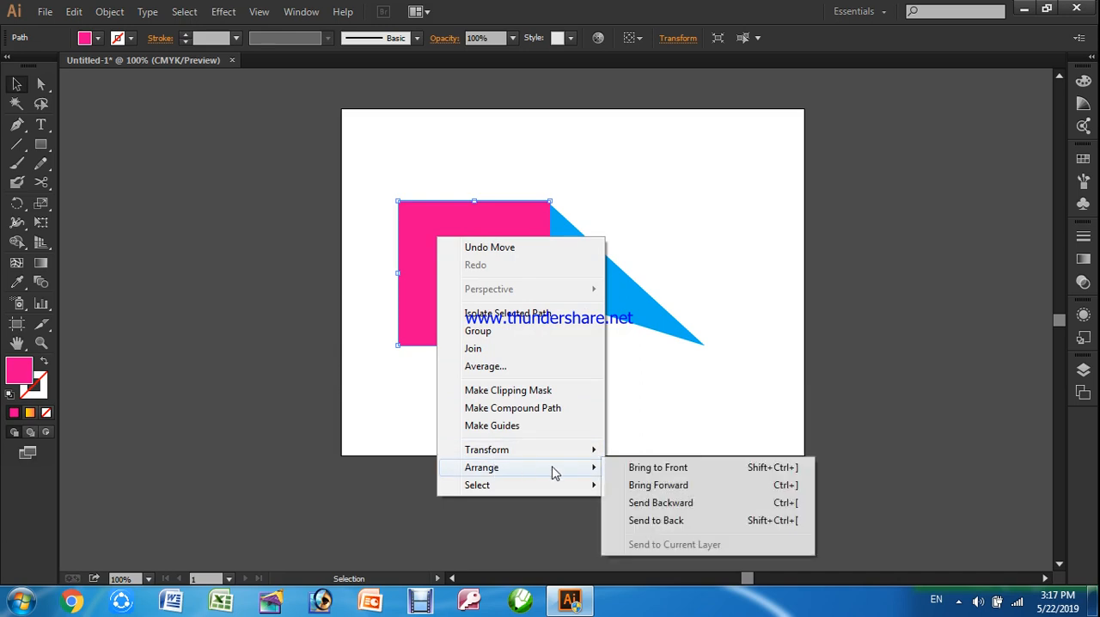
click(662, 522)
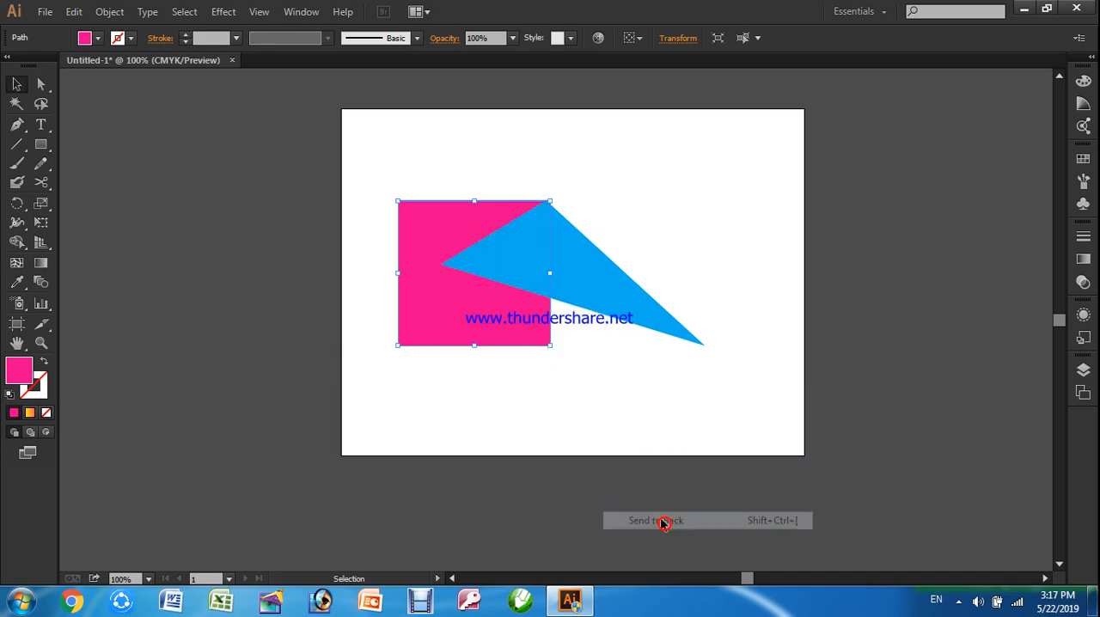
drag(498, 326, 523, 325)
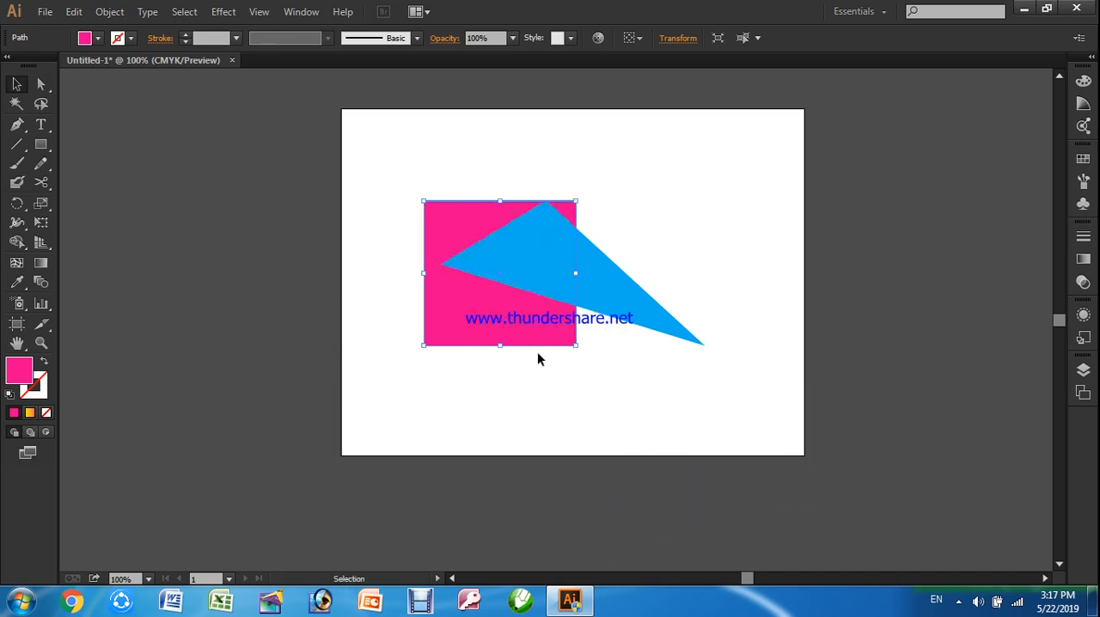
Group the blue triangle with the magenta rectangle and move the group up-right on the artboard
click(573, 373)
click(628, 310)
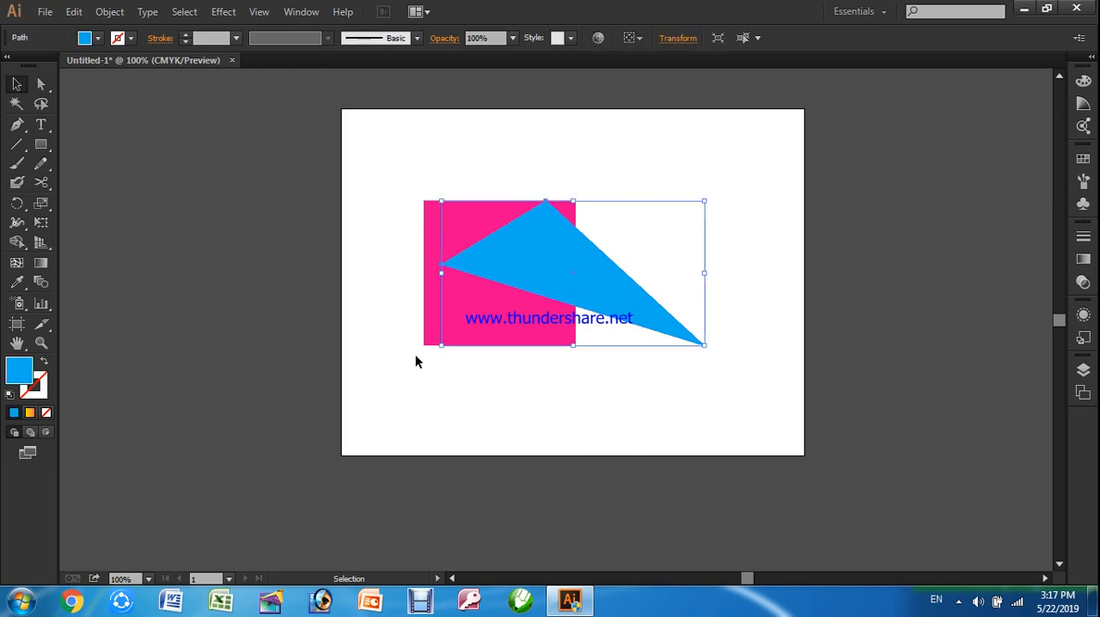
shift+click(430, 325)
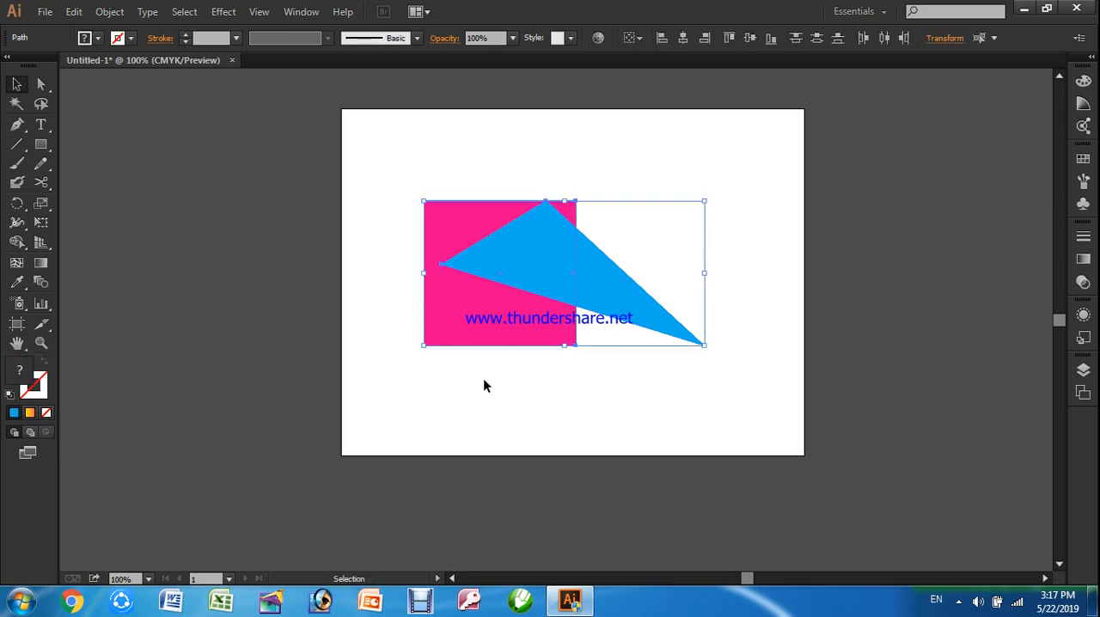
click(108, 11)
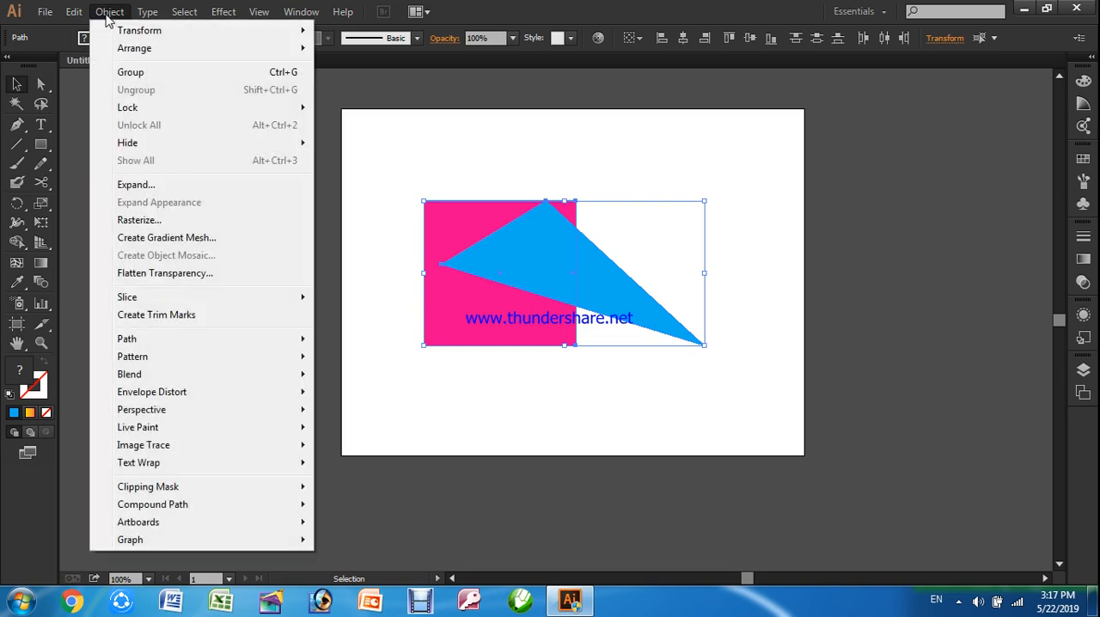
click(144, 81)
drag(481, 312, 558, 264)
click(579, 376)
click(644, 296)
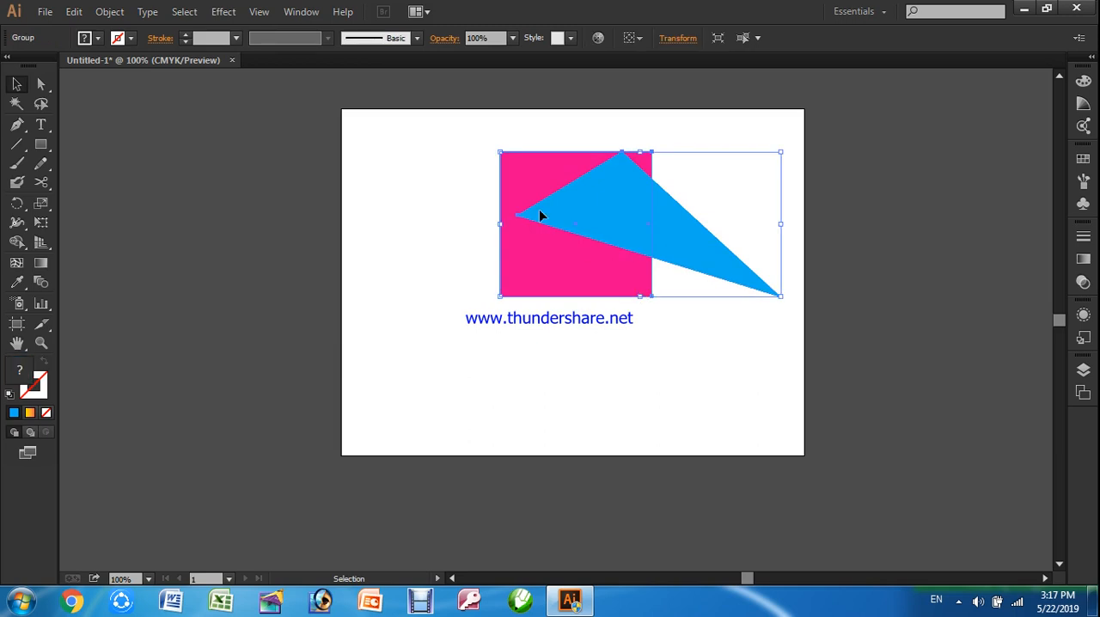
Ungroup the two shapes and move the magenta rectangle down-left on its own
click(110, 11)
click(146, 91)
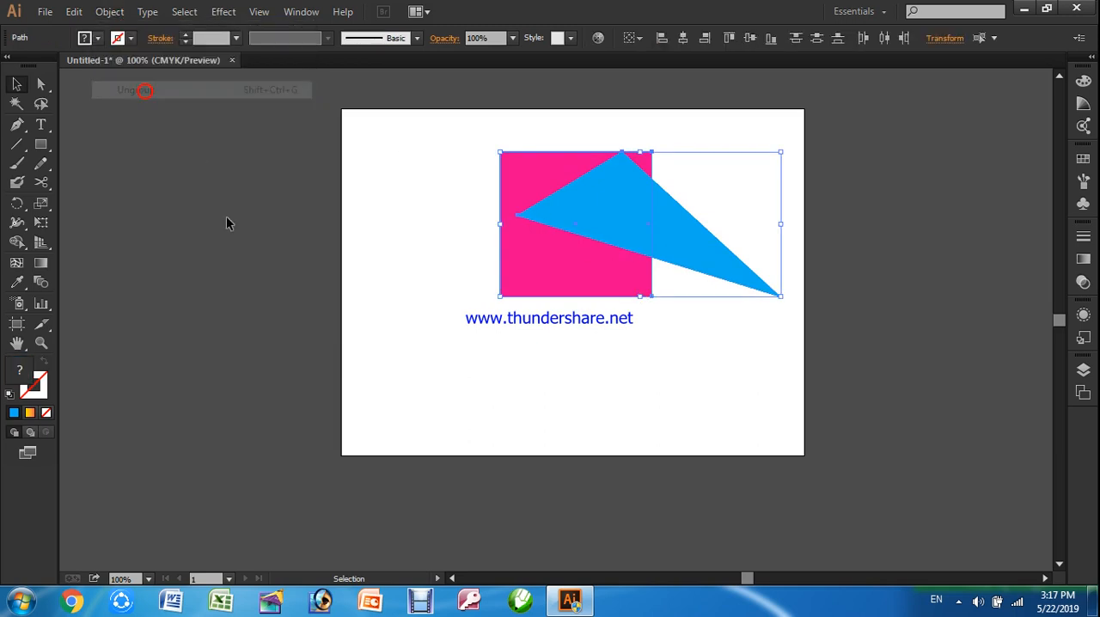
click(534, 365)
drag(582, 292, 582, 320)
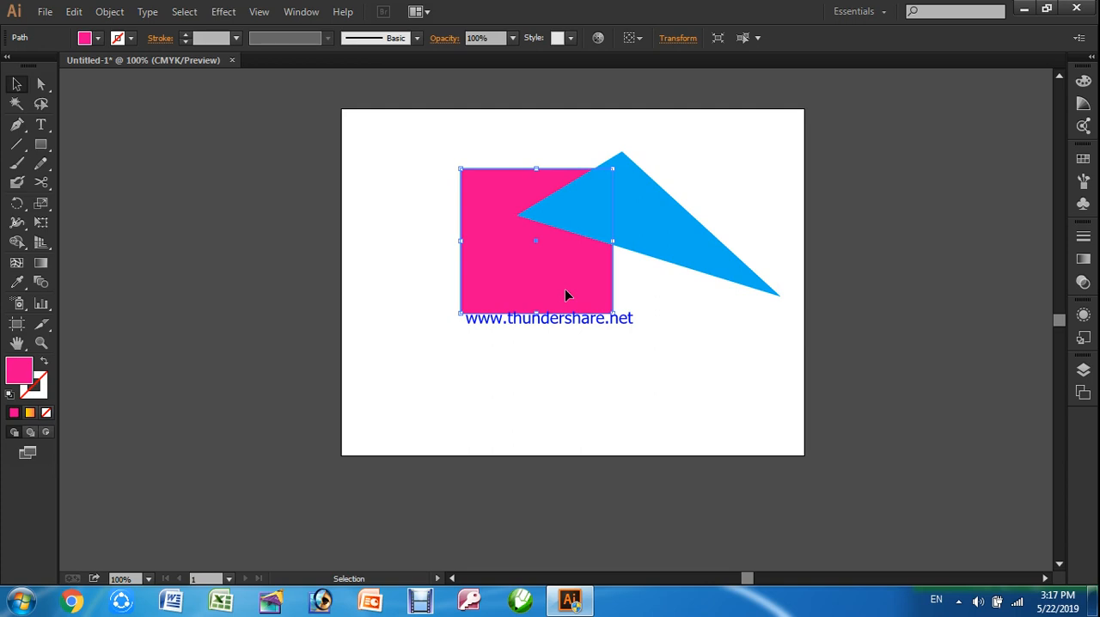
Delete the magenta rectangle and move the blue triangle down-left toward the artboard's centre
key(Delete)
drag(644, 244, 550, 276)
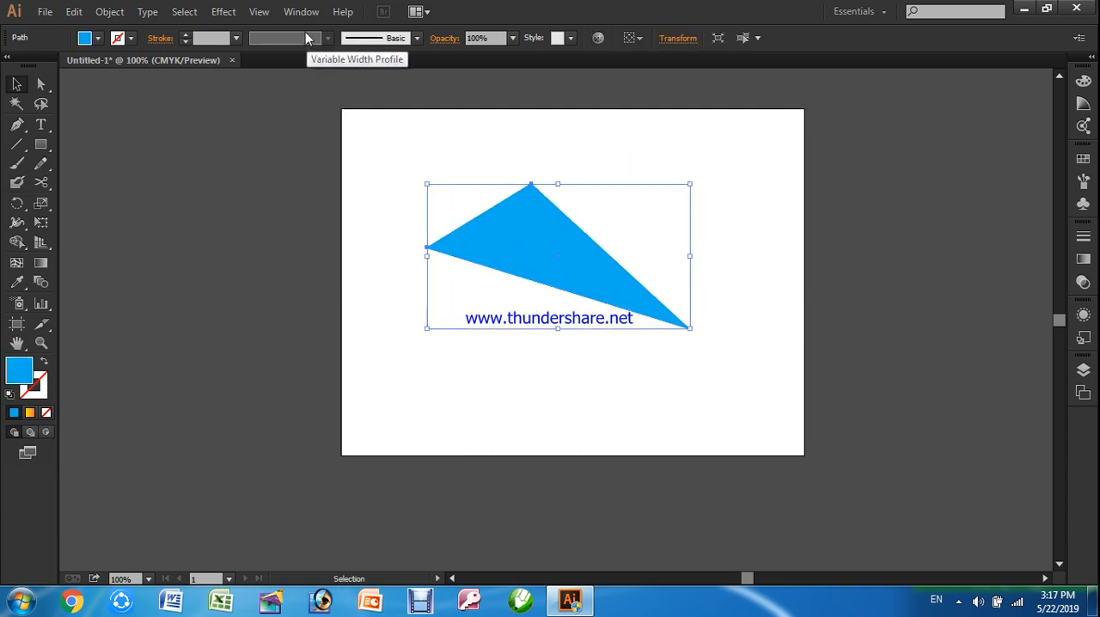
Apply the Round Corners effect to the blue triangle with a radius of 0.5 in, with the preview enabled
click(225, 11)
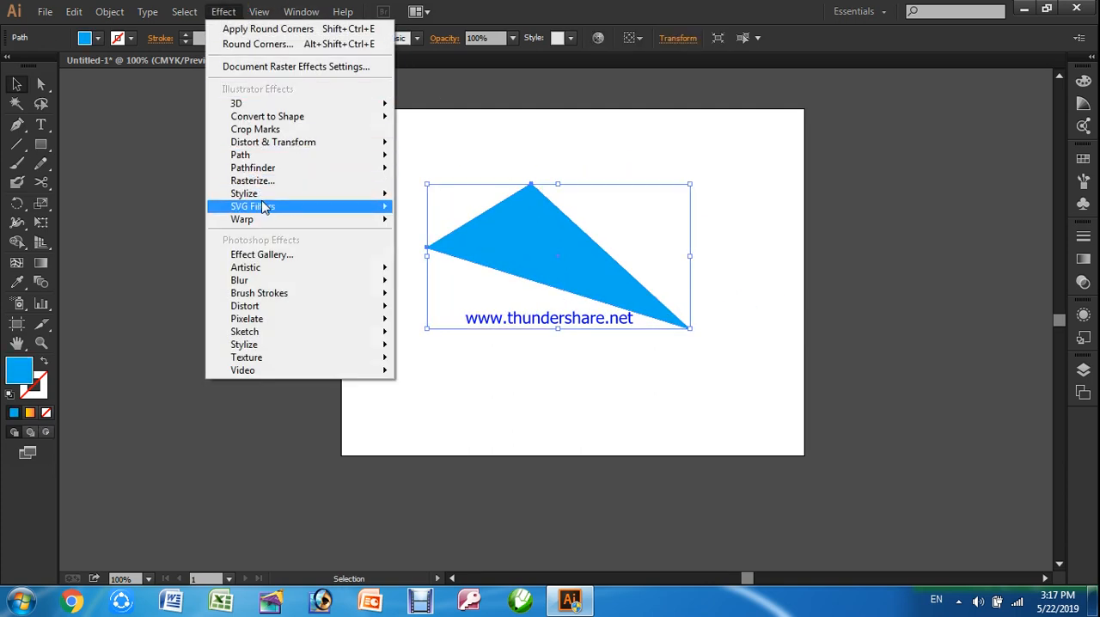
mouse_move(297, 195)
click(474, 268)
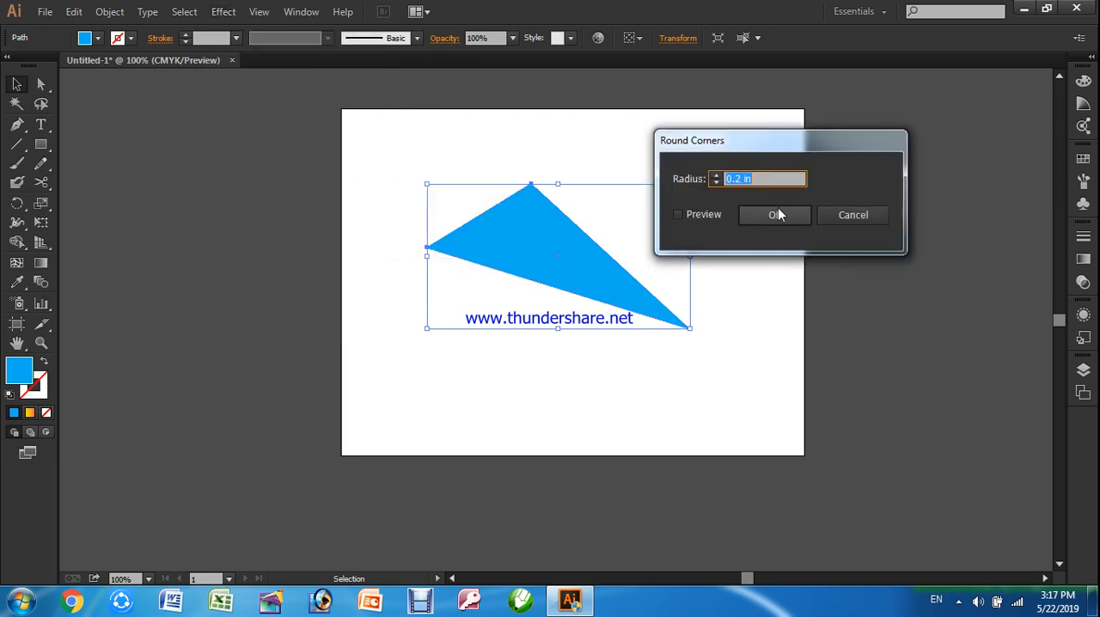
click(698, 214)
drag(762, 184, 718, 183)
text(0.5)
click(762, 215)
click(735, 256)
Delete the rounded triangle and draw a wide rectangle in the middle of the artboard
click(623, 292)
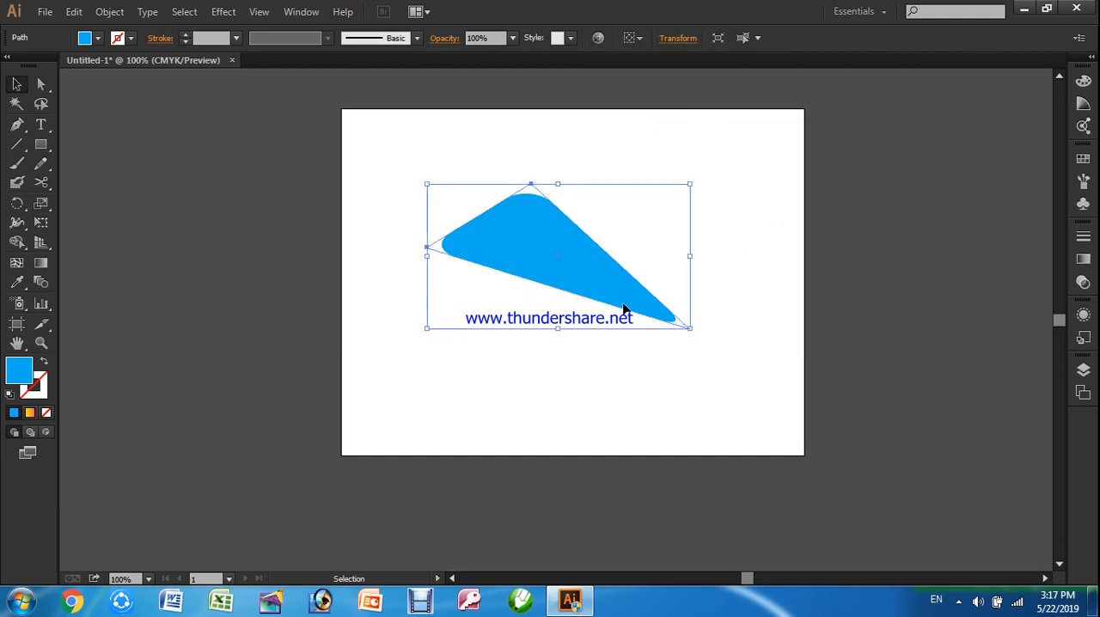
key(Delete)
click(41, 144)
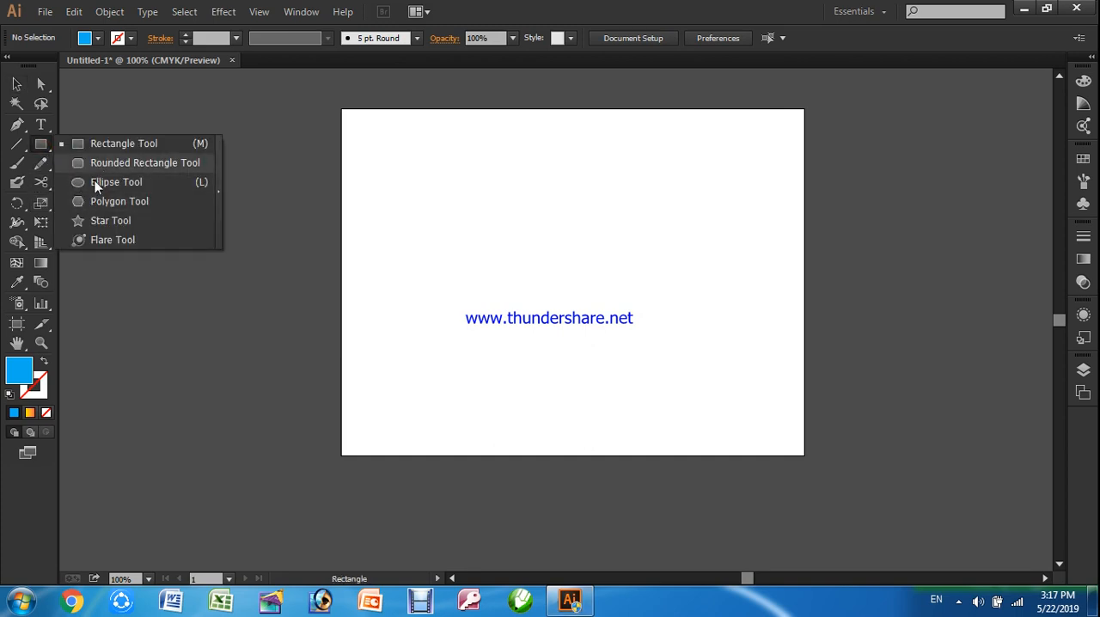
click(96, 144)
drag(459, 179, 707, 350)
Fill the rectangle with dark blue, and replace that fill with None
click(99, 39)
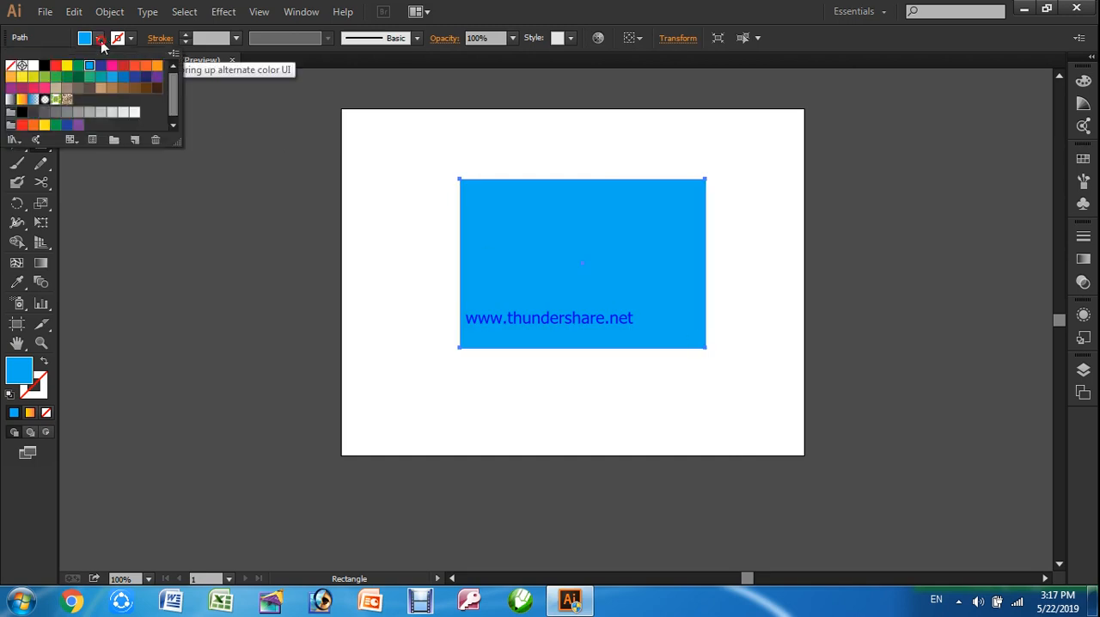
click(101, 66)
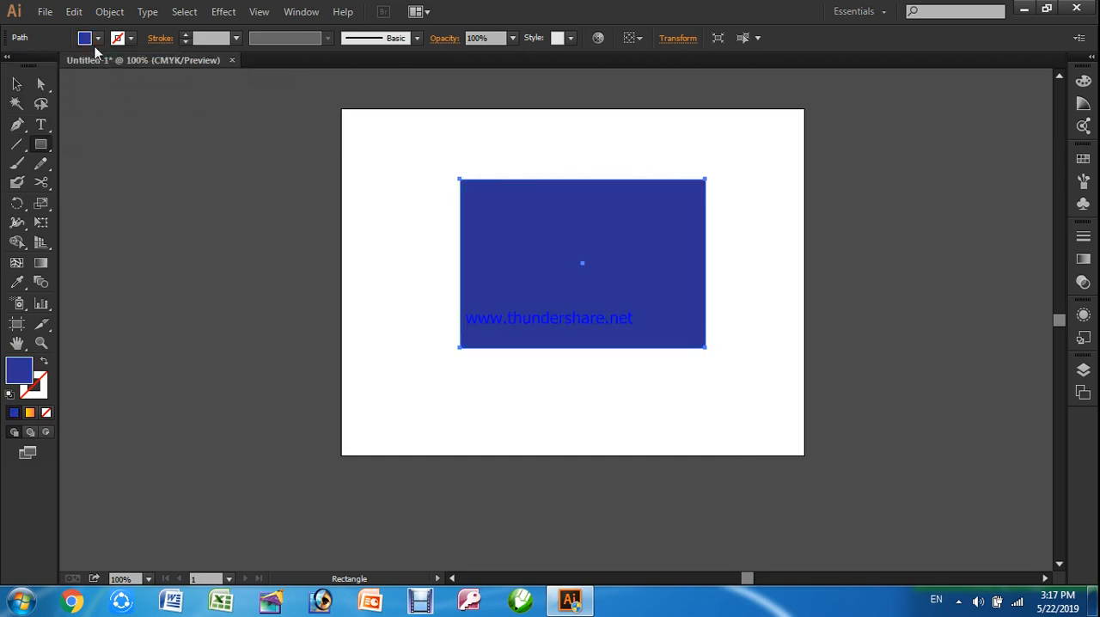
click(96, 40)
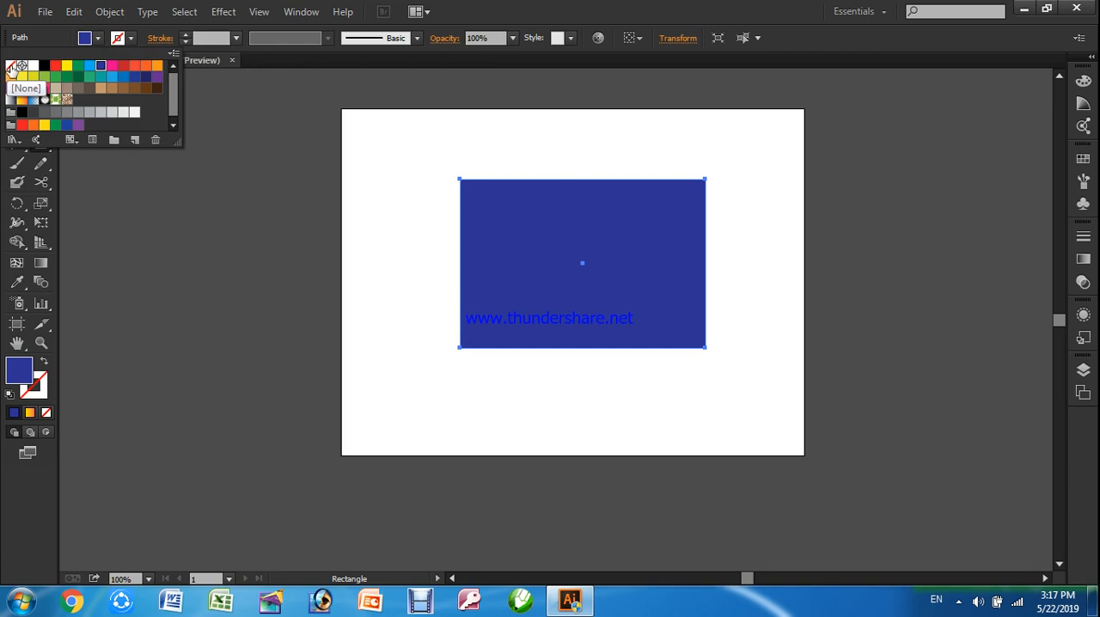
click(10, 66)
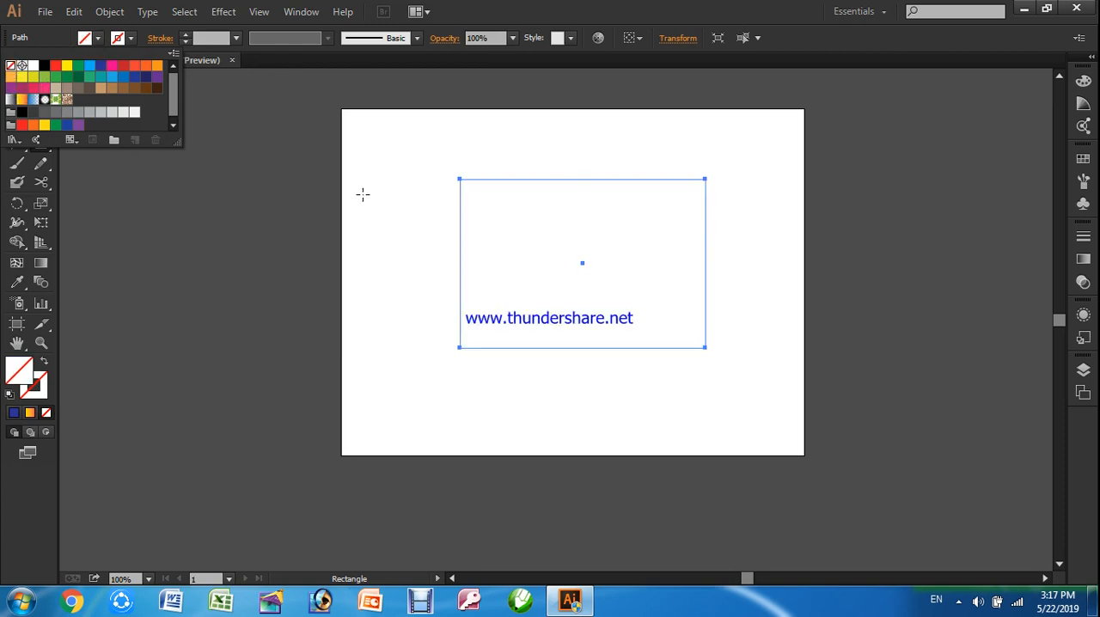
Give the rectangle an orange stroke with a weight of 4 pt, and deselect it
click(131, 39)
click(155, 67)
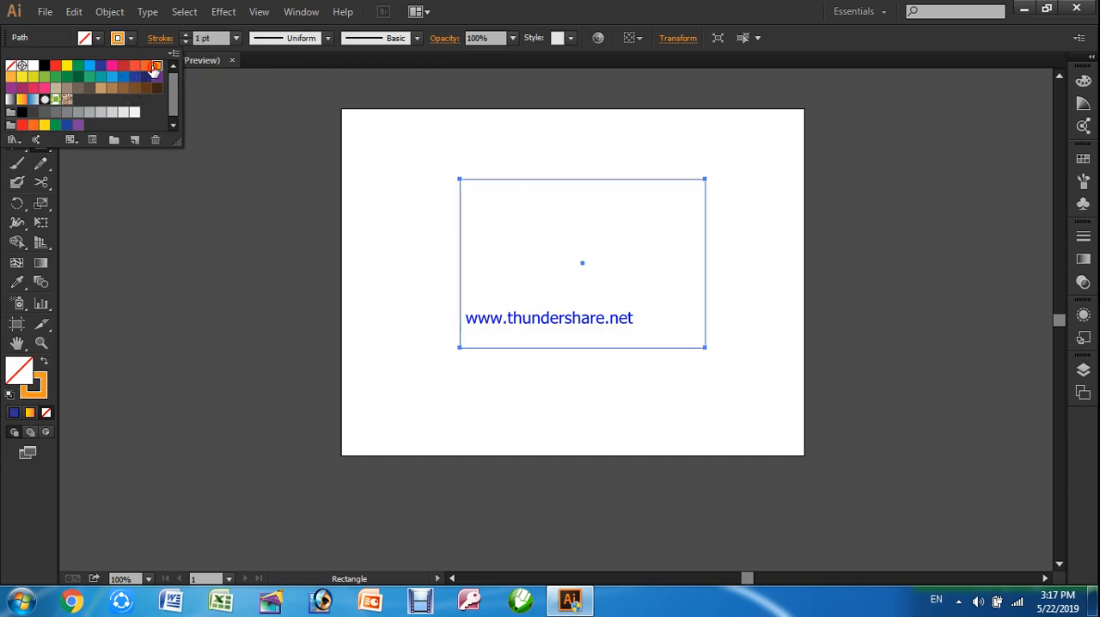
click(186, 35)
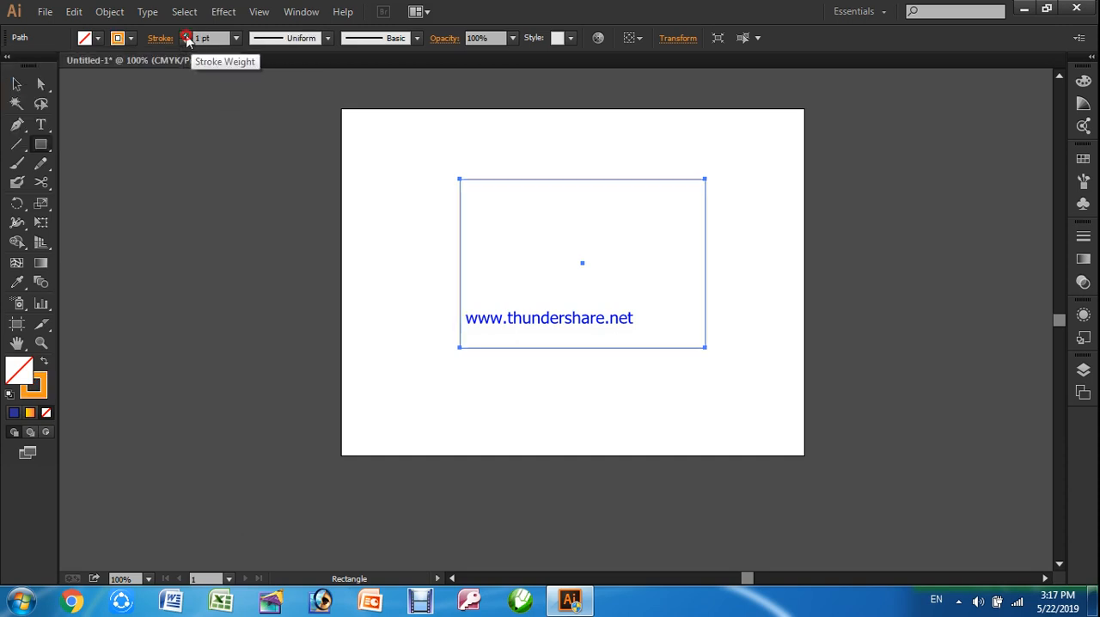
click(186, 35)
click(186, 35)
click(186, 36)
click(246, 177)
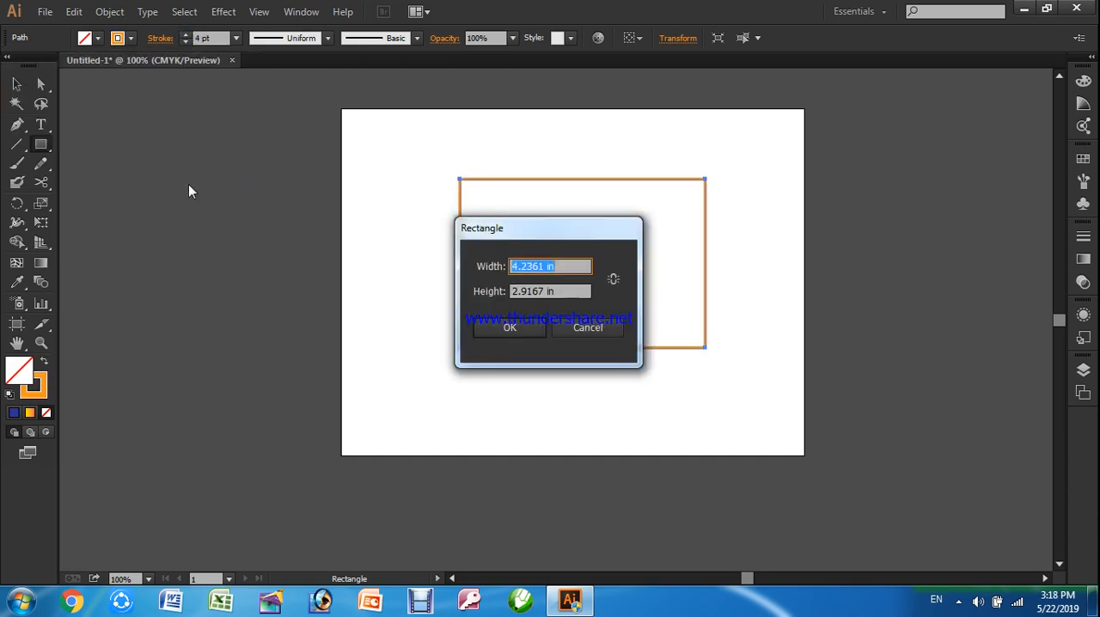
click(587, 332)
click(17, 84)
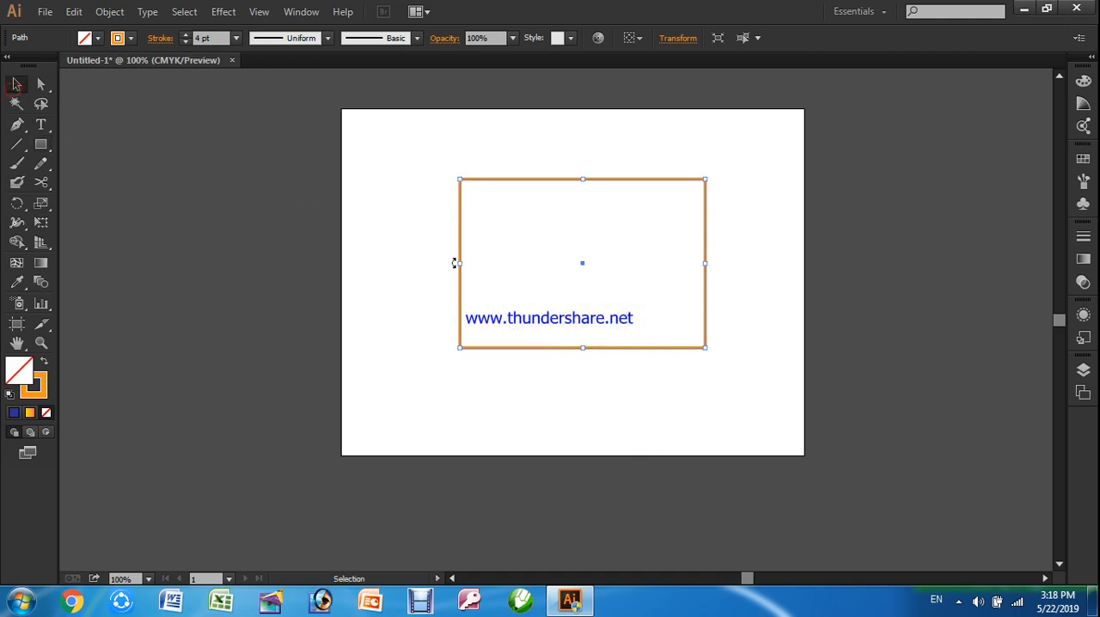
click(587, 404)
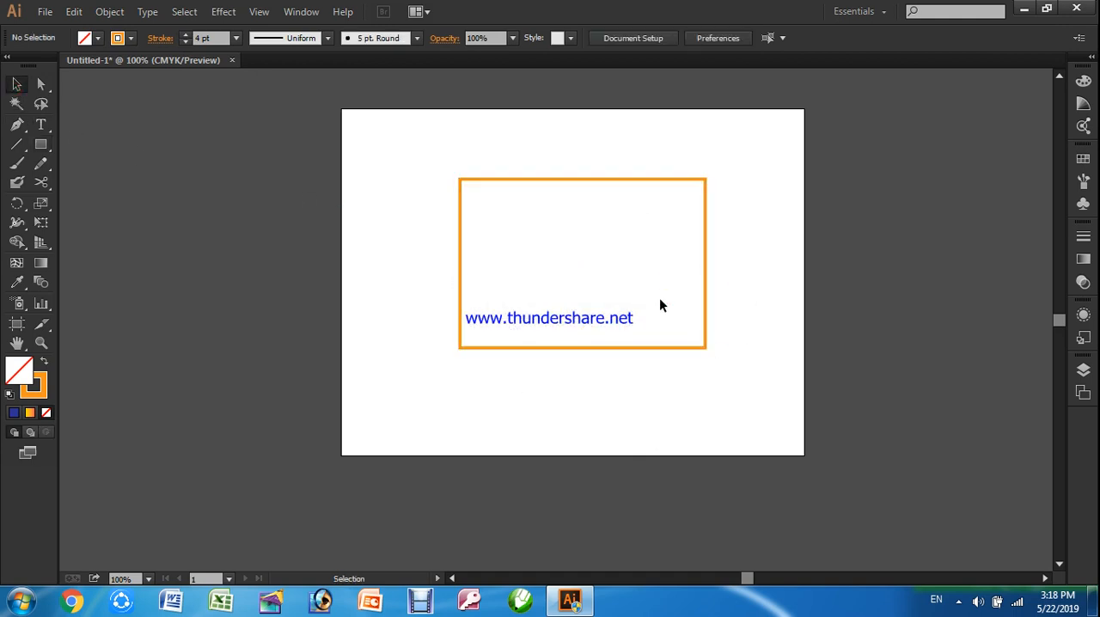
Select only the rectangle's lower-right corner anchor with the Direct Selection tool
click(685, 347)
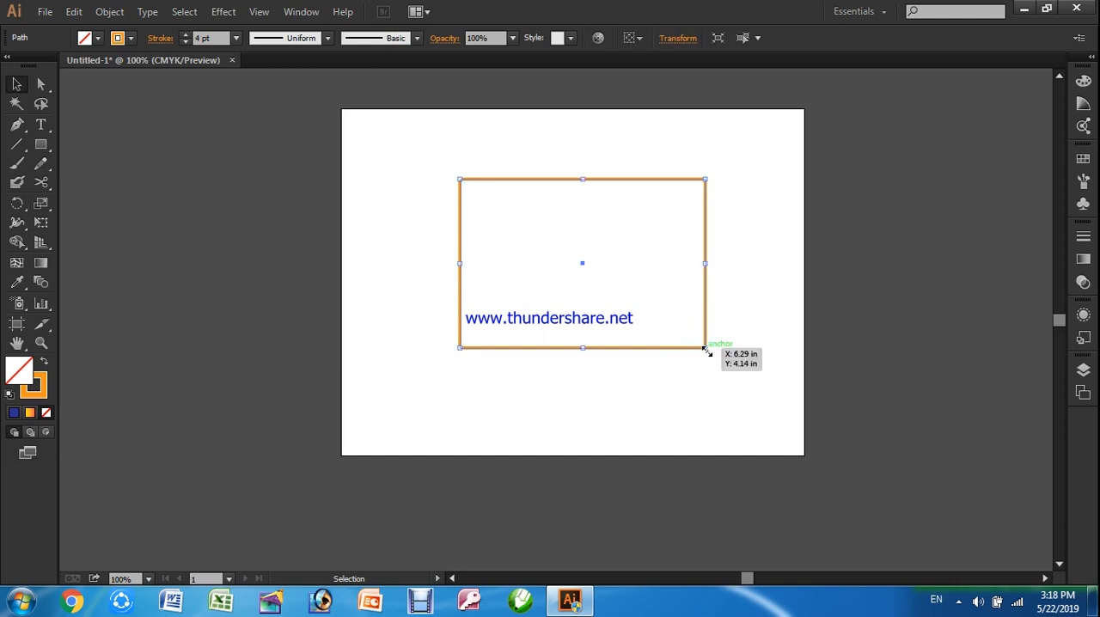
click(41, 83)
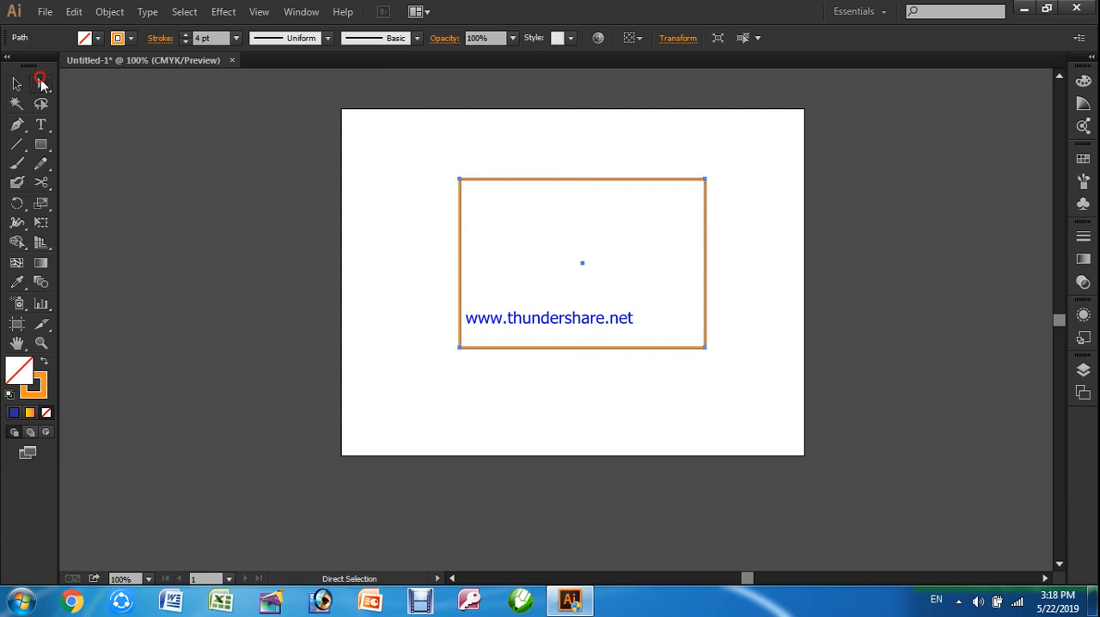
click(705, 349)
Try moving the lower-right anchor slightly outward and deleting it, and undo both changes
mouse_move(706, 351)
mouse_down()
mouse_move(698, 381)
mouse_move(636, 405)
mouse_move(716, 346)
mouse_move(715, 358)
mouse_up()
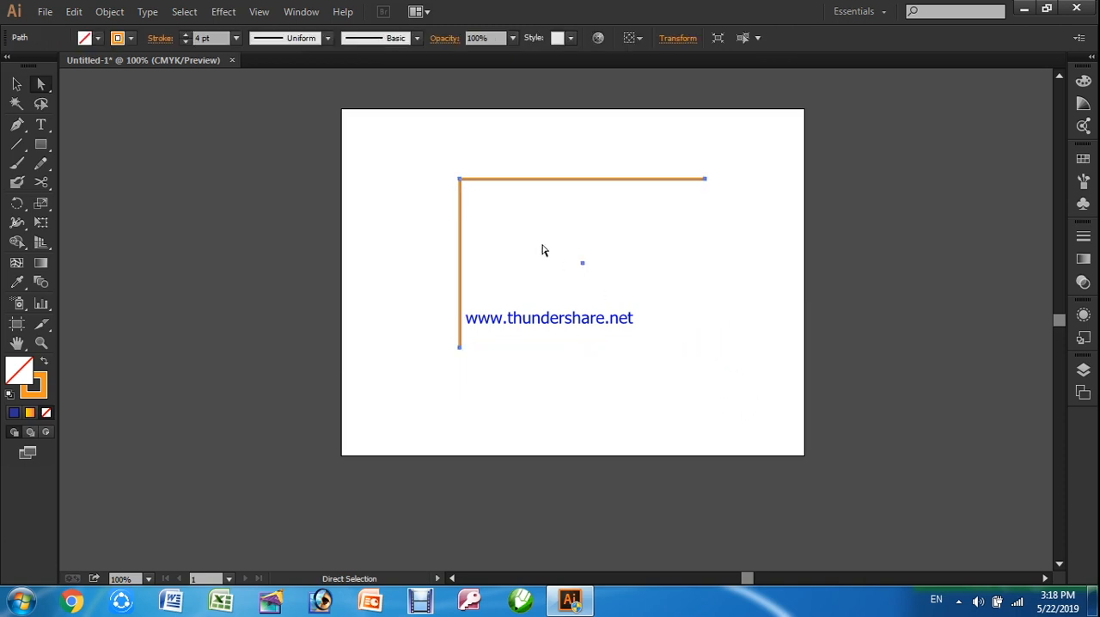
key(ctrl+z)
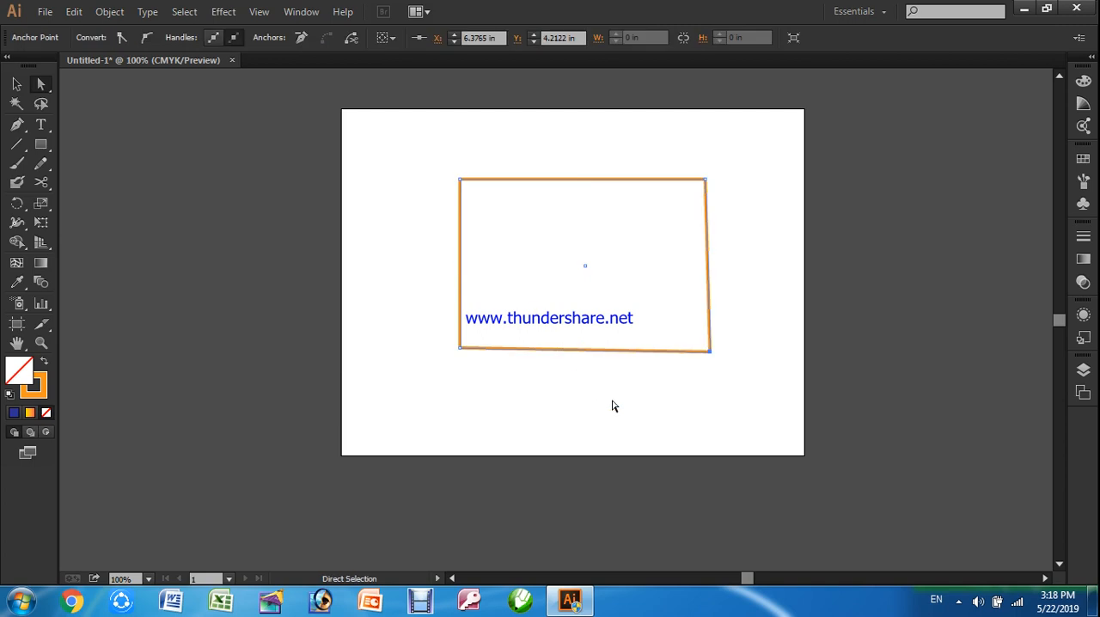
key(ctrl+z)
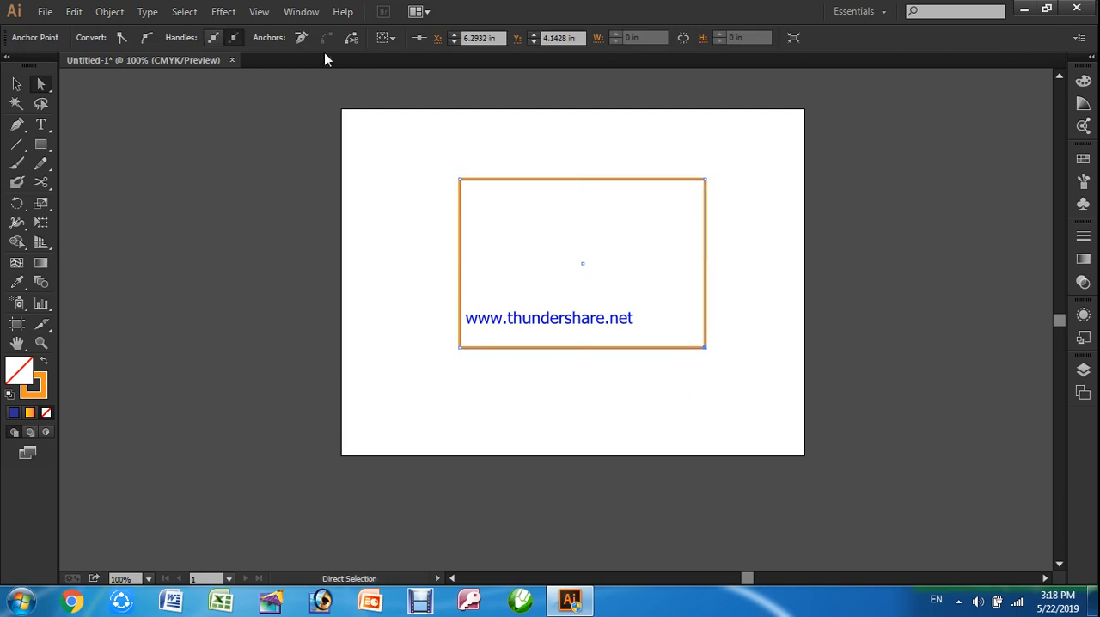
Remove the selected lower-right anchor while keeping the path closed as a triangle, and deselect the shape
click(305, 35)
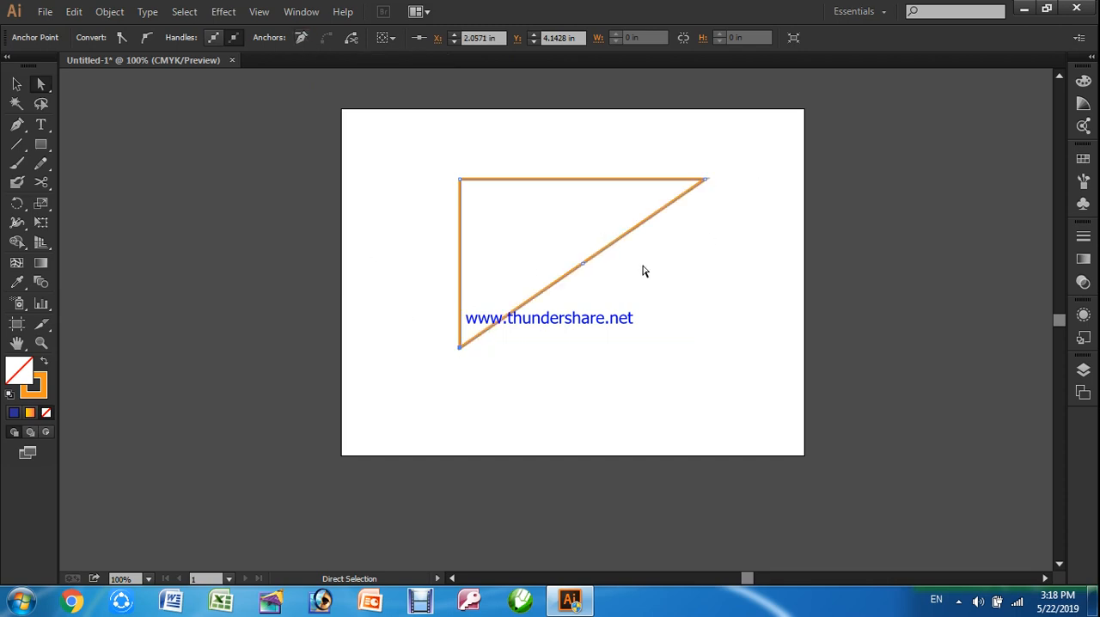
click(604, 319)
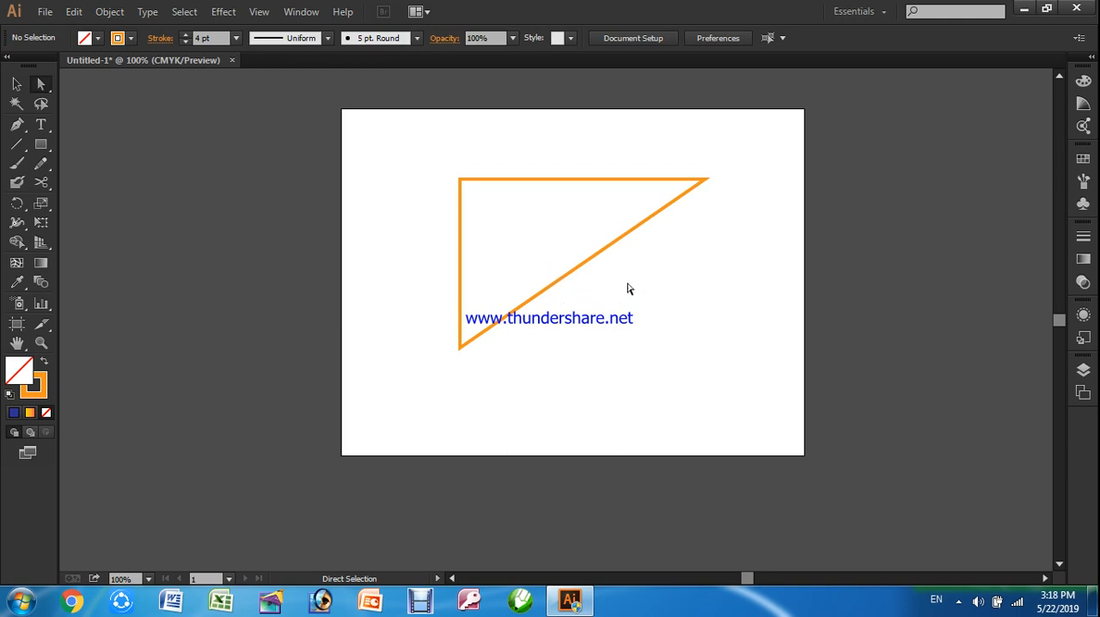
click(959, 600)
right_click(983, 492)
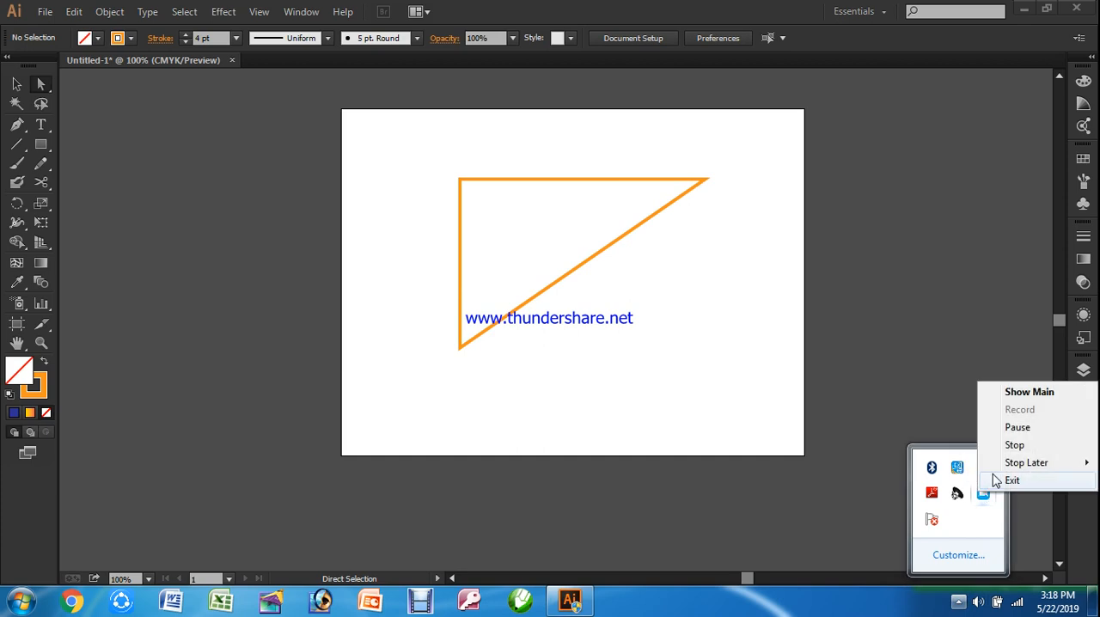